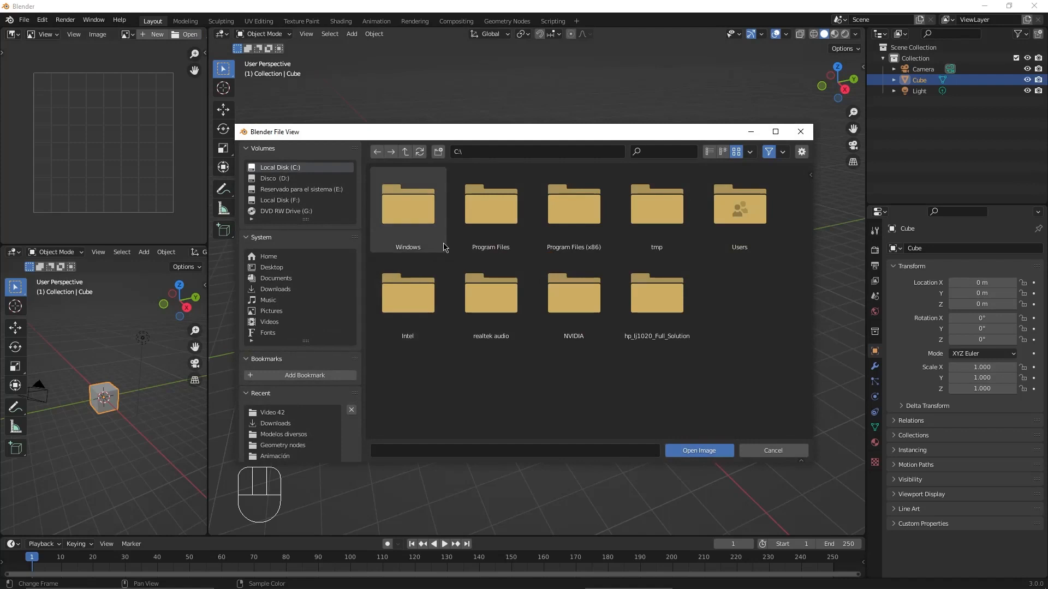
- Load the pink lotus photo significado-de-flor-de-loto-saraedwards.jpg from the Video 42 Referencias folder into the image editor
{"action": "left_click", "coordinate": [288, 416]}
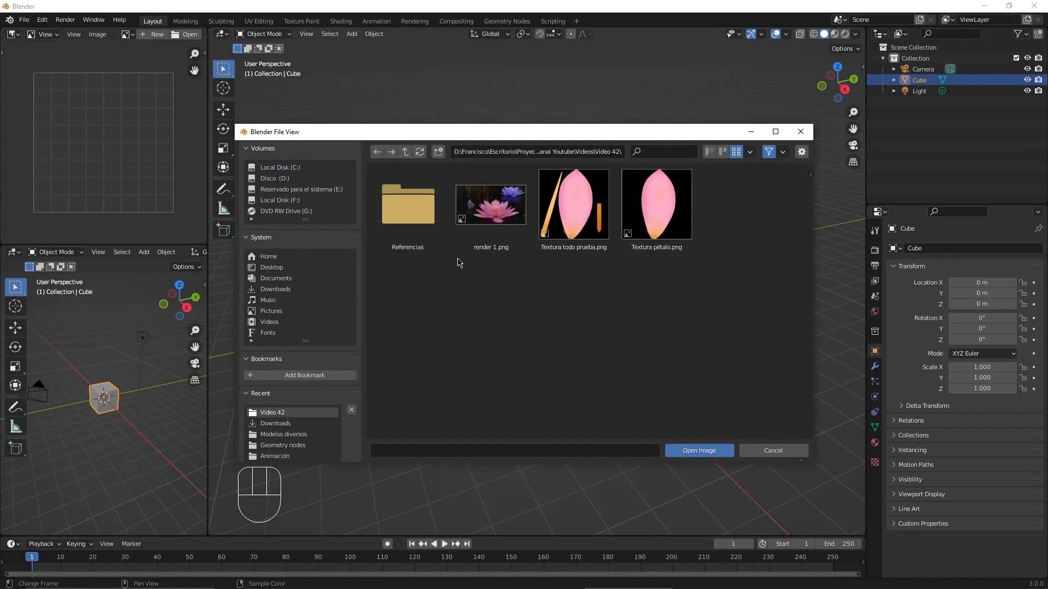
{"action": "double_click", "coordinate": [407, 205]}
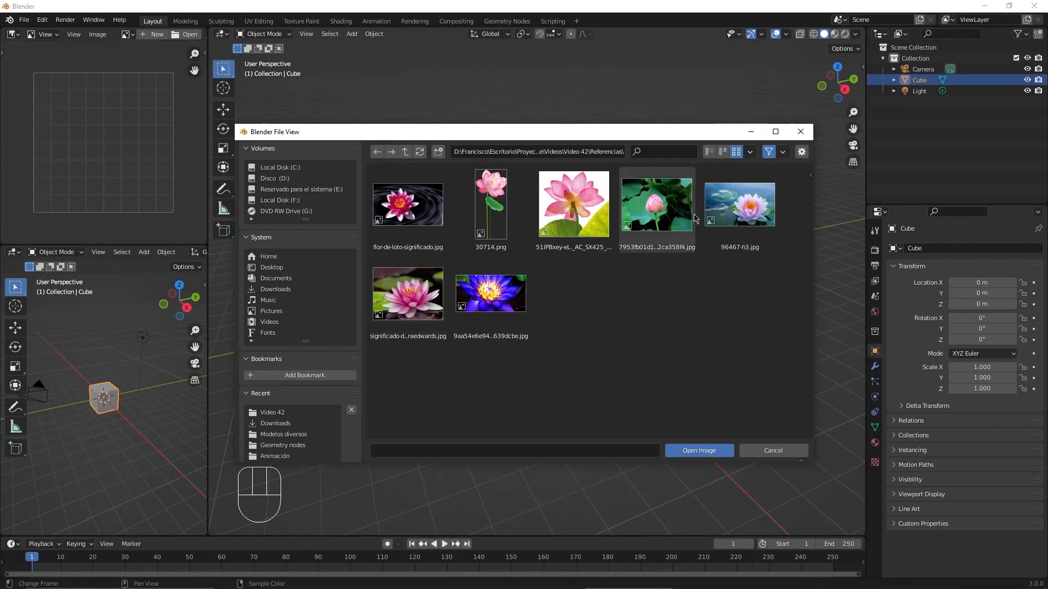
{"action": "double_click", "coordinate": [431, 307]}
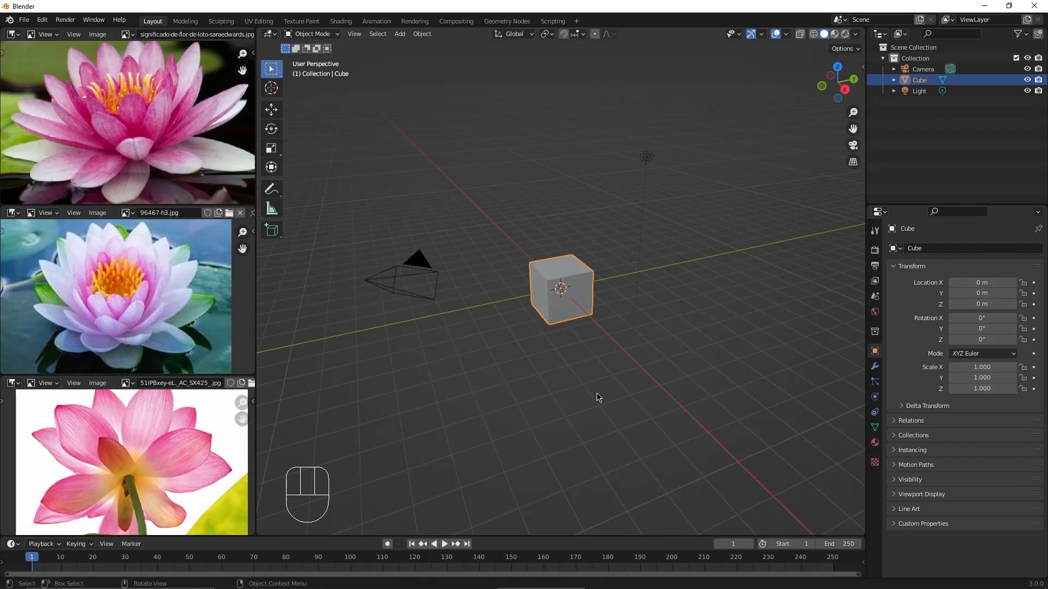
- Delete the default cube and add a mesh plane at the origin
{"action": "scroll", "coordinate": [615, 363], "scroll_direction": "up", "scroll_amount": 5}
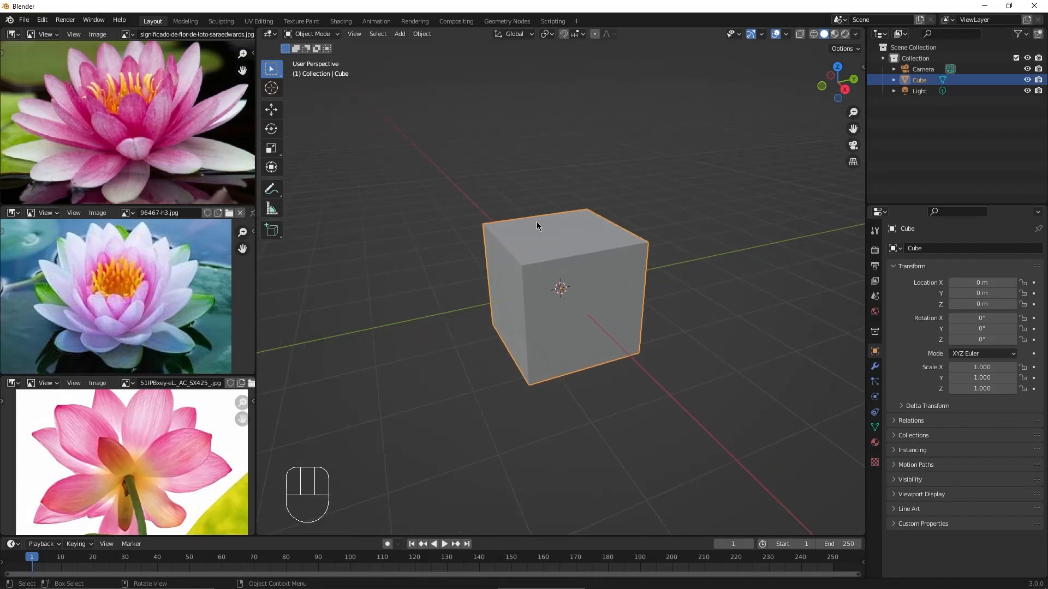
{"action": "key", "text": "x"}
{"action": "left_click", "coordinate": [536, 222]}
{"action": "middle_click_drag", "start_coordinate": [556, 239], "coordinate": [597, 275]}
{"action": "key", "text": "shift+a"}
{"action": "mouse_move", "coordinate": [599, 277]}
{"action": "left_click", "coordinate": [642, 280]}
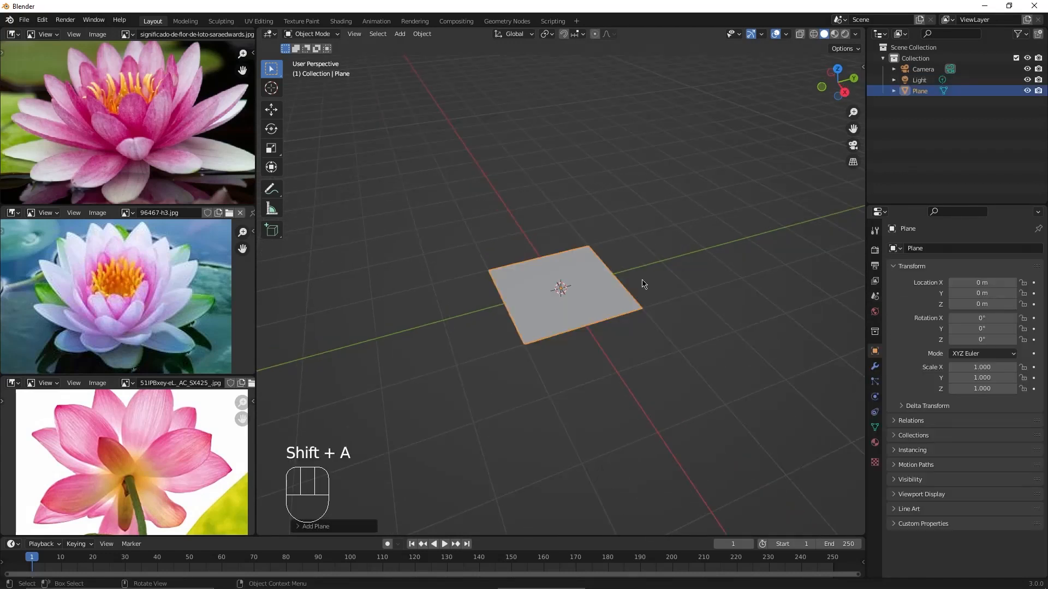
- Narrow the plane into a rectangle by scaling it along Y to about 0.533
{"action": "middle_click_drag", "start_coordinate": [670, 286], "coordinate": [643, 372]}
{"action": "scroll", "coordinate": [643, 371], "scroll_direction": "up", "scroll_amount": 3}
{"action": "middle_click_drag", "start_coordinate": [694, 293], "coordinate": [691, 303]}
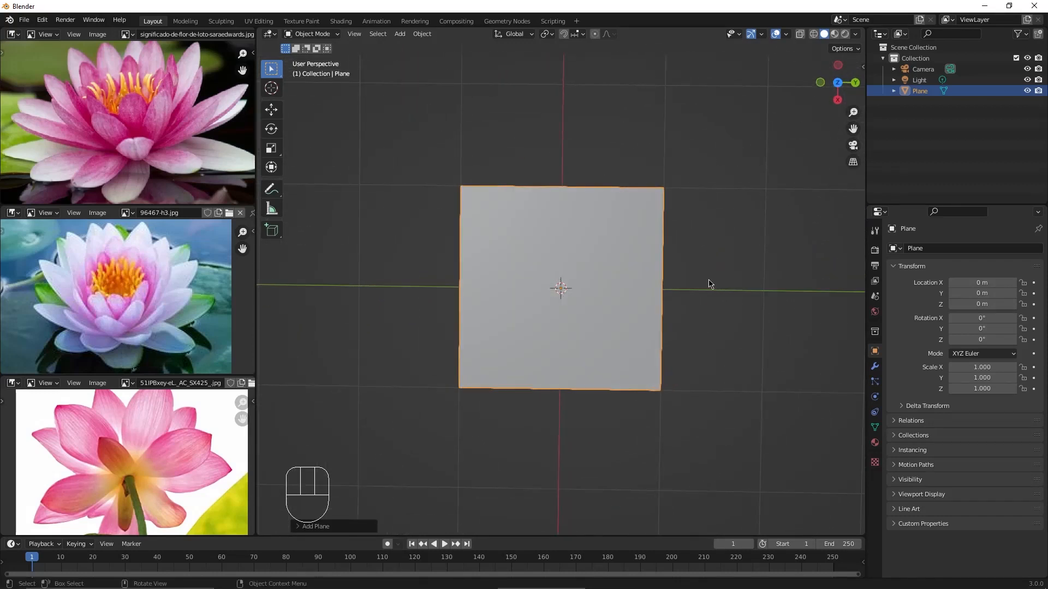
{"action": "key", "text": "s"}
{"action": "key", "text": "y"}
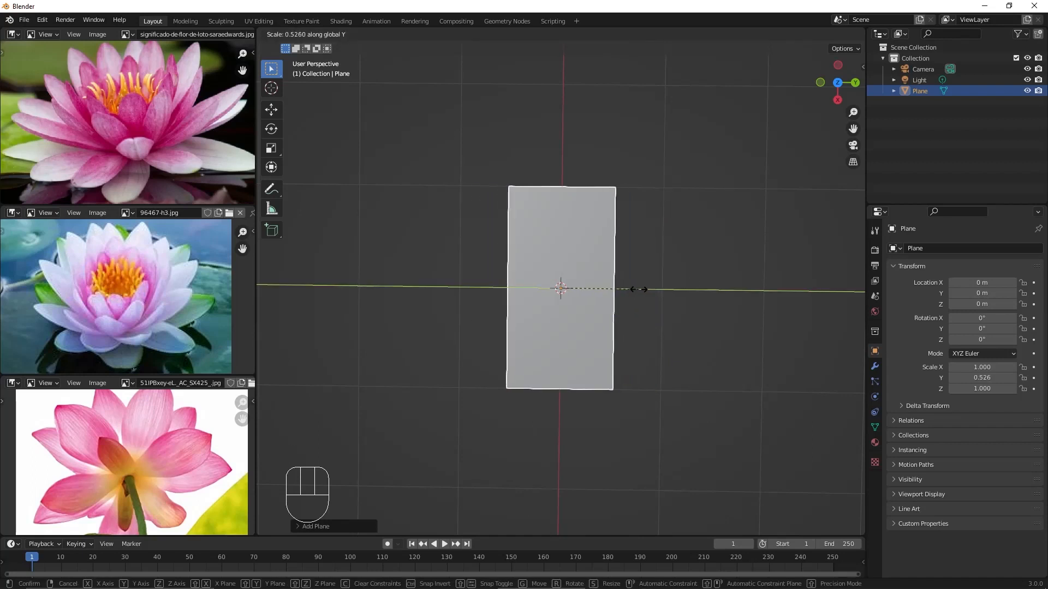
{"action": "left_click", "coordinate": [640, 290]}
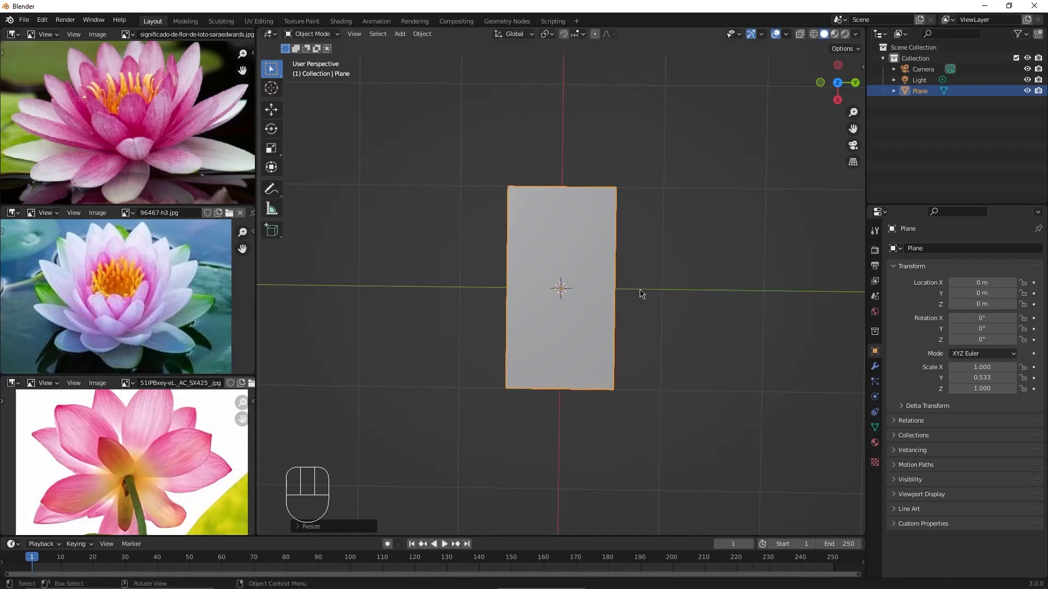
- Enter Edit Mode on the plane and add three evenly spaced lengthwise loop cuts
{"action": "key", "text": "Tab"}
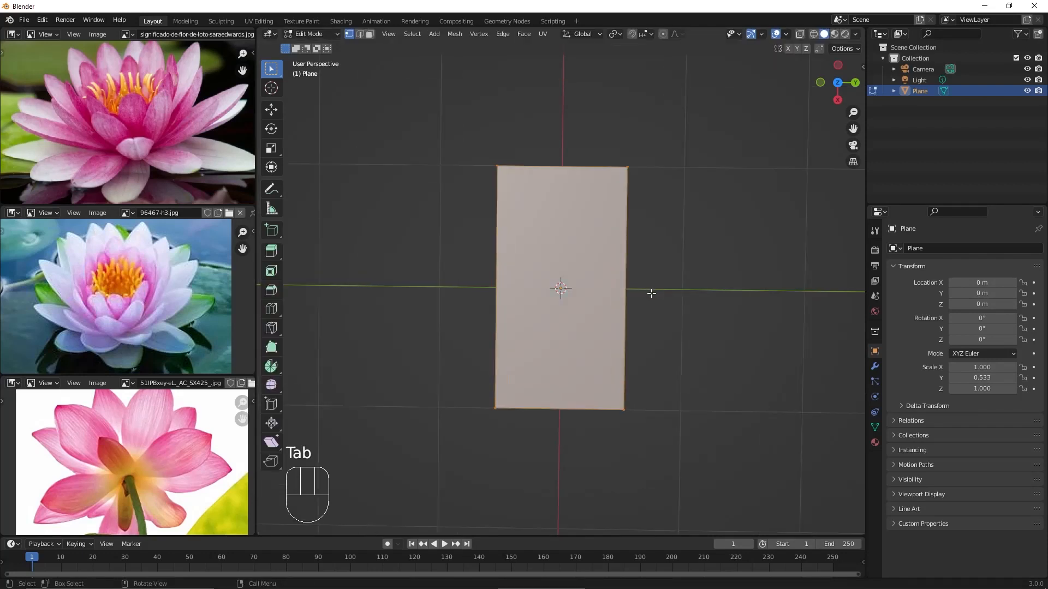
{"action": "middle_click_drag", "start_coordinate": [660, 288], "coordinate": [690, 252], "text": "shift"}
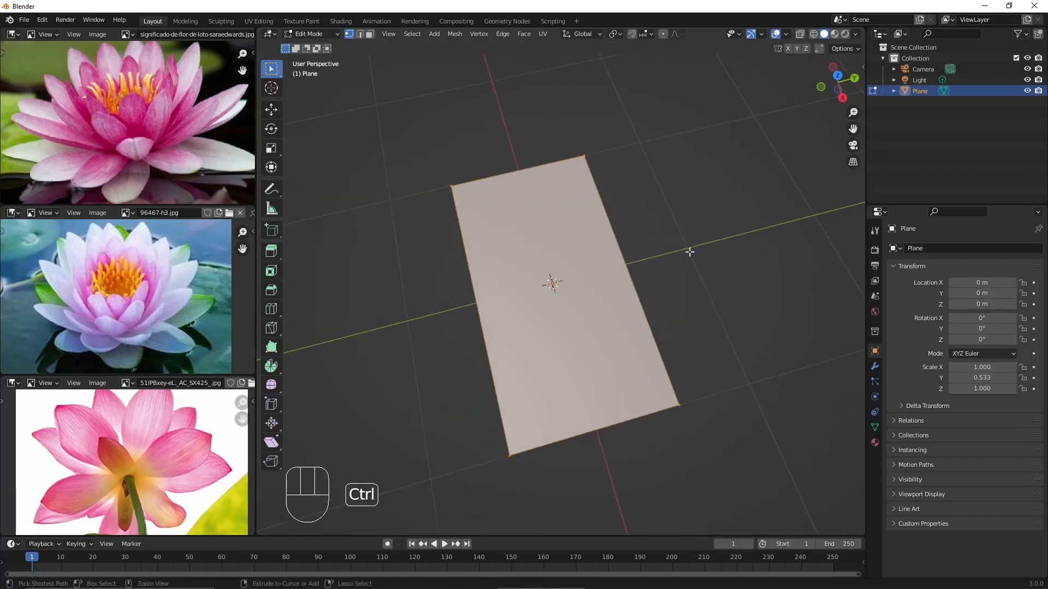
{"action": "key", "text": "ctrl+r"}
{"action": "scroll", "coordinate": [525, 175], "scroll_direction": "up", "scroll_amount": 2}
{"action": "left_click", "coordinate": [529, 171]}
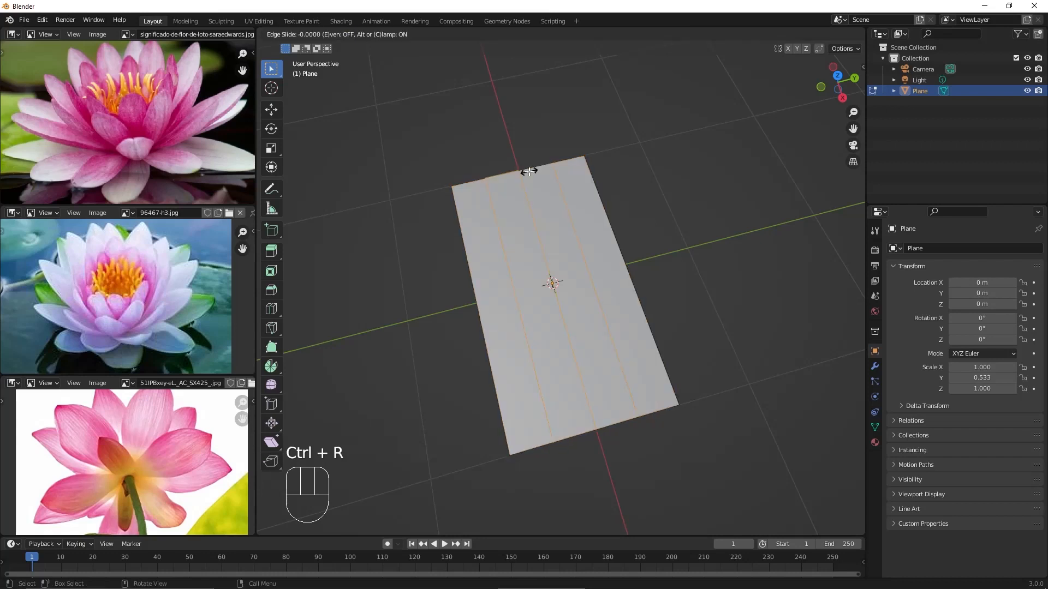
- Add ten evenly spaced loop cuts across the plane's width, leaving them unslid
{"action": "middle_click_drag", "start_coordinate": [647, 236], "coordinate": [739, 218]}
{"action": "middle_click_drag", "start_coordinate": [603, 285], "coordinate": [612, 280]}
{"action": "key", "text": "ctrl+r"}
{"action": "scroll", "coordinate": [611, 276], "scroll_direction": "up", "scroll_amount": 8}
{"action": "left_click", "coordinate": [609, 272]}
{"action": "right_click", "coordinate": [610, 272]}
{"action": "middle_click_drag", "start_coordinate": [652, 221], "coordinate": [338, 283]}
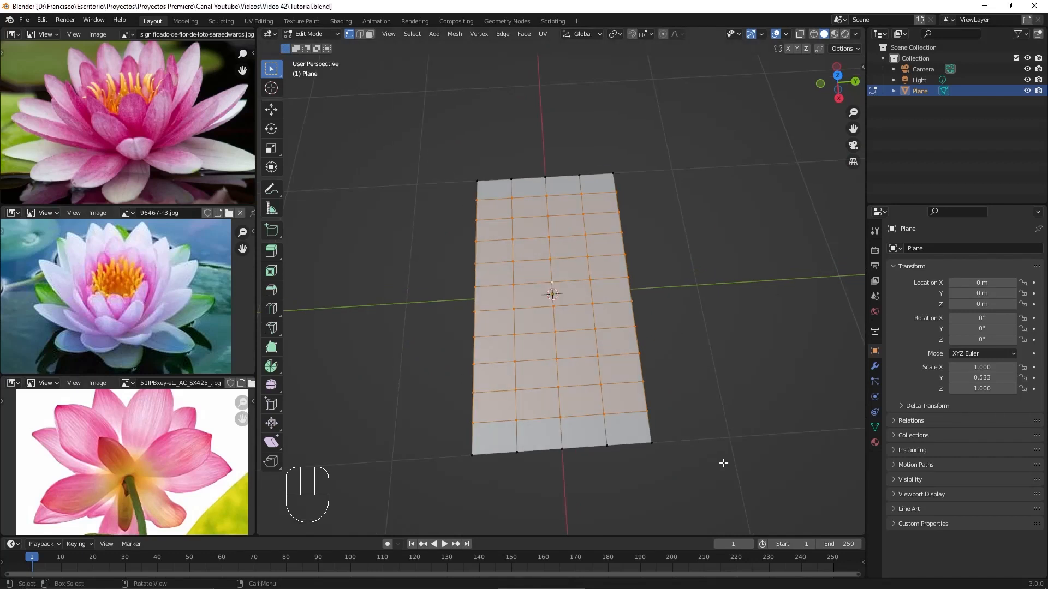
- Enable proportional editing and scale the two corner vertices at the plane's −X end inward, with a smooth falloff size of about 0.91
{"action": "left_click", "coordinate": [665, 36]}
{"action": "left_click", "coordinate": [613, 174]}
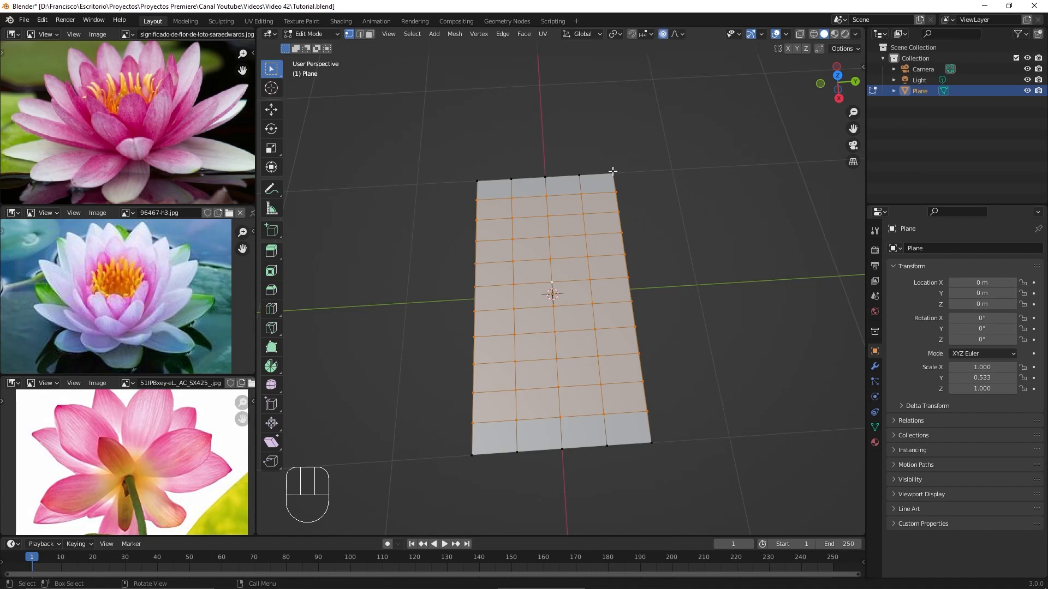
{"action": "left_click", "coordinate": [471, 179], "text": "shift"}
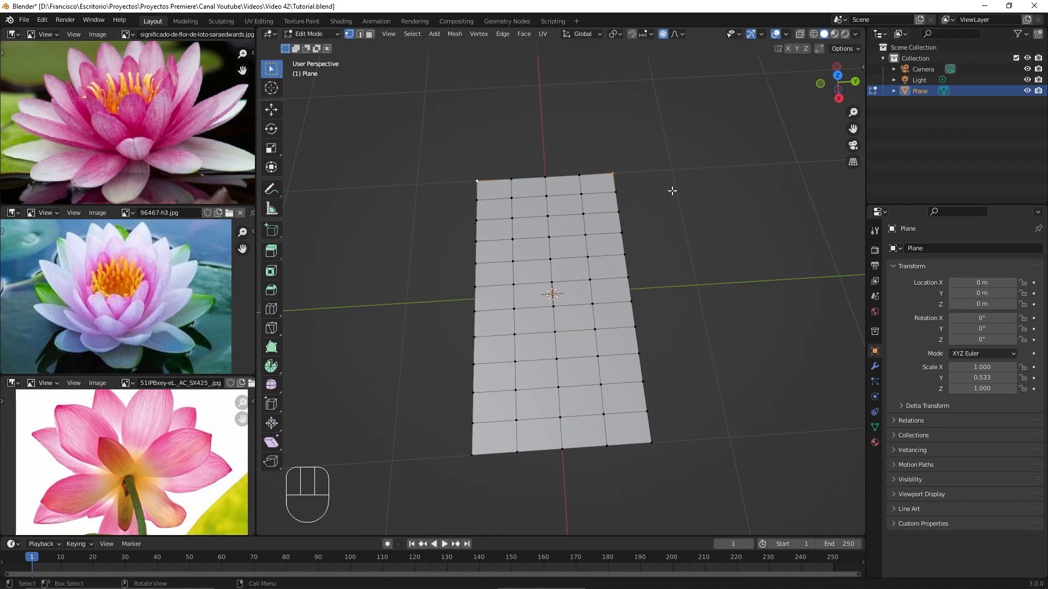
{"action": "key", "text": "s"}
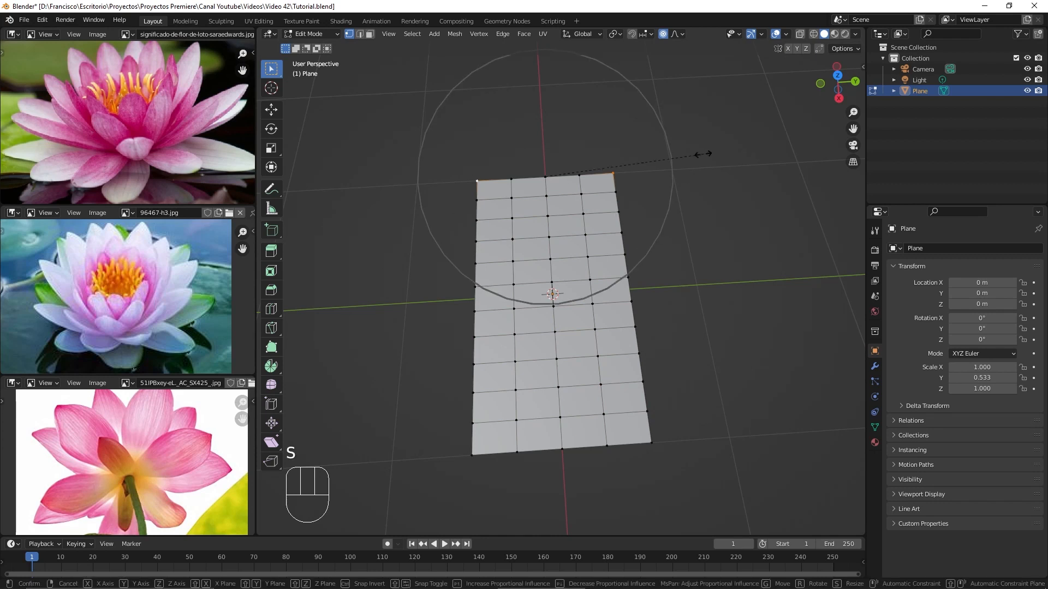
{"action": "scroll", "coordinate": [654, 159], "scroll_direction": "up", "scroll_amount": 6}
{"action": "scroll", "coordinate": [655, 159], "scroll_direction": "down", "scroll_amount": 7}
{"action": "scroll", "coordinate": [655, 159], "scroll_direction": "up", "scroll_amount": 7}
{"action": "scroll", "coordinate": [655, 158], "scroll_direction": "down", "scroll_amount": 4}
{"action": "scroll", "coordinate": [655, 159], "scroll_direction": "down", "scroll_amount": 5}
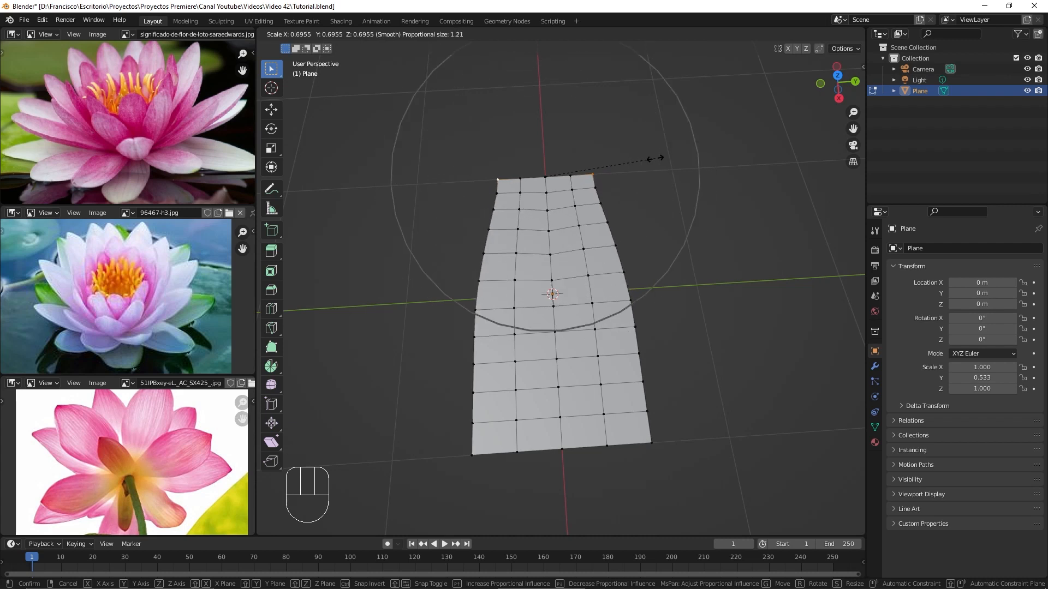
{"action": "scroll", "coordinate": [655, 159], "scroll_direction": "up", "scroll_amount": 6}
{"action": "scroll", "coordinate": [655, 158], "scroll_direction": "up", "scroll_amount": 2}
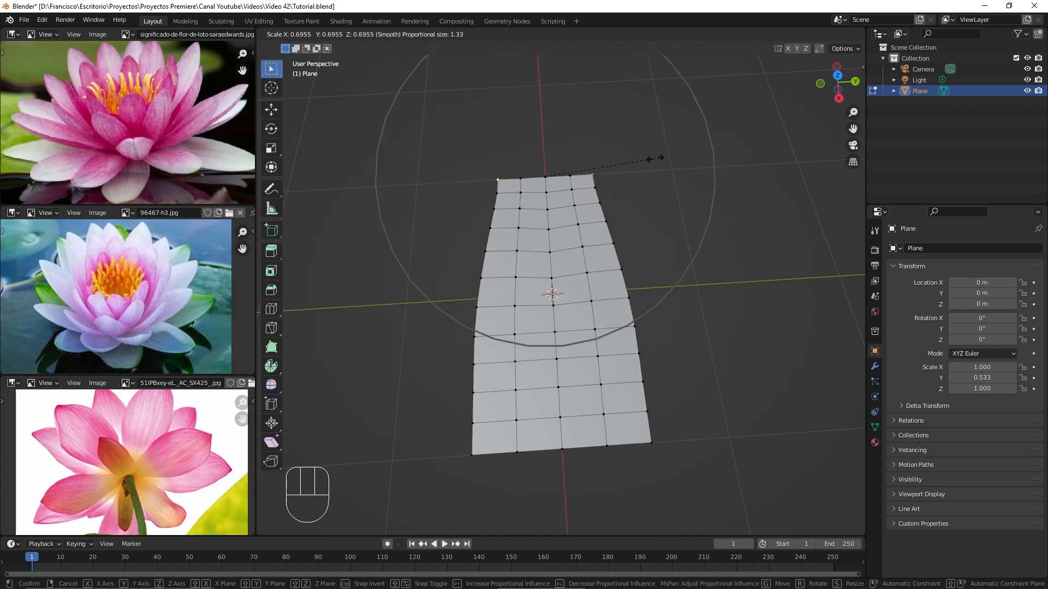
{"action": "scroll", "coordinate": [655, 158], "scroll_direction": "down", "scroll_amount": 1}
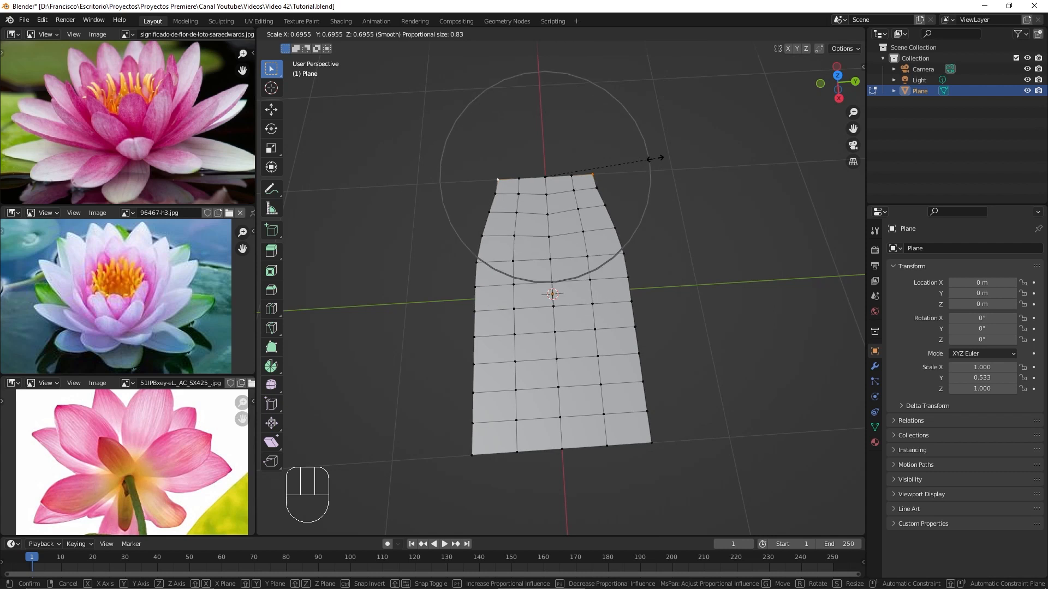
{"action": "scroll", "coordinate": [654, 158], "scroll_direction": "down", "scroll_amount": 1}
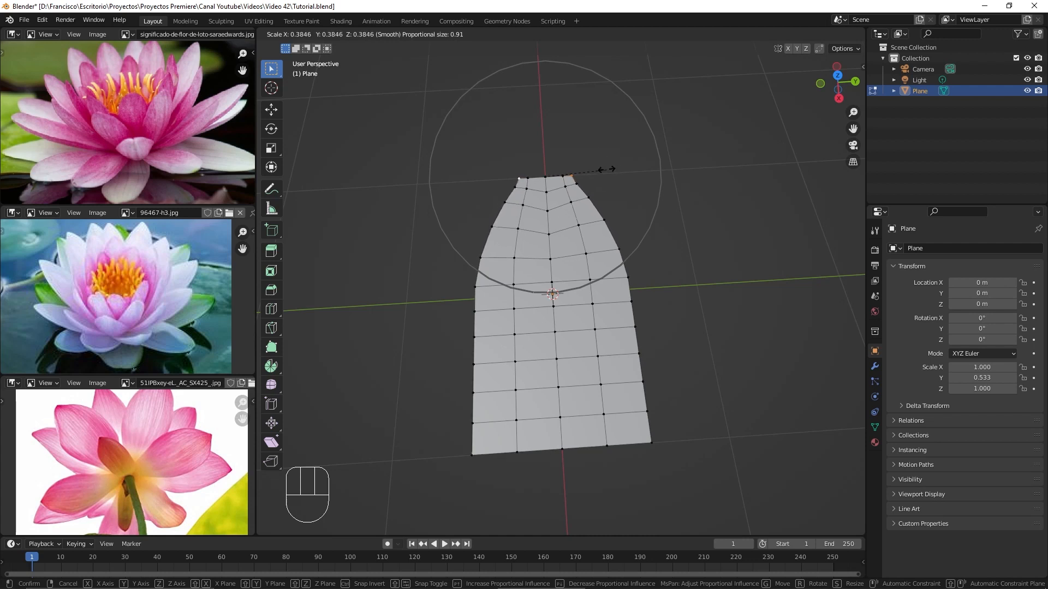
{"action": "left_click", "coordinate": [576, 158]}
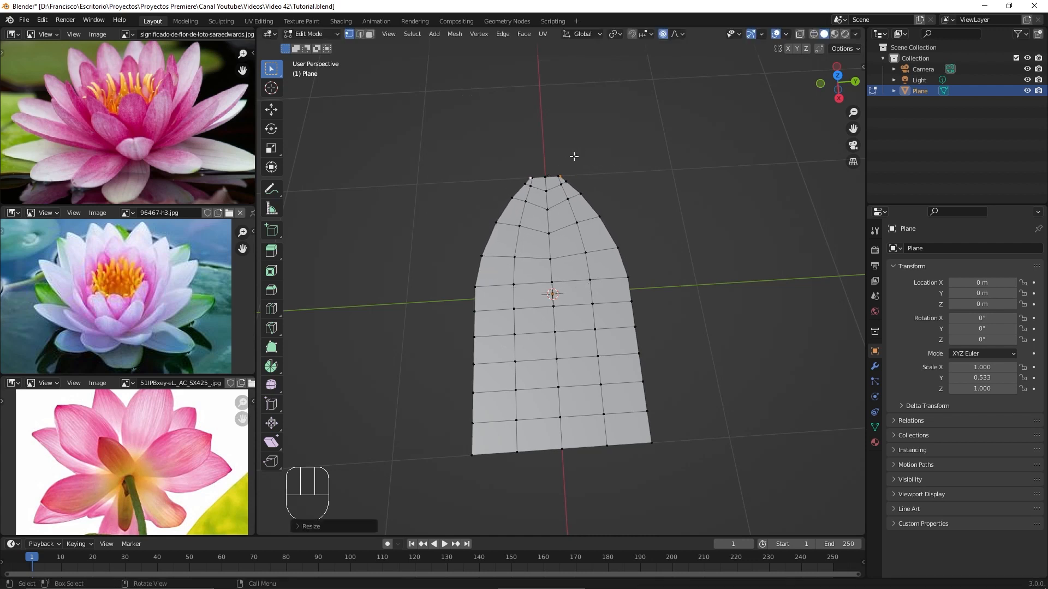
- Sharpen the petal tip by scaling the same two corners to about 0.25 with a proportional size of 1.00
{"action": "middle_click_drag", "start_coordinate": [577, 159], "coordinate": [627, 166], "text": "shift"}
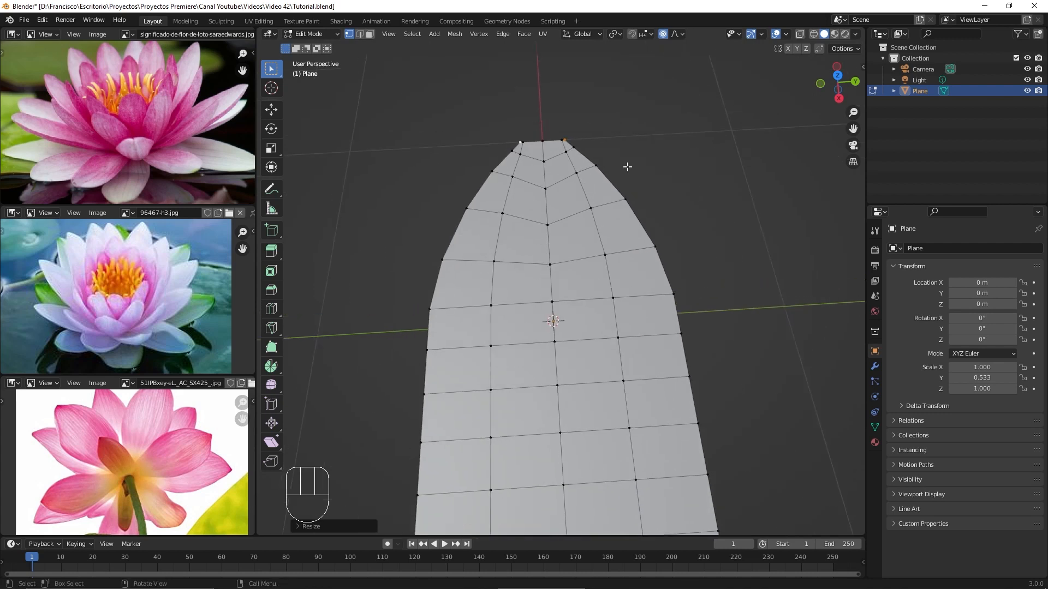
{"action": "key", "text": "s"}
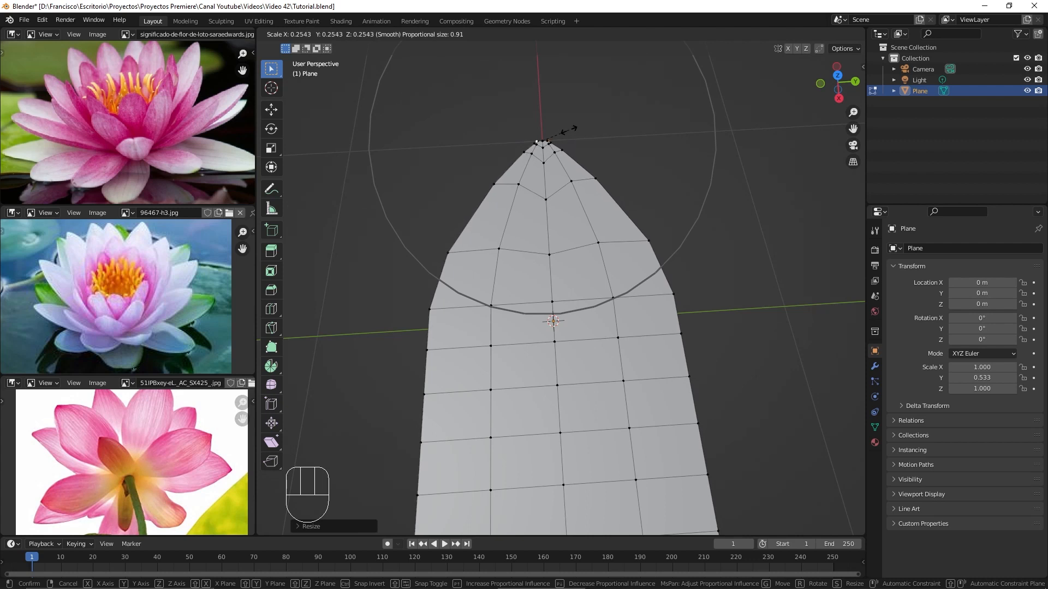
{"action": "scroll", "coordinate": [569, 130], "scroll_direction": "down", "scroll_amount": 2}
{"action": "scroll", "coordinate": [568, 130], "scroll_direction": "up", "scroll_amount": 1}
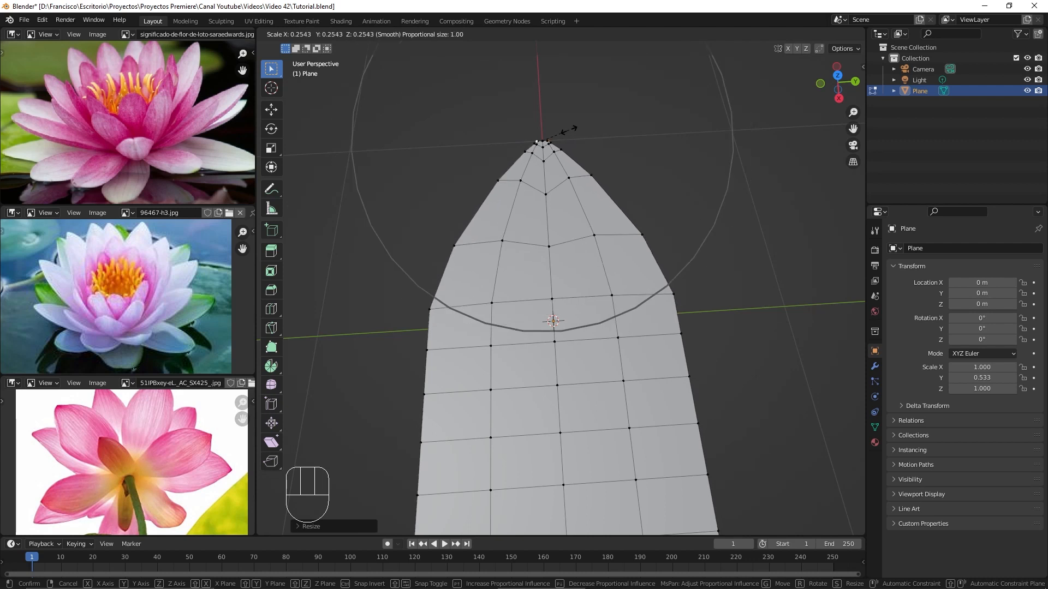
{"action": "left_click", "coordinate": [568, 130]}
{"action": "middle_click_drag", "start_coordinate": [568, 131], "coordinate": [548, 165], "text": "shift"}
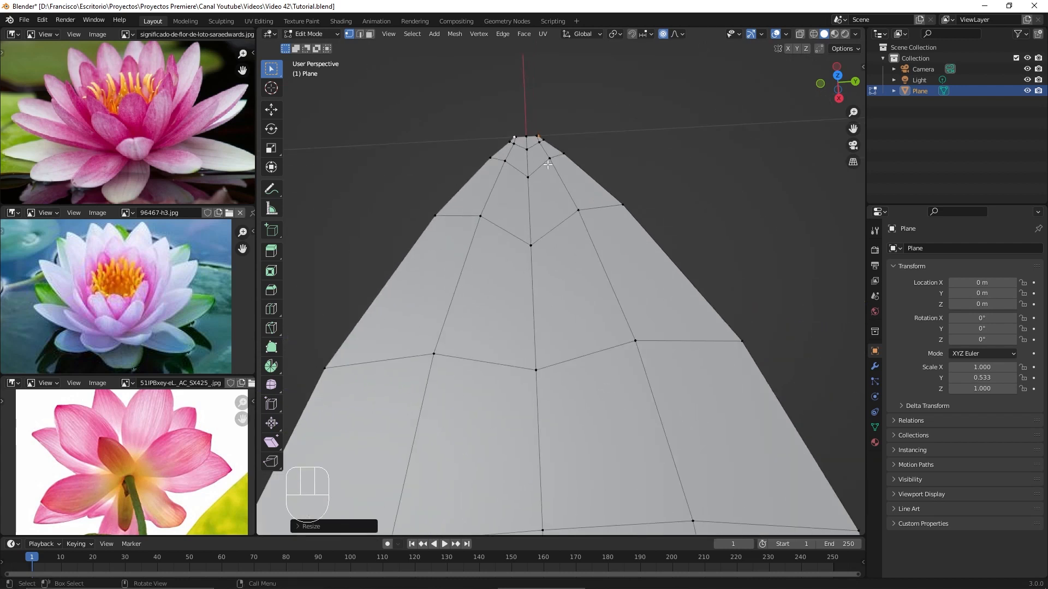
{"action": "left_click", "coordinate": [537, 135]}
- Taper the petal's +X base by scaling its two corner vertices inward twice, using a proportional size of about 1.10
{"action": "scroll", "coordinate": [662, 246], "scroll_direction": "down", "scroll_amount": 8}
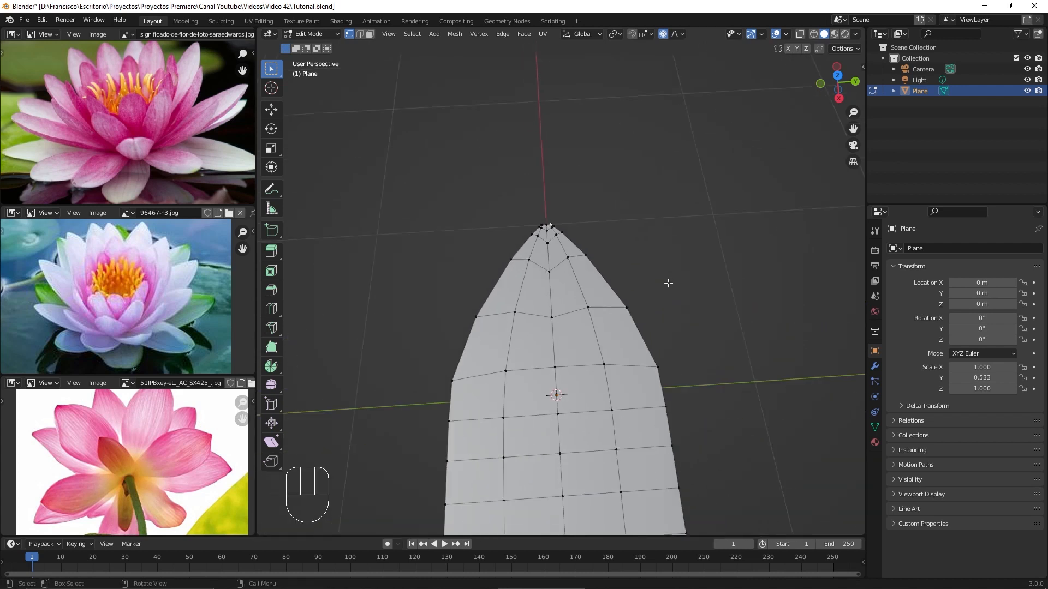
{"action": "middle_click_drag", "start_coordinate": [669, 334], "coordinate": [662, 303], "text": "shift"}
{"action": "scroll", "coordinate": [654, 256], "scroll_direction": "up", "scroll_amount": 5}
{"action": "scroll", "coordinate": [671, 338], "scroll_direction": "up", "scroll_amount": 1}
{"action": "middle_click_drag", "start_coordinate": [679, 377], "coordinate": [746, 388], "text": "shift"}
{"action": "left_click", "coordinate": [690, 406]}
{"action": "left_click", "coordinate": [486, 428], "text": "shift"}
{"action": "key", "text": "s"}
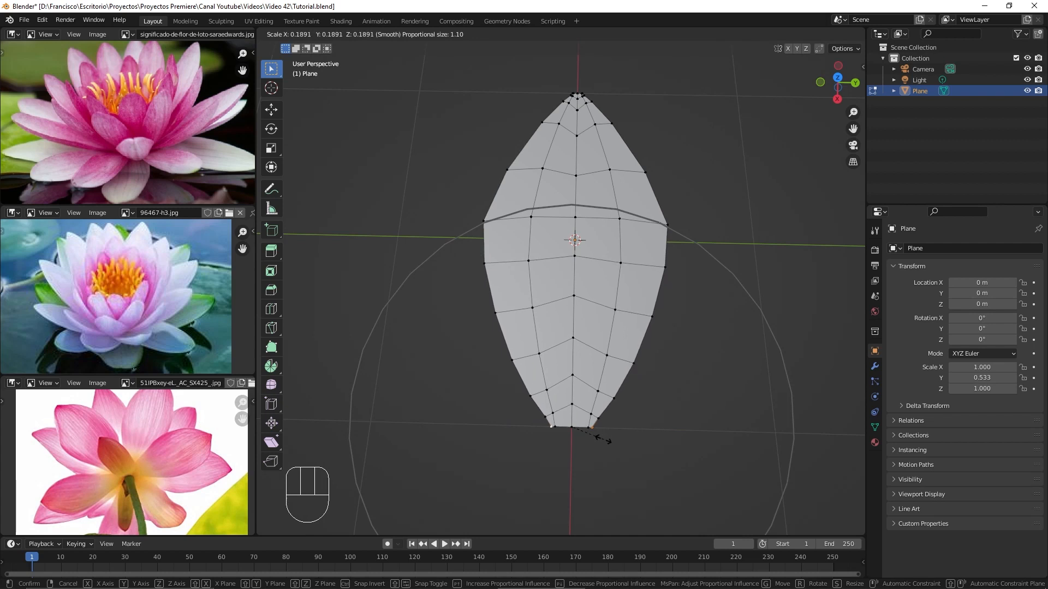
{"action": "left_click", "coordinate": [572, 442]}
{"action": "key", "text": "s"}
{"action": "left_click", "coordinate": [558, 436]}
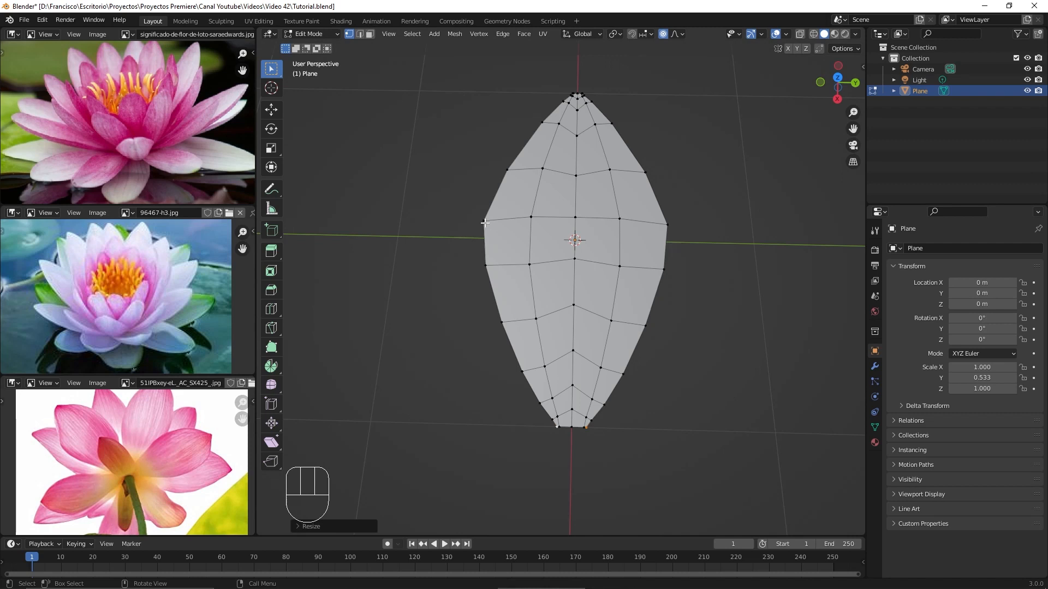
- Select the whole petal mesh and scale it along Y to about 0.88 to slim it
{"action": "scroll", "coordinate": [727, 310], "scroll_direction": "down", "scroll_amount": 4}
{"action": "mouse_move", "coordinate": [656, 290]}
{"action": "middle_mouse_down"}
{"action": "mouse_move", "coordinate": [698, 282]}
{"action": "mouse_move", "coordinate": [687, 287]}
{"action": "mouse_move", "coordinate": [633, 253]}
{"action": "mouse_move", "coordinate": [639, 281]}
{"action": "middle_mouse_up"}
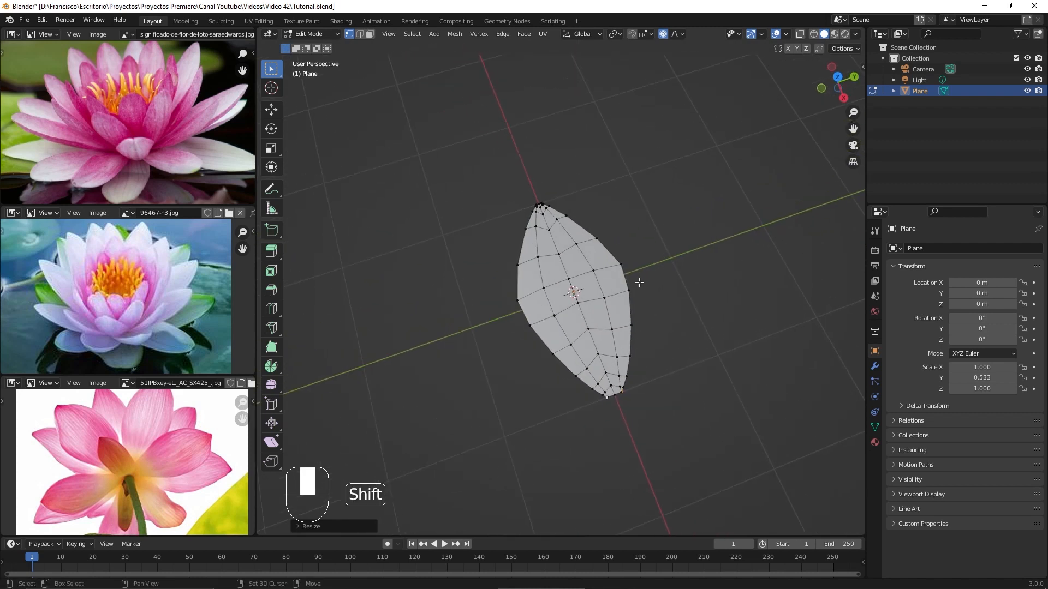
{"action": "scroll", "coordinate": [665, 288], "scroll_direction": "up", "scroll_amount": 3}
{"action": "middle_click_drag", "start_coordinate": [704, 283], "coordinate": [685, 283]}
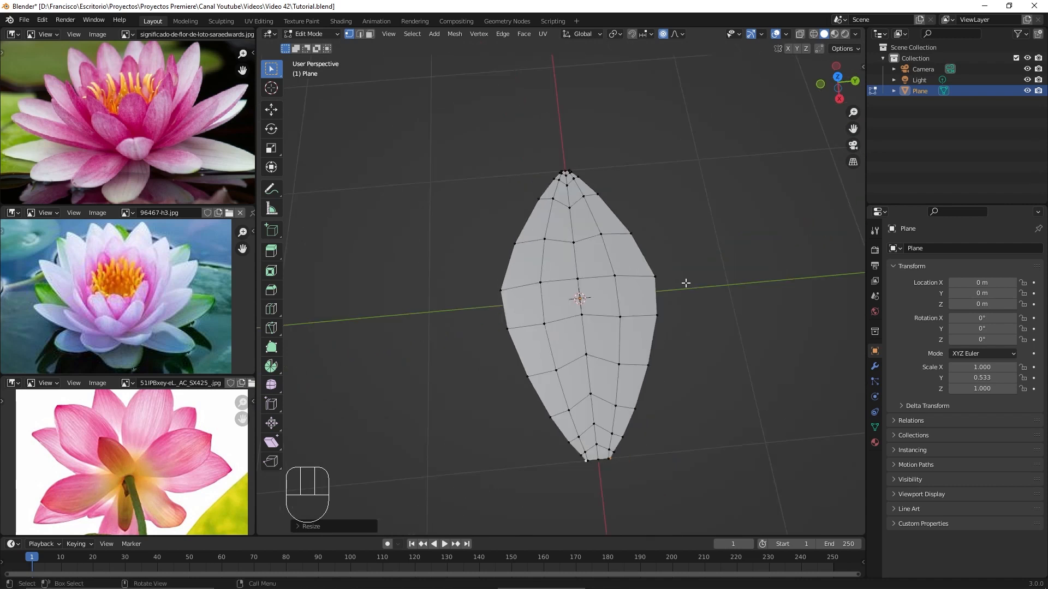
{"action": "key", "text": "a"}
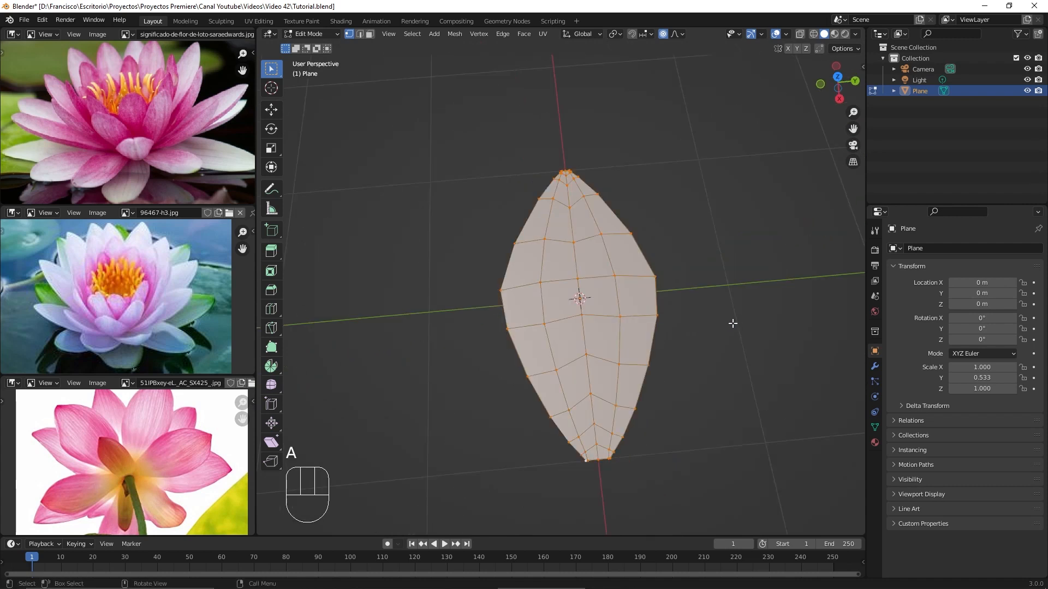
{"action": "key", "text": "s"}
{"action": "key", "text": "y"}
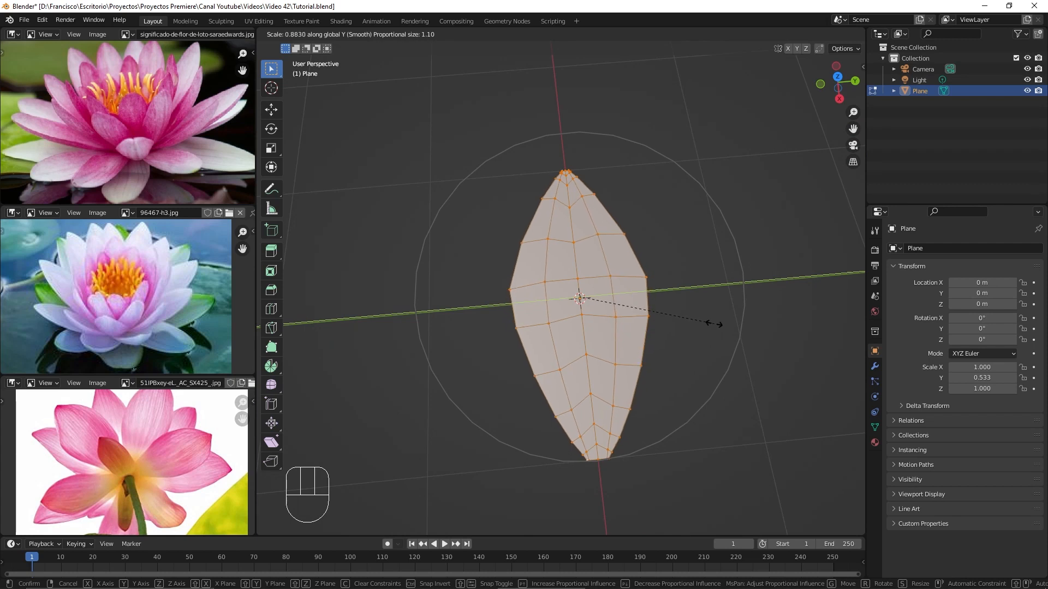
{"action": "left_click", "coordinate": [715, 324]}
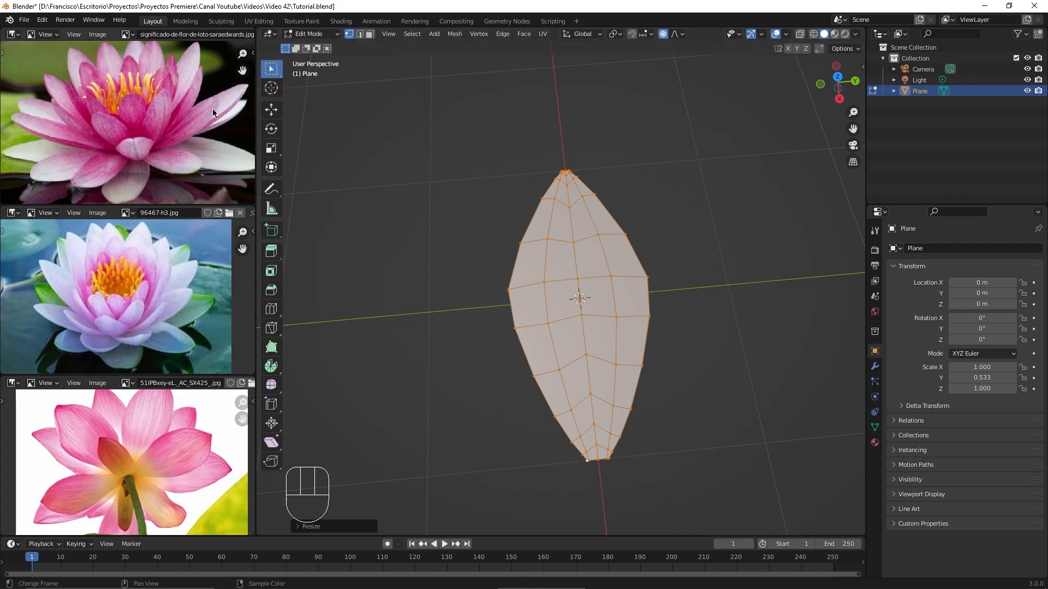
- Select three neighbouring midrib vertices at the petal's centre and lower them about 0.04 m along Z, with a proportional size of about 0.56
{"action": "scroll", "coordinate": [212, 109], "scroll_direction": "up", "scroll_amount": 5}
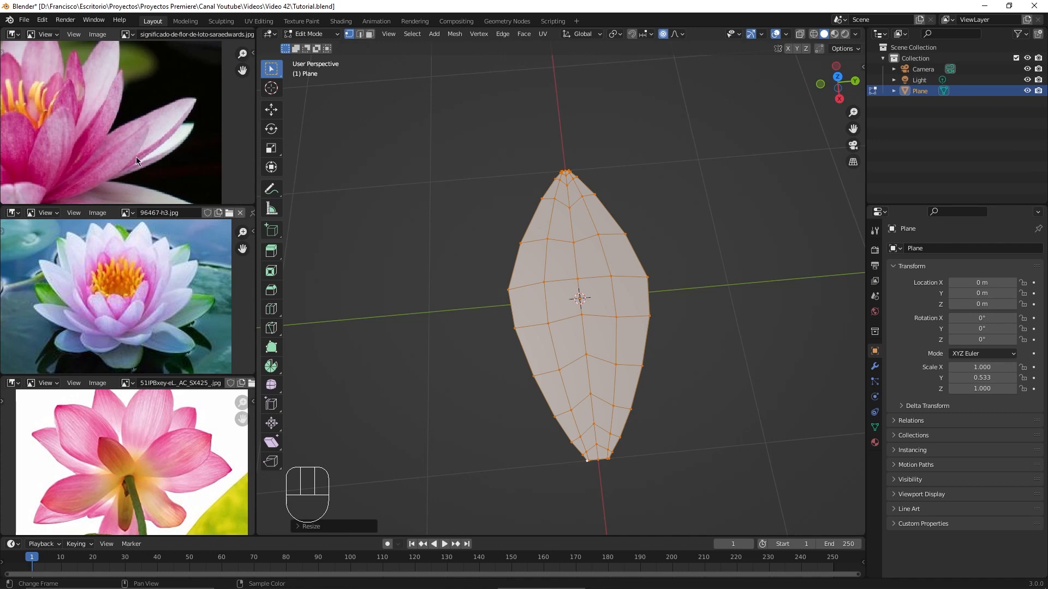
{"action": "middle_click_drag", "start_coordinate": [498, 299], "coordinate": [671, 276]}
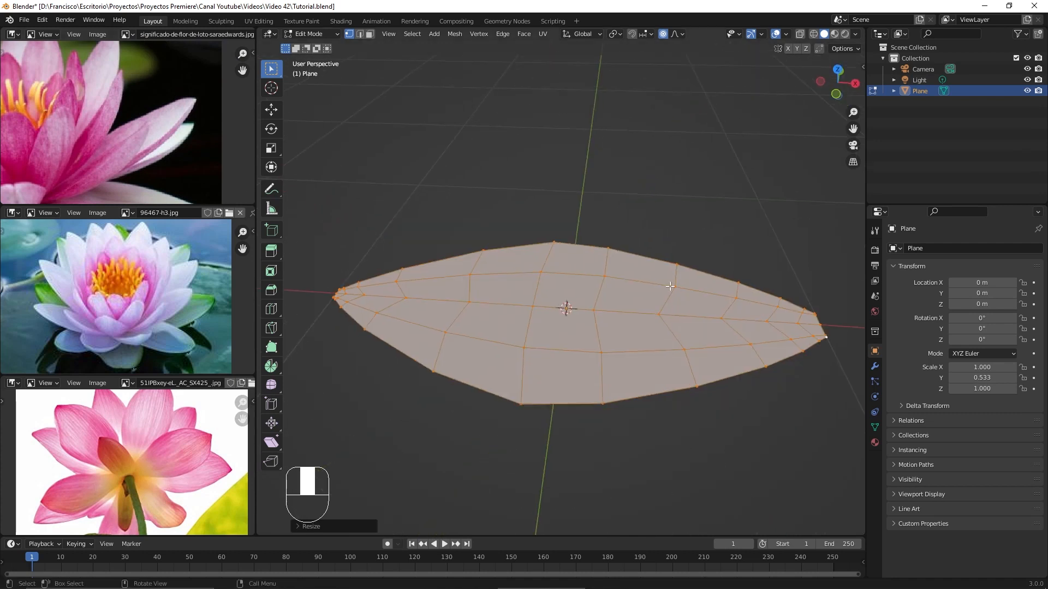
{"action": "left_click", "coordinate": [661, 313]}
{"action": "left_click", "coordinate": [532, 305], "text": "shift"}
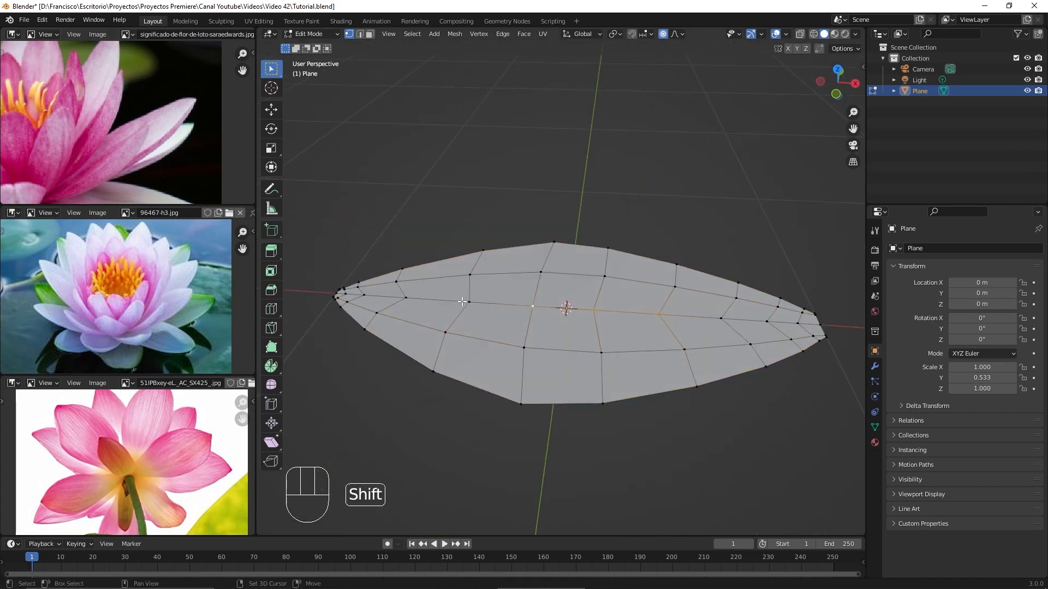
{"action": "left_click", "coordinate": [467, 302], "text": "shift"}
{"action": "middle_click_drag", "start_coordinate": [464, 302], "coordinate": [594, 272]}
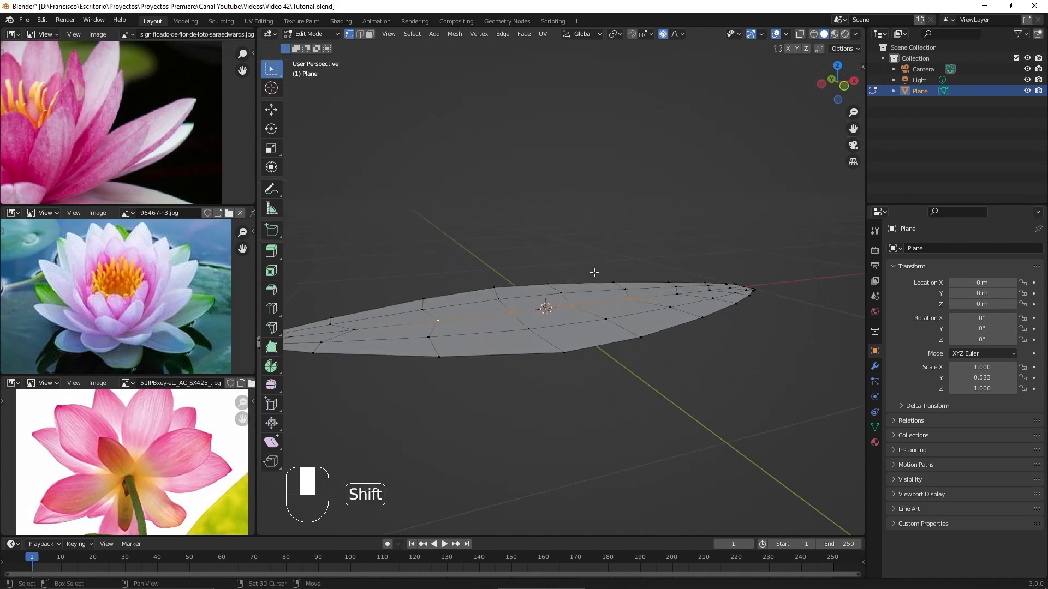
{"action": "key", "text": "g"}
{"action": "key", "text": "z"}
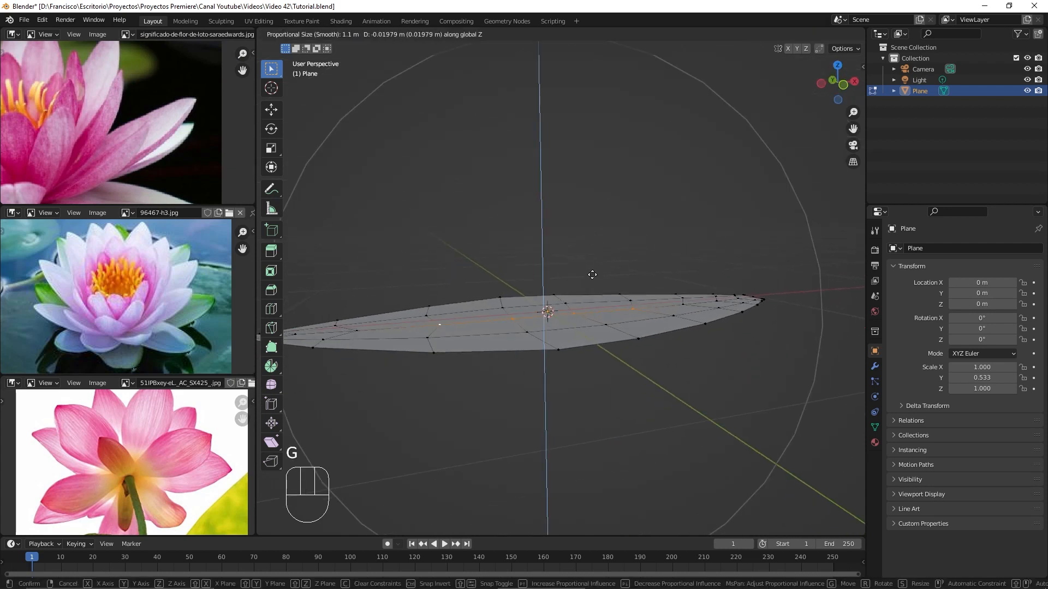
{"action": "scroll", "coordinate": [592, 275], "scroll_direction": "up", "scroll_amount": 6}
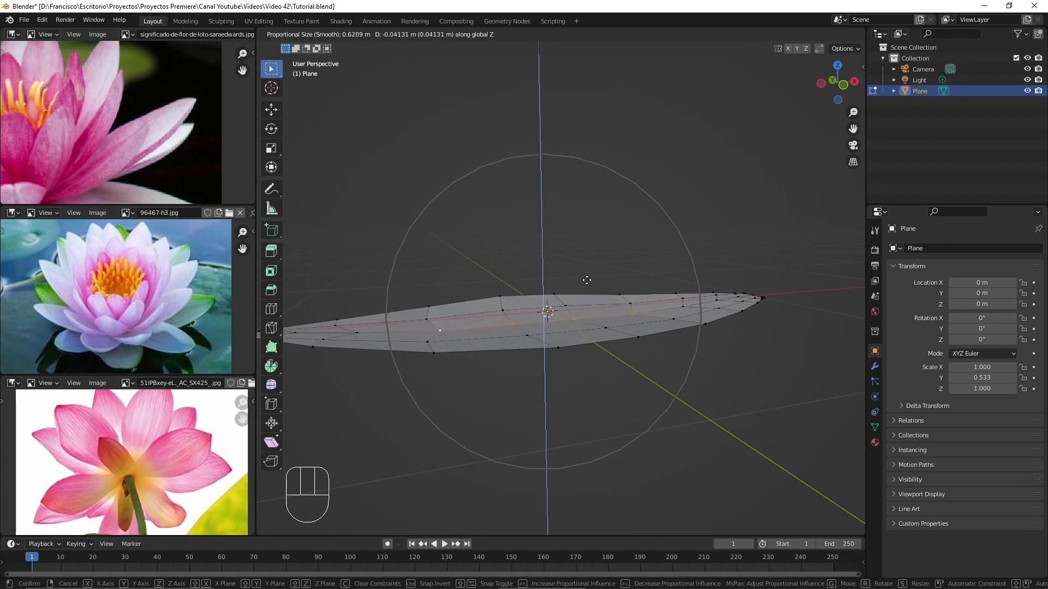
{"action": "scroll", "coordinate": [585, 281], "scroll_direction": "up", "scroll_amount": 1}
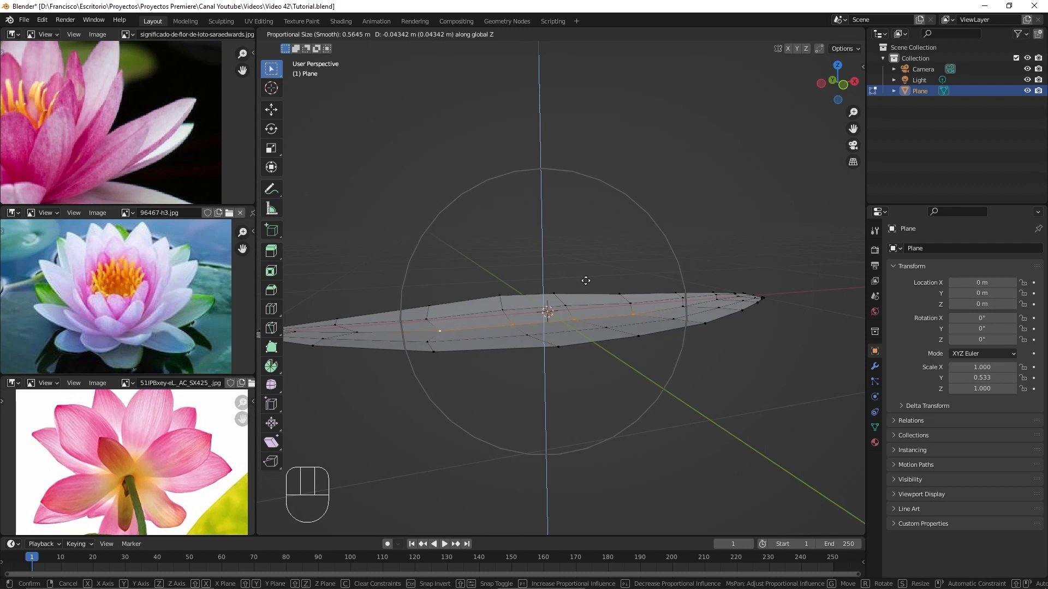
{"action": "left_click", "coordinate": [586, 281]}
- Select the two central midrib vertices and lower them about 0.06 m along Z, with a proportional size of about 0.51, deepening the cup
{"action": "mouse_move", "coordinate": [578, 294]}
{"action": "middle_mouse_down"}
{"action": "mouse_move", "coordinate": [575, 314]}
{"action": "mouse_move", "coordinate": [577, 267]}
{"action": "mouse_move", "coordinate": [571, 279]}
{"action": "middle_mouse_up"}
{"action": "left_click", "coordinate": [572, 315]}
{"action": "left_click", "coordinate": [510, 322], "text": "shift"}
{"action": "key", "text": "g"}
{"action": "key", "text": "z"}
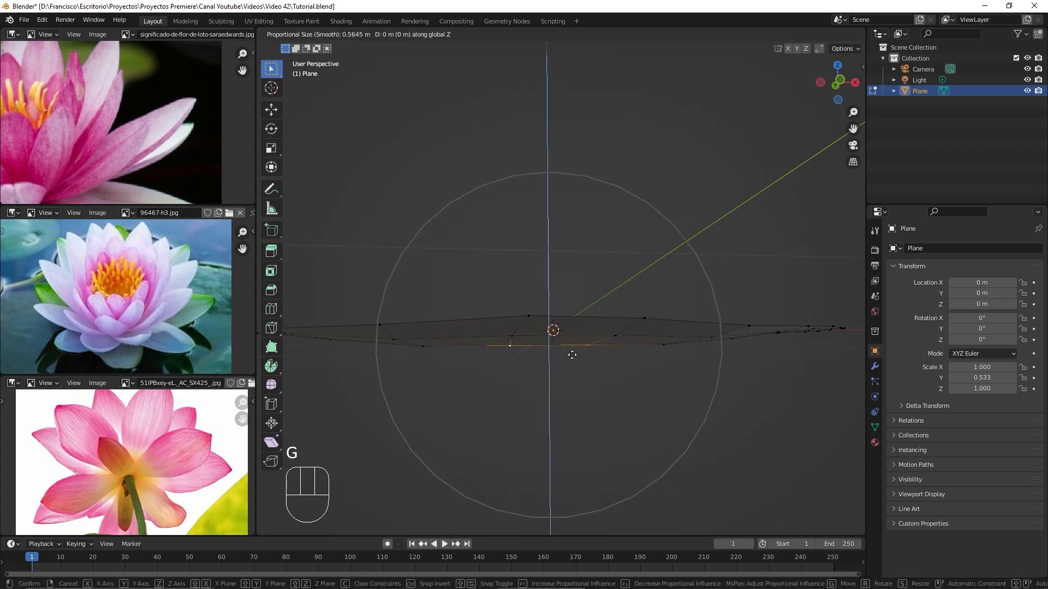
{"action": "scroll", "coordinate": [571, 364], "scroll_direction": "up", "scroll_amount": 1}
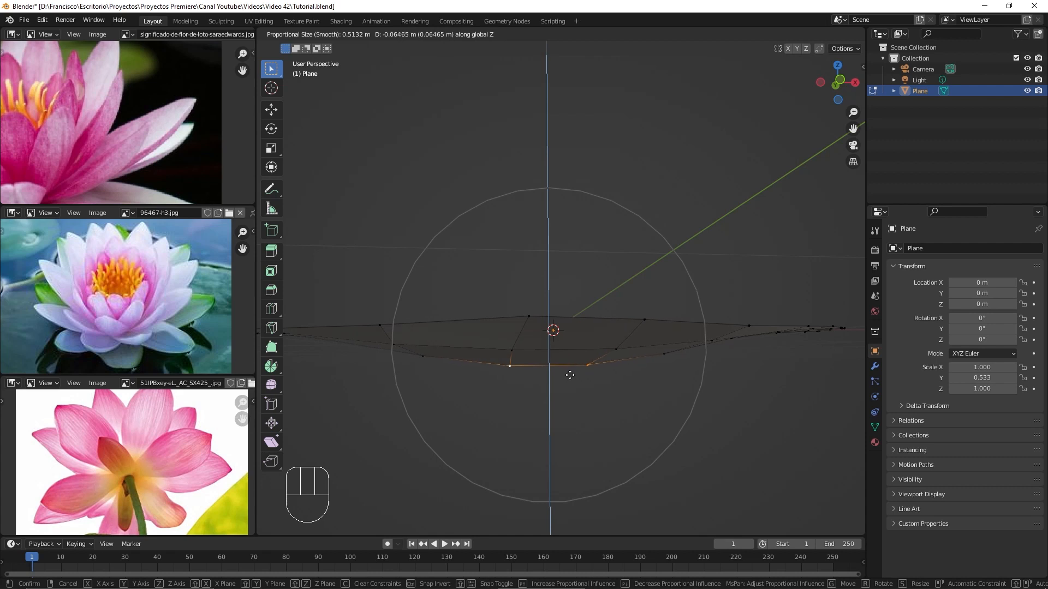
{"action": "left_click", "coordinate": [587, 368]}
- Lower a single vertex toward the petal's +X base slightly along Z, using a smaller proportional editing size
{"action": "middle_click_drag", "start_coordinate": [608, 367], "coordinate": [442, 348]}
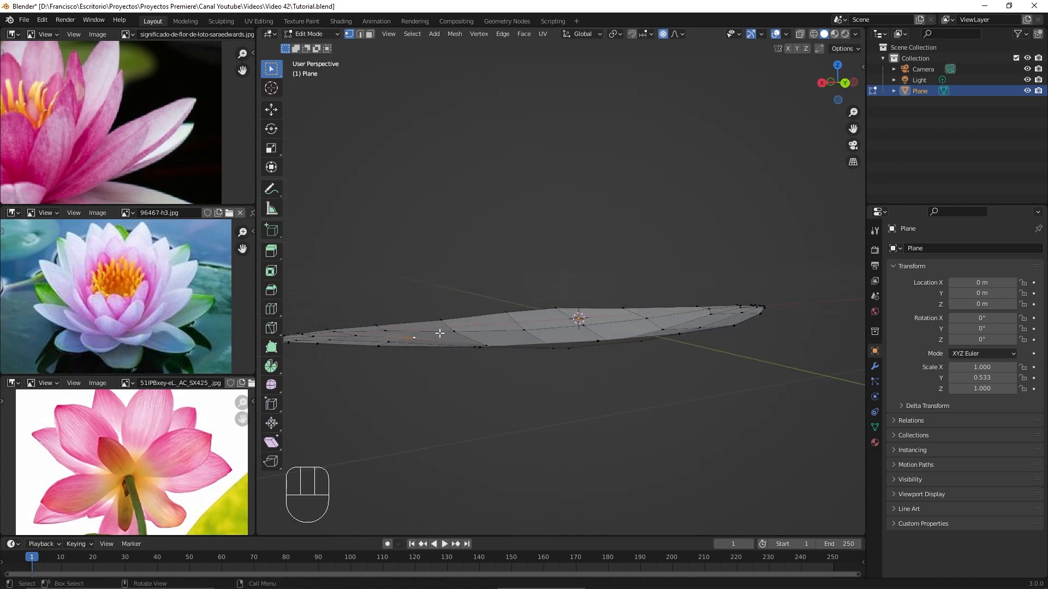
{"action": "key", "text": "g"}
{"action": "key", "text": "z"}
{"action": "scroll", "coordinate": [440, 338], "scroll_direction": "up", "scroll_amount": 1}
{"action": "left_click", "coordinate": [439, 338]}
{"action": "middle_click_drag", "start_coordinate": [440, 338], "coordinate": [713, 355]}
- Return to Object Mode and add a Subdivision Surface modifier to the petal with viewport level 2
{"action": "key", "text": "Tab"}
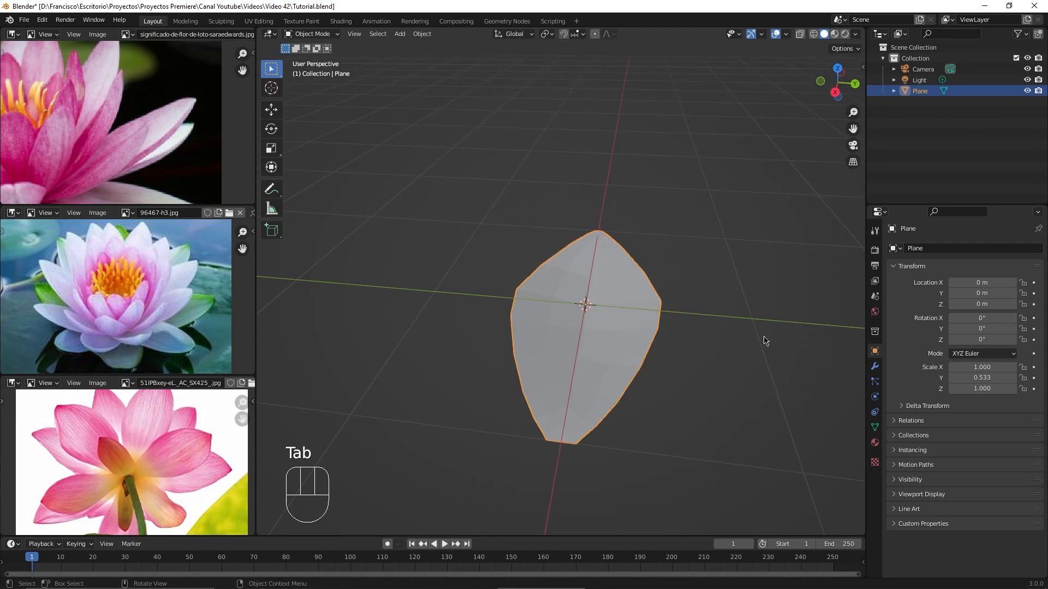
{"action": "left_click", "coordinate": [874, 368]}
{"action": "left_click", "coordinate": [908, 250]}
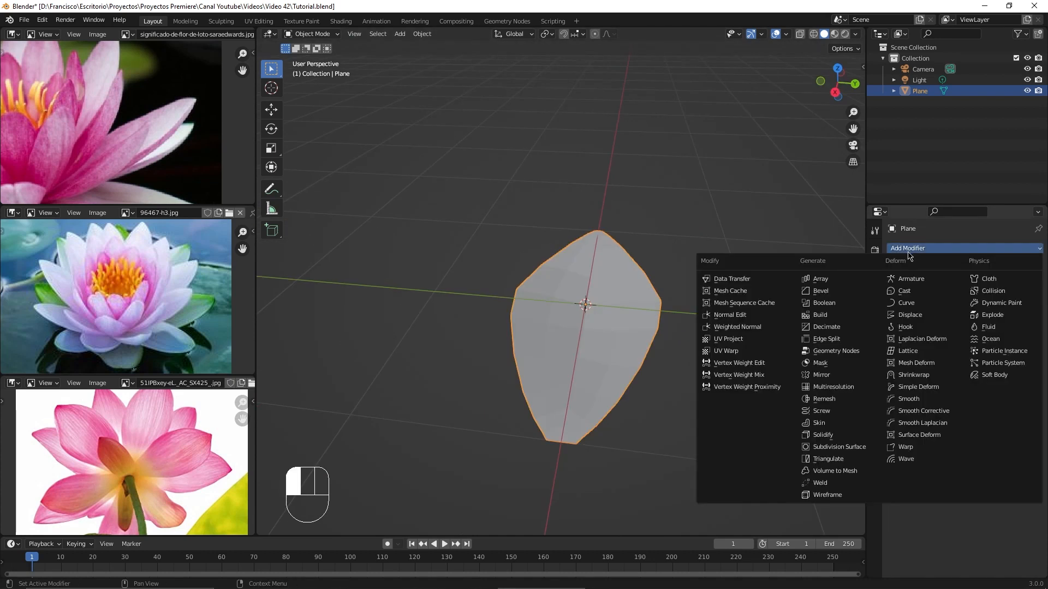
{"action": "left_click", "coordinate": [843, 447]}
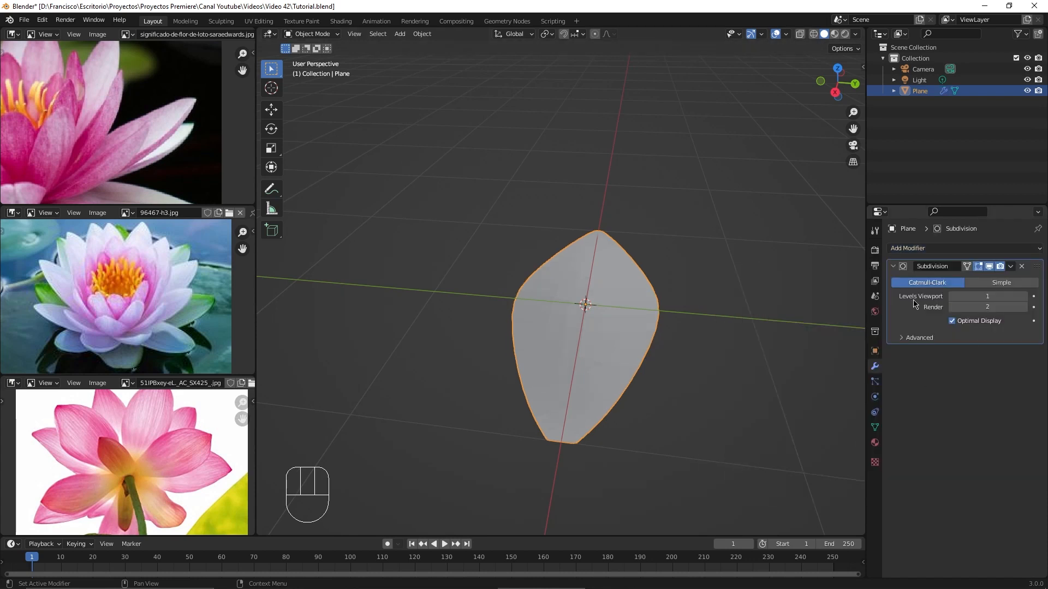
{"action": "left_click", "coordinate": [1024, 296]}
{"action": "middle_click_drag", "start_coordinate": [755, 325], "coordinate": [731, 248]}
{"action": "scroll", "coordinate": [797, 335], "scroll_direction": "up", "scroll_amount": 1}
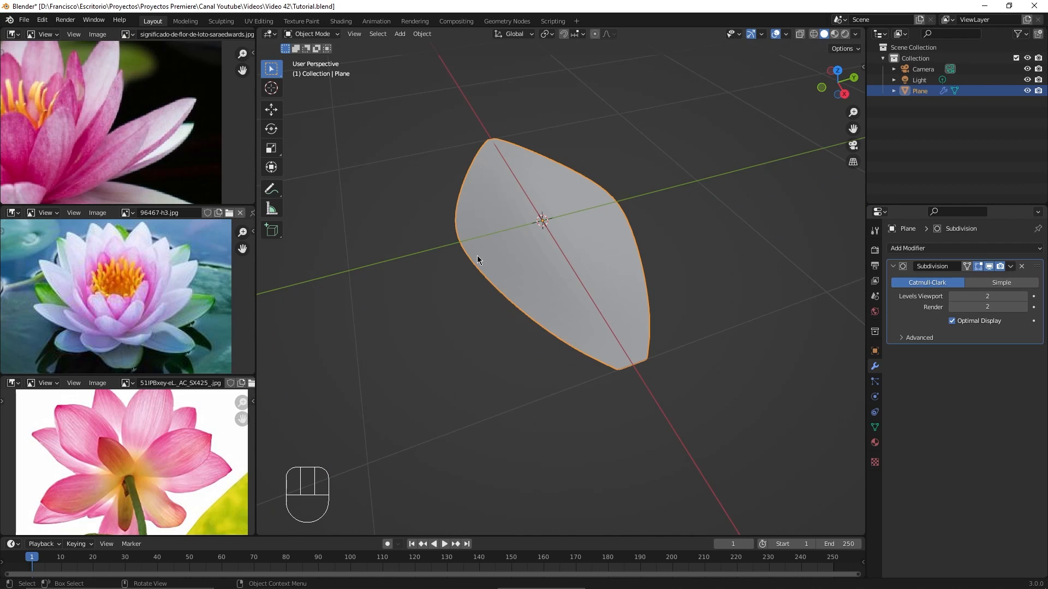
{"action": "middle_click_drag", "start_coordinate": [498, 350], "coordinate": [533, 362]}
{"action": "scroll", "coordinate": [517, 259], "scroll_direction": "up", "scroll_amount": 1}
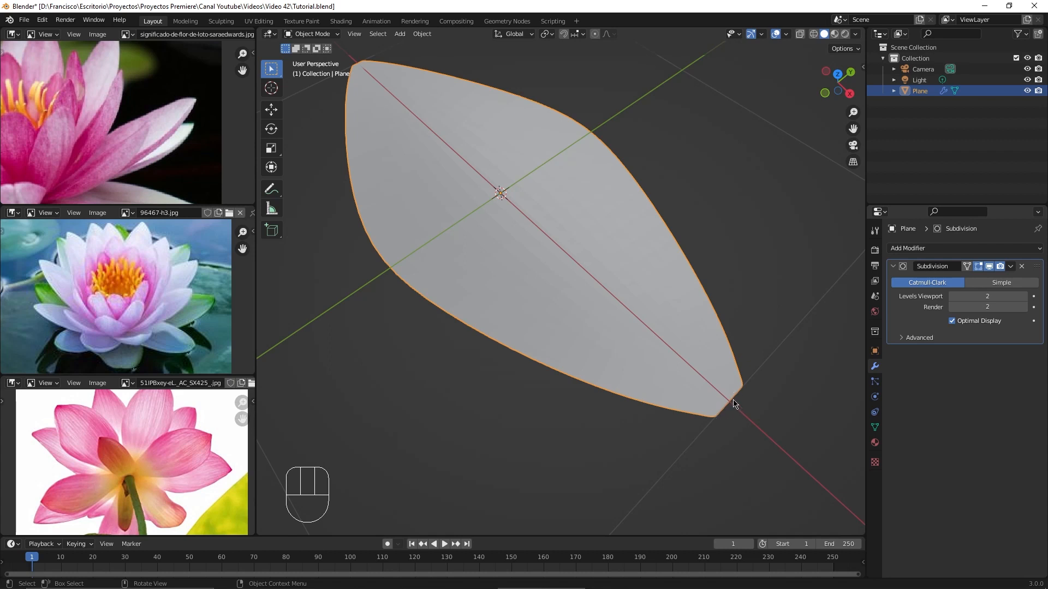
{"action": "scroll", "coordinate": [601, 292], "scroll_direction": "down", "scroll_amount": 2}
{"action": "middle_click_drag", "start_coordinate": [601, 292], "coordinate": [409, 344]}
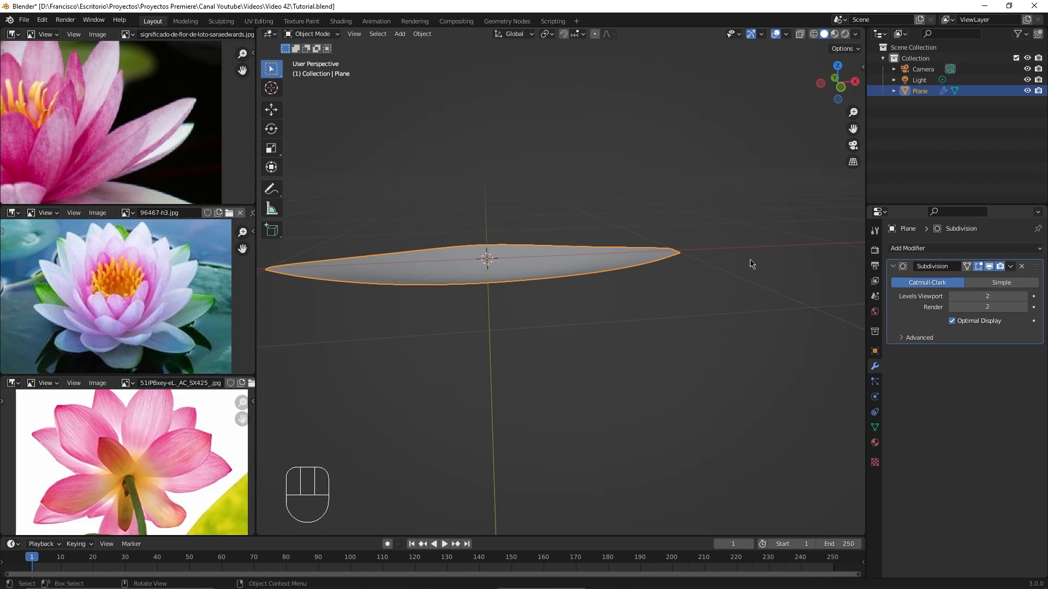
{"action": "key", "text": "r"}
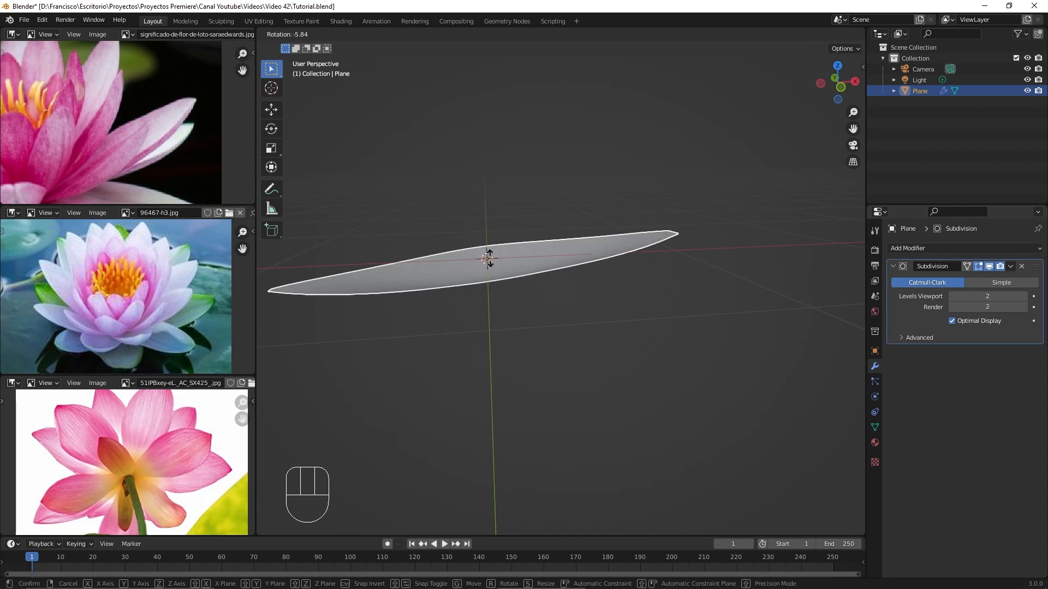
{"action": "right_click", "coordinate": [674, 216]}
- In Edit Mode, select the middle vertex of the petal's +X base edge and snap the 3D cursor to it
{"action": "middle_click_drag", "start_coordinate": [675, 216], "coordinate": [608, 261]}
{"action": "scroll", "coordinate": [610, 263], "scroll_direction": "up", "scroll_amount": 3}
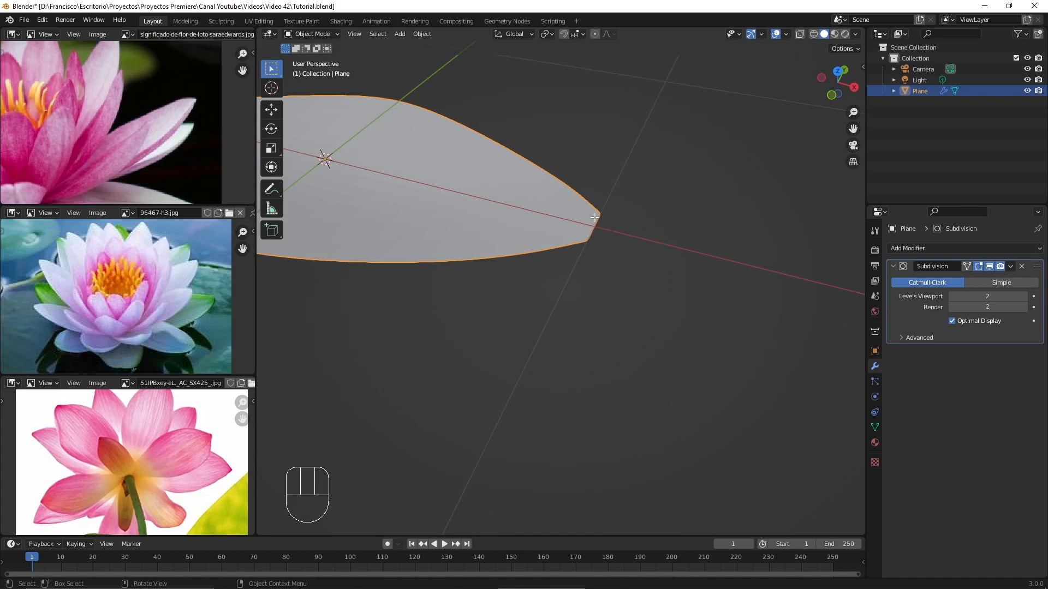
{"action": "key", "text": "Tab"}
{"action": "scroll", "coordinate": [643, 238], "scroll_direction": "up", "scroll_amount": 4}
{"action": "middle_click_drag", "start_coordinate": [660, 202], "coordinate": [577, 299], "text": "shift"}
{"action": "scroll", "coordinate": [485, 274], "scroll_direction": "up", "scroll_amount": 2}
{"action": "left_click", "coordinate": [486, 273]}
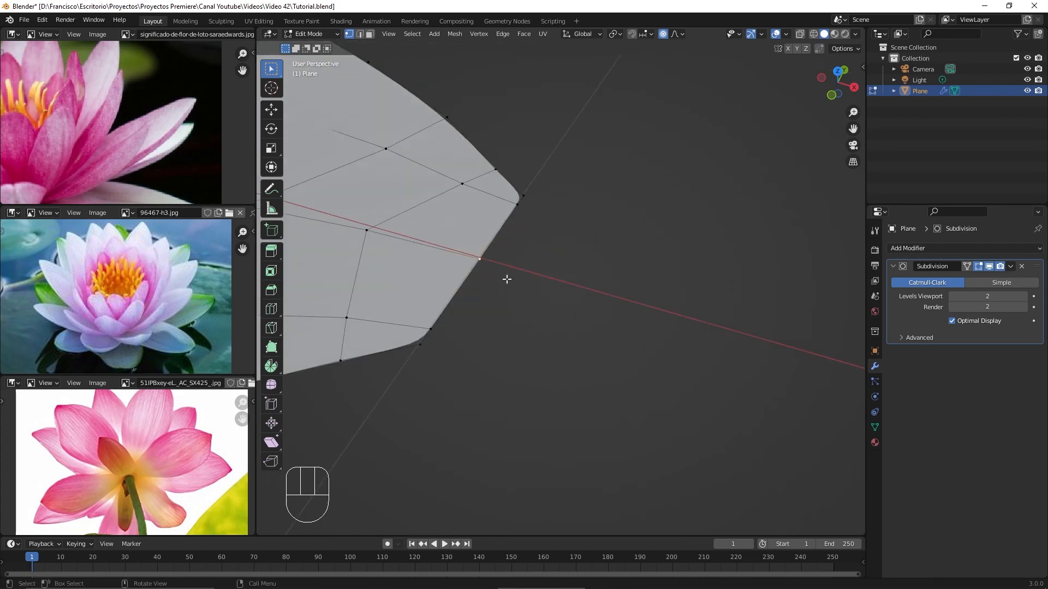
{"action": "key", "text": "shift"}
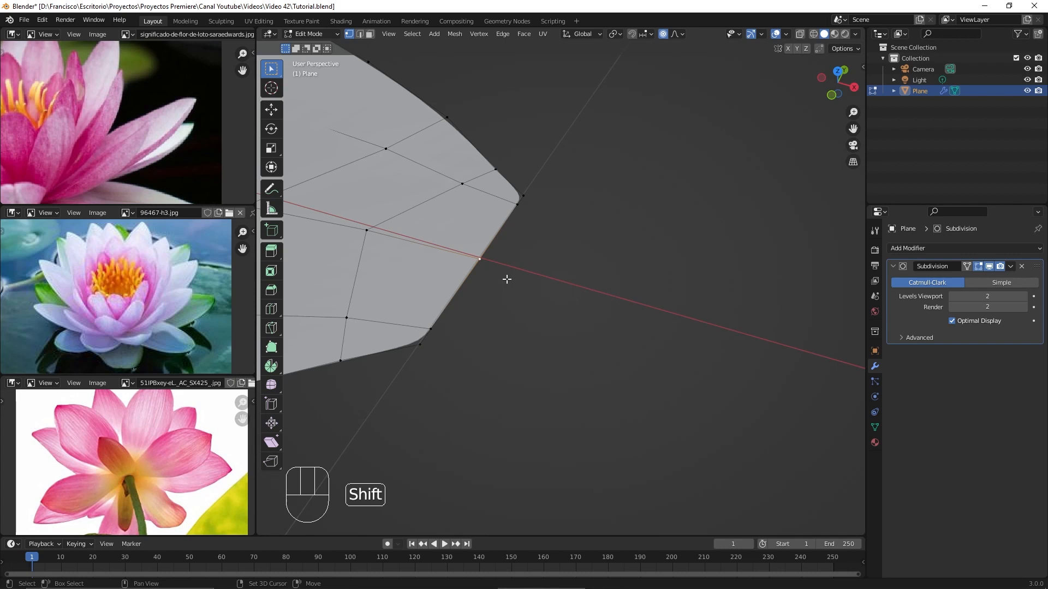
{"action": "key", "text": "shift+s"}
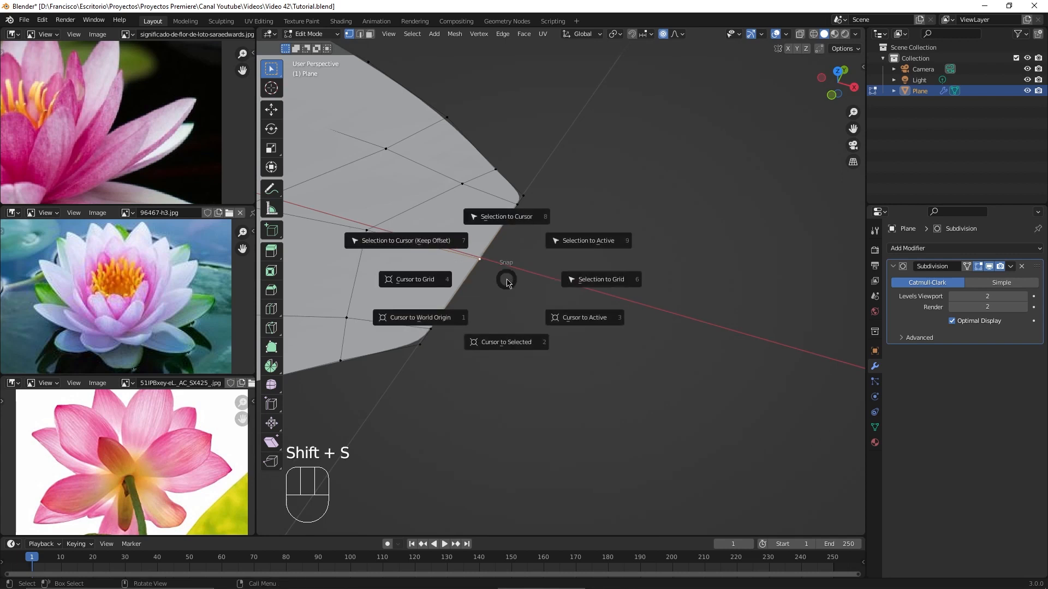
{"action": "left_click", "coordinate": [507, 347]}
{"action": "scroll", "coordinate": [540, 327], "scroll_direction": "down", "scroll_amount": 3}
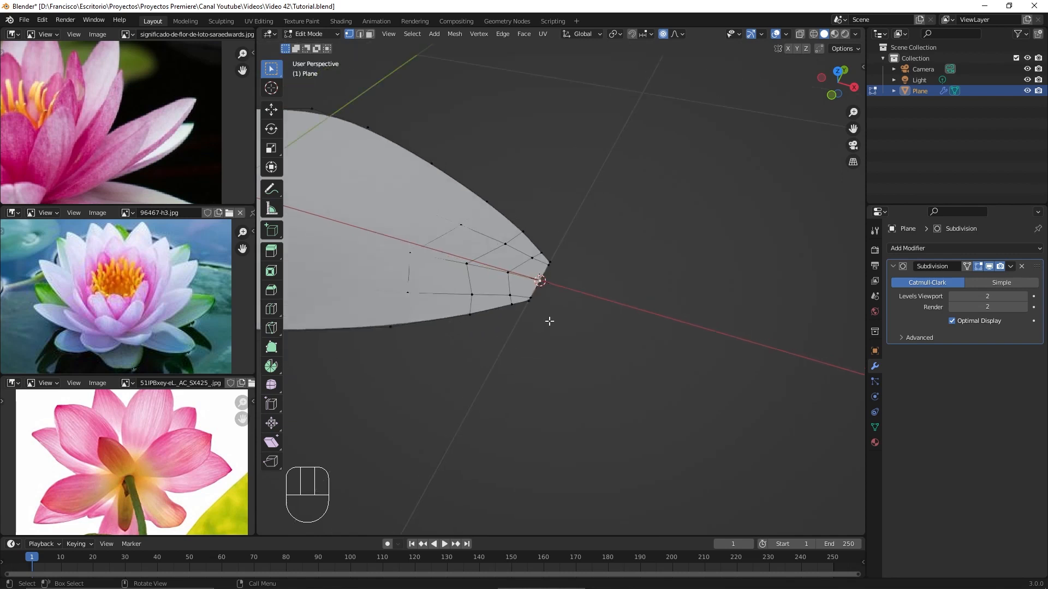
- Back in Object Mode, set the petal's origin to the 3D cursor
{"action": "key", "text": "Tab"}
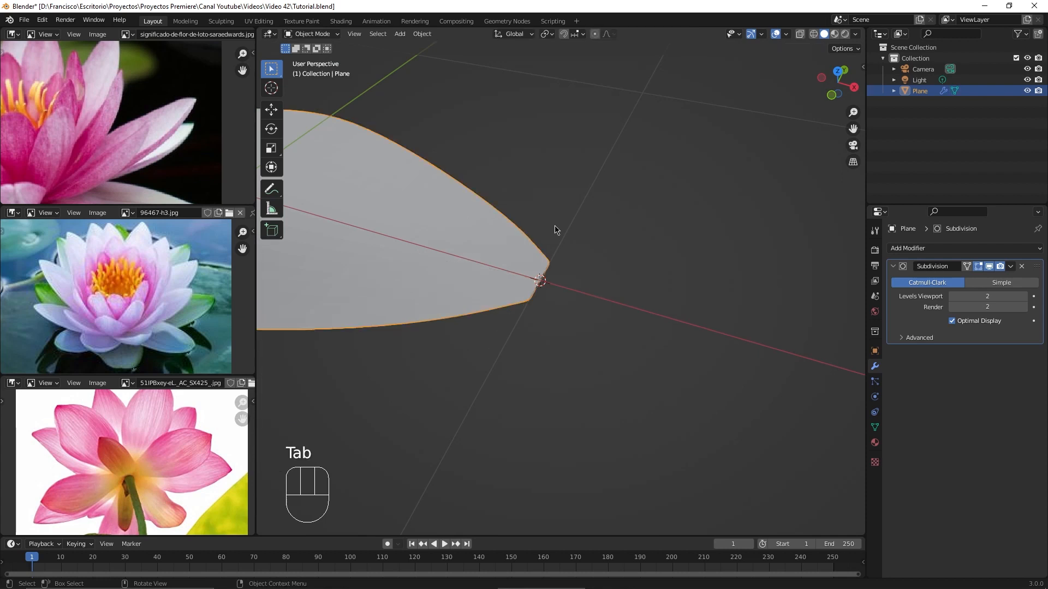
{"action": "left_click", "coordinate": [422, 34]}
{"action": "mouse_move", "coordinate": [450, 58]}
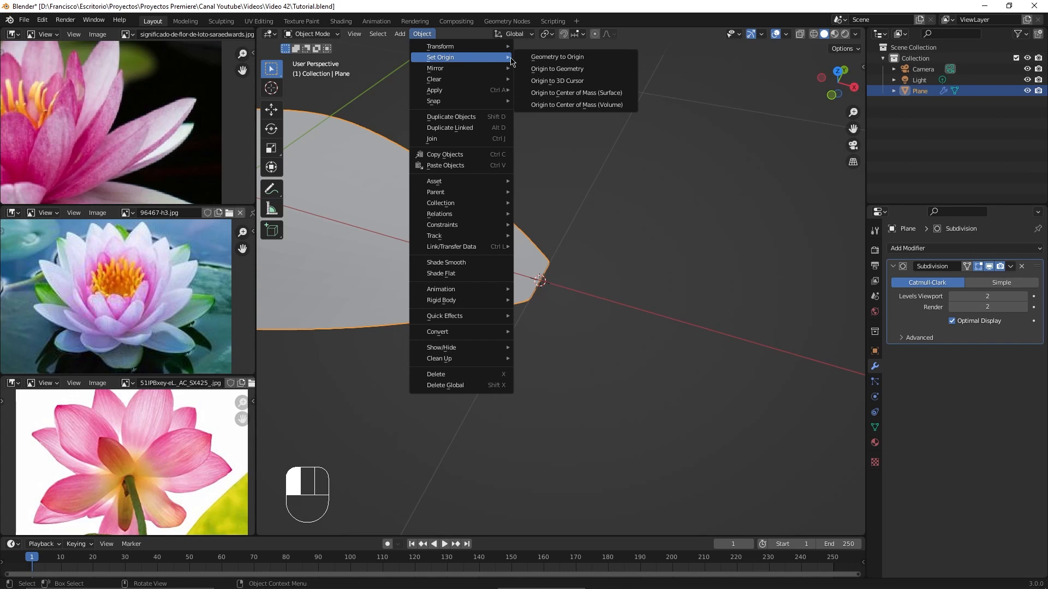
{"action": "left_click", "coordinate": [582, 82]}
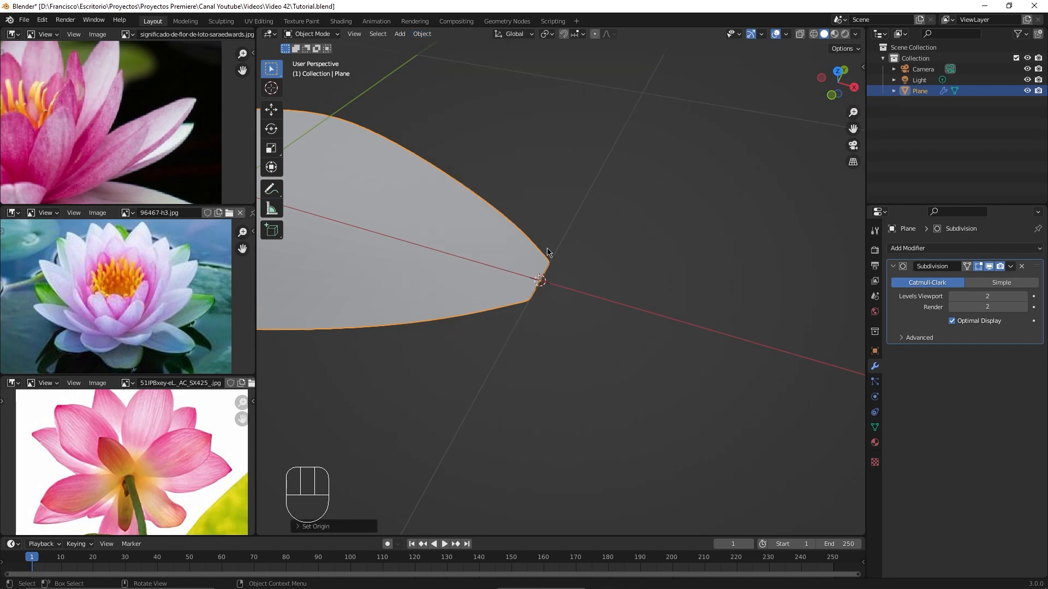
{"action": "scroll", "coordinate": [545, 283], "scroll_direction": "up", "scroll_amount": 6}
{"action": "scroll", "coordinate": [497, 276], "scroll_direction": "down", "scroll_amount": 7}
{"action": "scroll", "coordinate": [496, 275], "scroll_direction": "down", "scroll_amount": 2}
{"action": "middle_click_drag", "start_coordinate": [568, 244], "coordinate": [642, 231]}
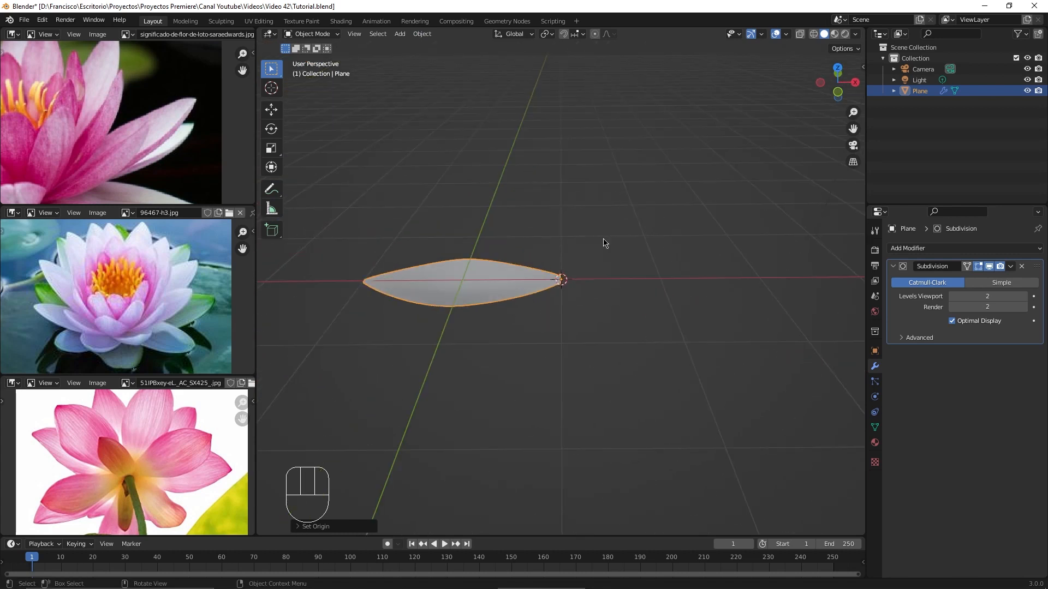
{"action": "key", "text": "r"}
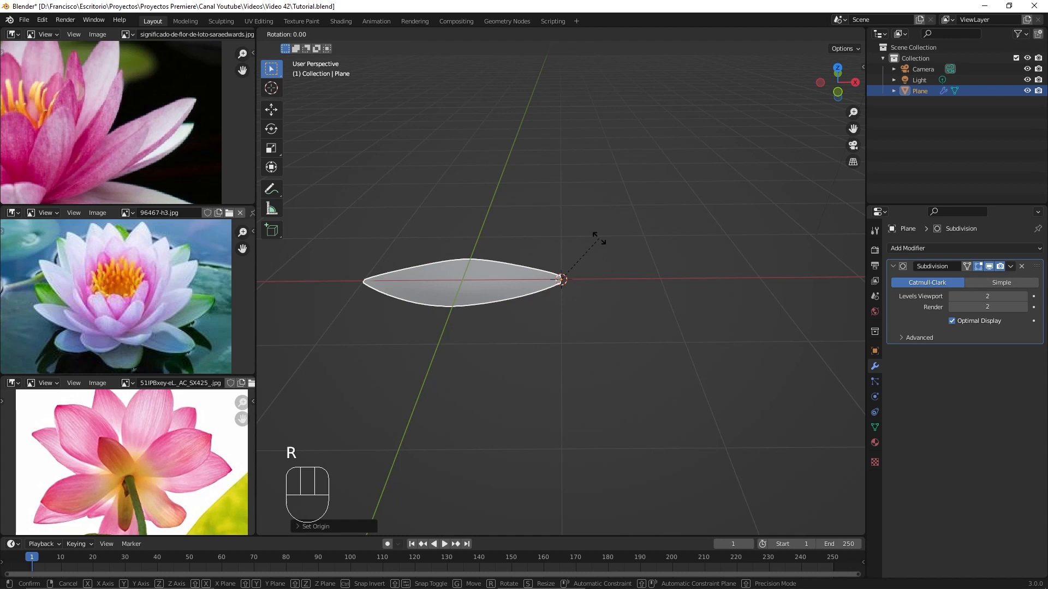
{"action": "key", "text": "y"}
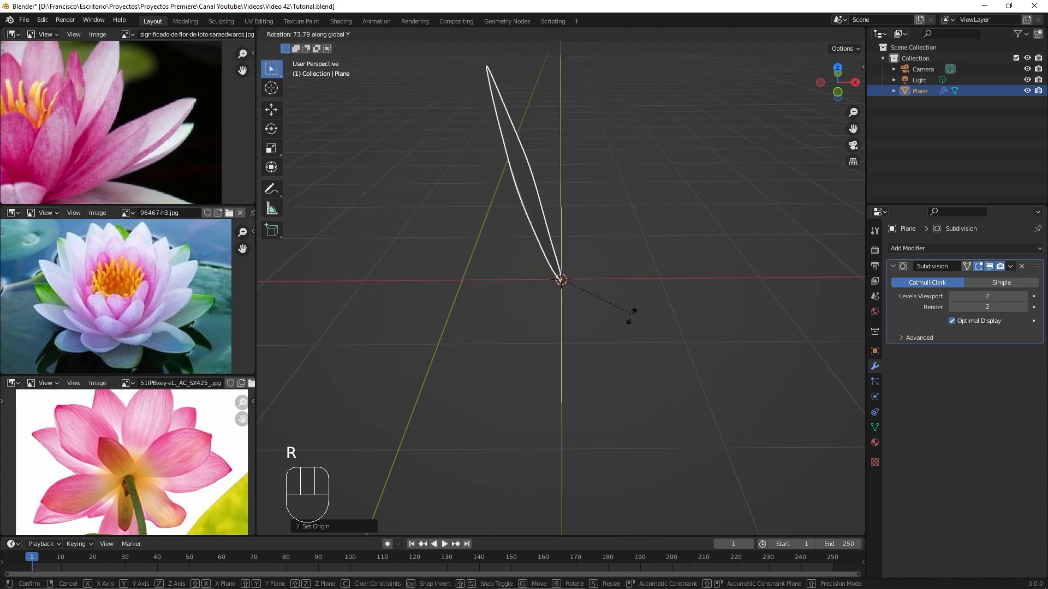
{"action": "key", "text": "Escape"}
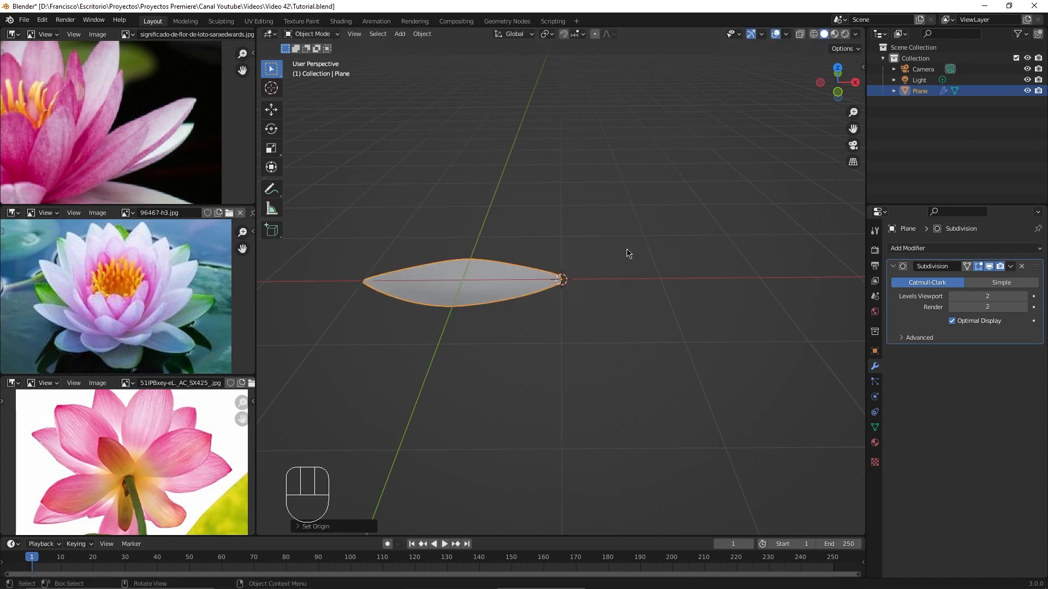
- Save the Blender file with the shaped petal
{"action": "mouse_move", "coordinate": [628, 243]}
{"action": "middle_mouse_down"}
{"action": "mouse_move", "coordinate": [540, 273]}
{"action": "mouse_move", "coordinate": [609, 249]}
{"action": "middle_mouse_up"}
{"action": "middle_click_drag", "start_coordinate": [610, 249], "coordinate": [642, 229]}
{"action": "scroll", "coordinate": [614, 231], "scroll_direction": "up", "scroll_amount": 2}
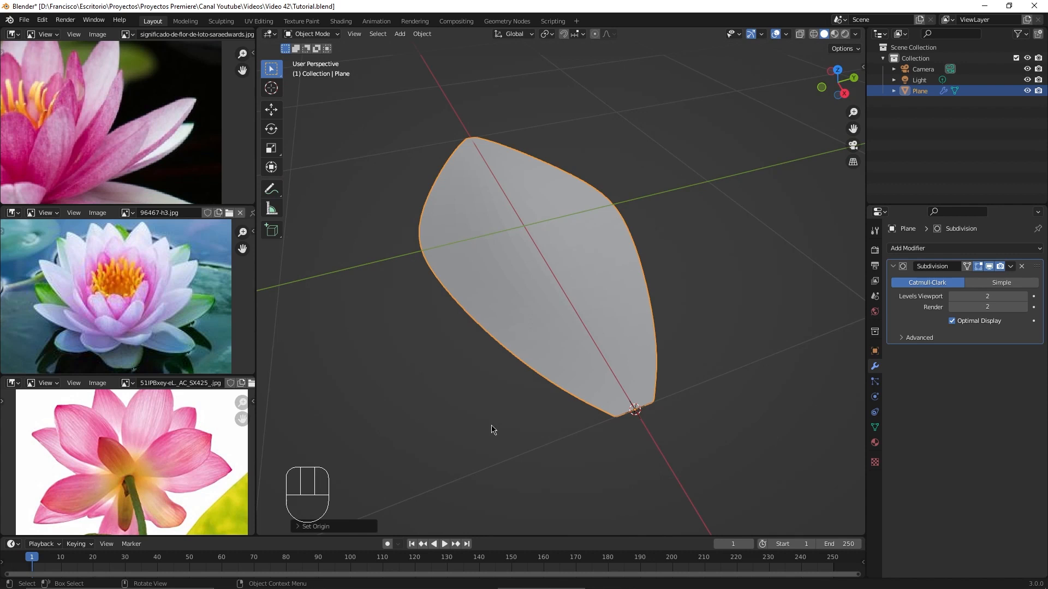
{"action": "key", "text": "ctrl+s"}
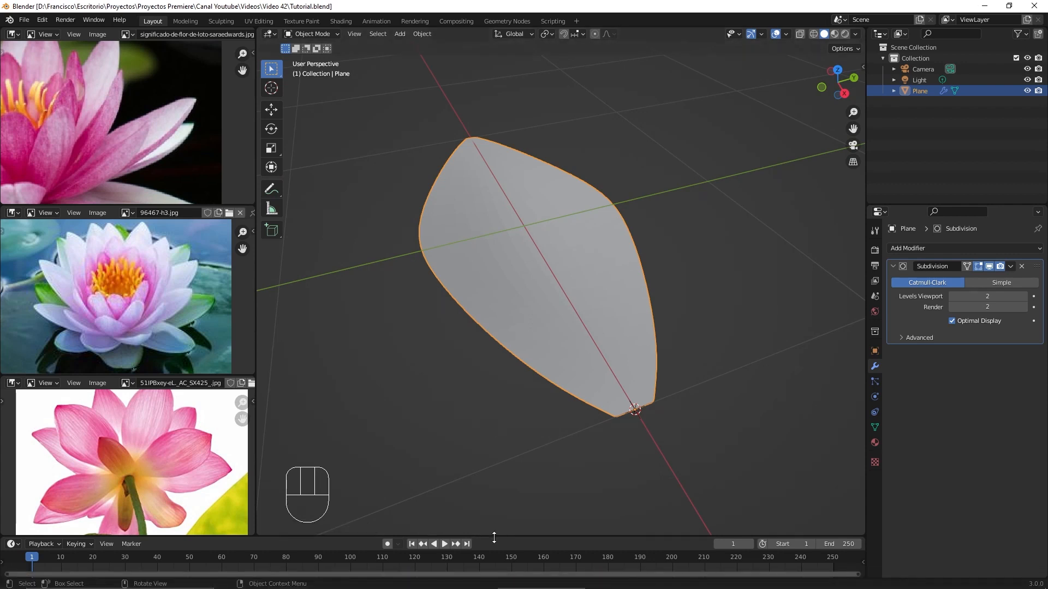
- Enlarge the timeline area upward, shrinking the lowest reference image area to make room, and switch the timeline to the Geometry Node Editor
{"action": "left_click_drag", "start_coordinate": [493, 538], "coordinate": [494, 389]}
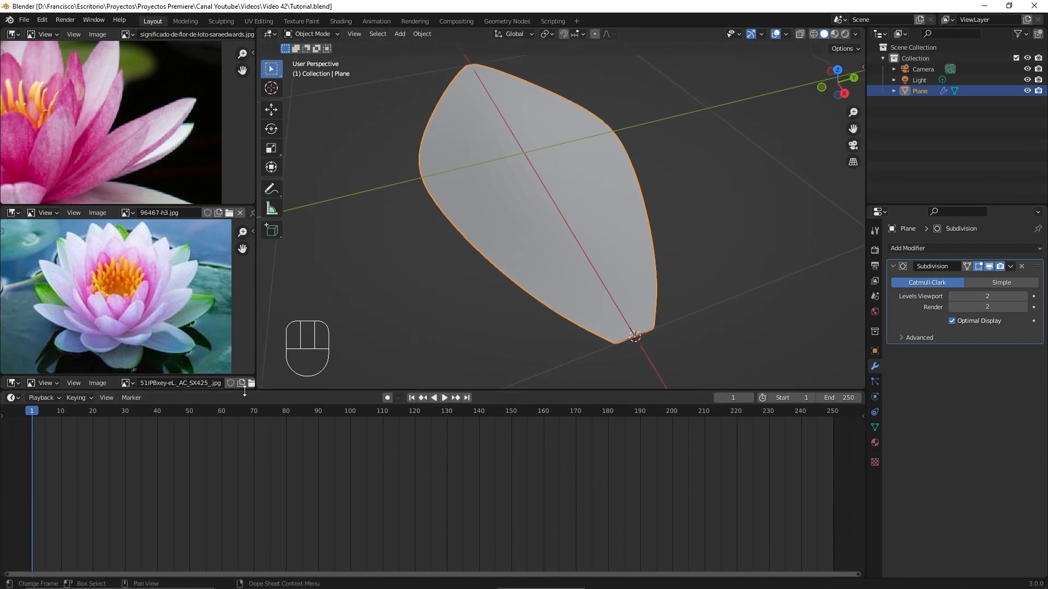
{"action": "left_click_drag", "start_coordinate": [227, 379], "coordinate": [227, 268]}
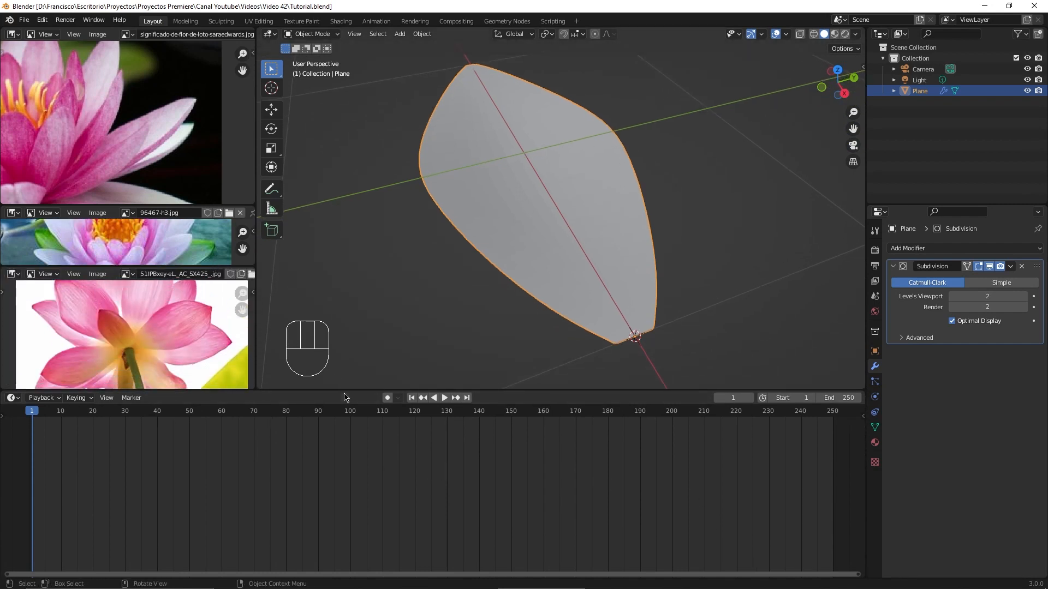
{"action": "left_click_drag", "start_coordinate": [344, 389], "coordinate": [341, 281]}
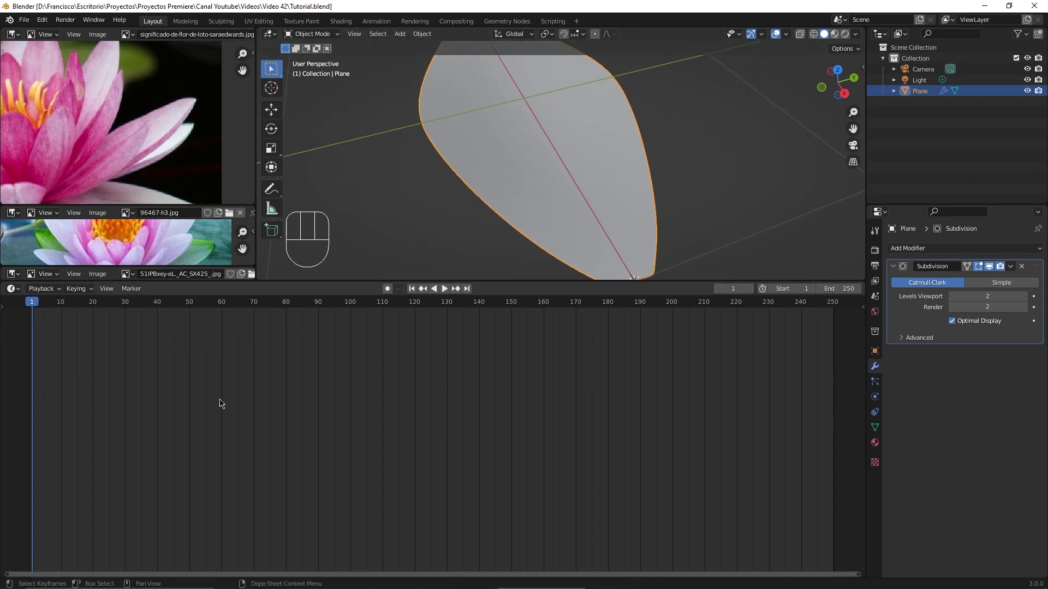
{"action": "left_click", "coordinate": [13, 289]}
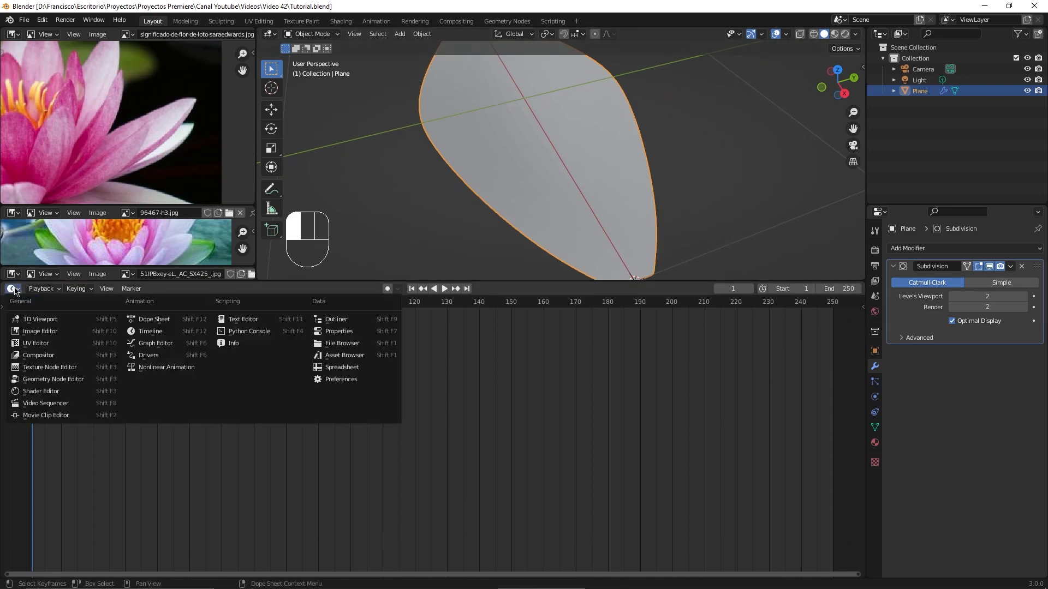
{"action": "left_click", "coordinate": [64, 381]}
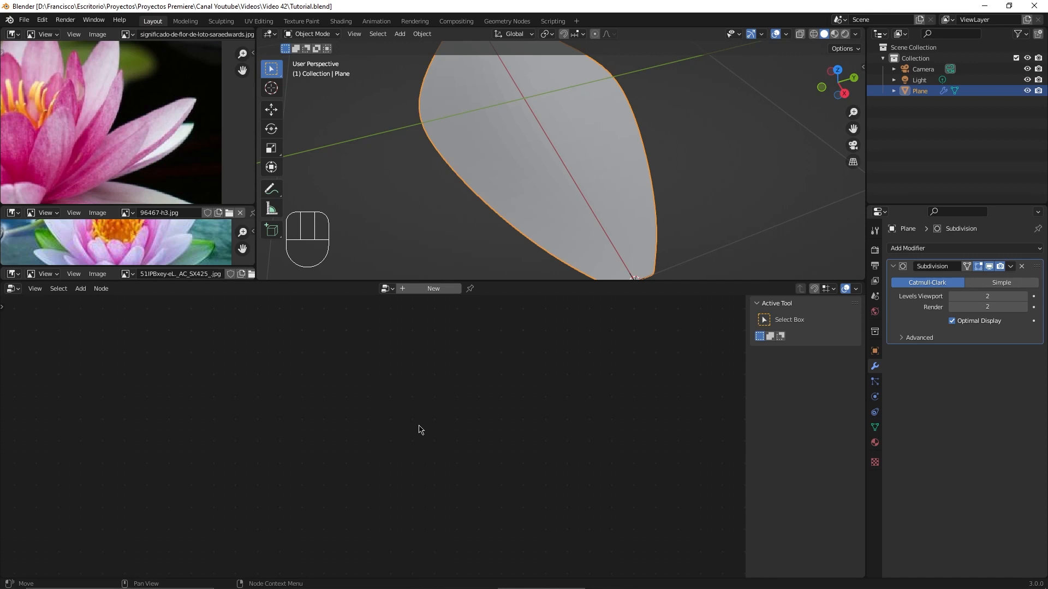
- Deselect the petal and add a new mesh plane at the 3D cursor
{"action": "left_click", "coordinate": [402, 217]}
{"action": "scroll", "coordinate": [402, 217], "scroll_direction": "down", "scroll_amount": 3}
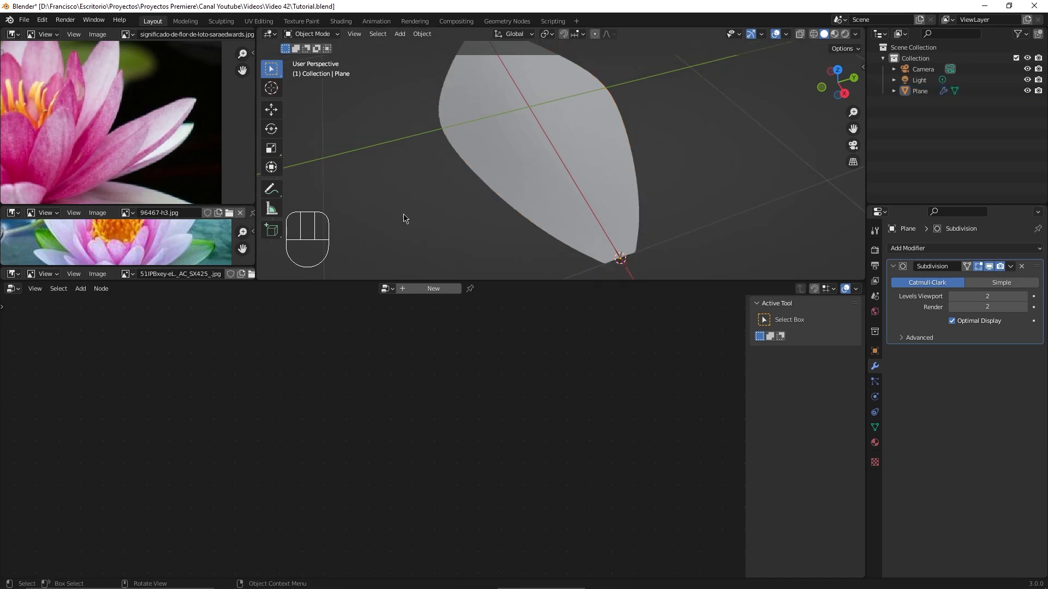
{"action": "middle_click_drag", "start_coordinate": [648, 138], "coordinate": [568, 203], "text": "shift"}
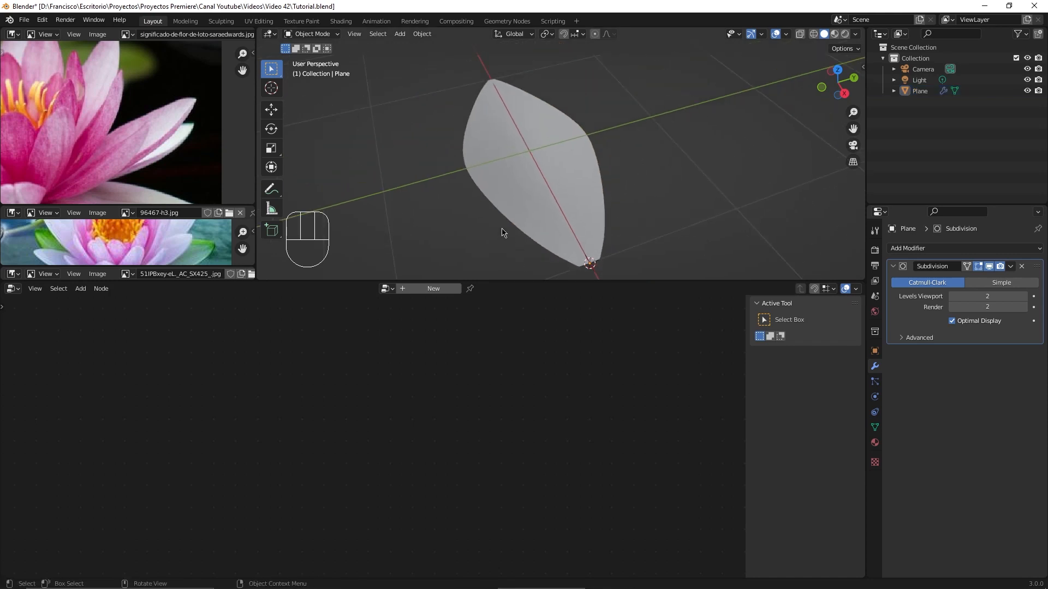
{"action": "key", "text": "shift+a"}
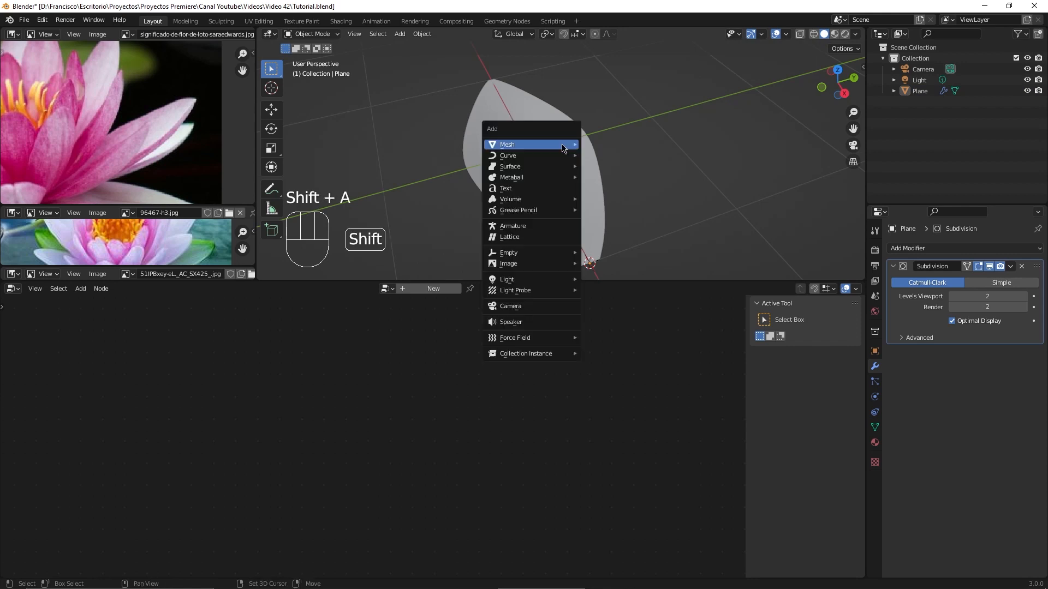
{"action": "mouse_move", "coordinate": [562, 148]}
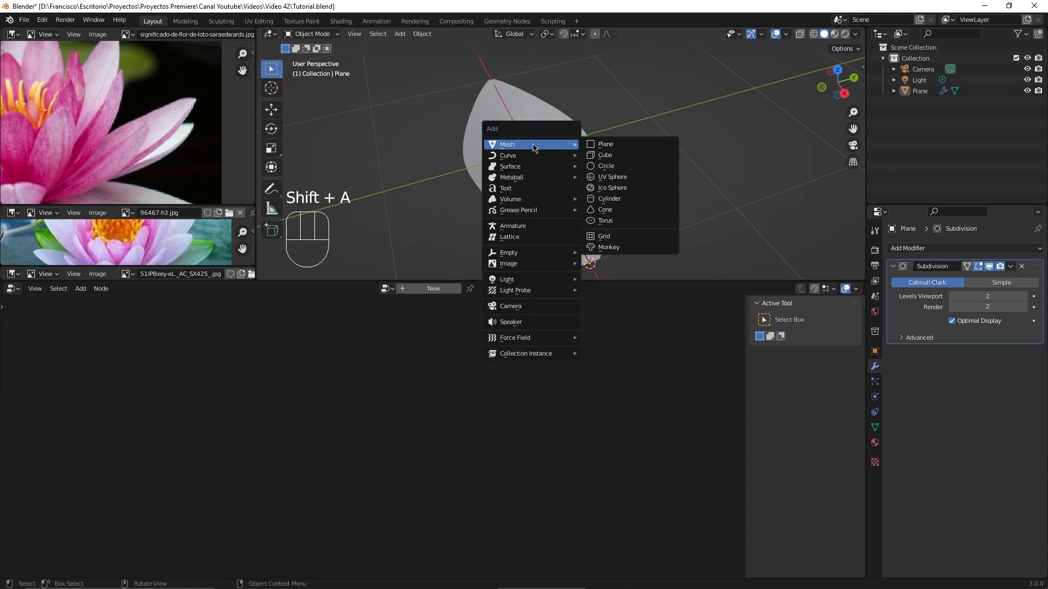
{"action": "left_click", "coordinate": [610, 150]}
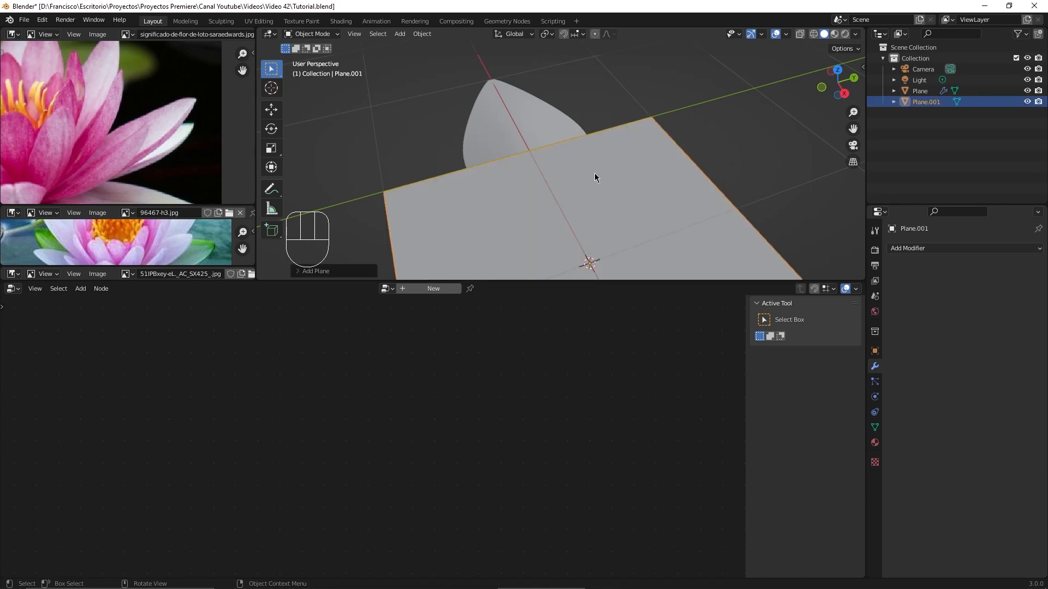
- Create a new geometry node tree on the new plane and disconnect Group Input from Group Output, moving Group Input aside
{"action": "scroll", "coordinate": [772, 188], "scroll_direction": "down", "scroll_amount": 1}
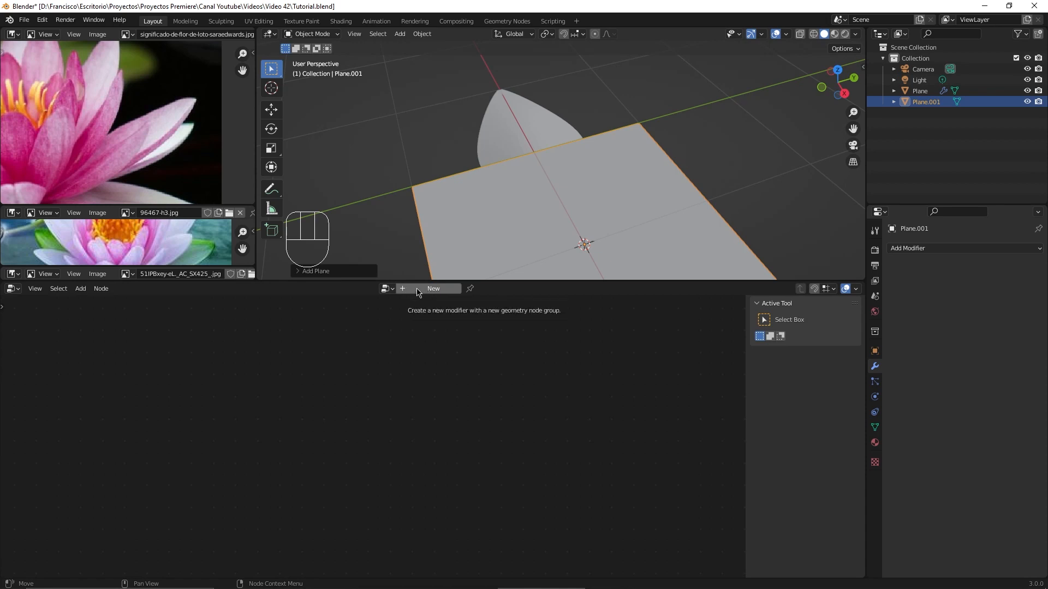
{"action": "left_click", "coordinate": [444, 294]}
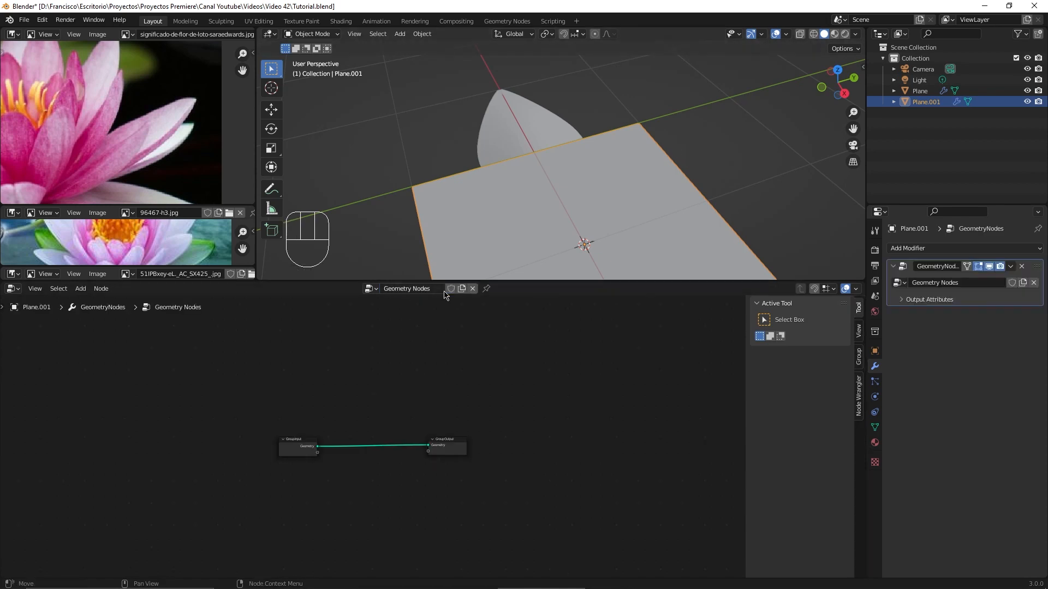
{"action": "scroll", "coordinate": [447, 389], "scroll_direction": "up", "scroll_amount": 4}
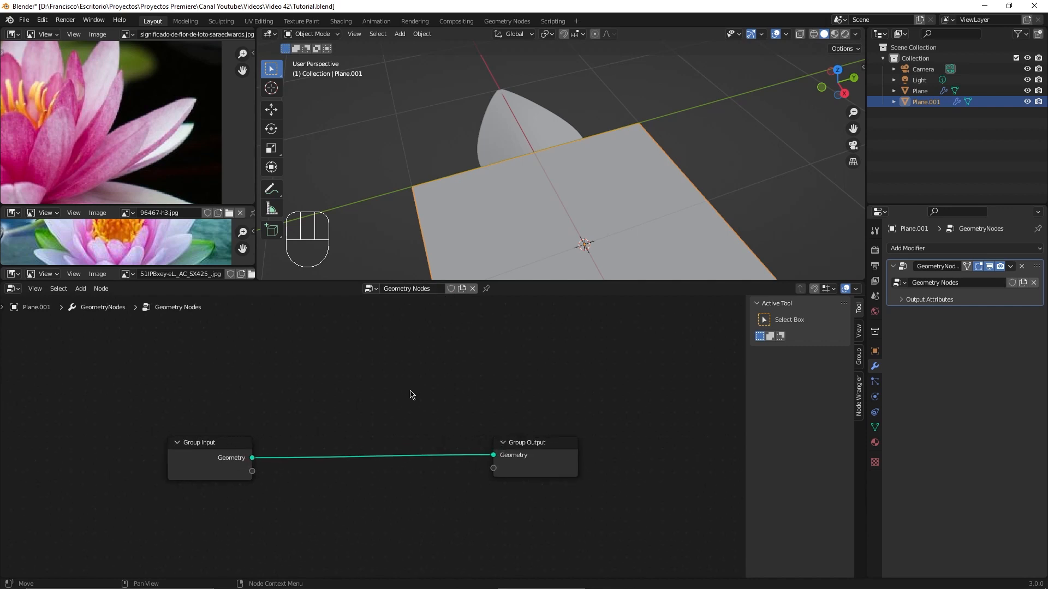
{"action": "middle_click_drag", "start_coordinate": [324, 409], "coordinate": [386, 396]}
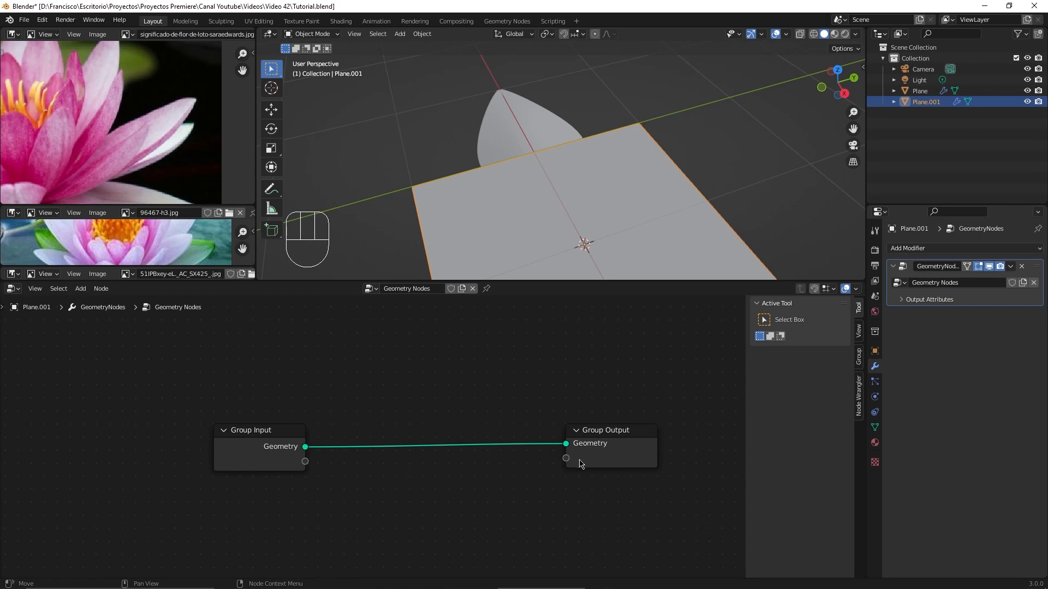
{"action": "left_click_drag", "start_coordinate": [566, 444], "coordinate": [99, 441]}
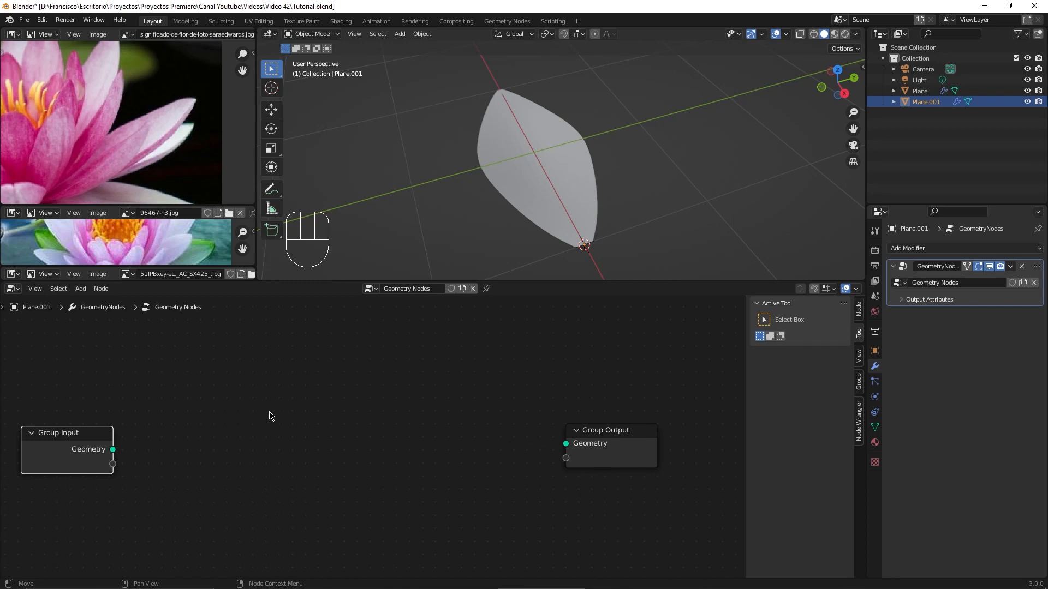
- Add a Mesh Circle node and connect its Mesh output to the Group Output's Geometry input
{"action": "key", "text": "shift"}
{"action": "key", "text": "shift+a"}
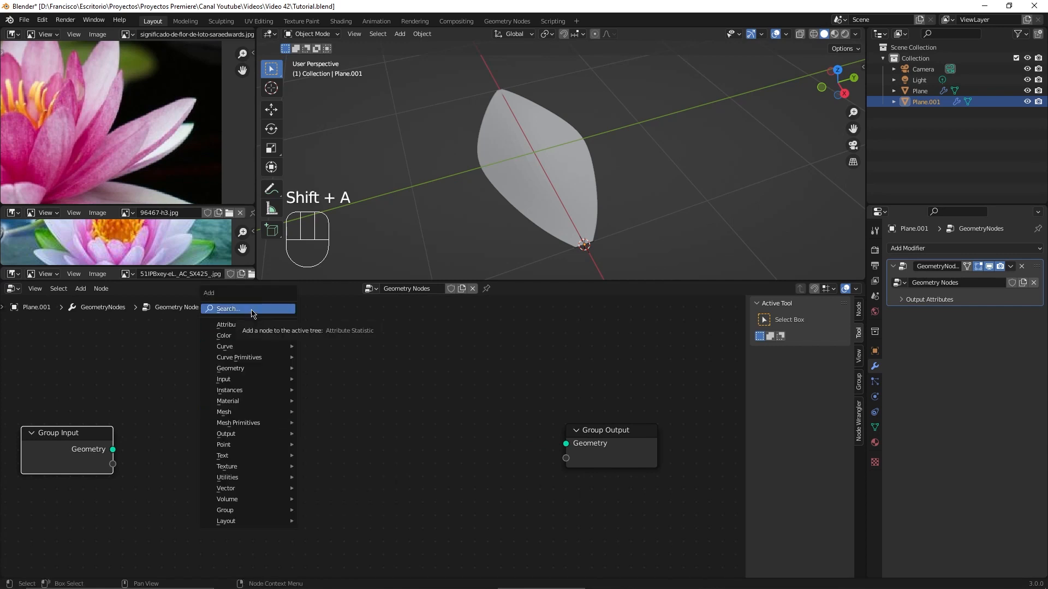
{"action": "left_click", "coordinate": [231, 309]}
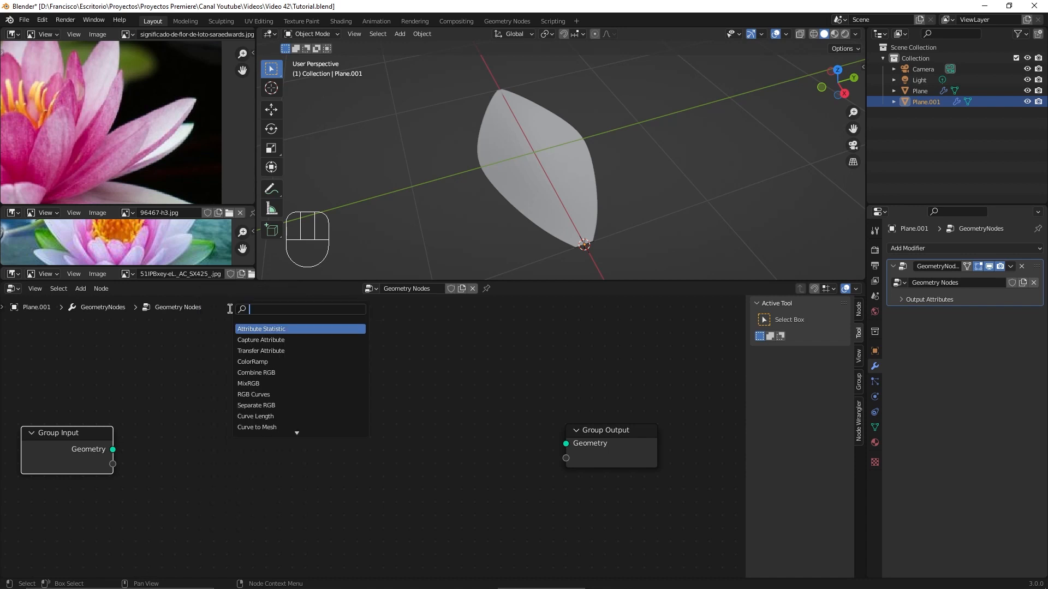
{"action": "type", "text": "cir"}
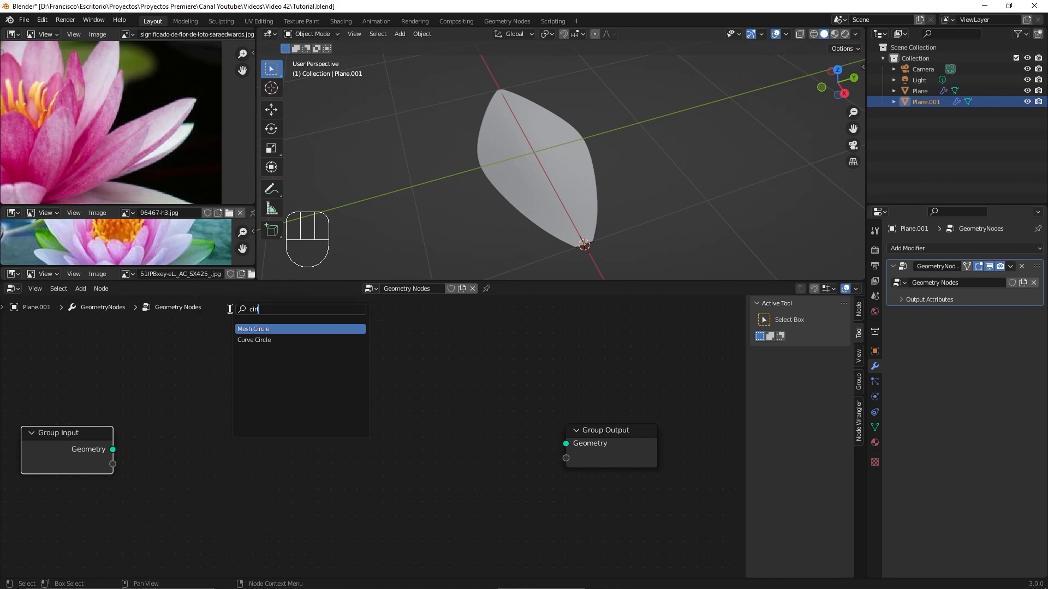
{"action": "left_click", "coordinate": [254, 329]}
{"action": "left_click", "coordinate": [216, 410]}
{"action": "left_click_drag", "start_coordinate": [279, 407], "coordinate": [566, 443]}
{"action": "middle_click_drag", "start_coordinate": [663, 183], "coordinate": [637, 111], "text": "shift"}
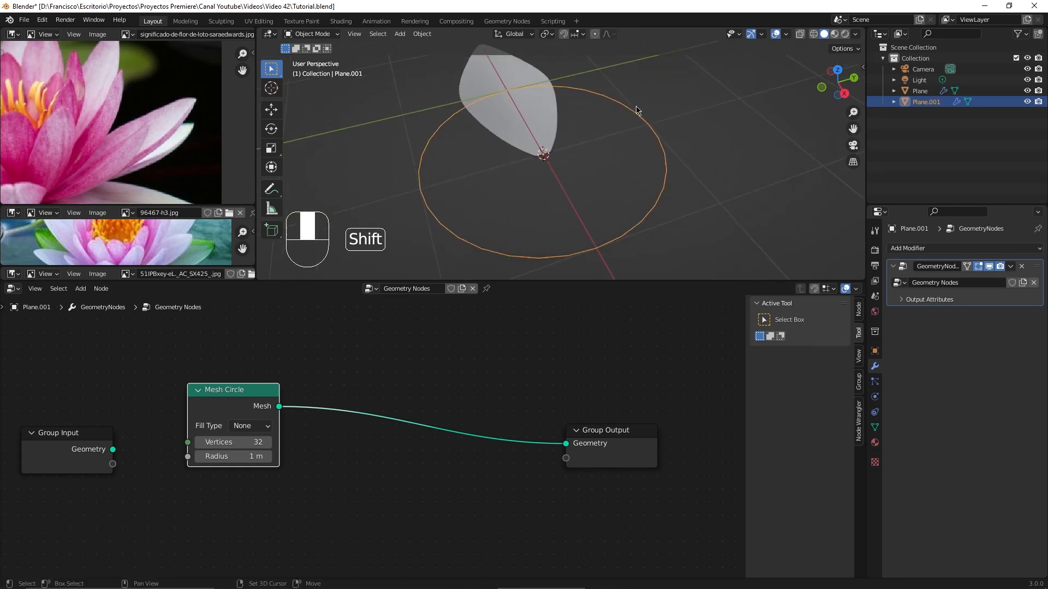
{"action": "scroll", "coordinate": [644, 115], "scroll_direction": "down", "scroll_amount": 1}
{"action": "left_click", "coordinate": [669, 140]}
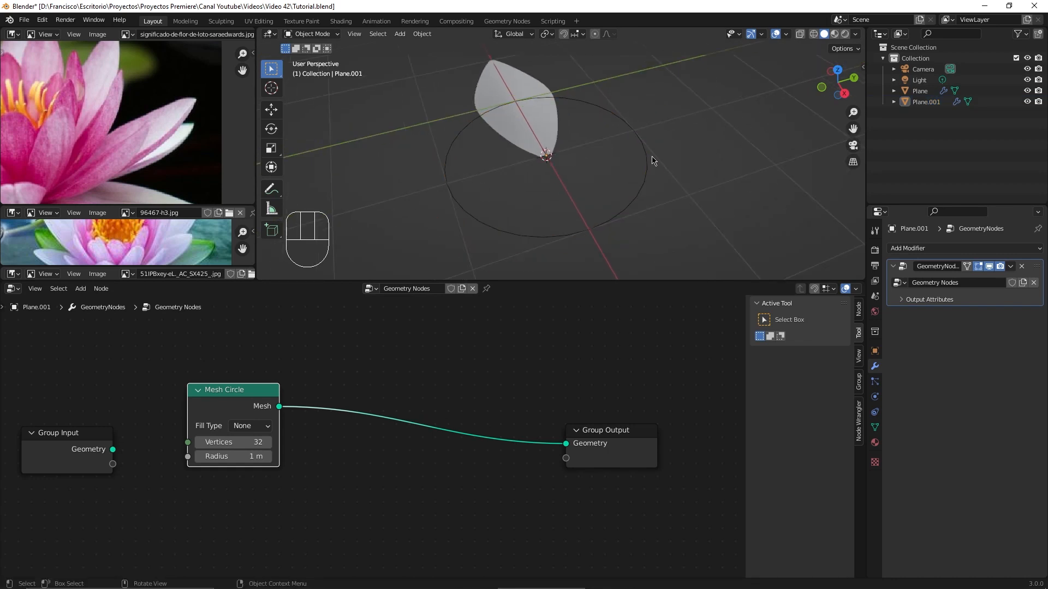
- Move the Group Input node slightly upward and set the Mesh Circle's Vertices to 16
{"action": "left_click_drag", "start_coordinate": [61, 435], "coordinate": [71, 403]}
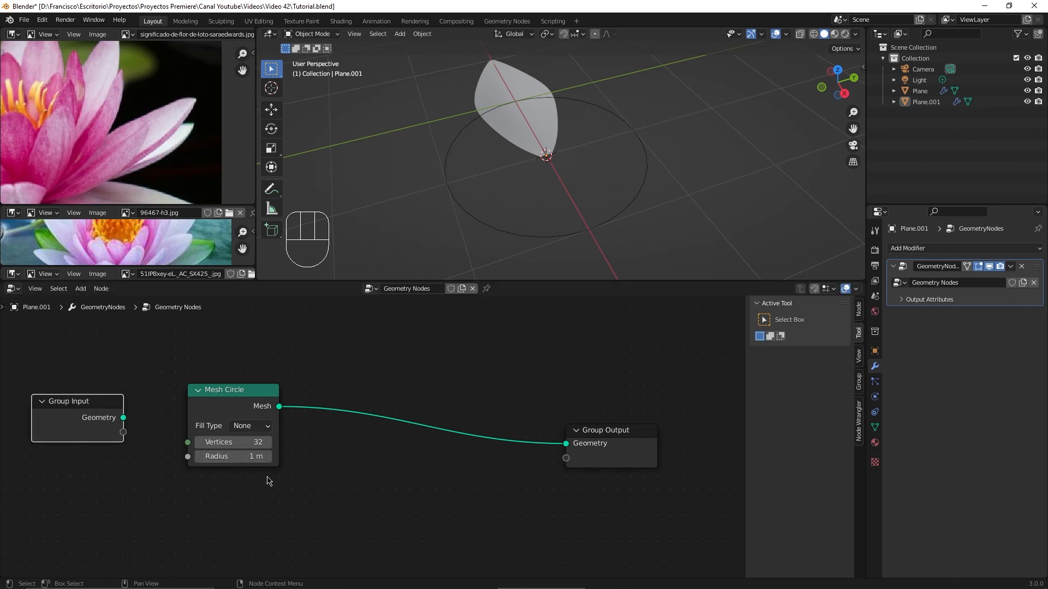
{"action": "scroll", "coordinate": [220, 456], "scroll_direction": "up", "scroll_amount": 1}
{"action": "double_click", "coordinate": [210, 444]}
{"action": "type", "text": "16"}
{"action": "key", "text": "Return"}
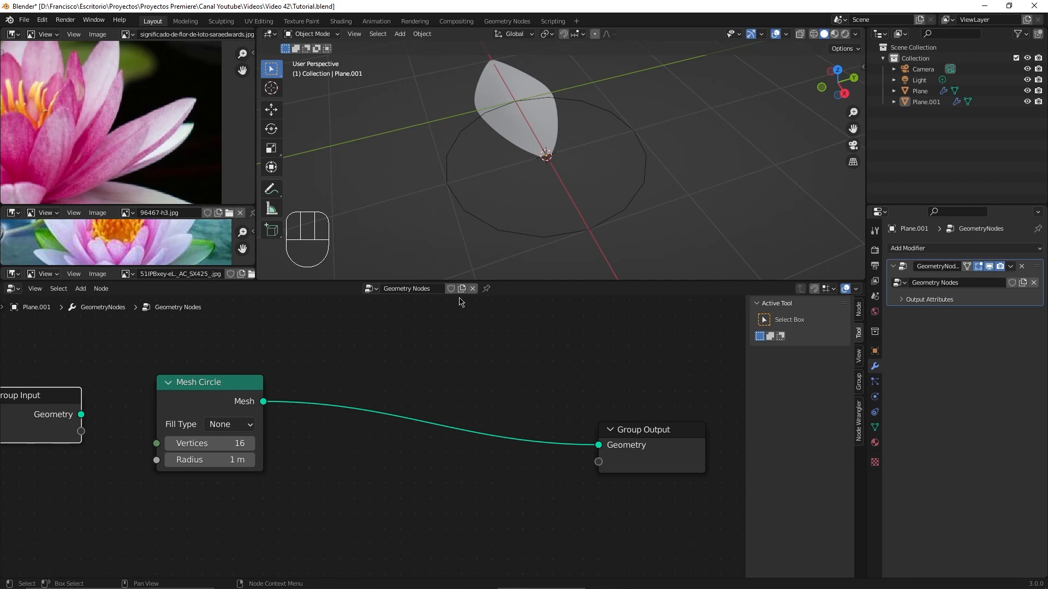
{"action": "scroll", "coordinate": [693, 128], "scroll_direction": "up", "scroll_amount": 2}
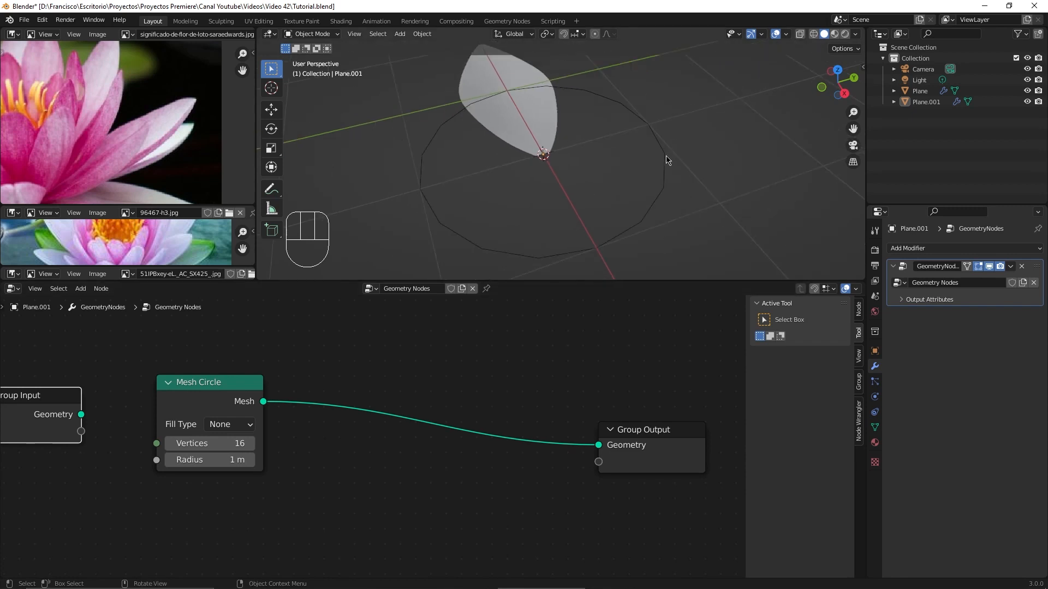
{"action": "scroll", "coordinate": [667, 159], "scroll_direction": "down", "scroll_amount": 2}
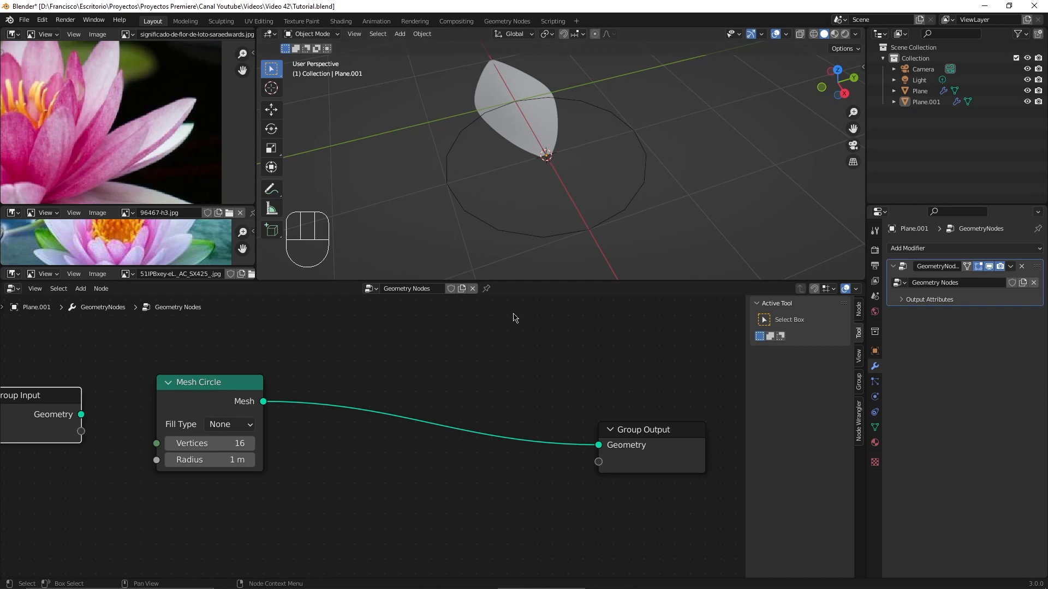
- Insert an Instance on Points node on the link between Mesh Circle and Group Output
{"action": "scroll", "coordinate": [470, 402], "scroll_direction": "down", "scroll_amount": 1}
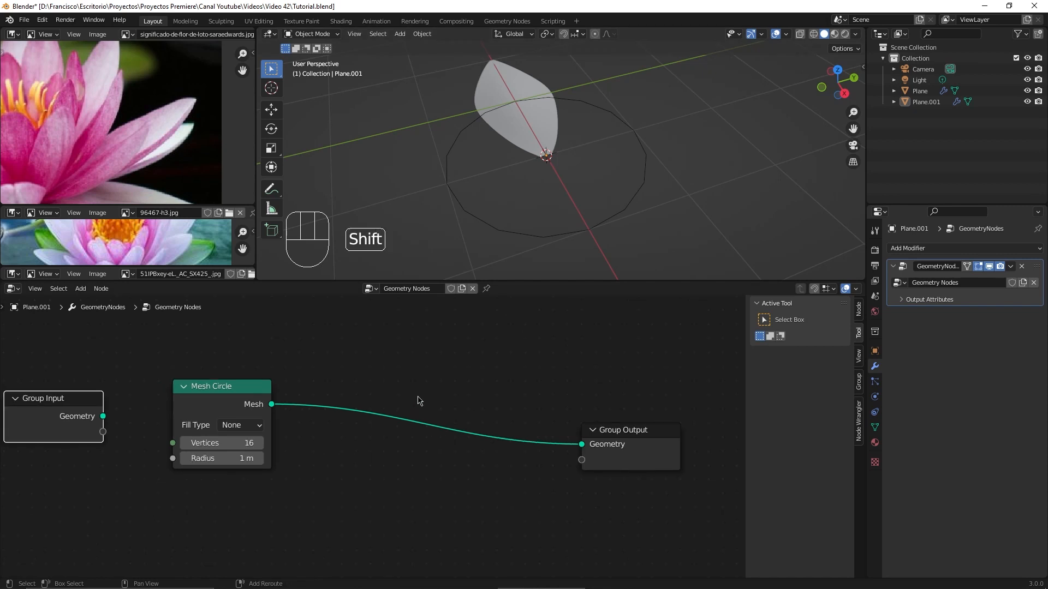
{"action": "key", "text": "shift+a"}
{"action": "left_click", "coordinate": [393, 364]}
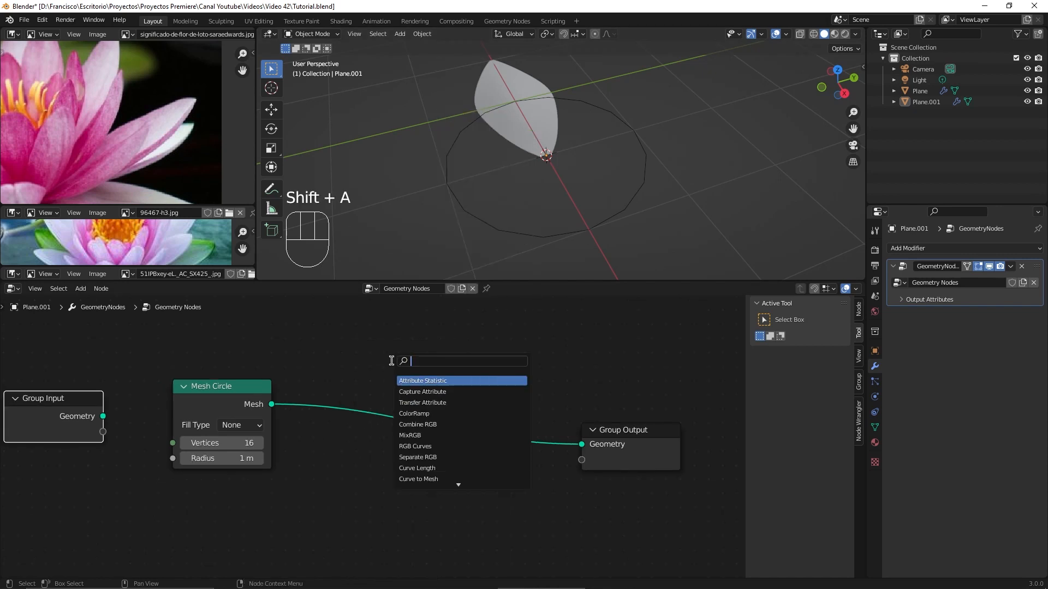
{"action": "type", "text": "insta"}
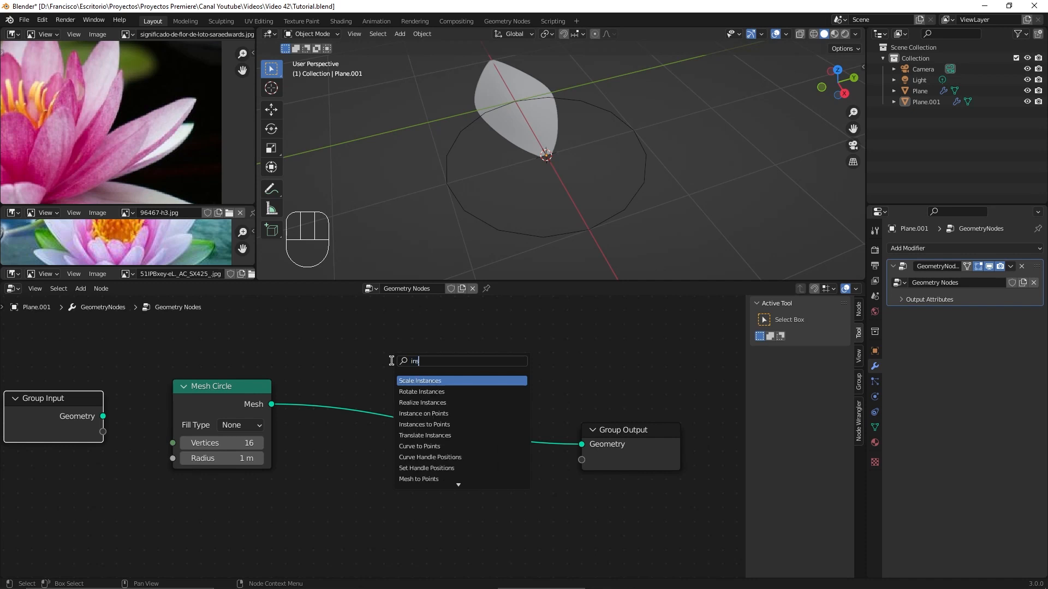
{"action": "left_click", "coordinate": [431, 413]}
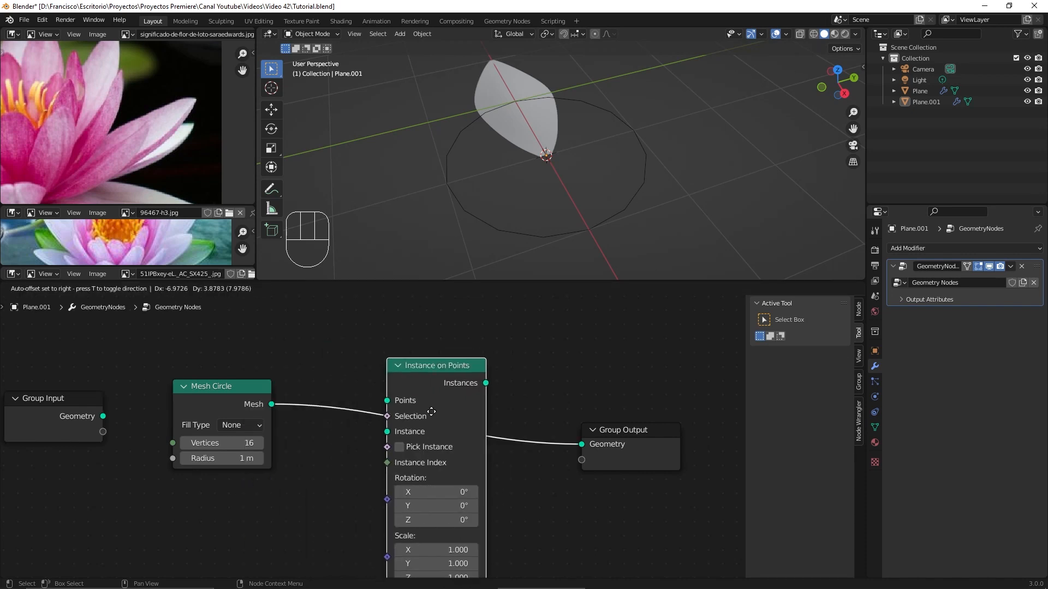
{"action": "left_click", "coordinate": [432, 414]}
- Space out the Mesh Circle, Instance on Points and Group Output nodes
{"action": "scroll", "coordinate": [468, 382], "scroll_direction": "down", "scroll_amount": 1}
{"action": "scroll", "coordinate": [468, 382], "scroll_direction": "down", "scroll_amount": 2}
{"action": "middle_click_drag", "start_coordinate": [468, 382], "coordinate": [488, 368]}
{"action": "left_click_drag", "start_coordinate": [283, 387], "coordinate": [275, 367]}
{"action": "left_click_drag", "start_coordinate": [586, 411], "coordinate": [634, 381]}
{"action": "left_click_drag", "start_coordinate": [459, 418], "coordinate": [475, 419]}
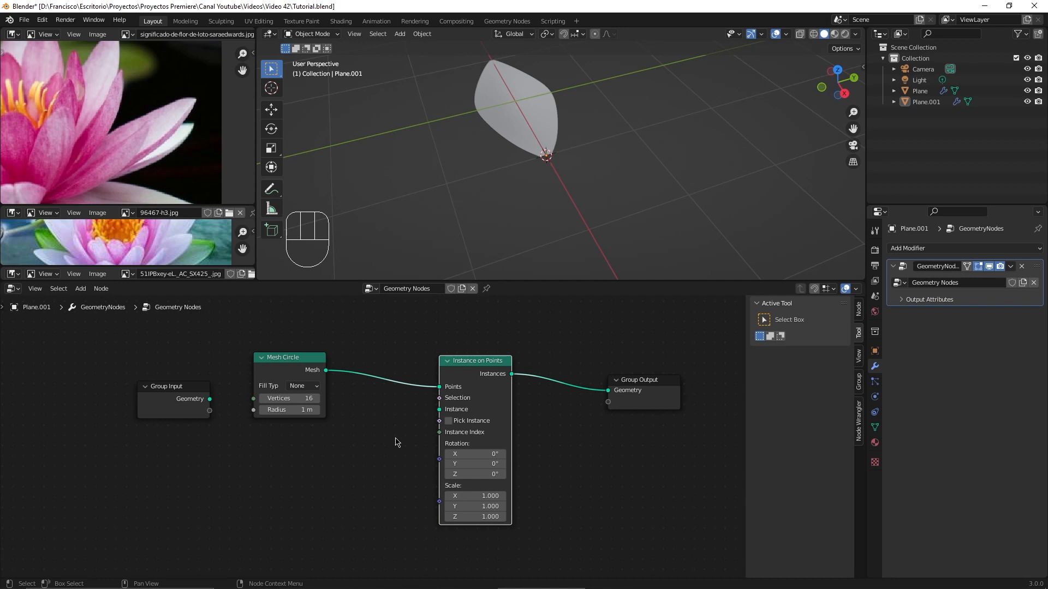
- Bring the petal object Plane into the node tree as an Object Info node and connect its Geometry output to Instance on Points' Instance input
{"action": "middle_click_drag", "start_coordinate": [396, 442], "coordinate": [409, 421]}
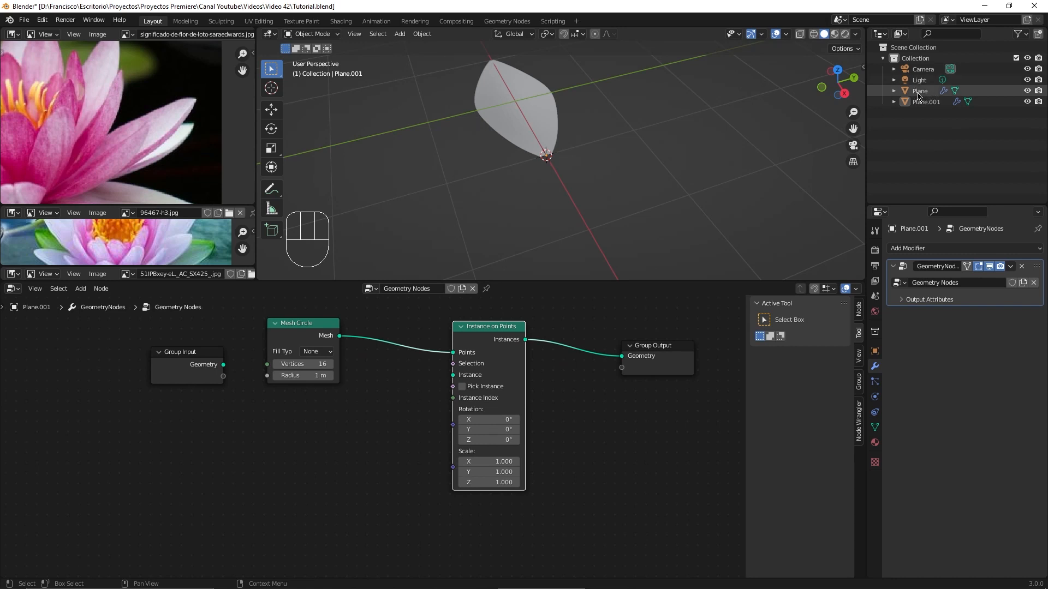
{"action": "left_click_drag", "start_coordinate": [922, 94], "coordinate": [292, 445]}
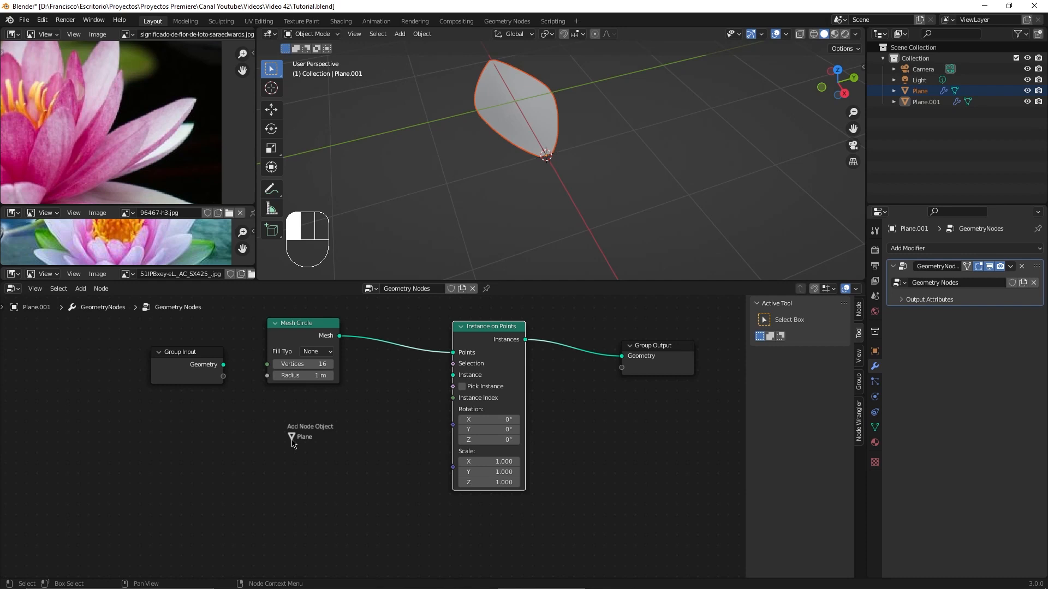
{"action": "left_click_drag", "start_coordinate": [292, 445], "coordinate": [293, 437]}
{"action": "scroll", "coordinate": [360, 458], "scroll_direction": "up", "scroll_amount": 2}
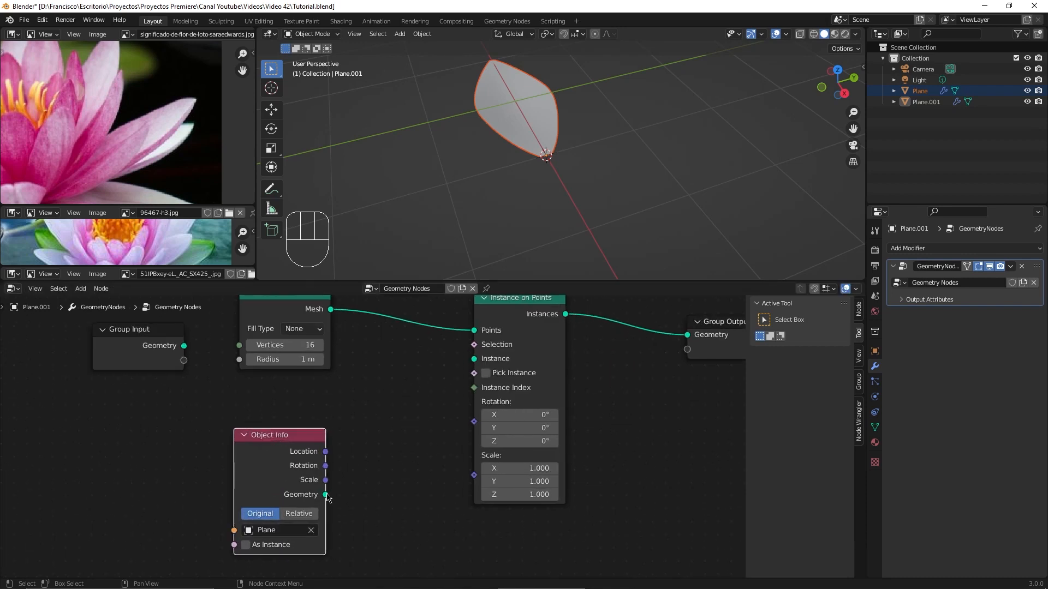
{"action": "left_click_drag", "start_coordinate": [325, 494], "coordinate": [473, 359]}
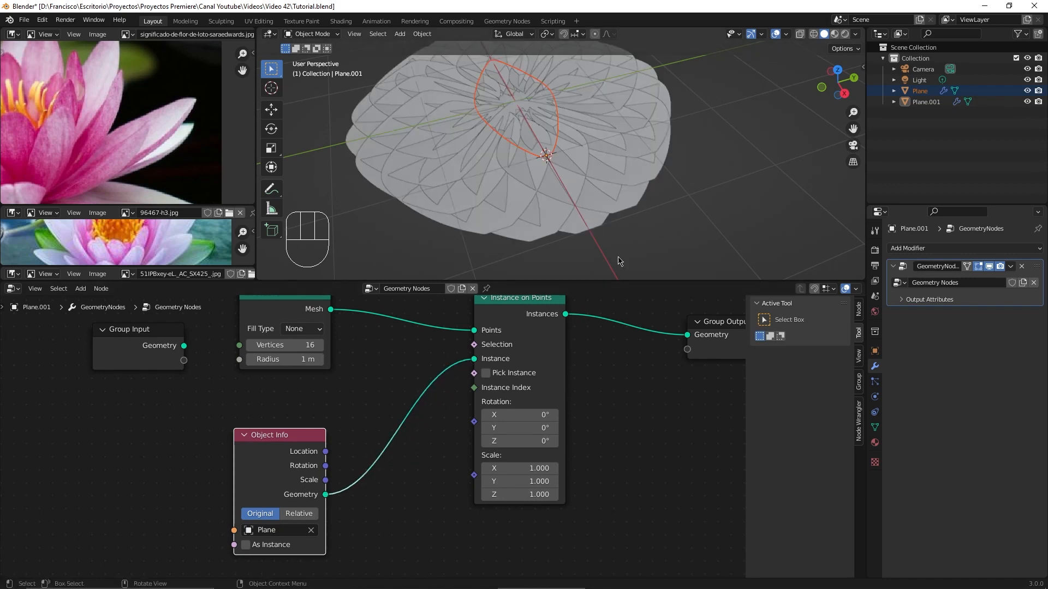
{"action": "scroll", "coordinate": [690, 225], "scroll_direction": "down", "scroll_amount": 2}
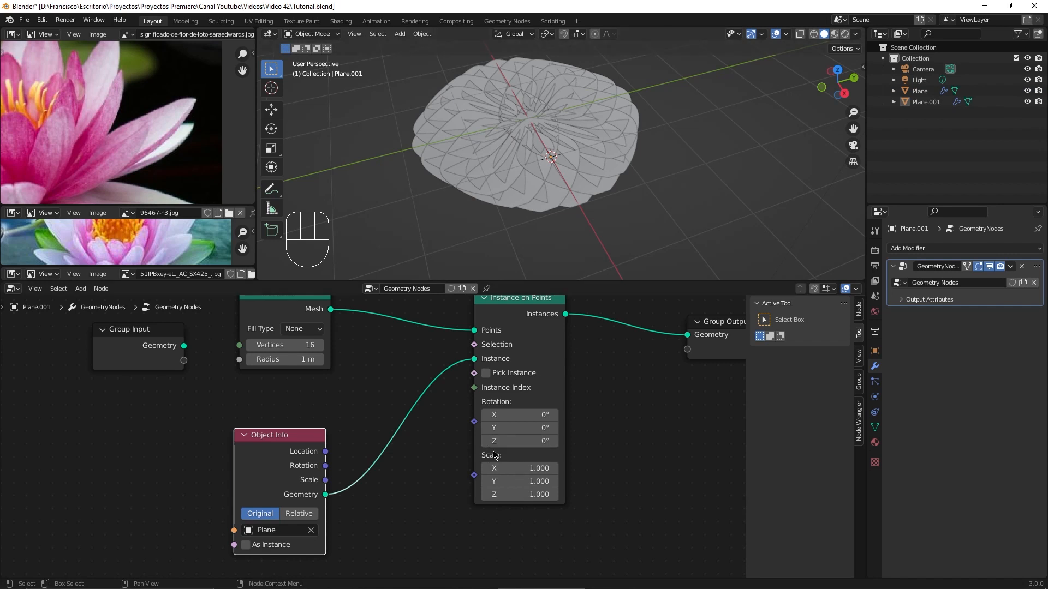
- Set the Instance on Points scale to 0.1 on X, Y and Z
{"action": "left_click_drag", "start_coordinate": [521, 467], "coordinate": [521, 496]}
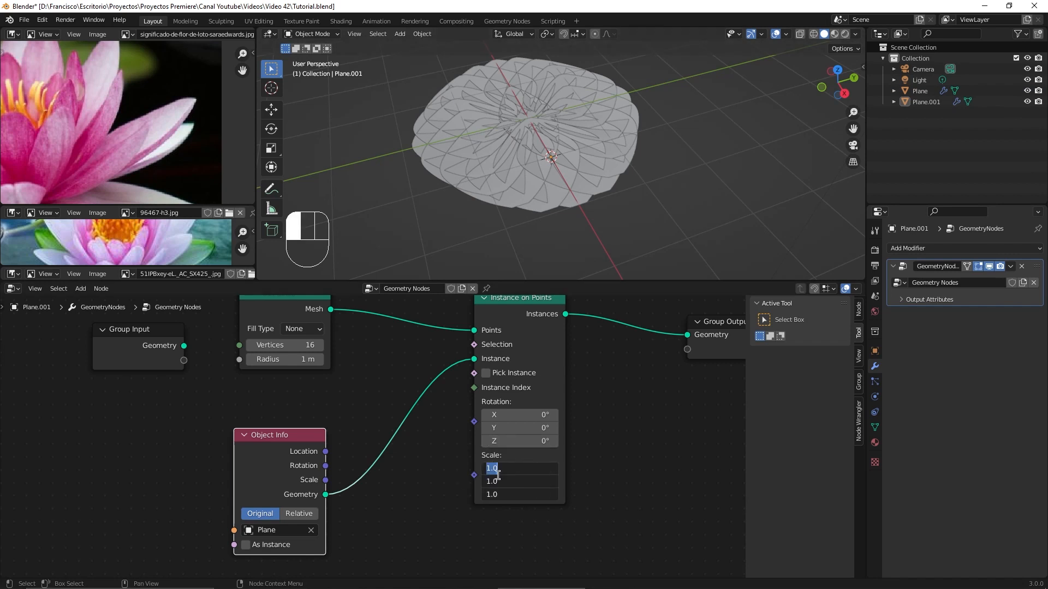
{"action": "type", "text": ".1"}
{"action": "key", "text": "Return"}
{"action": "scroll", "coordinate": [662, 216], "scroll_direction": "up", "scroll_amount": 5}
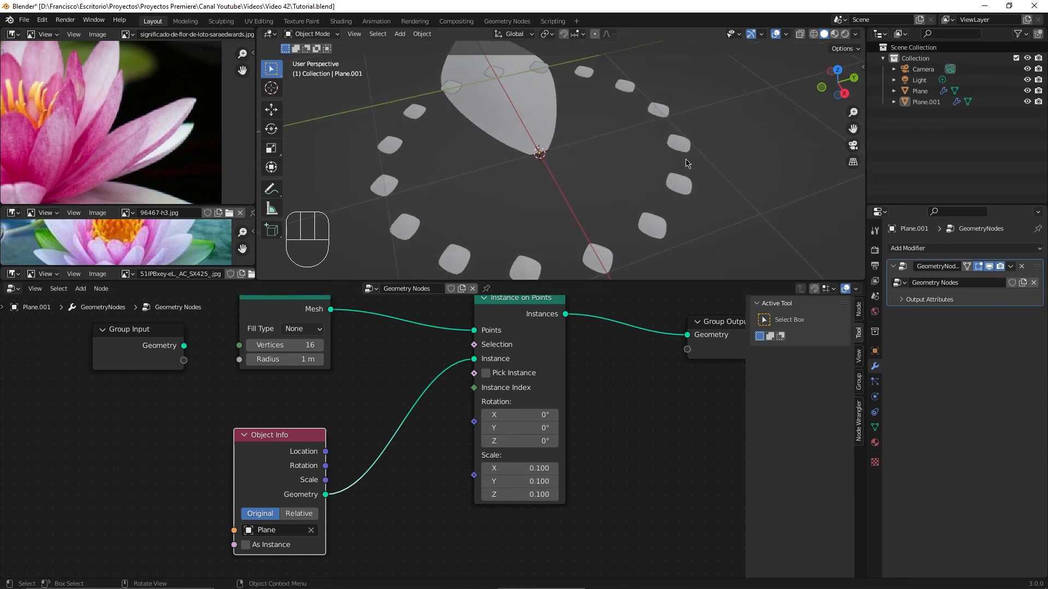
{"action": "middle_click_drag", "start_coordinate": [647, 154], "coordinate": [633, 177]}
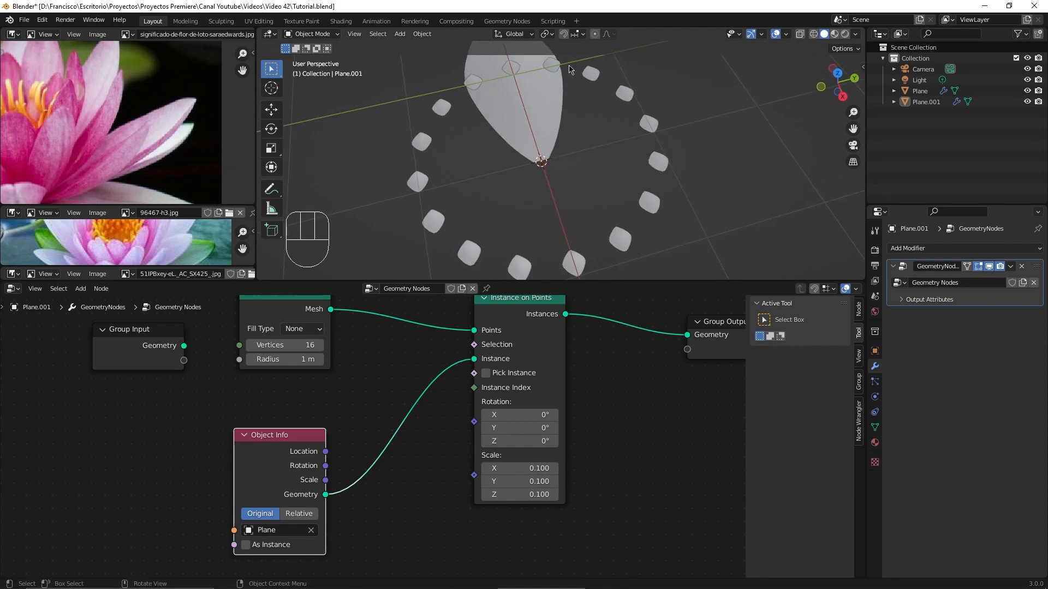
- Move the Object Info node up so it sits directly beneath the Mesh Circle node
{"action": "scroll", "coordinate": [606, 365], "scroll_direction": "down", "scroll_amount": 2}
{"action": "middle_click_drag", "start_coordinate": [577, 374], "coordinate": [531, 382], "text": "shift"}
{"action": "scroll", "coordinate": [540, 384], "scroll_direction": "up", "scroll_amount": 1}
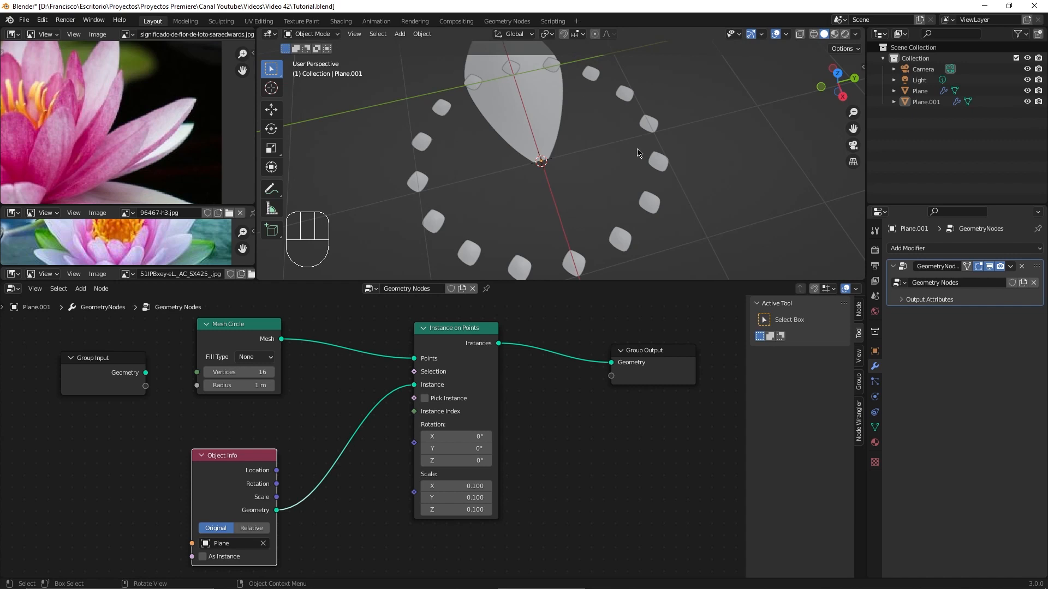
{"action": "scroll", "coordinate": [444, 384], "scroll_direction": "up", "scroll_amount": 1}
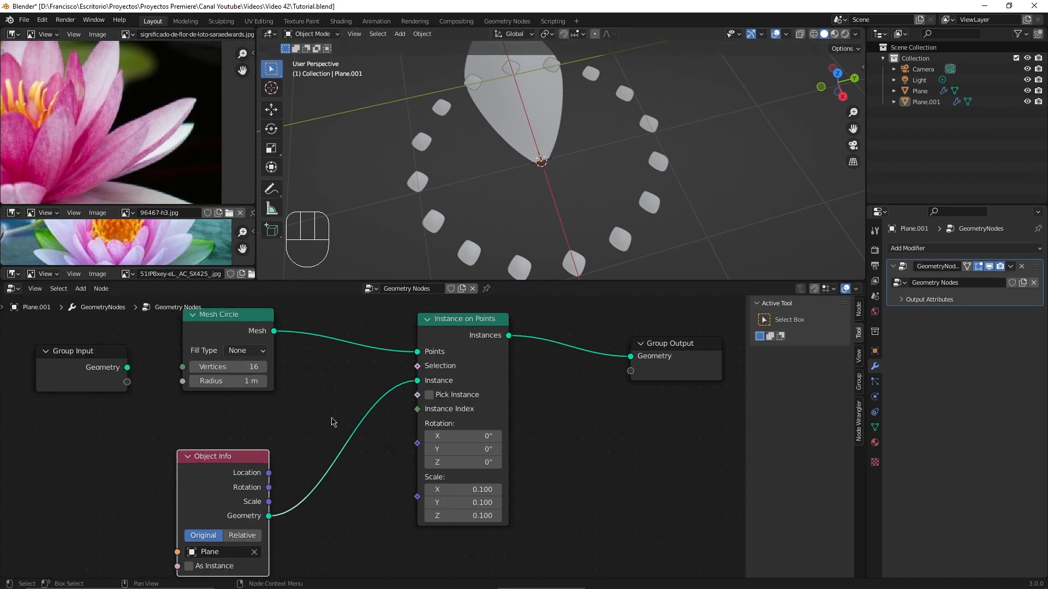
{"action": "left_click_drag", "start_coordinate": [207, 456], "coordinate": [213, 409]}
{"action": "scroll", "coordinate": [242, 470], "scroll_direction": "up", "scroll_amount": 1}
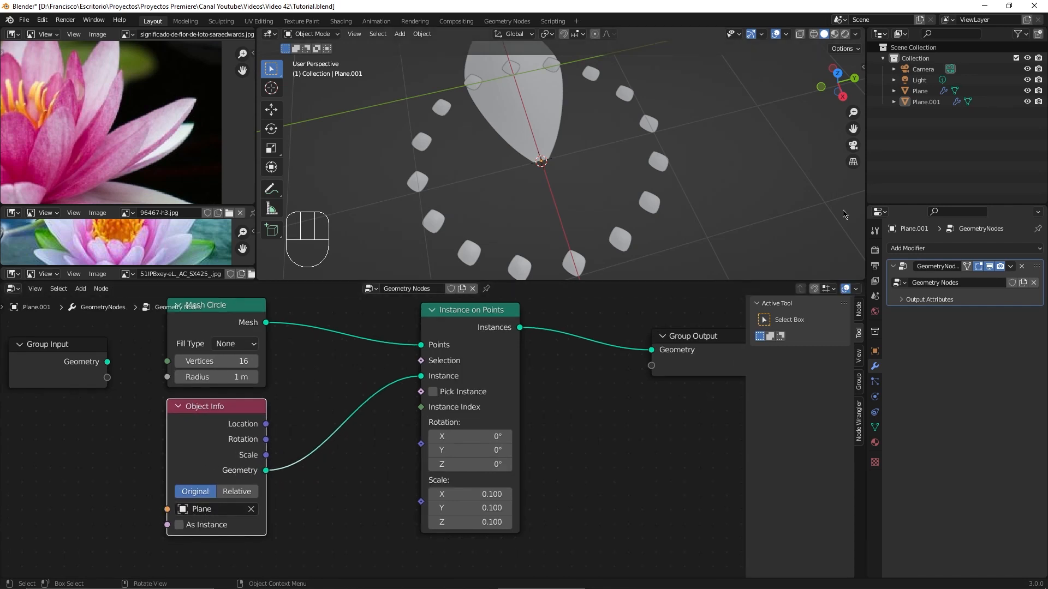
- Rename the petal object Plane as Pétalo and reselect Plane.001 to show its node tree again
{"action": "double_click", "coordinate": [922, 92]}
{"action": "type", "text": "P"}
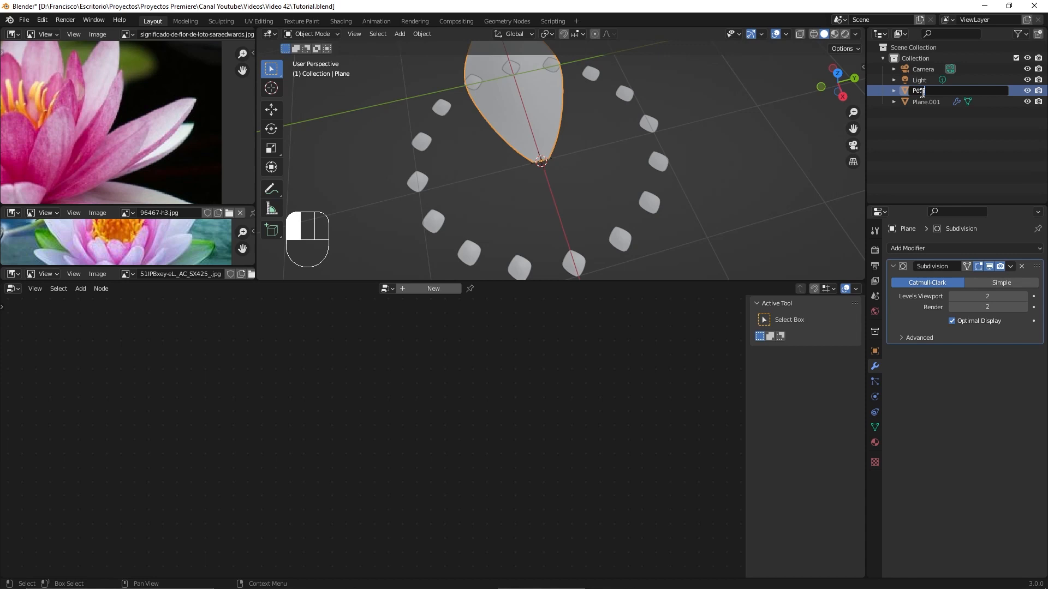
{"action": "type", "text": "étalo"}
{"action": "key", "text": "Return"}
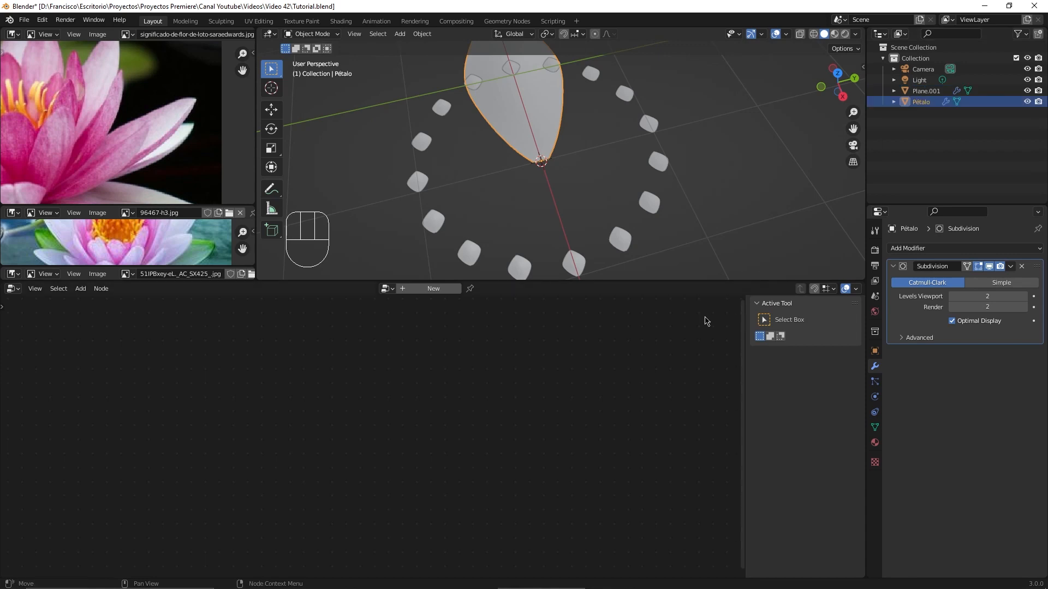
{"action": "left_click", "coordinate": [923, 92]}
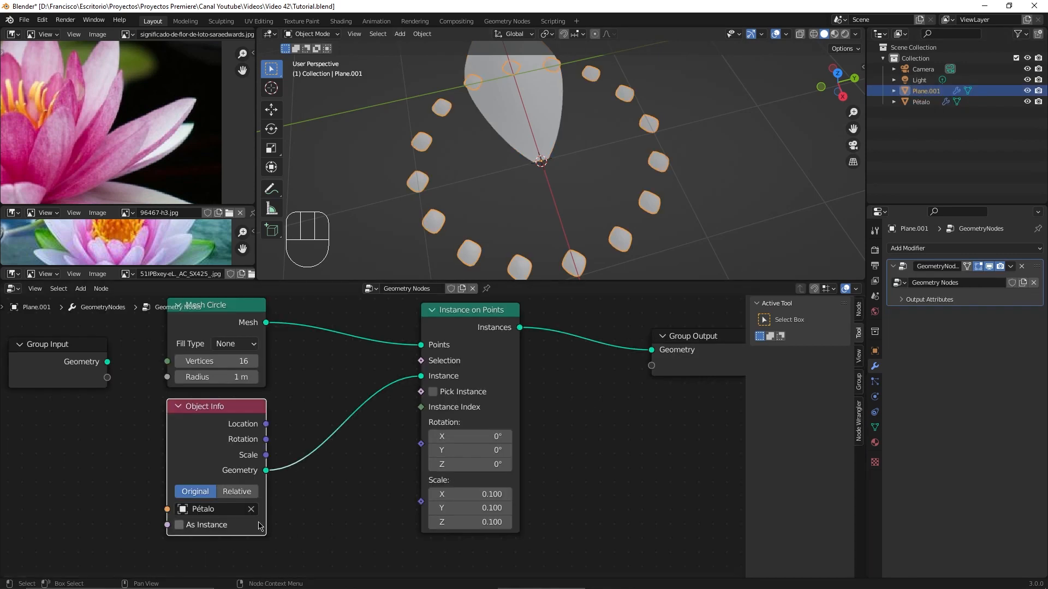
{"action": "scroll", "coordinate": [185, 521], "scroll_direction": "up", "scroll_amount": 1}
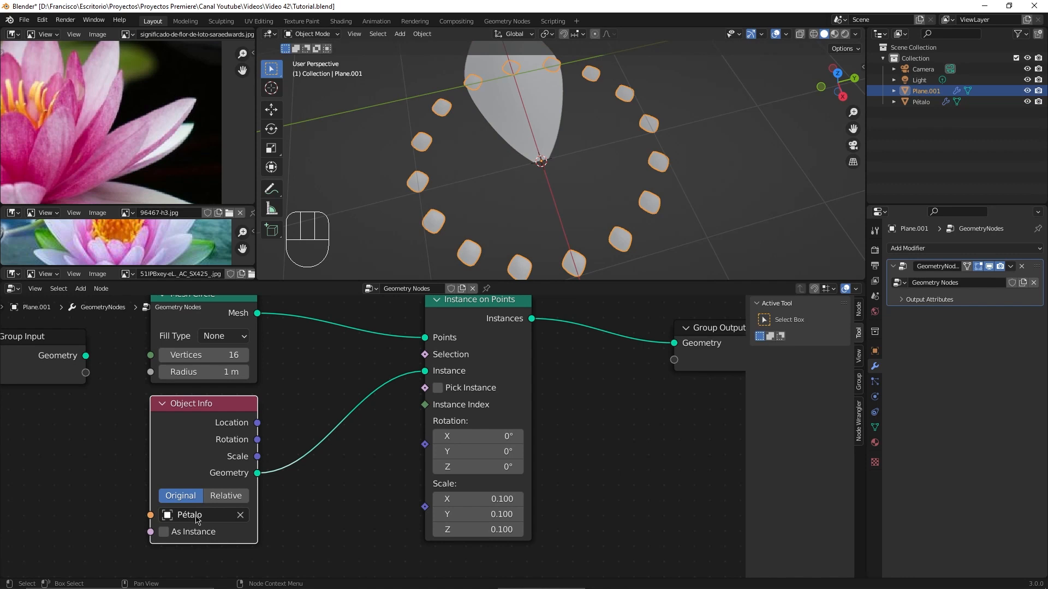
- Examine the node connections and the orientation of the instanced petals around the circle, comparing them with the lotus reference photo
{"action": "middle_click_drag", "start_coordinate": [575, 391], "coordinate": [550, 432]}
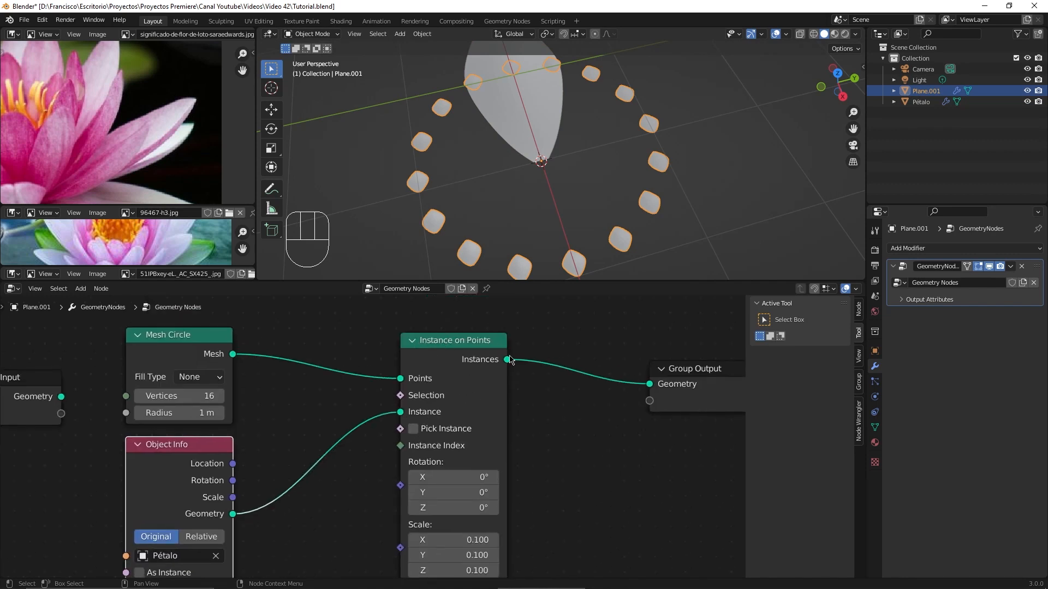
{"action": "scroll", "coordinate": [558, 409], "scroll_direction": "down", "scroll_amount": 2}
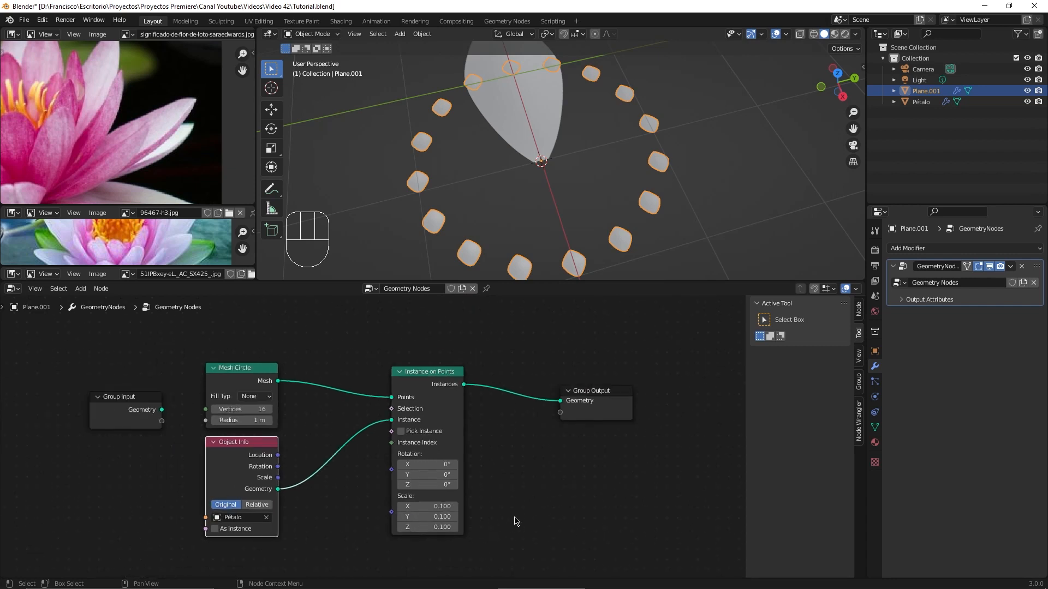
{"action": "middle_click_drag", "start_coordinate": [518, 520], "coordinate": [584, 455]}
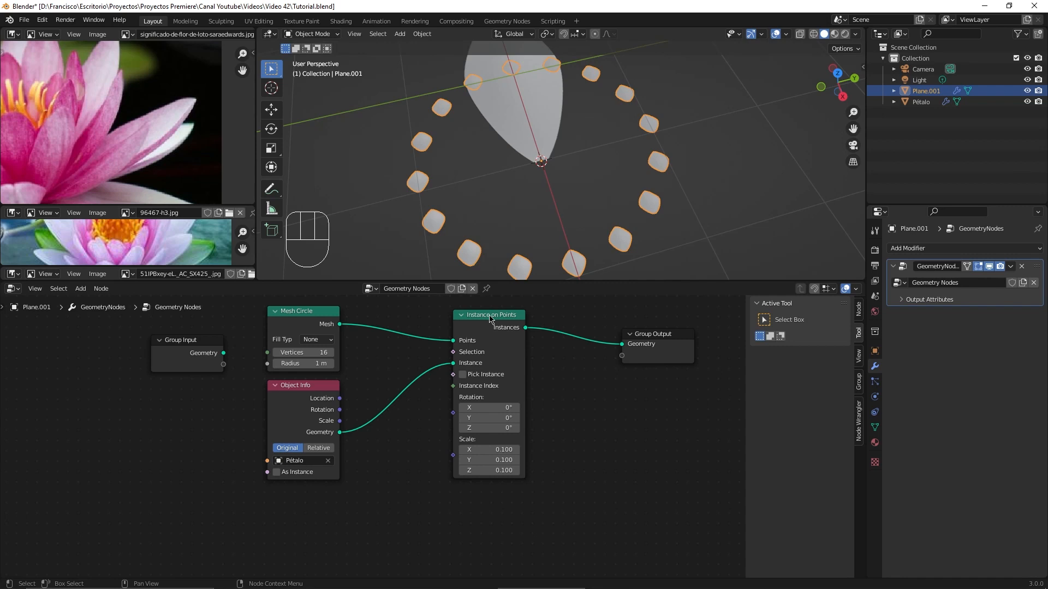
{"action": "scroll", "coordinate": [633, 226], "scroll_direction": "down", "scroll_amount": 2}
{"action": "scroll", "coordinate": [633, 226], "scroll_direction": "up", "scroll_amount": 2}
{"action": "middle_click_drag", "start_coordinate": [618, 159], "coordinate": [562, 170]}
{"action": "middle_click_drag", "start_coordinate": [603, 116], "coordinate": [614, 153], "text": "shift"}
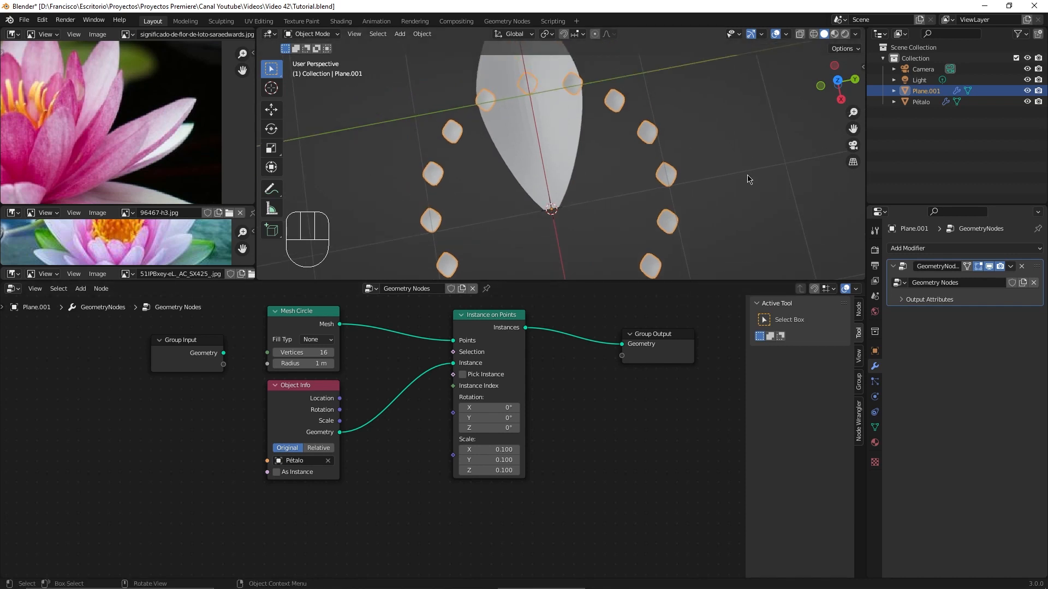
{"action": "middle_click_drag", "start_coordinate": [749, 179], "coordinate": [638, 199]}
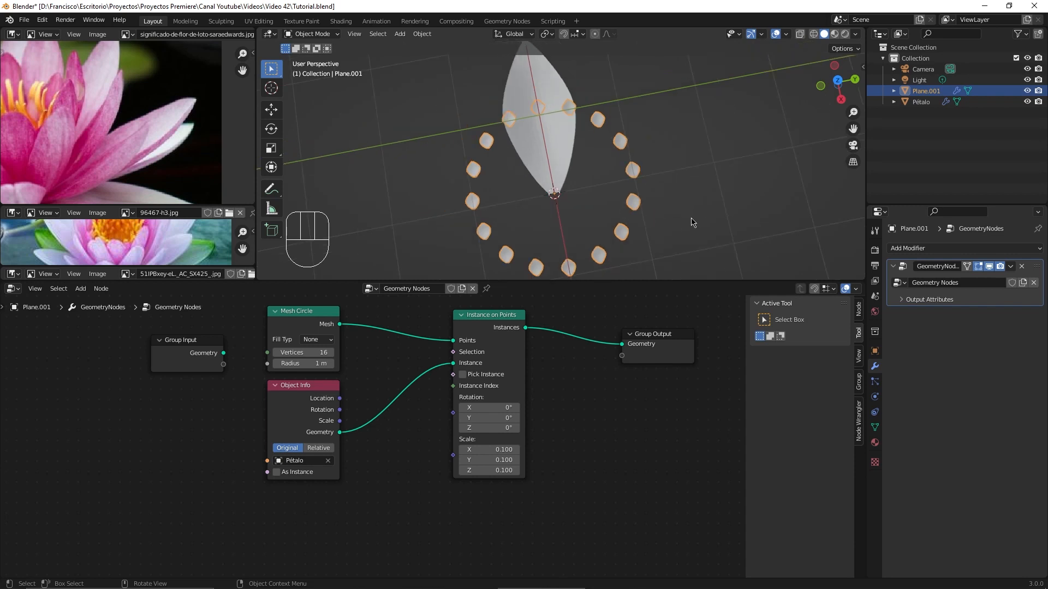
{"action": "middle_click_drag", "start_coordinate": [692, 222], "coordinate": [684, 179], "text": "shift"}
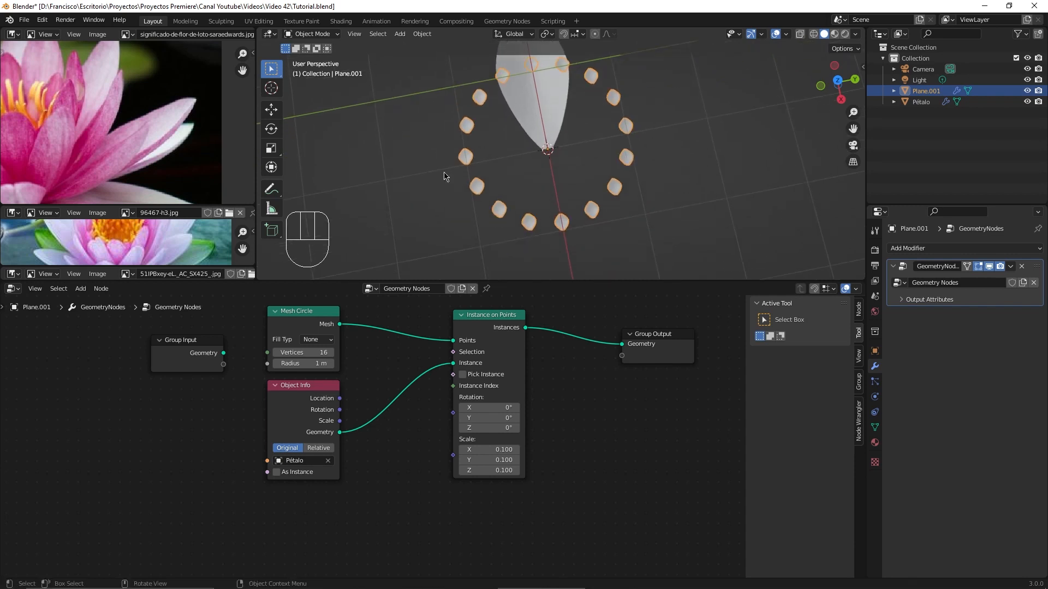
{"action": "scroll", "coordinate": [124, 149], "scroll_direction": "down", "scroll_amount": 3}
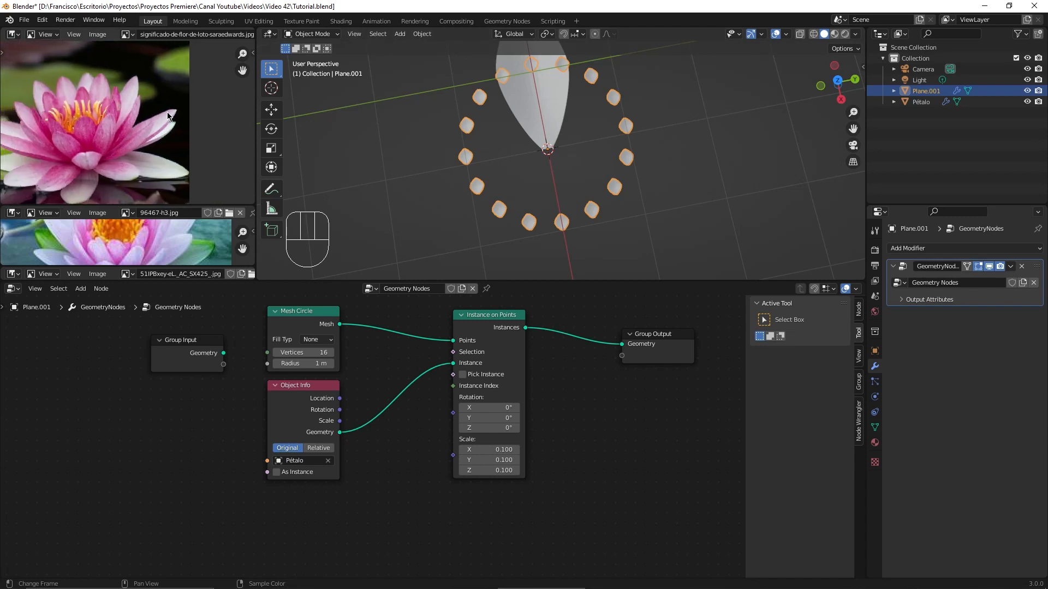
- Add an Align Euler to Vector node below Object Info and connect its Rotation output to Instance on Points' Rotation input
{"action": "middle_click_drag", "start_coordinate": [412, 468], "coordinate": [425, 446], "text": "shift"}
{"action": "scroll", "coordinate": [425, 446], "scroll_direction": "up", "scroll_amount": 1}
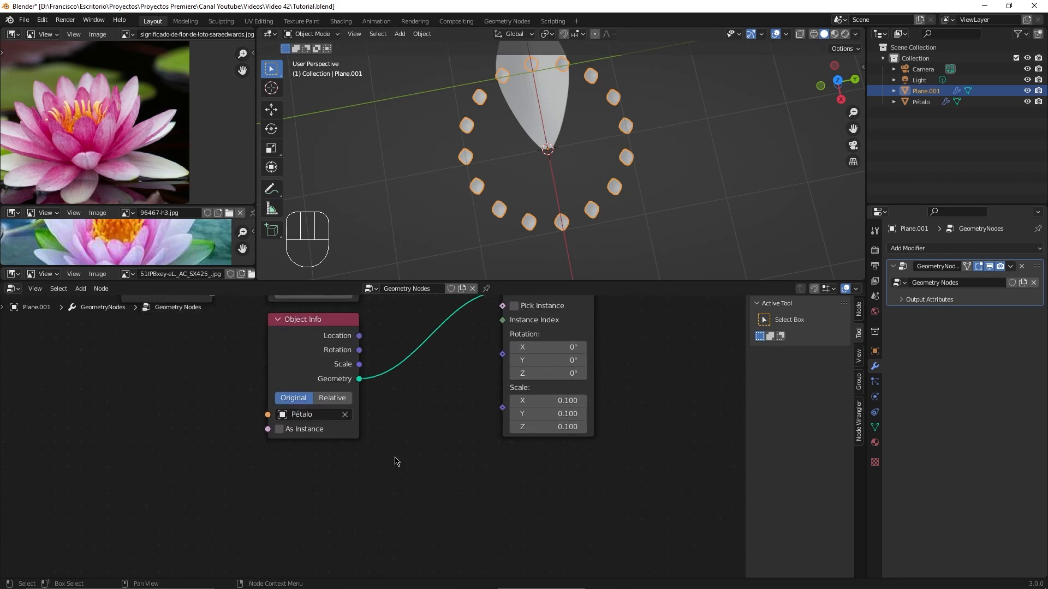
{"action": "key", "text": "shift+a"}
{"action": "type", "text": "a"}
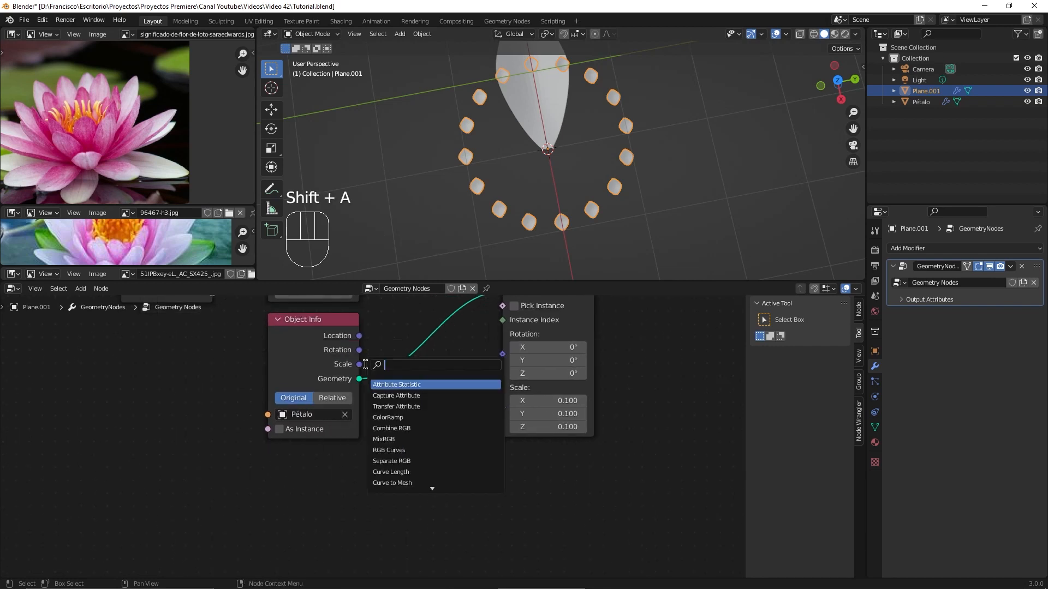
{"action": "type", "text": "lign"}
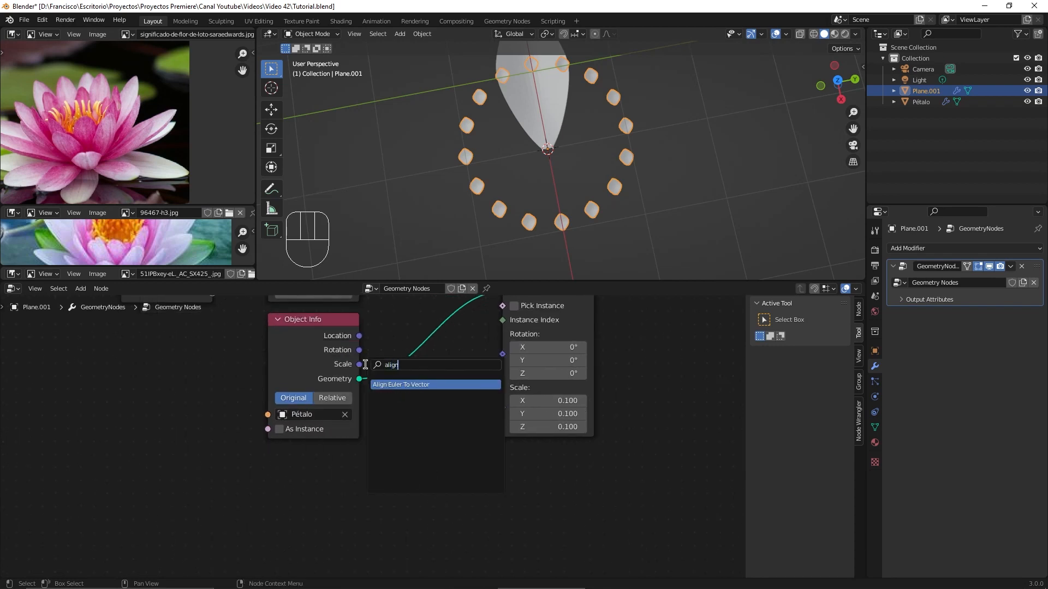
{"action": "left_click", "coordinate": [398, 386]}
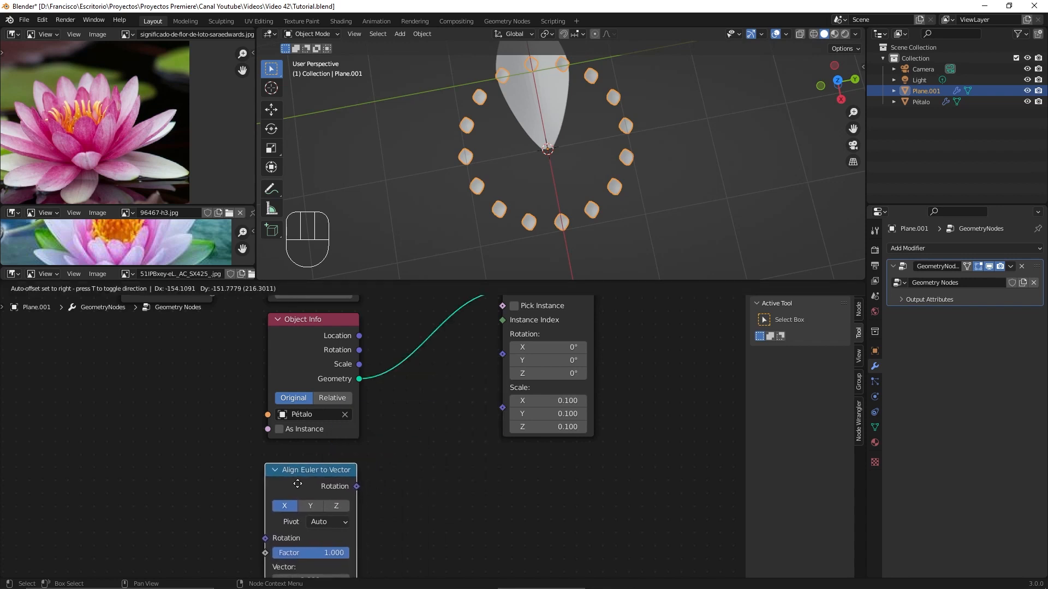
{"action": "left_click", "coordinate": [301, 486]}
{"action": "scroll", "coordinate": [417, 484], "scroll_direction": "down", "scroll_amount": 1}
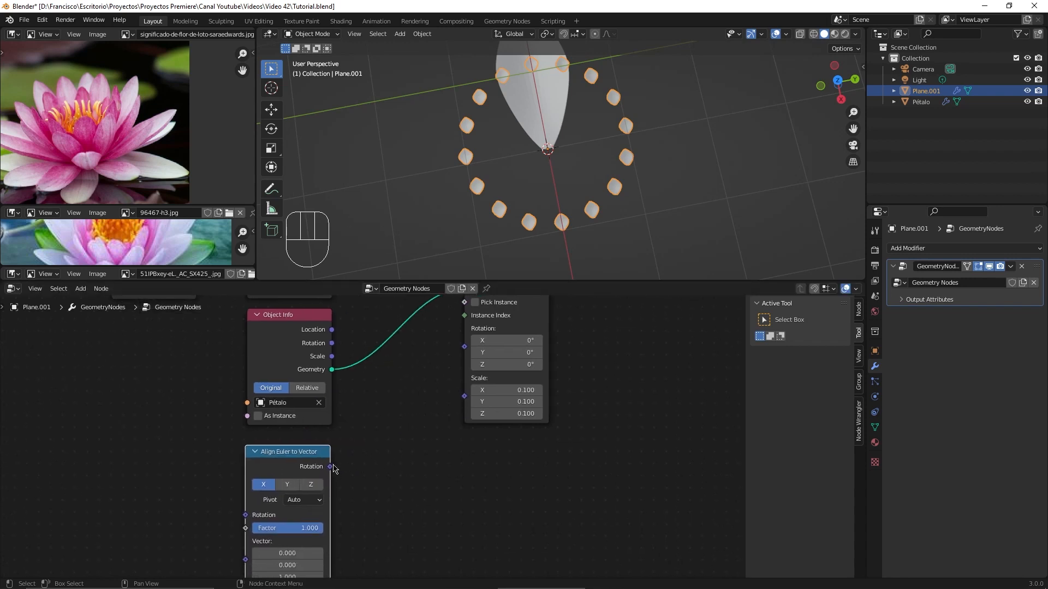
{"action": "left_click_drag", "start_coordinate": [330, 467], "coordinate": [470, 341]}
- Add a Position node beside Align Euler to Vector and connect its output to the Vector input
{"action": "middle_click_drag", "start_coordinate": [368, 491], "coordinate": [493, 412], "text": "shift"}
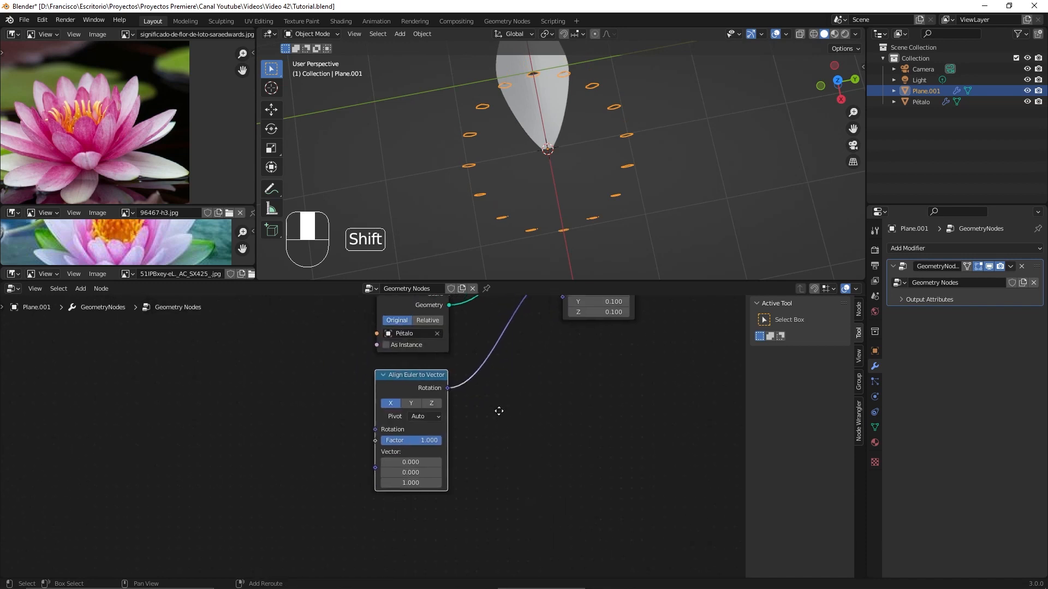
{"action": "key", "text": "shift+a"}
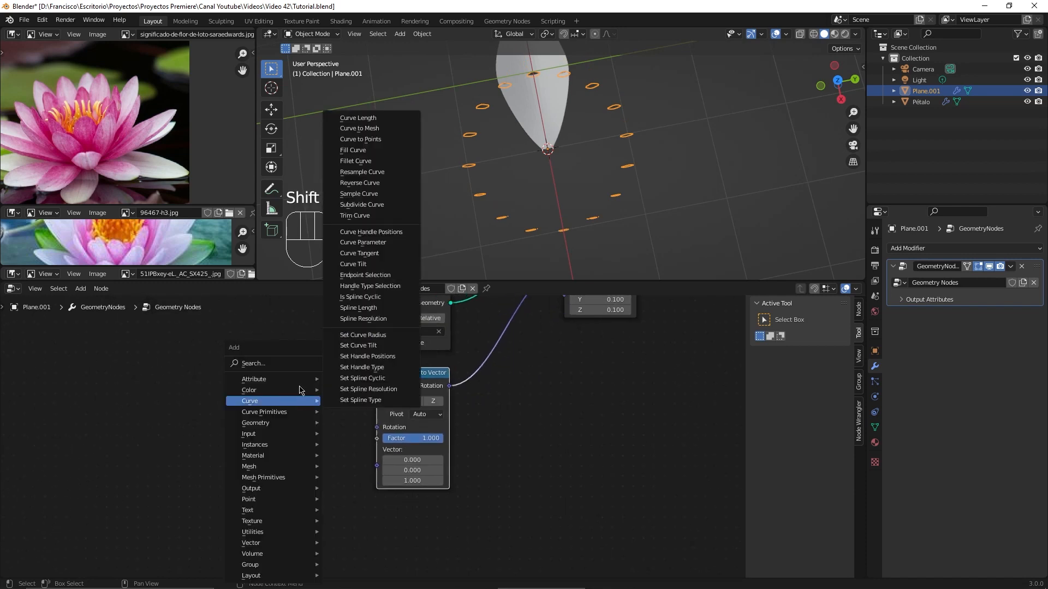
{"action": "left_click", "coordinate": [279, 364]}
{"action": "type", "text": "posi"}
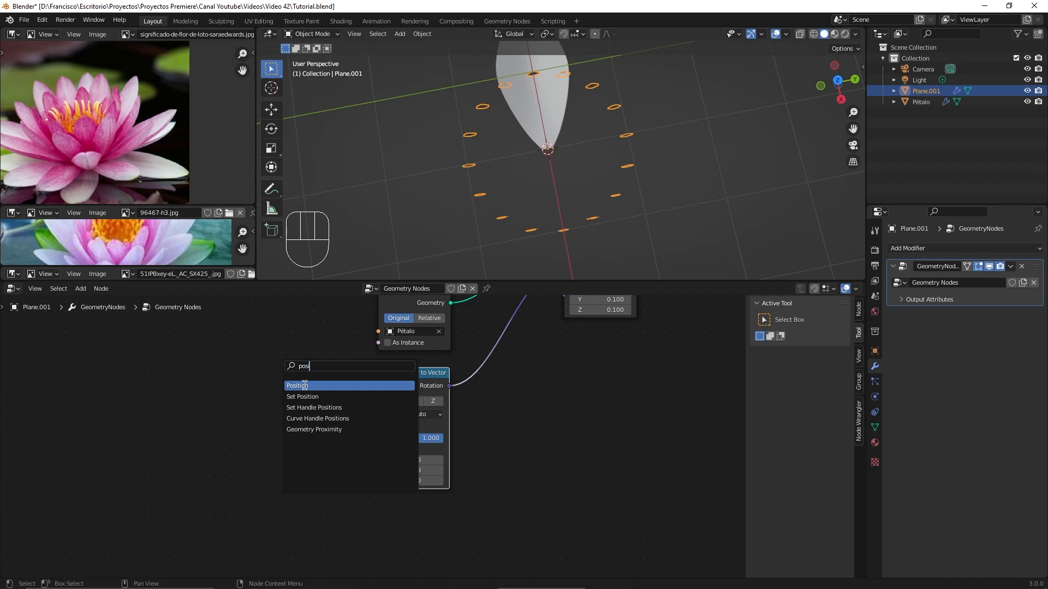
{"action": "left_click", "coordinate": [304, 386]}
{"action": "left_click", "coordinate": [262, 442]}
{"action": "left_click_drag", "start_coordinate": [308, 437], "coordinate": [377, 466]}
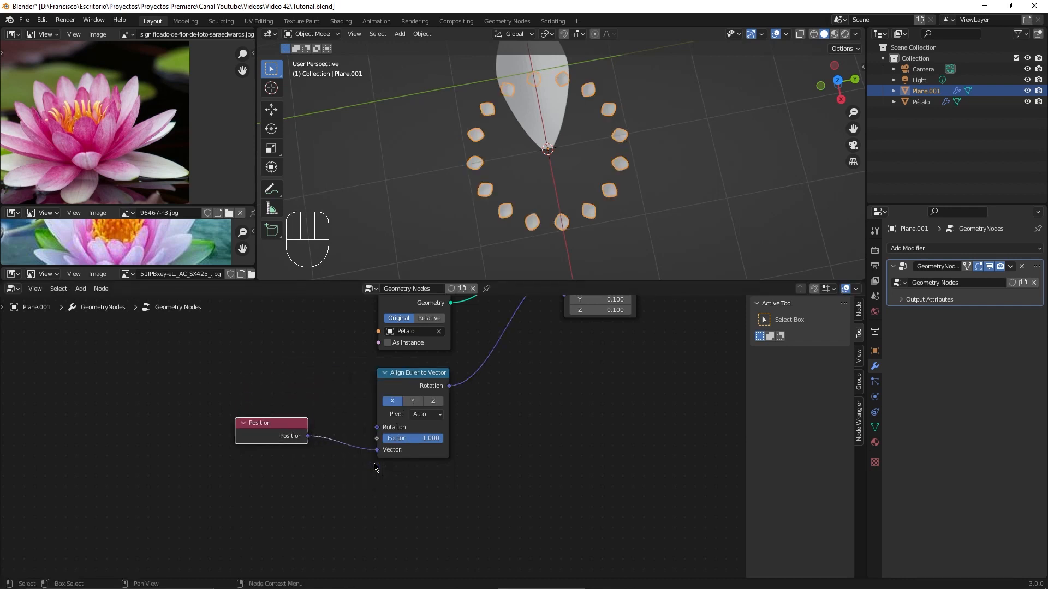
- Deselect the flower object and set the Instance on Points scale to 0.4 on all three axes
{"action": "left_click", "coordinate": [694, 129]}
{"action": "middle_click_drag", "start_coordinate": [688, 126], "coordinate": [661, 154], "text": "shift"}
{"action": "scroll", "coordinate": [661, 155], "scroll_direction": "up", "scroll_amount": 2}
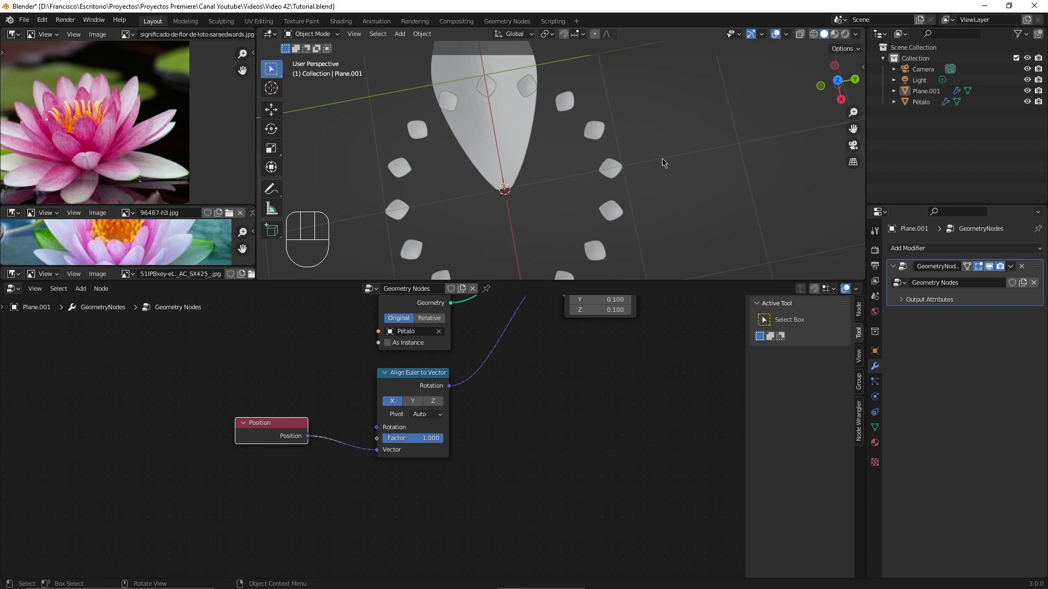
{"action": "scroll", "coordinate": [718, 193], "scroll_direction": "up", "scroll_amount": 2}
{"action": "scroll", "coordinate": [719, 196], "scroll_direction": "down", "scroll_amount": 2}
{"action": "scroll", "coordinate": [541, 366], "scroll_direction": "down", "scroll_amount": 3}
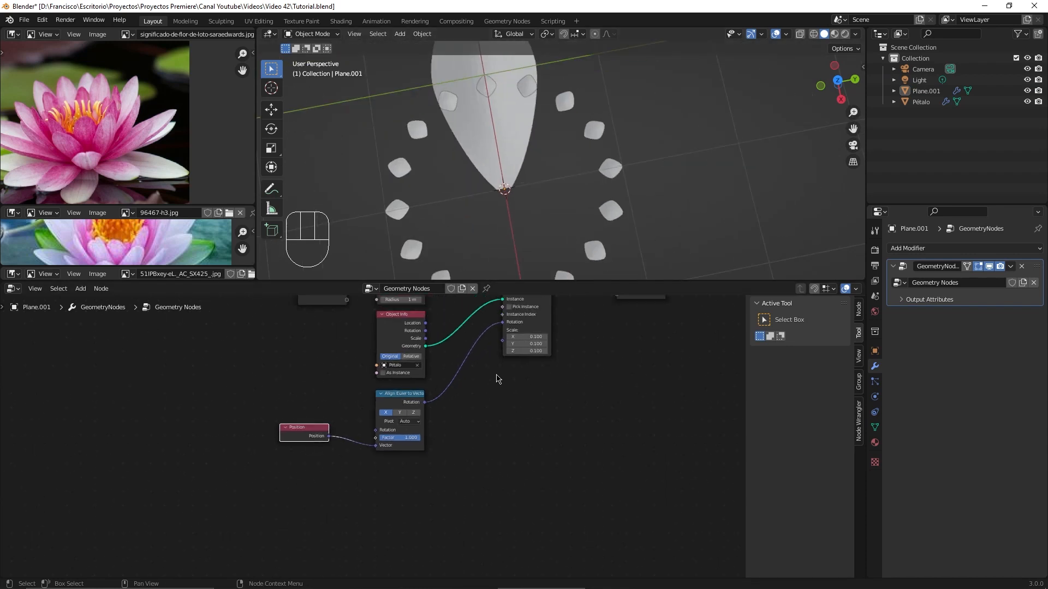
{"action": "middle_click_drag", "start_coordinate": [500, 377], "coordinate": [478, 408]}
{"action": "scroll", "coordinate": [479, 408], "scroll_direction": "up", "scroll_amount": 2}
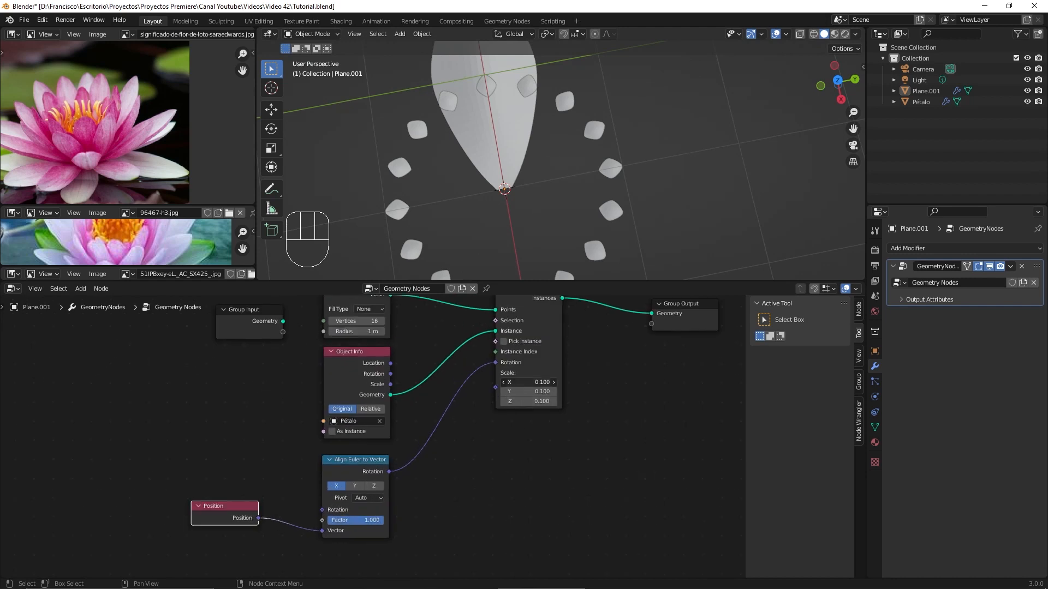
{"action": "left_click_drag", "start_coordinate": [527, 383], "coordinate": [527, 426]}
{"action": "left_click", "coordinate": [527, 433]}
{"action": "left_click_drag", "start_coordinate": [528, 382], "coordinate": [528, 404]}
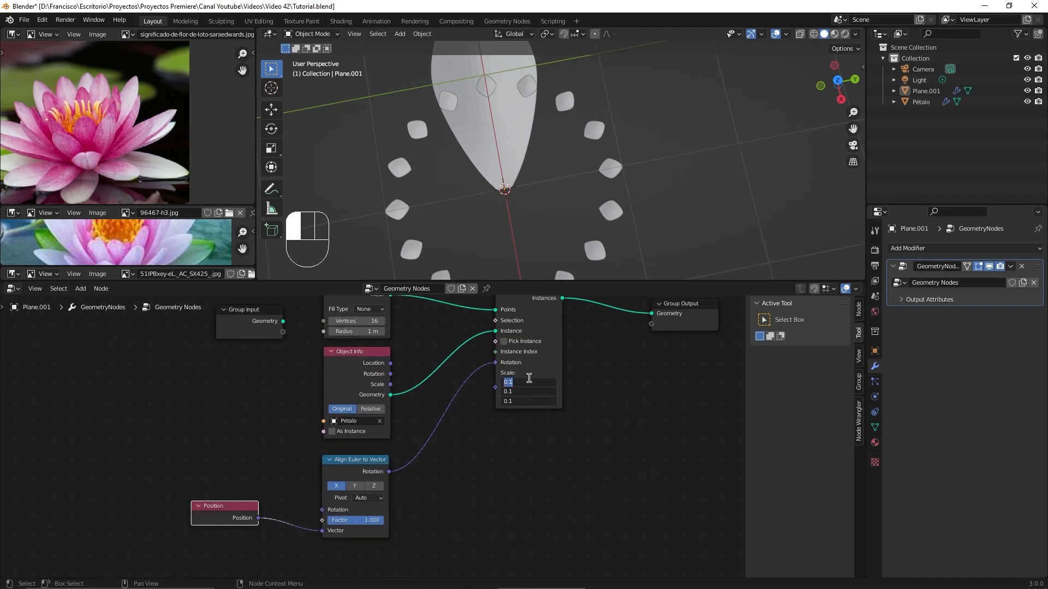
{"action": "key", "text": "BackSpace"}
{"action": "left_click", "coordinate": [590, 393]}
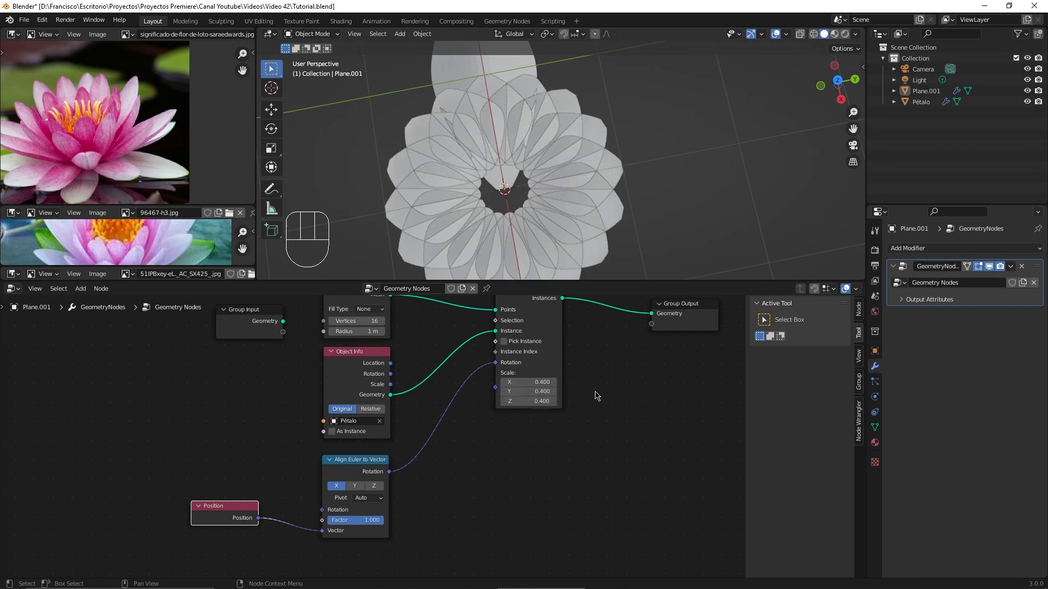
- Set the X, Y and Z scale of Instance on Points to 0.3
{"action": "left_click", "coordinate": [531, 383]}
{"action": "key", "text": "BackSpace"}
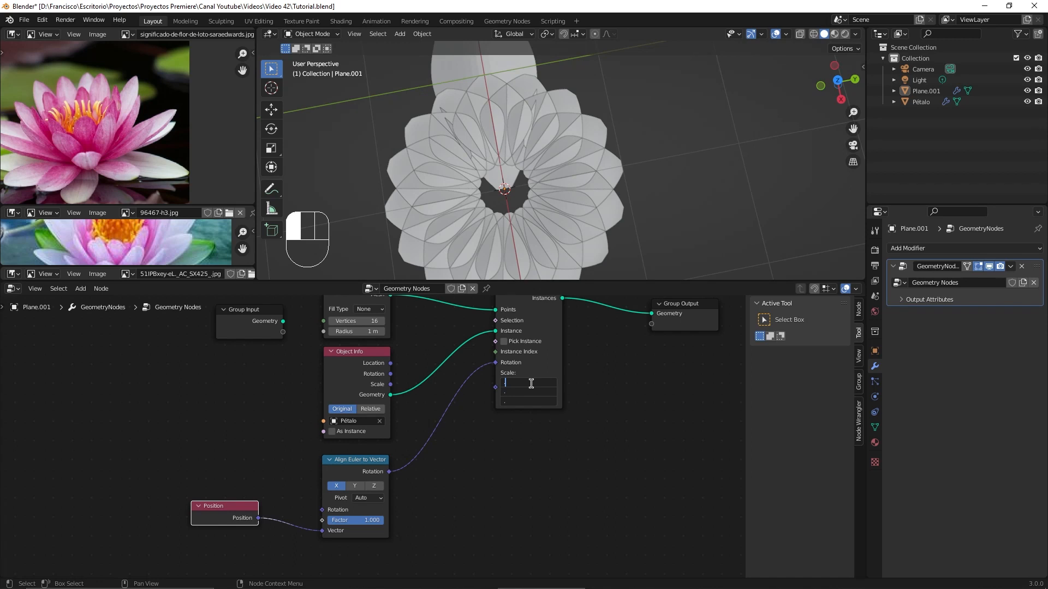
{"action": "type", "text": ".3"}
{"action": "key", "text": "Return"}
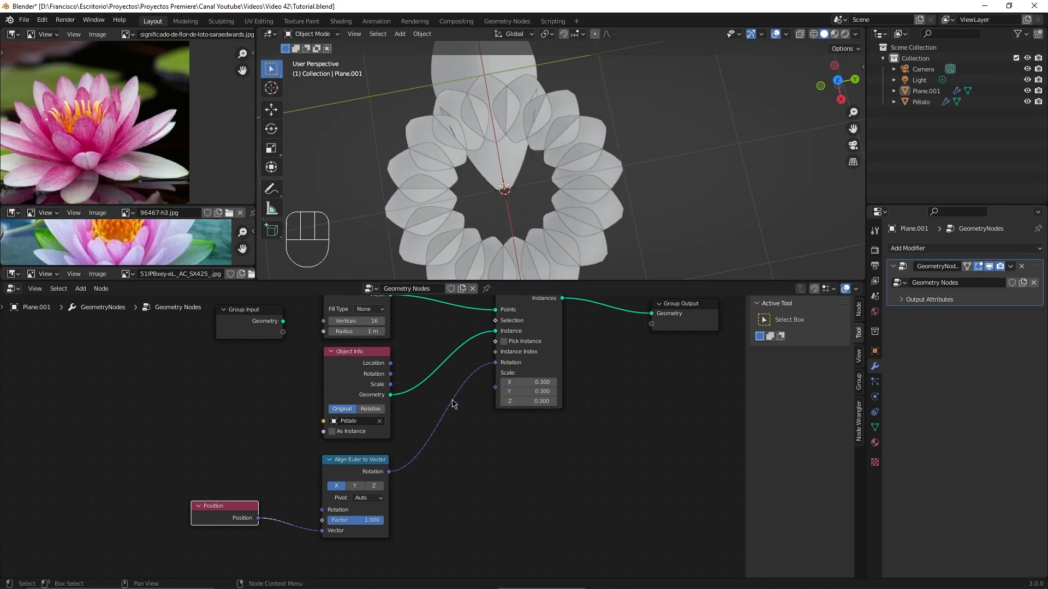
{"action": "scroll", "coordinate": [452, 403], "scroll_direction": "up", "scroll_amount": 3}
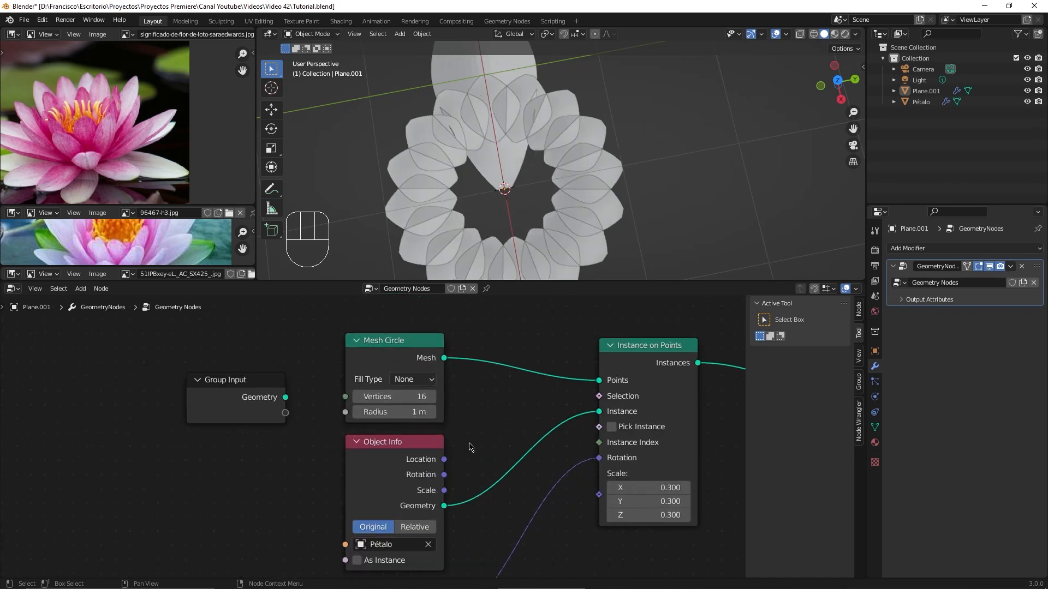
{"action": "scroll", "coordinate": [470, 452], "scroll_direction": "up", "scroll_amount": 2}
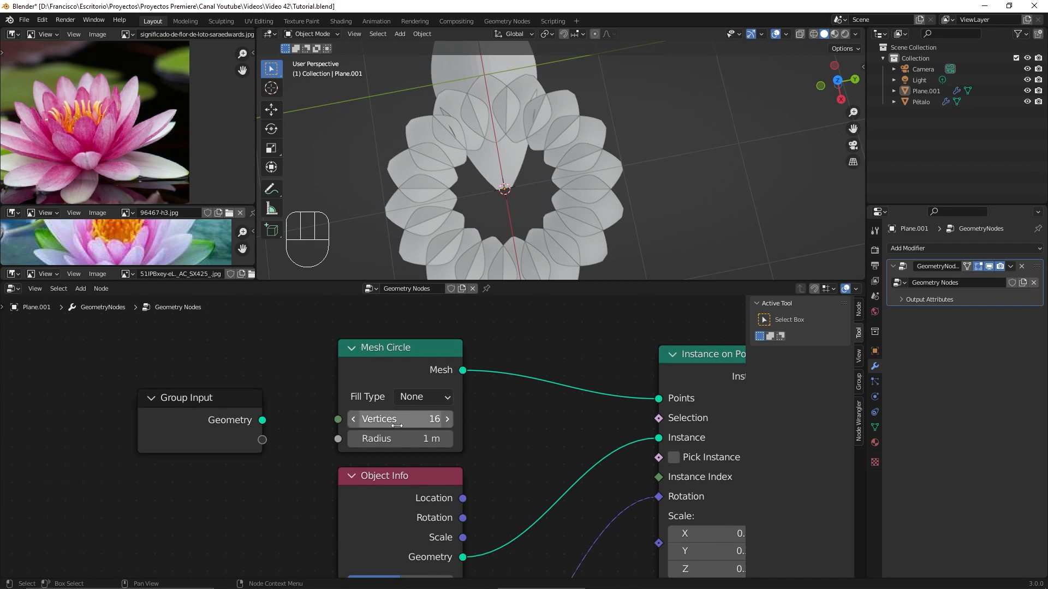
- Reduce the Mesh Circle node's vertices to 8
{"action": "left_click", "coordinate": [353, 419]}
{"action": "left_click", "coordinate": [353, 419]}
{"action": "left_click", "coordinate": [354, 419]}
{"action": "left_click", "coordinate": [353, 419]}
{"action": "left_click", "coordinate": [353, 419]}
{"action": "left_click", "coordinate": [354, 419]}
{"action": "left_click", "coordinate": [353, 420]}
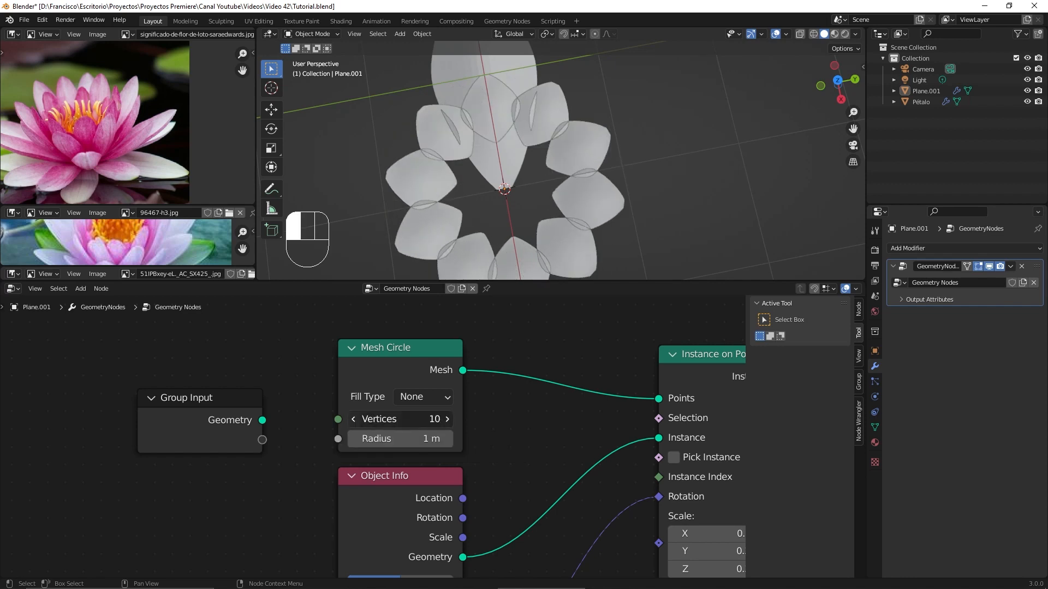
{"action": "left_click", "coordinate": [354, 419]}
- Set the Y scale of Instance on Points to 0.180 to make the petals narrower
{"action": "scroll", "coordinate": [695, 503], "scroll_direction": "down", "scroll_amount": 2}
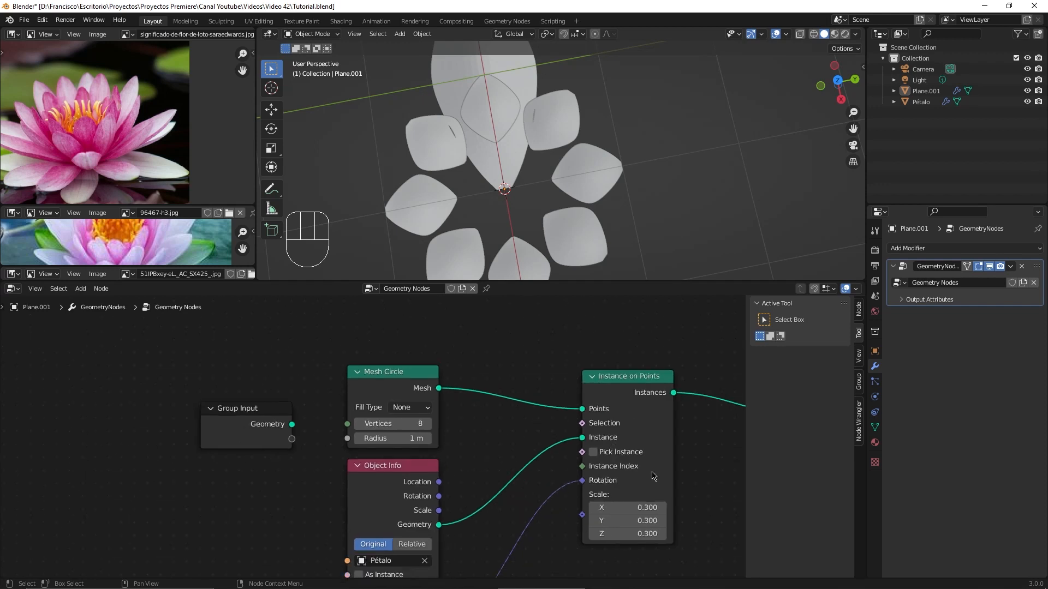
{"action": "scroll", "coordinate": [695, 503], "scroll_direction": "down", "scroll_amount": 1}
{"action": "middle_click_drag", "start_coordinate": [613, 425], "coordinate": [568, 448]}
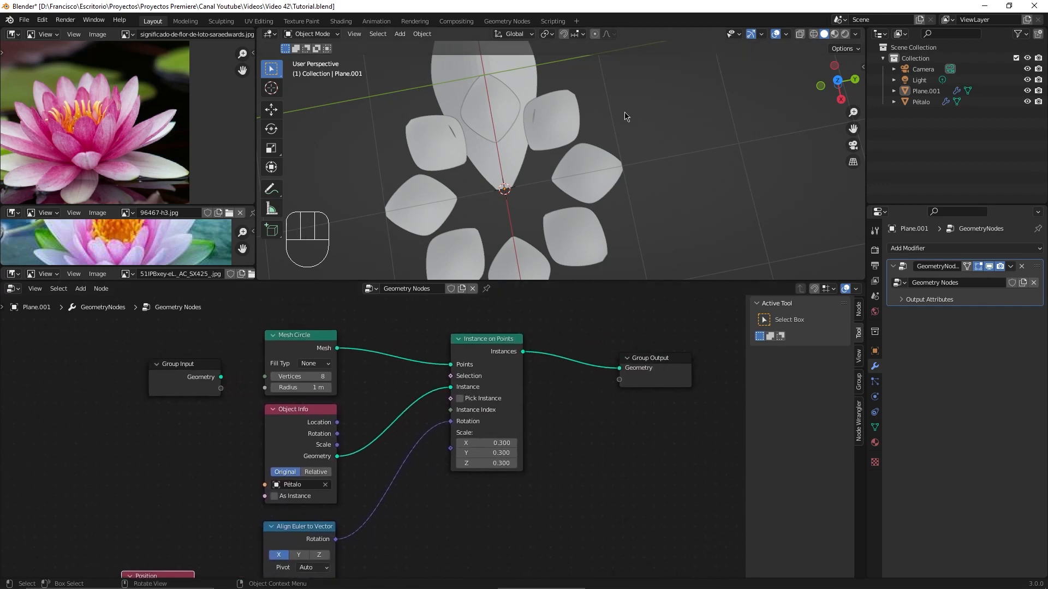
{"action": "scroll", "coordinate": [535, 483], "scroll_direction": "up", "scroll_amount": 1}
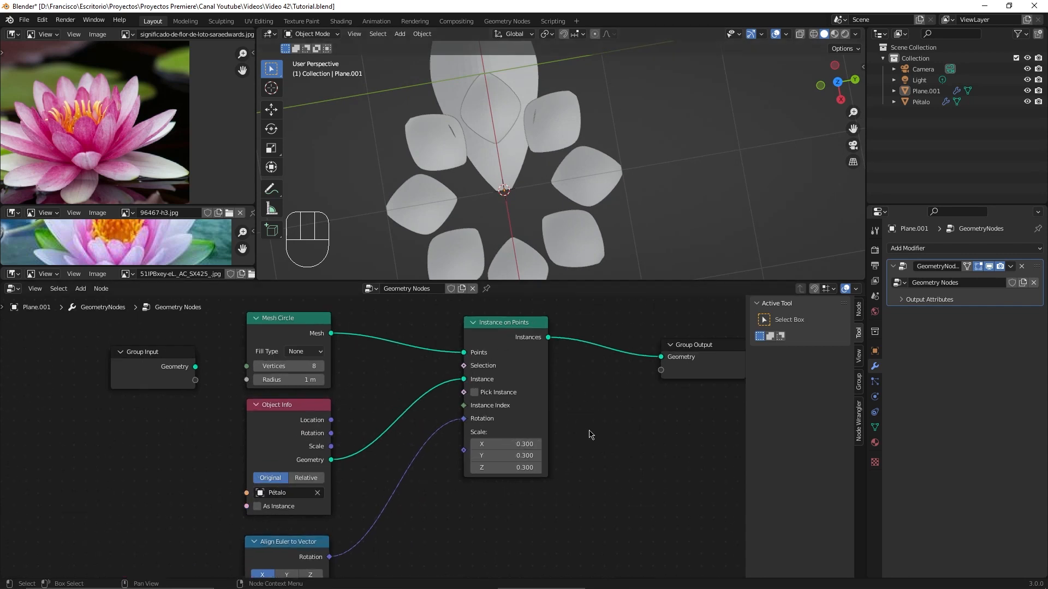
{"action": "middle_click_drag", "start_coordinate": [589, 435], "coordinate": [572, 448]}
{"action": "mouse_move", "coordinate": [492, 459]}
{"action": "left_mouse_down"}
{"action": "mouse_move", "coordinate": [524, 459]}
{"action": "mouse_move", "coordinate": [464, 469]}
{"action": "mouse_move", "coordinate": [484, 469]}
{"action": "left_mouse_up"}
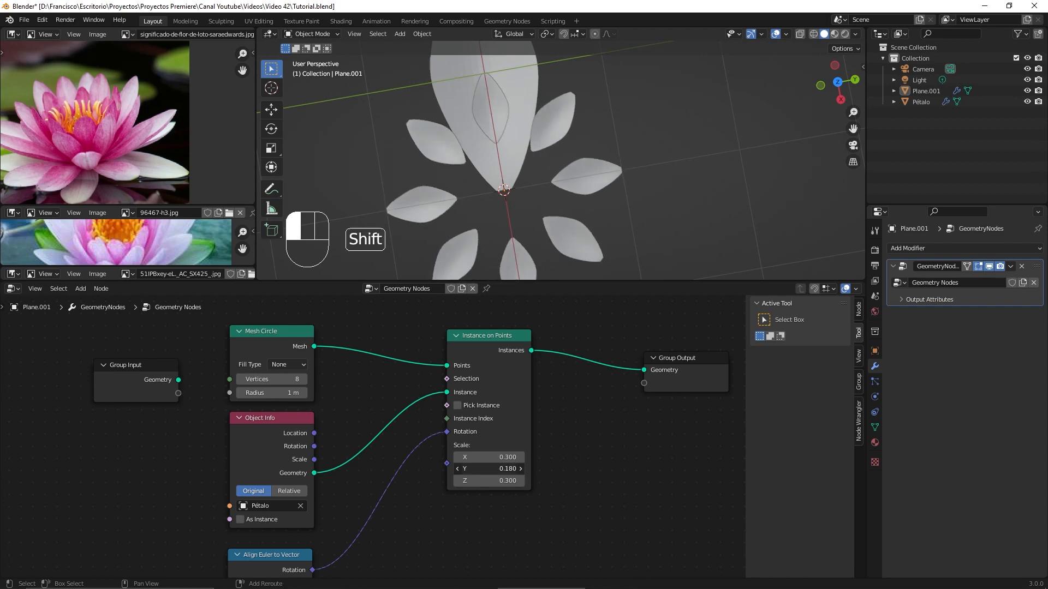
- Examine the shape and orientation of the instanced petals around the circle up close
{"action": "scroll", "coordinate": [706, 183], "scroll_direction": "up", "scroll_amount": 1}
{"action": "scroll", "coordinate": [706, 183], "scroll_direction": "down", "scroll_amount": 2}
{"action": "middle_click_drag", "start_coordinate": [675, 212], "coordinate": [610, 160], "text": "shift"}
{"action": "scroll", "coordinate": [610, 161], "scroll_direction": "up", "scroll_amount": 4}
{"action": "middle_click_drag", "start_coordinate": [502, 180], "coordinate": [578, 157], "text": "shift"}
{"action": "scroll", "coordinate": [550, 168], "scroll_direction": "up", "scroll_amount": 2}
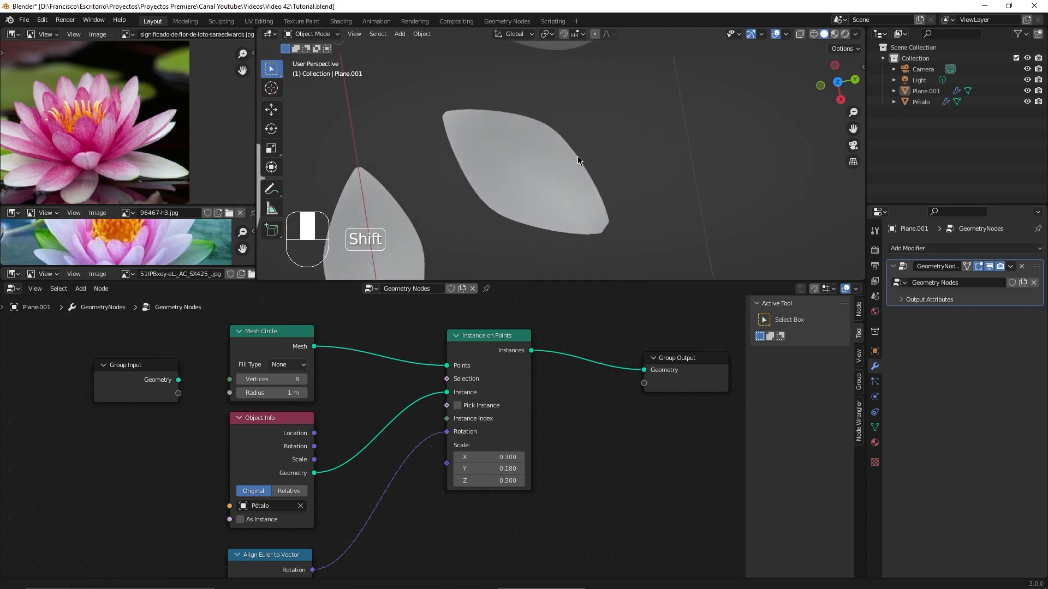
{"action": "scroll", "coordinate": [615, 245], "scroll_direction": "up", "scroll_amount": 1}
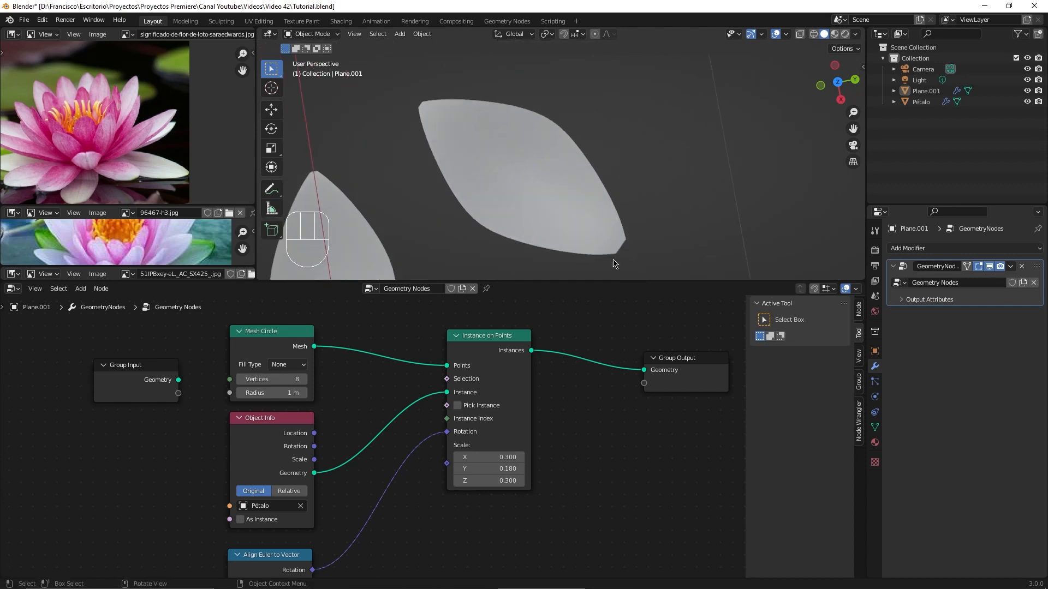
{"action": "scroll", "coordinate": [606, 264], "scroll_direction": "down", "scroll_amount": 4}
{"action": "scroll", "coordinate": [502, 183], "scroll_direction": "up", "scroll_amount": 2}
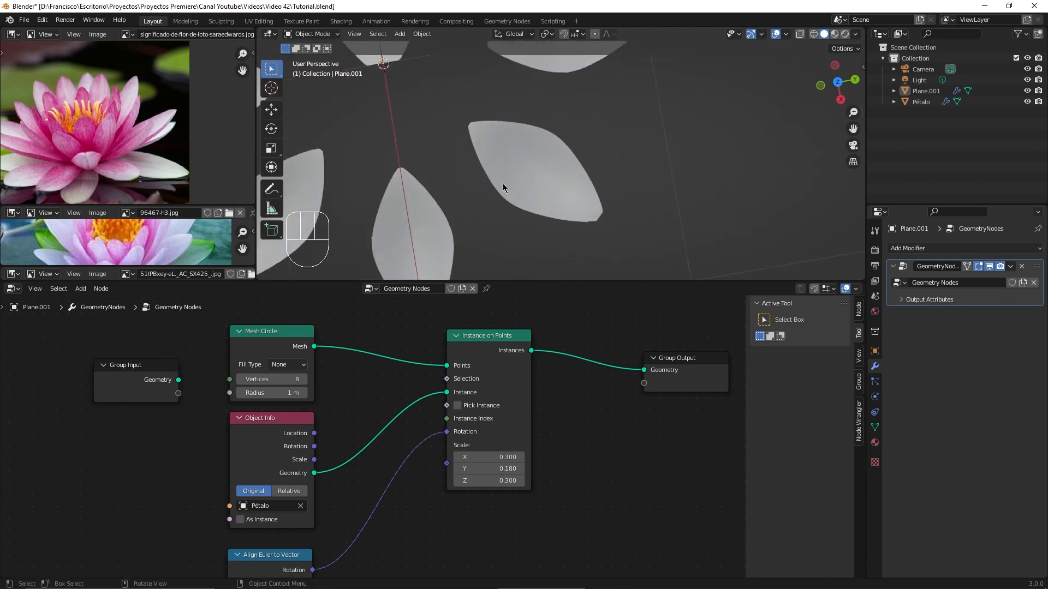
{"action": "middle_click_drag", "start_coordinate": [503, 184], "coordinate": [542, 208], "text": "shift"}
{"action": "scroll", "coordinate": [542, 207], "scroll_direction": "down", "scroll_amount": 2}
{"action": "scroll", "coordinate": [565, 464], "scroll_direction": "down", "scroll_amount": 1}
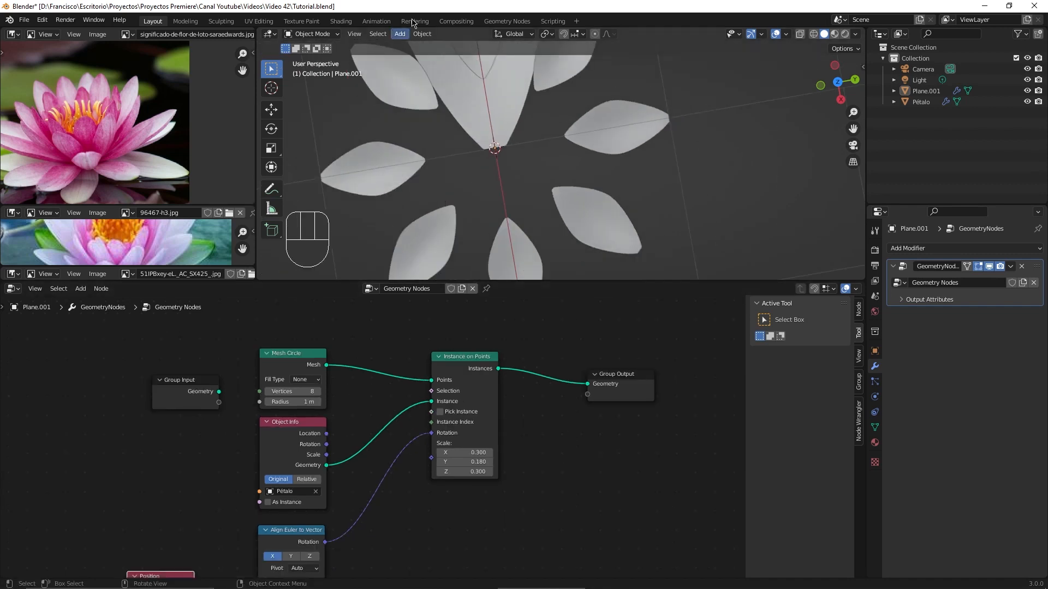
{"action": "scroll", "coordinate": [571, 183], "scroll_direction": "down", "scroll_amount": 3}
{"action": "scroll", "coordinate": [568, 182], "scroll_direction": "up", "scroll_amount": 2}
{"action": "middle_click_drag", "start_coordinate": [565, 188], "coordinate": [572, 219], "text": "shift"}
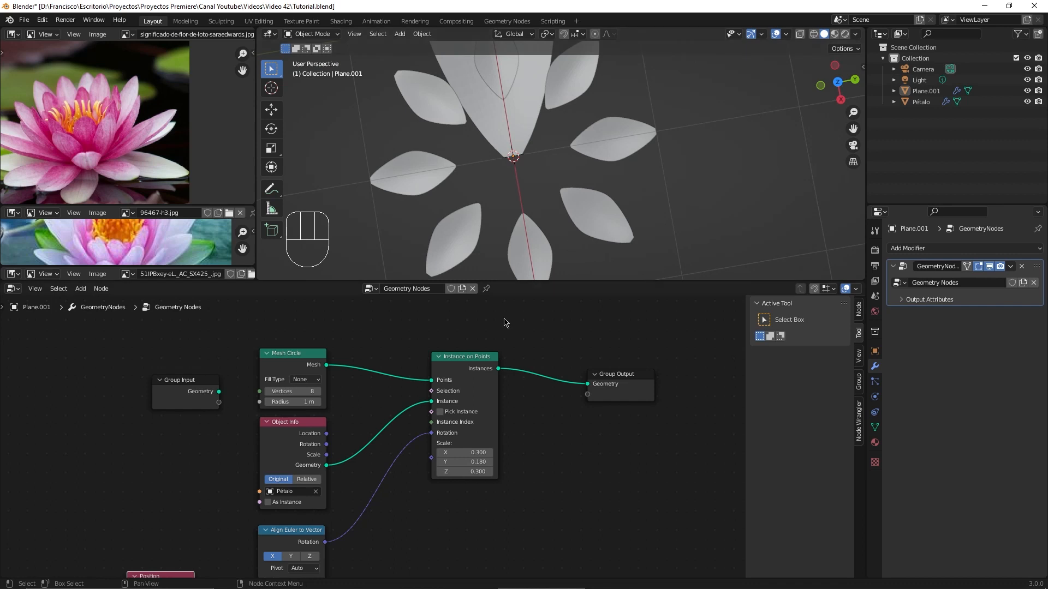
- Insert a Rotate Euler node on the link between Align Euler to Vector and the Rotation input of Instance on Points
{"action": "middle_click_drag", "start_coordinate": [521, 480], "coordinate": [607, 411], "text": "shift"}
{"action": "scroll", "coordinate": [490, 443], "scroll_direction": "up", "scroll_amount": 2}
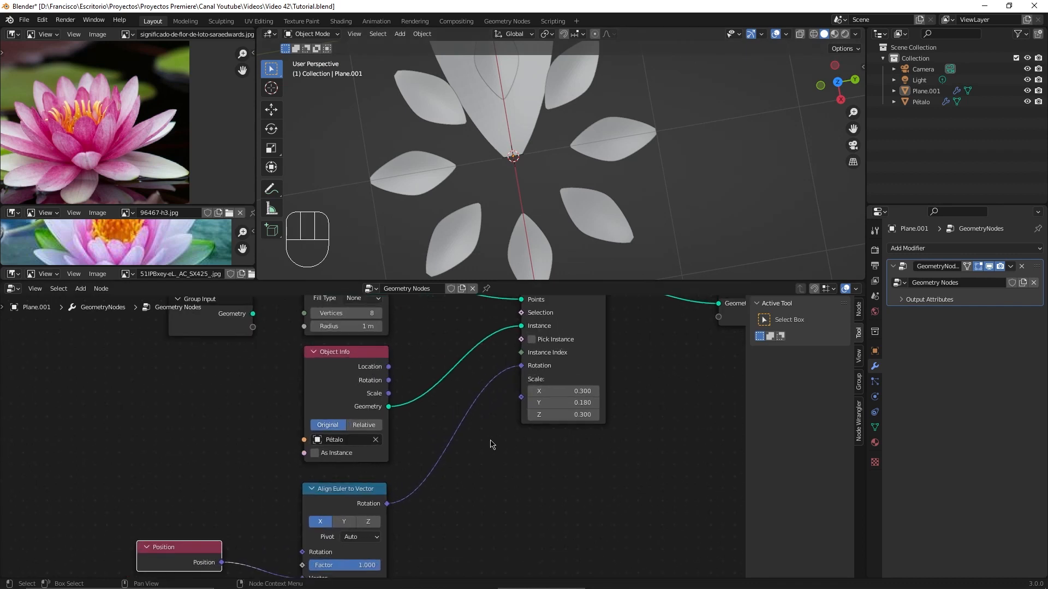
{"action": "key", "text": "shift+a"}
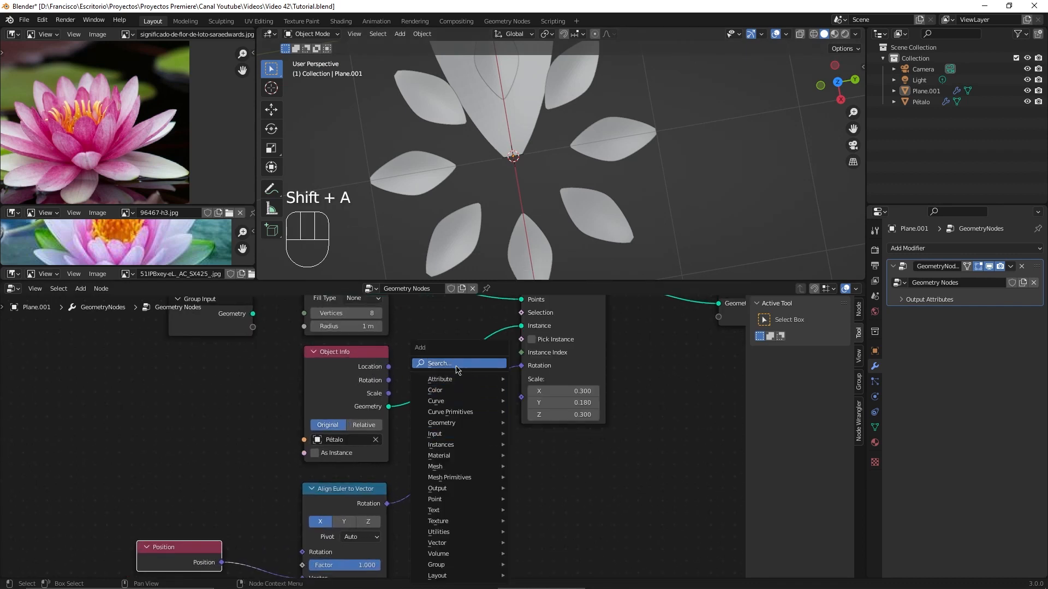
{"action": "left_click", "coordinate": [457, 363]}
{"action": "type", "text": "rot"}
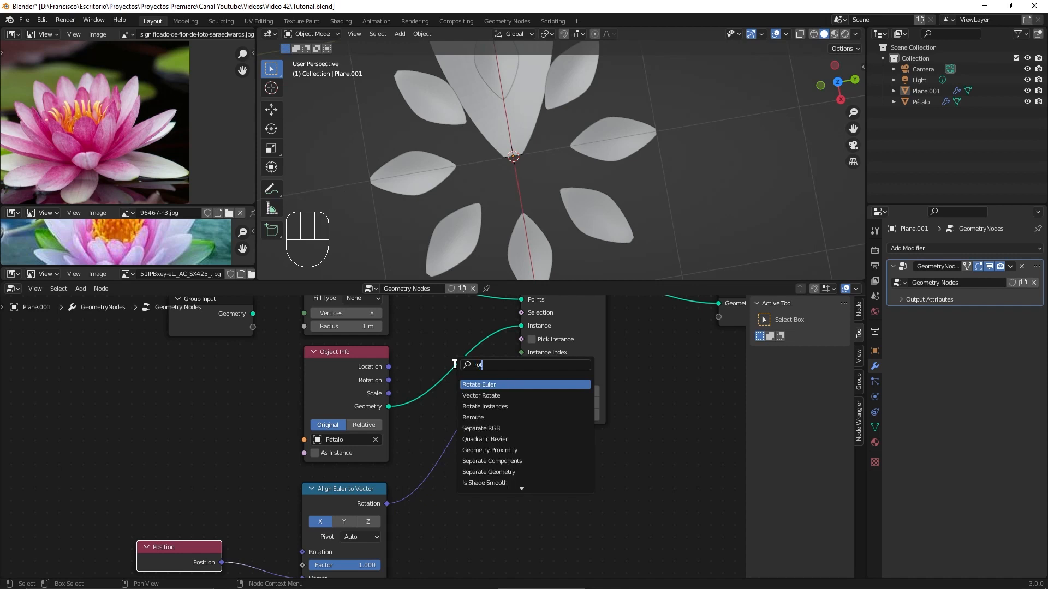
{"action": "left_click", "coordinate": [479, 384]}
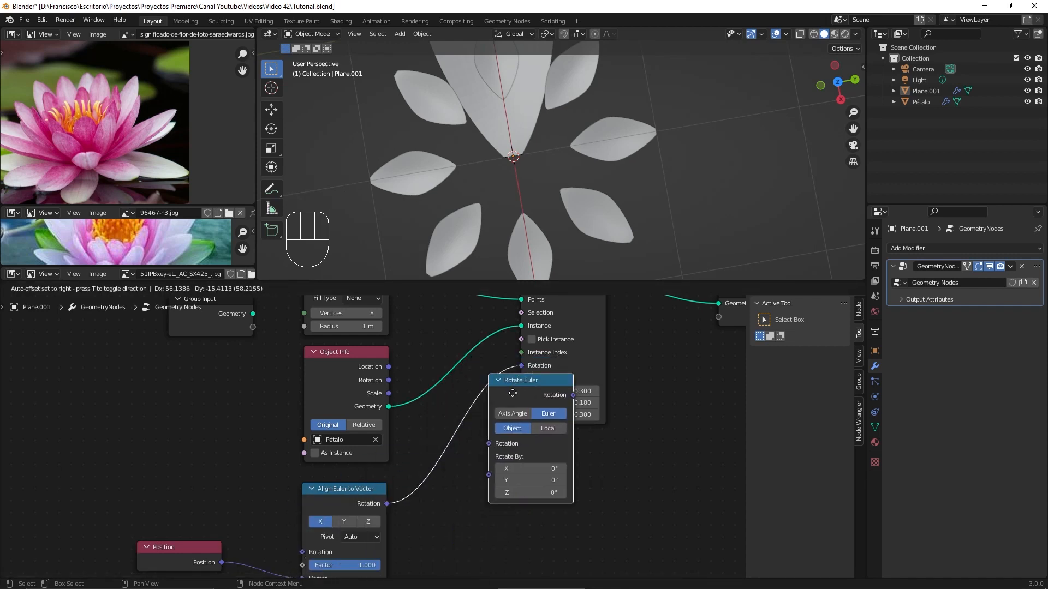
{"action": "left_click", "coordinate": [467, 439]}
- Switch Rotate Euler to Local space and set its Z rotation to 180°
{"action": "left_click", "coordinate": [505, 472]}
{"action": "left_click", "coordinate": [478, 538]}
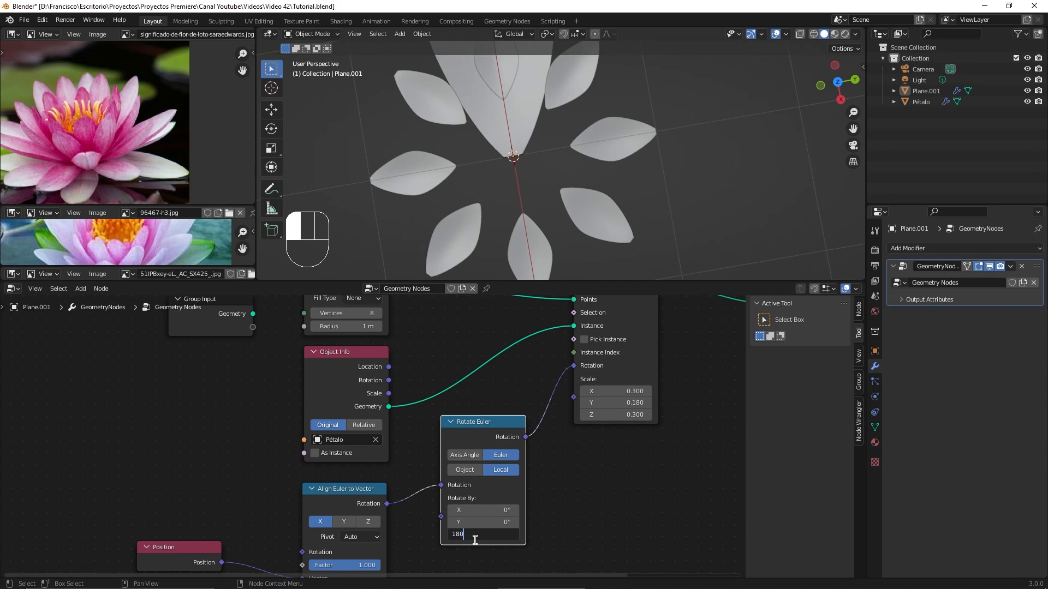
{"action": "key", "text": "Return"}
- Reduce the Mesh Circle radius to 0.12 m to bring the petals together at the centre
{"action": "middle_click_drag", "start_coordinate": [673, 227], "coordinate": [548, 94]}
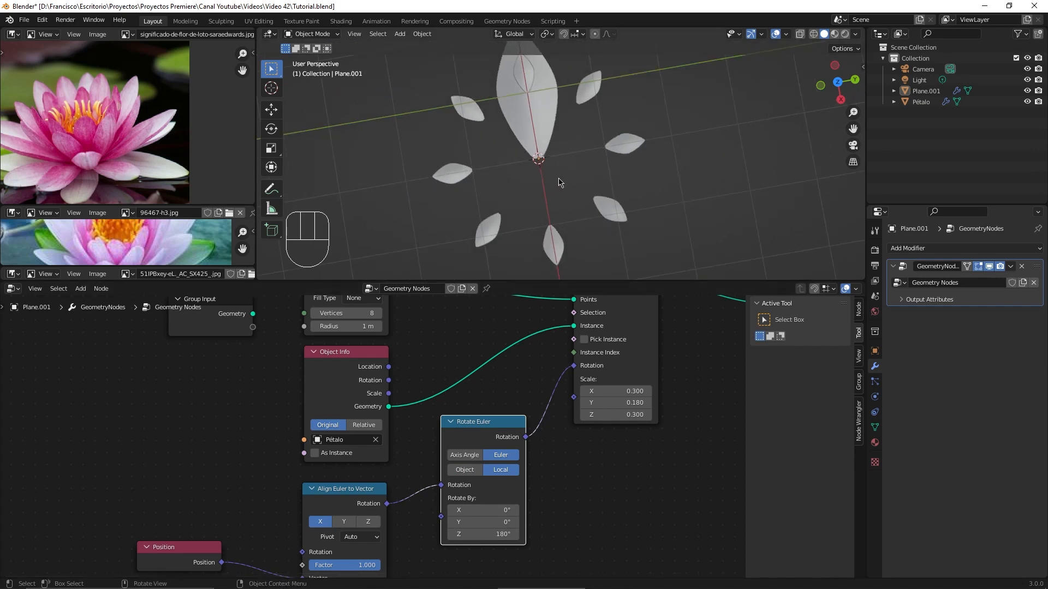
{"action": "scroll", "coordinate": [559, 179], "scroll_direction": "up", "scroll_amount": 1}
{"action": "middle_click_drag", "start_coordinate": [568, 179], "coordinate": [540, 158]}
{"action": "scroll", "coordinate": [570, 123], "scroll_direction": "up", "scroll_amount": 1}
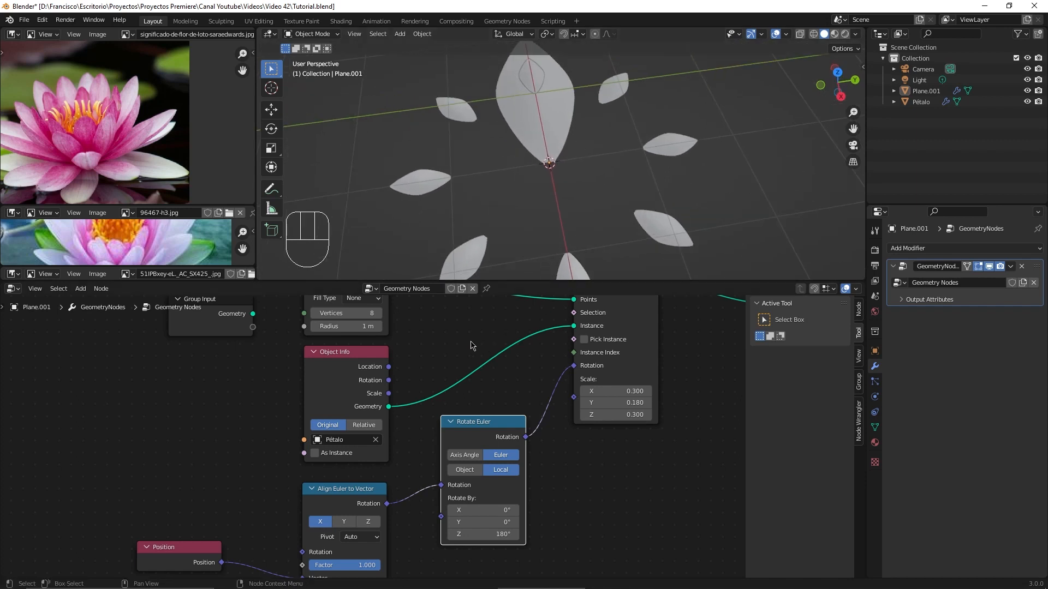
{"action": "middle_click_drag", "start_coordinate": [470, 338], "coordinate": [508, 418]}
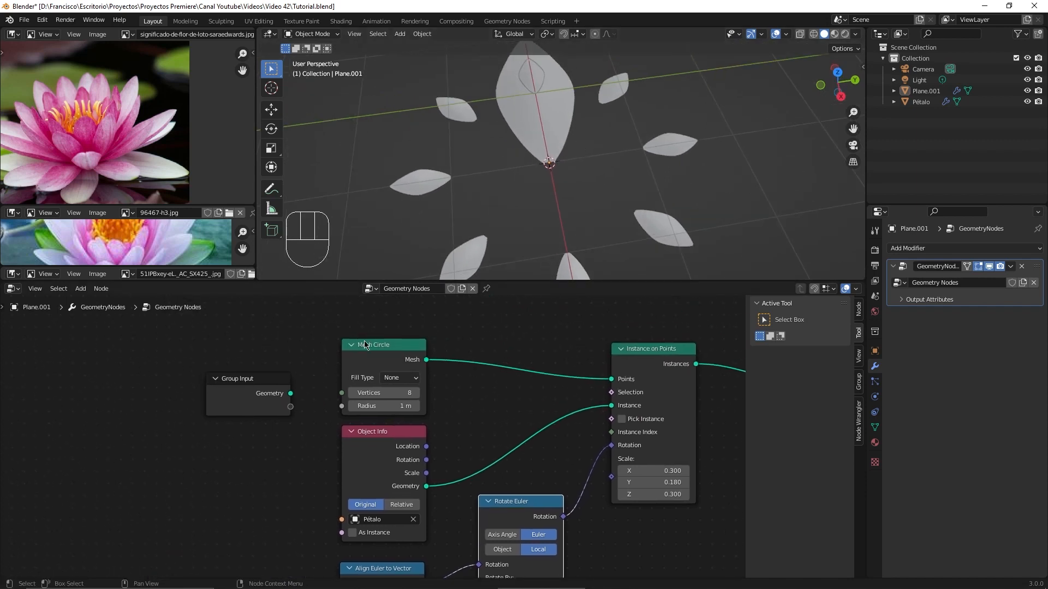
{"action": "scroll", "coordinate": [390, 402], "scroll_direction": "up", "scroll_amount": 2}
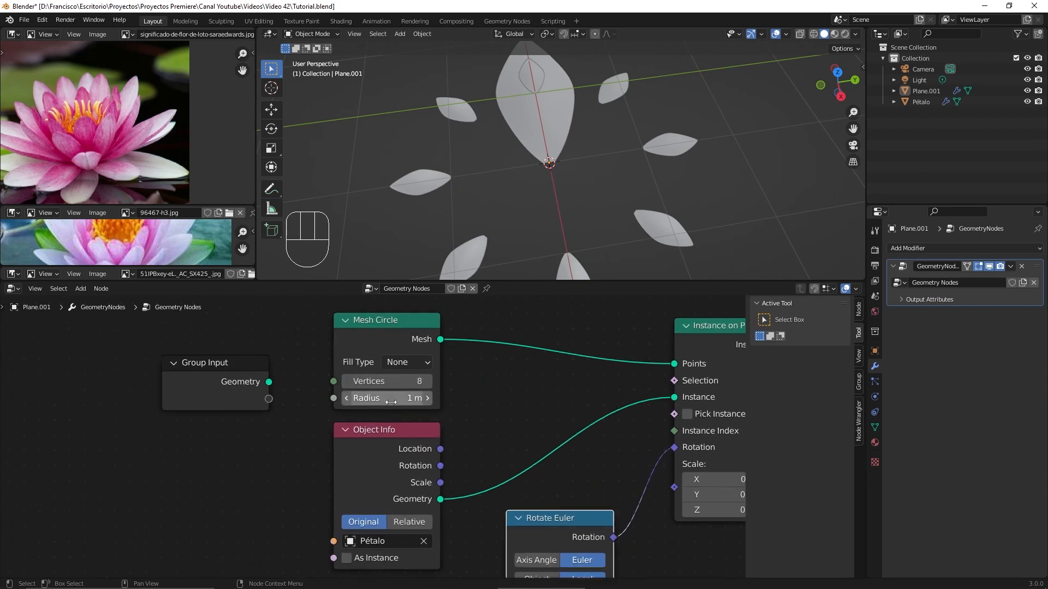
{"action": "left_click_drag", "start_coordinate": [397, 399], "coordinate": [371, 399]}
{"action": "scroll", "coordinate": [558, 187], "scroll_direction": "up", "scroll_amount": 2}
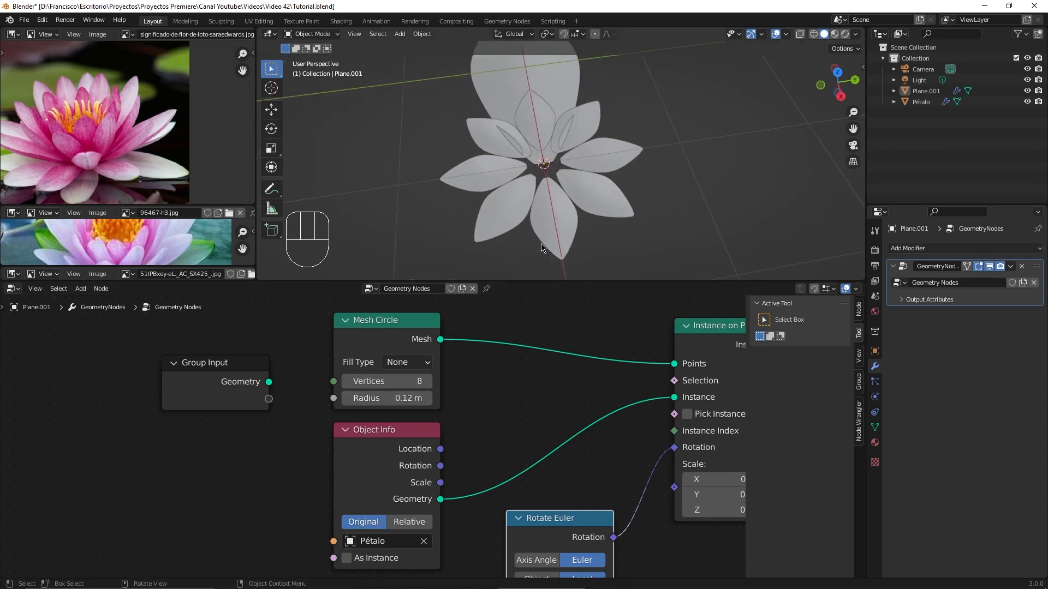
- Set the Y rotation of Rotate Euler to 12.2° to tilt the petals
{"action": "middle_click_drag", "start_coordinate": [549, 392], "coordinate": [532, 319], "text": "shift"}
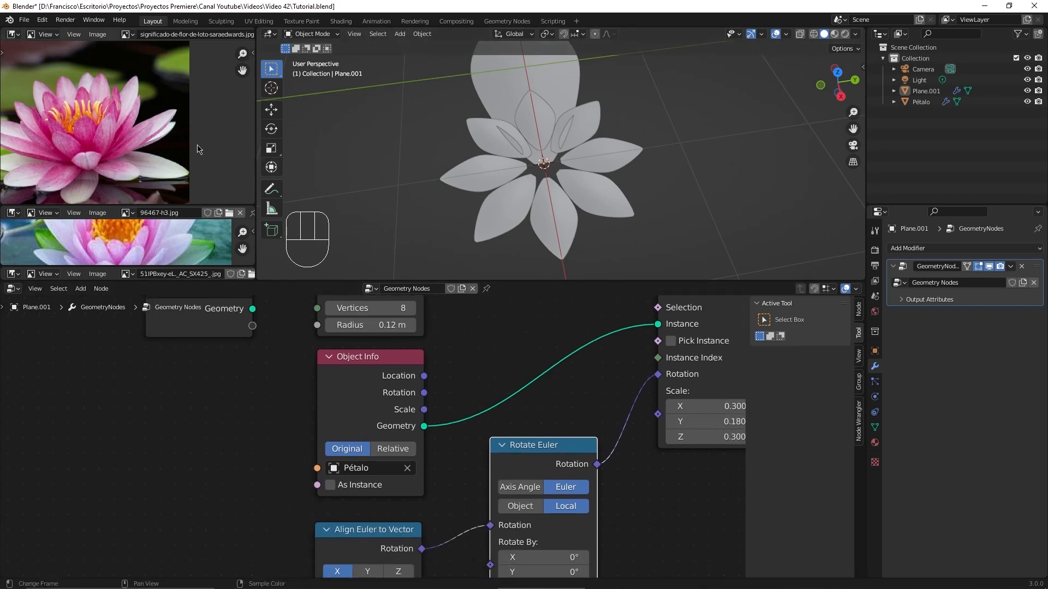
{"action": "middle_click_drag", "start_coordinate": [565, 181], "coordinate": [541, 120]}
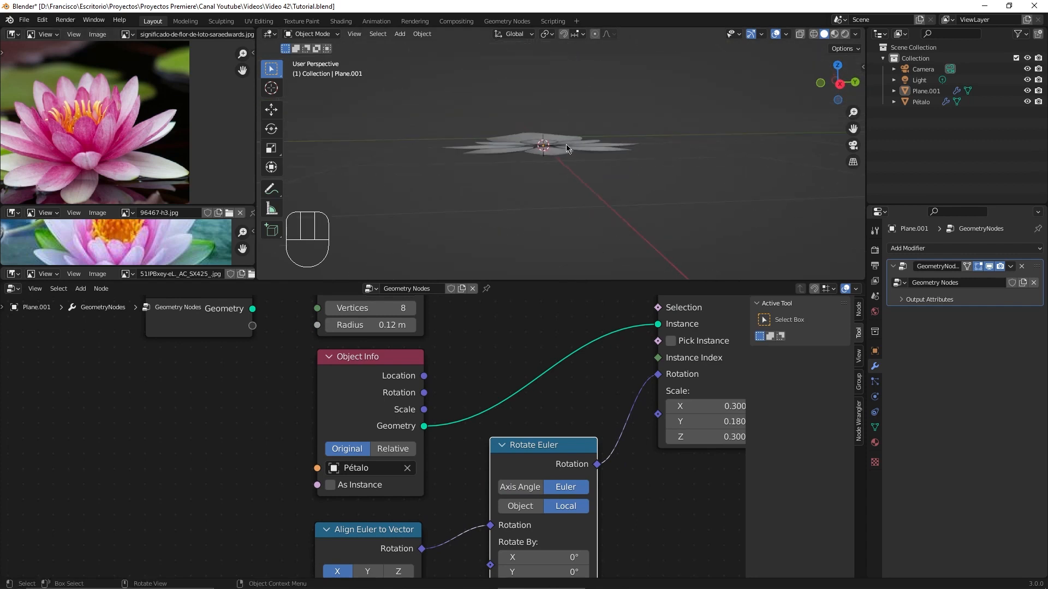
{"action": "middle_click_drag", "start_coordinate": [598, 424], "coordinate": [568, 330], "text": "shift"}
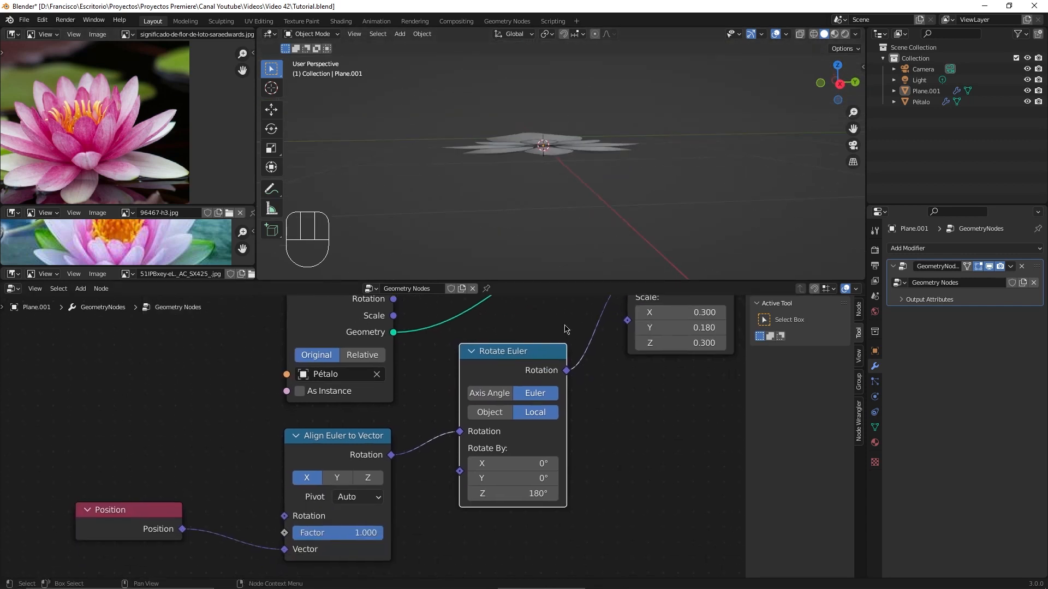
{"action": "left_click", "coordinate": [513, 478]}
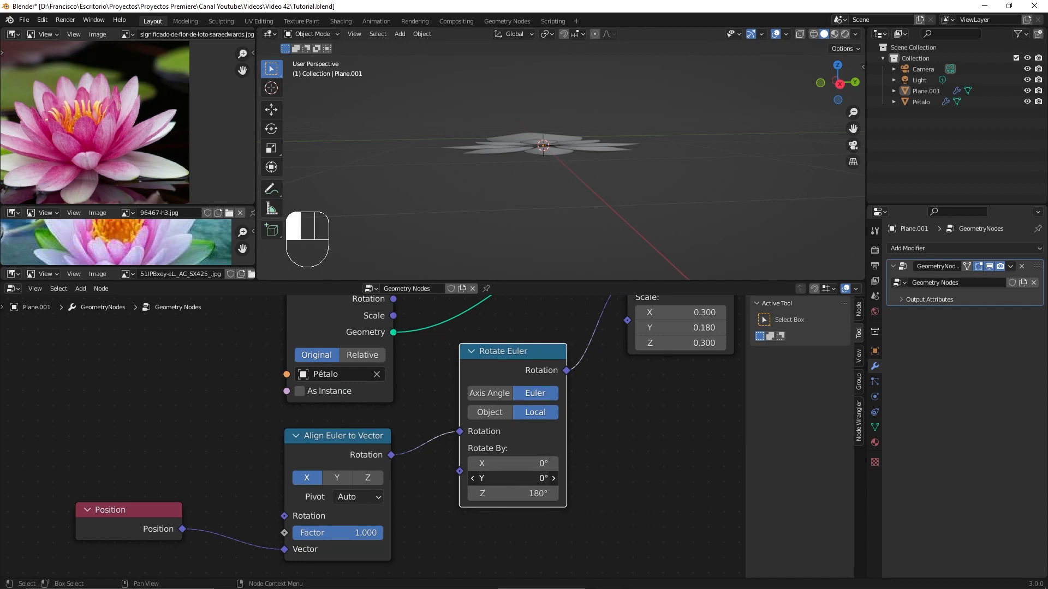
{"action": "left_click_drag", "start_coordinate": [513, 478], "coordinate": [541, 478]}
{"action": "middle_click_drag", "start_coordinate": [594, 188], "coordinate": [670, 254]}
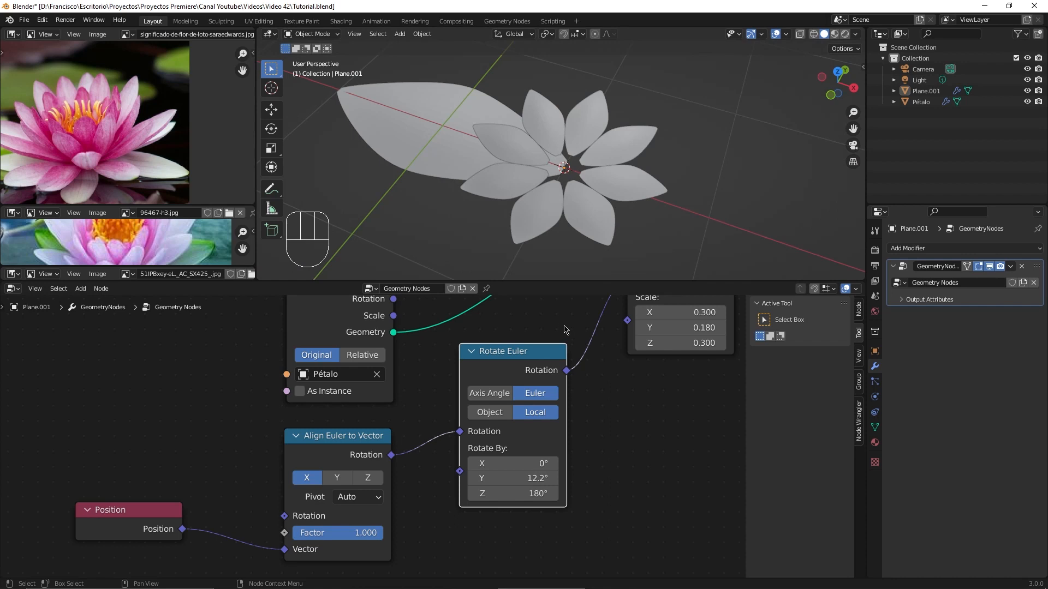
- Save the file and hide the original Pétalo object in the viewport
{"action": "middle_click_drag", "start_coordinate": [562, 327], "coordinate": [463, 385], "text": "shift"}
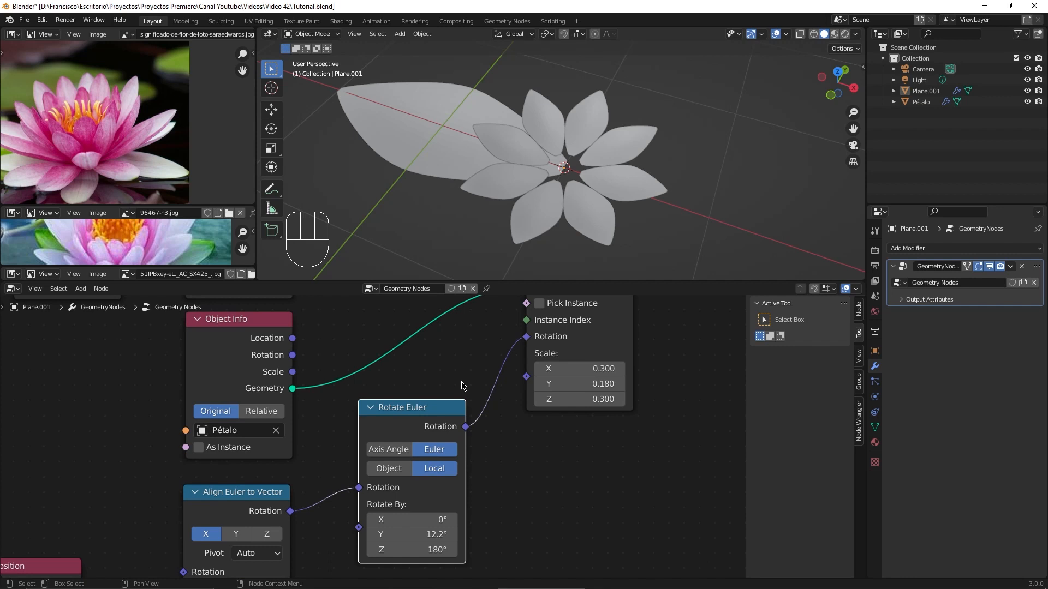
{"action": "key", "text": "ctrl+s"}
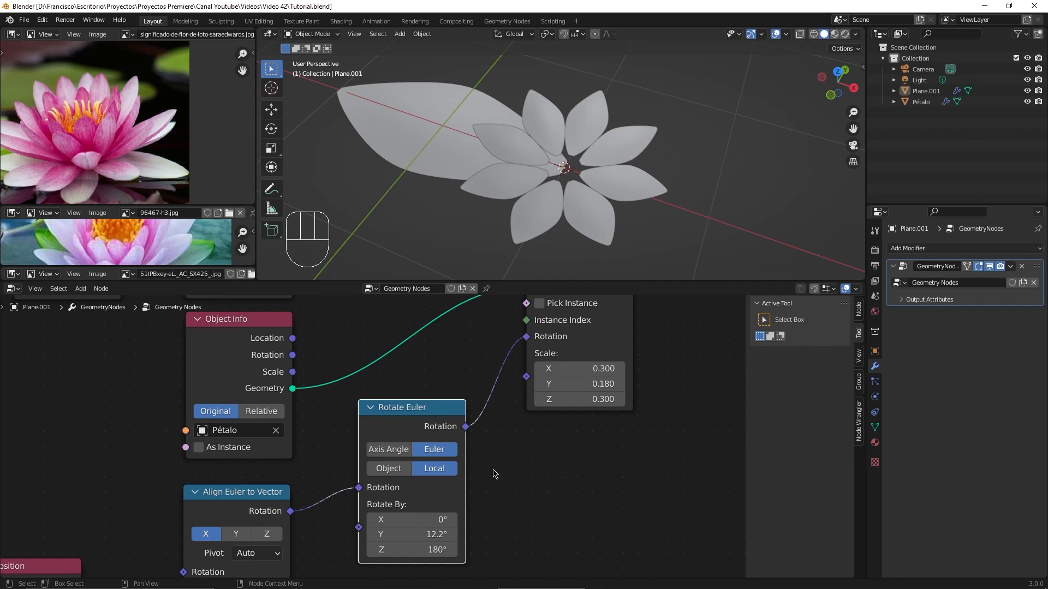
{"action": "left_click", "coordinate": [1027, 102]}
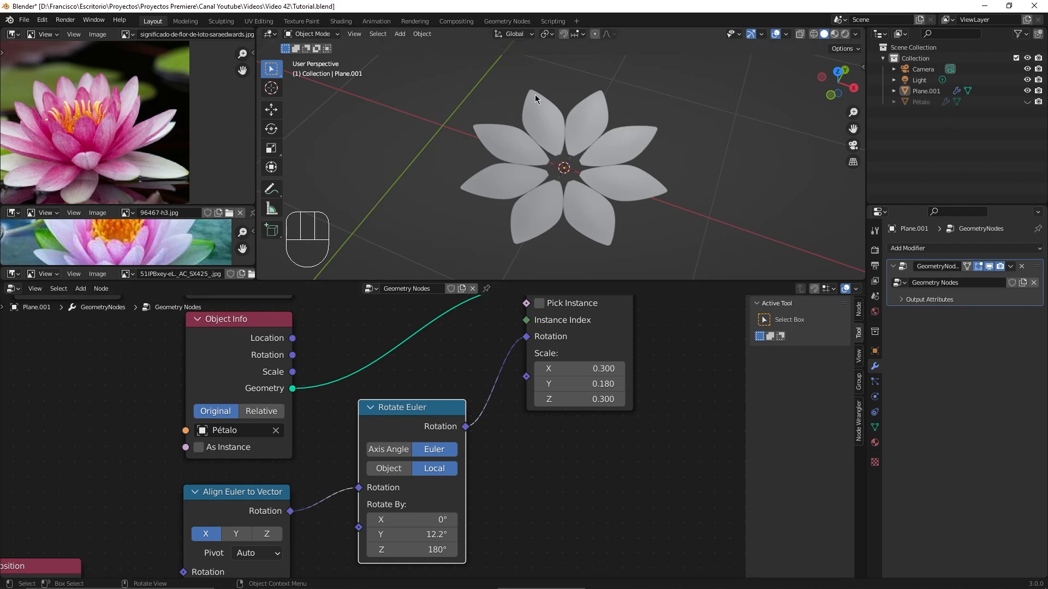
- Move Instance on Points closer to Group Output and add a Random Value node beside Rotate Euler
{"action": "scroll", "coordinate": [372, 436], "scroll_direction": "down", "scroll_amount": 2}
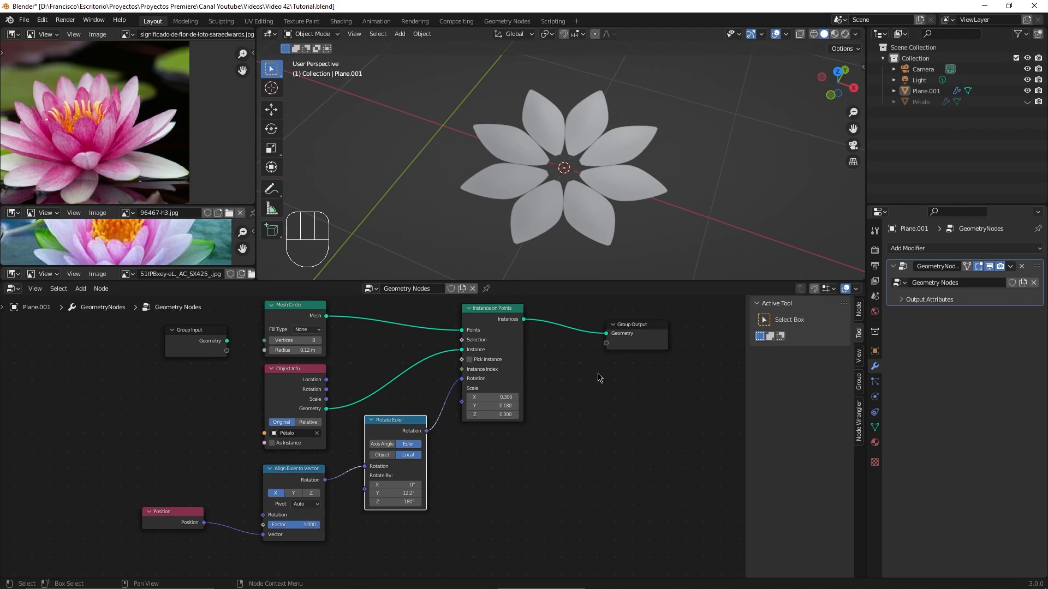
{"action": "left_click_drag", "start_coordinate": [490, 308], "coordinate": [553, 319]}
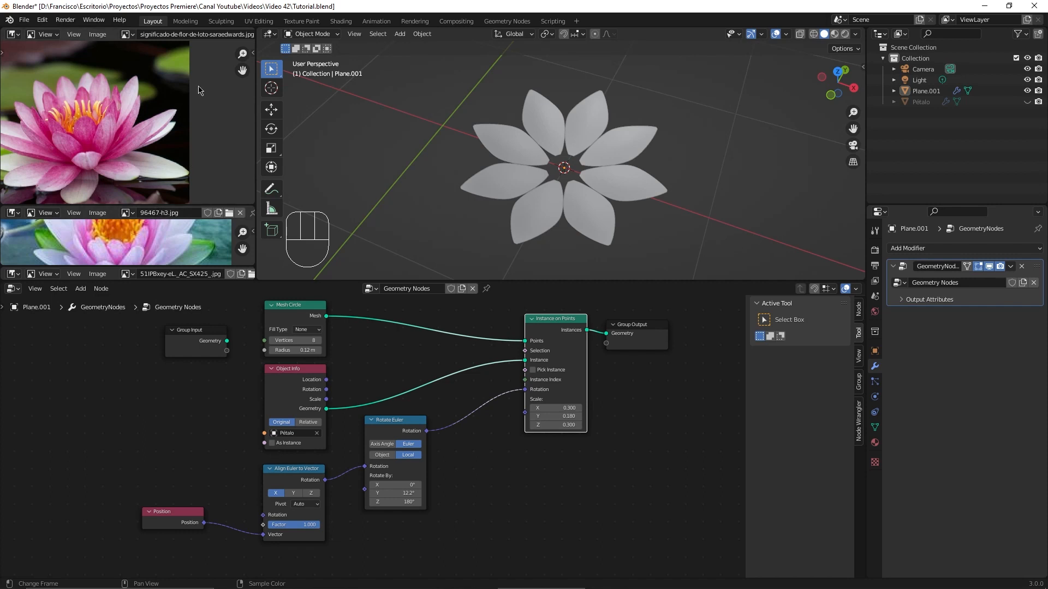
{"action": "scroll", "coordinate": [554, 472], "scroll_direction": "up", "scroll_amount": 2}
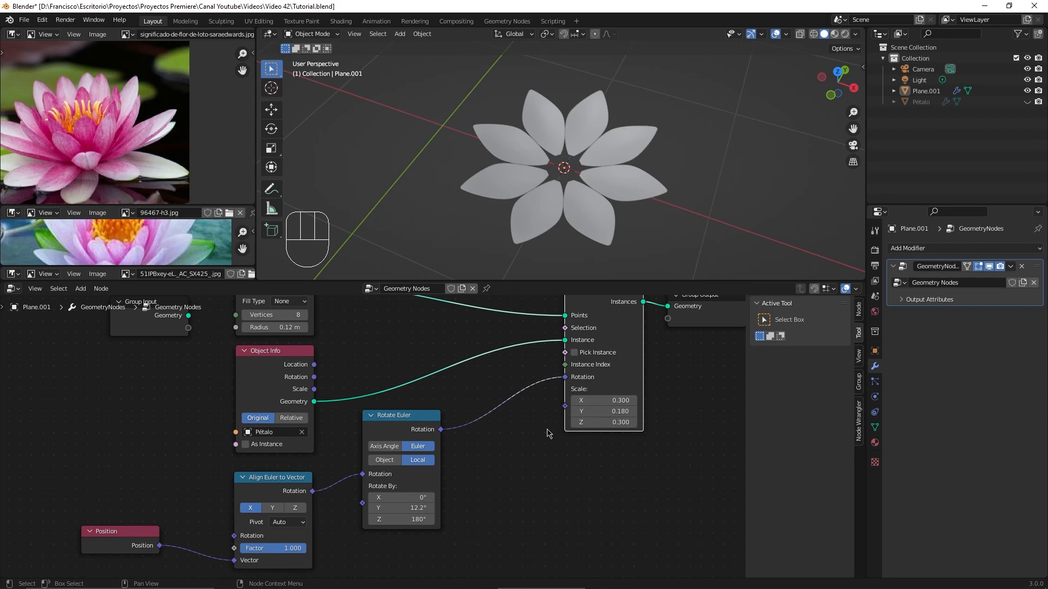
{"action": "key", "text": "shift+a"}
{"action": "type", "text": "rand"}
{"action": "left_click", "coordinate": [539, 388]}
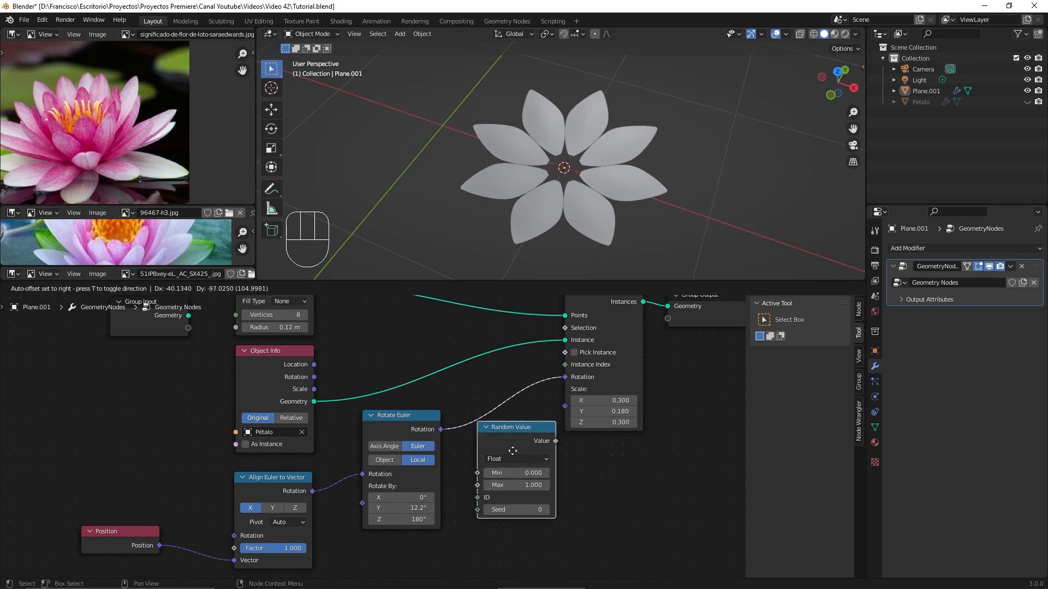
{"action": "left_click", "coordinate": [504, 479]}
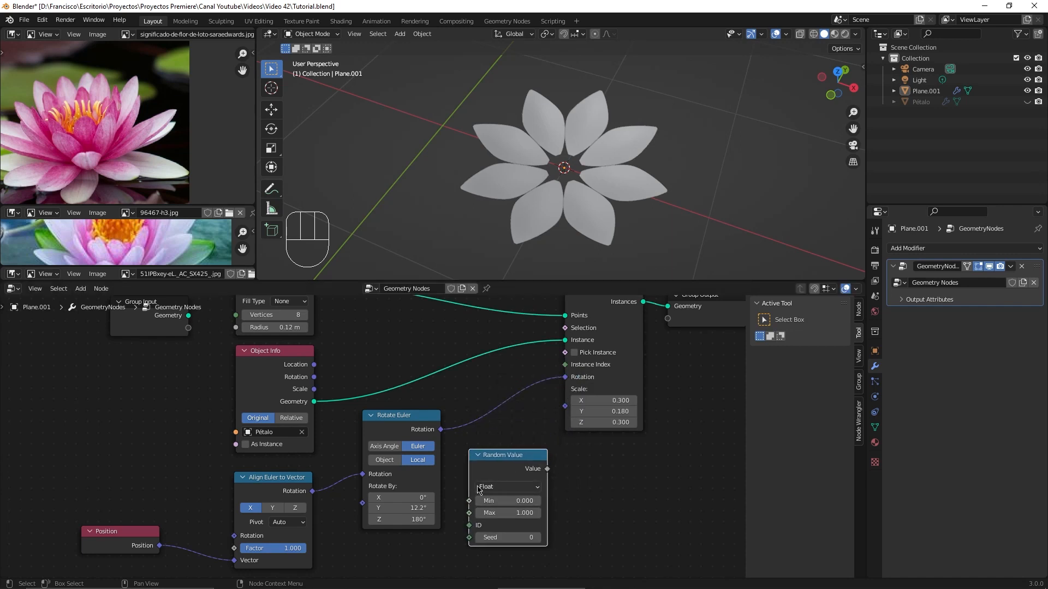
- Change the Random Value node's data type to Vector
{"action": "left_click", "coordinate": [497, 487]}
{"action": "left_click", "coordinate": [501, 525]}
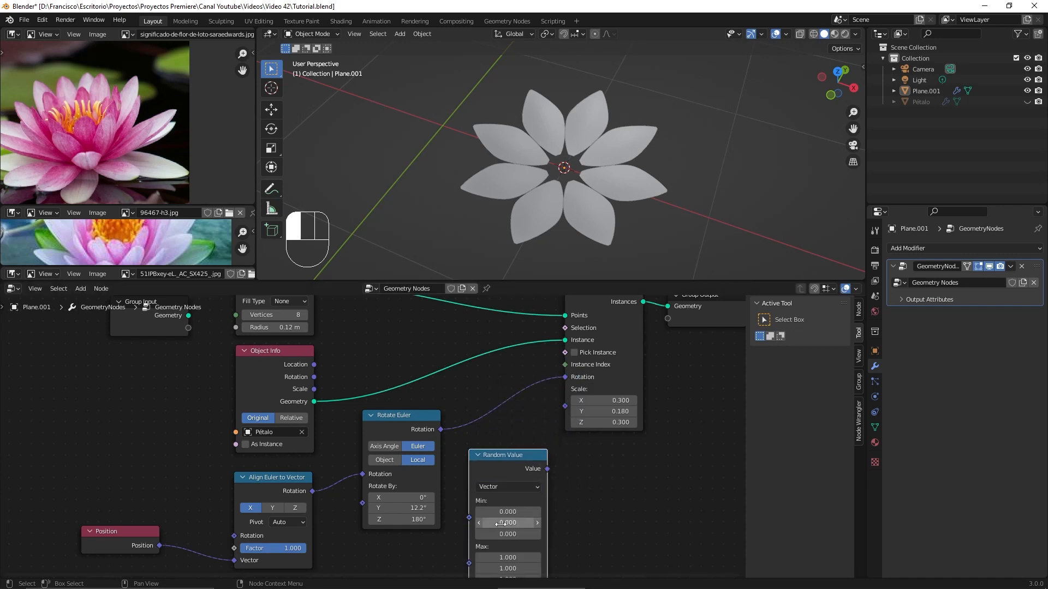
{"action": "scroll", "coordinate": [572, 483], "scroll_direction": "down", "scroll_amount": 1}
{"action": "scroll", "coordinate": [617, 446], "scroll_direction": "up", "scroll_amount": 1}
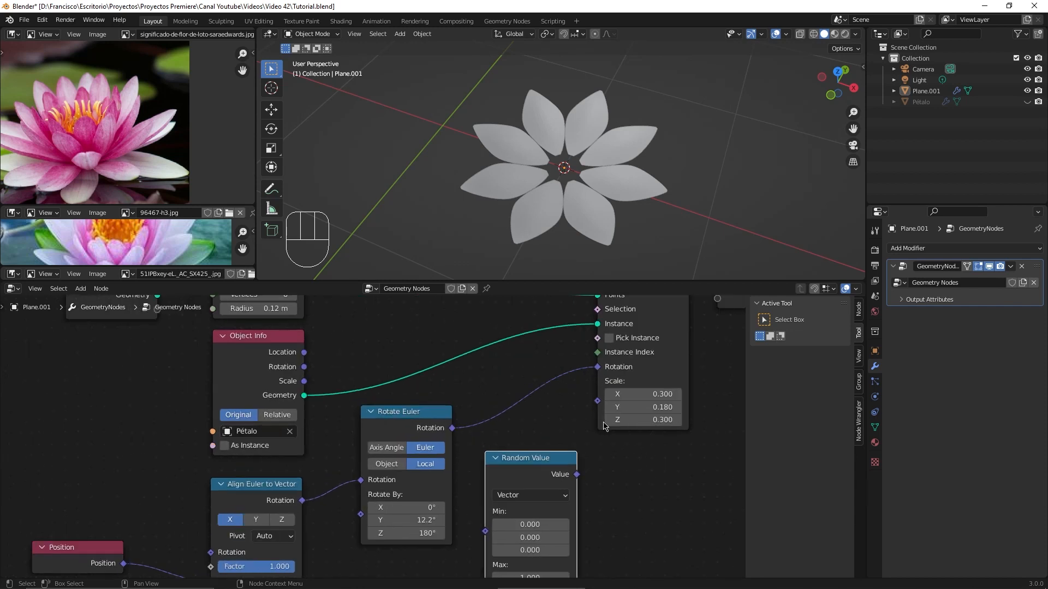
- Set both the Min and Max vectors of the Random Value node to 0.3, 0.18 and 0.3
{"action": "middle_click_drag", "start_coordinate": [628, 458], "coordinate": [523, 437]}
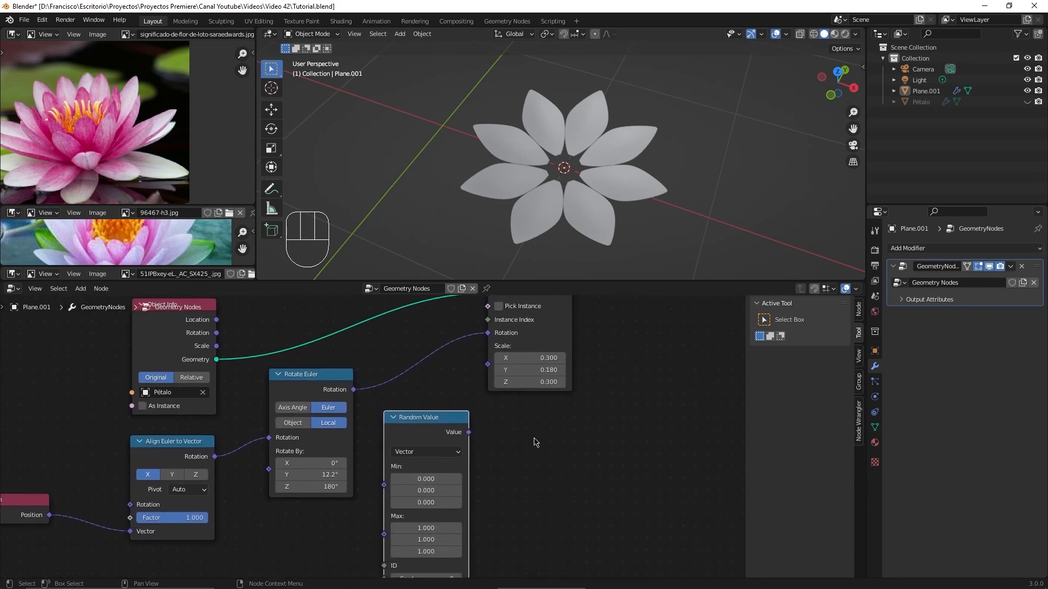
{"action": "mouse_move", "coordinate": [469, 432]}
{"action": "left_mouse_down"}
{"action": "mouse_move", "coordinate": [487, 346]}
{"action": "mouse_move", "coordinate": [474, 417]}
{"action": "left_mouse_up"}
{"action": "left_click", "coordinate": [434, 480]}
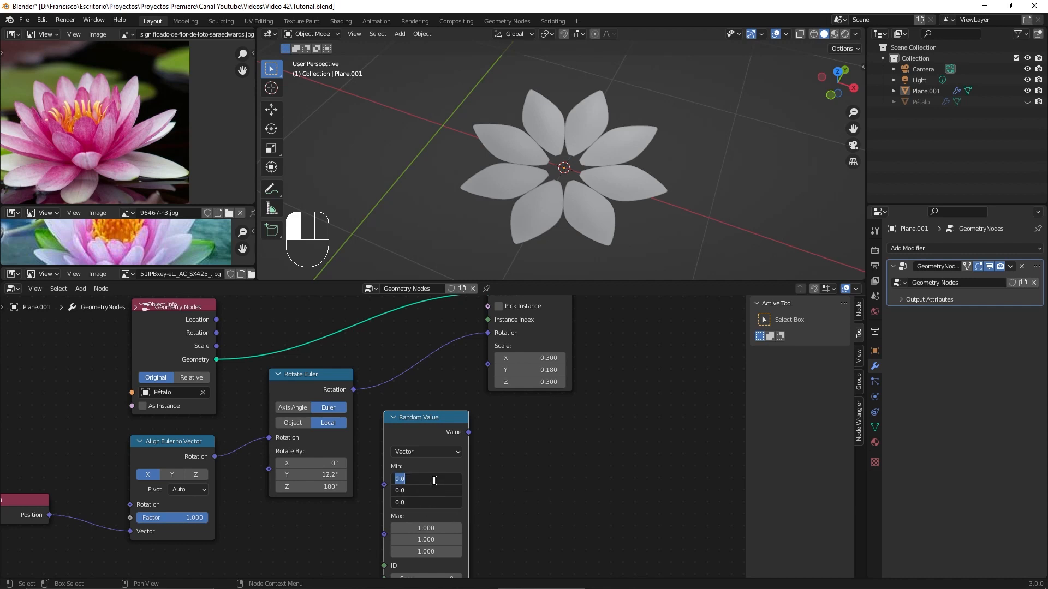
{"action": "key", "text": "BackSpace"}
{"action": "type", "text": ".3"}
{"action": "left_click", "coordinate": [436, 490]}
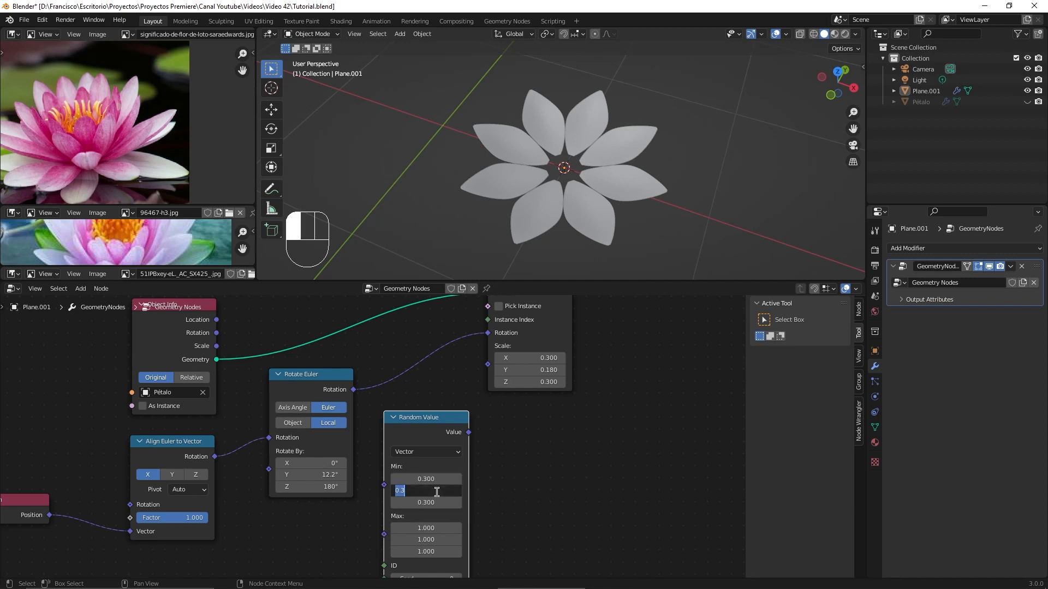
{"action": "key", "text": "BackSpace"}
{"action": "type", "text": ",18"}
{"action": "key", "text": "Return"}
{"action": "left_click", "coordinate": [437, 491]}
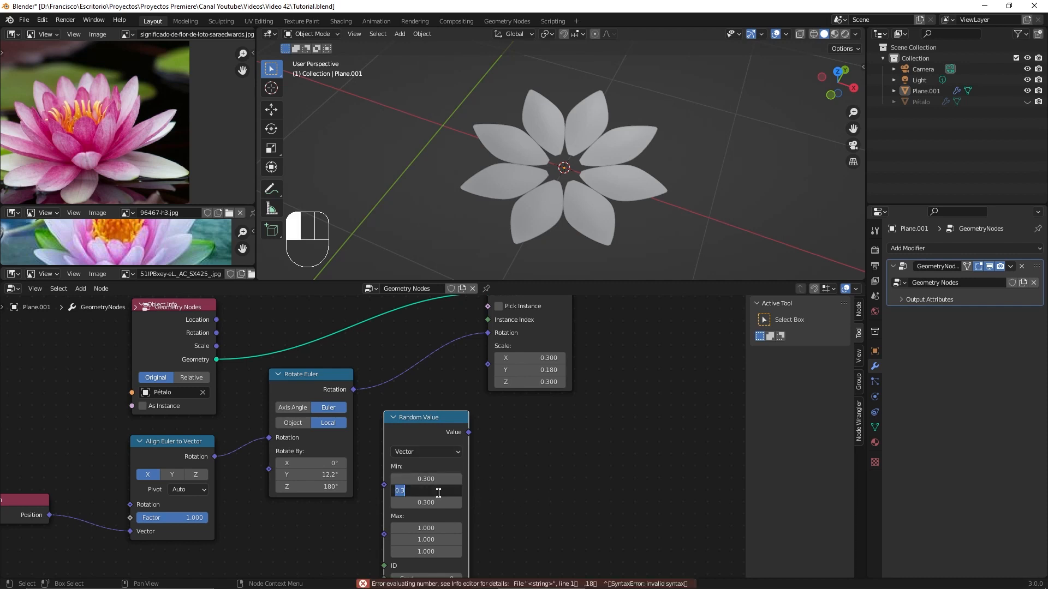
{"action": "key", "text": "BackSpace"}
{"action": "type", "text": "8"}
{"action": "left_click", "coordinate": [505, 474]}
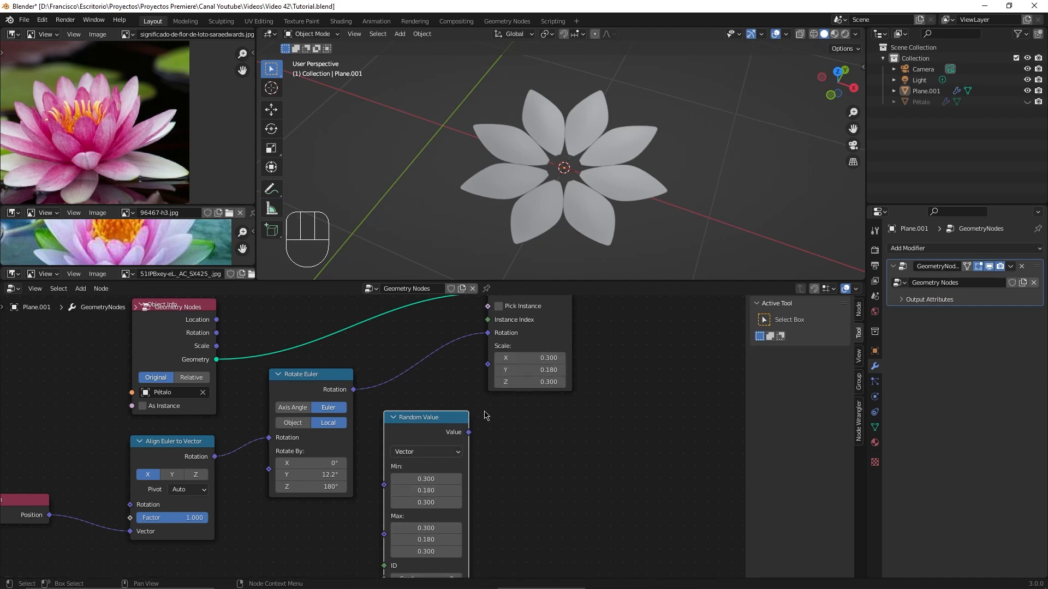
- Connect the Random Value node's Value output to the Scale input of Instance on Points
{"action": "left_click_drag", "start_coordinate": [469, 433], "coordinate": [488, 369]}
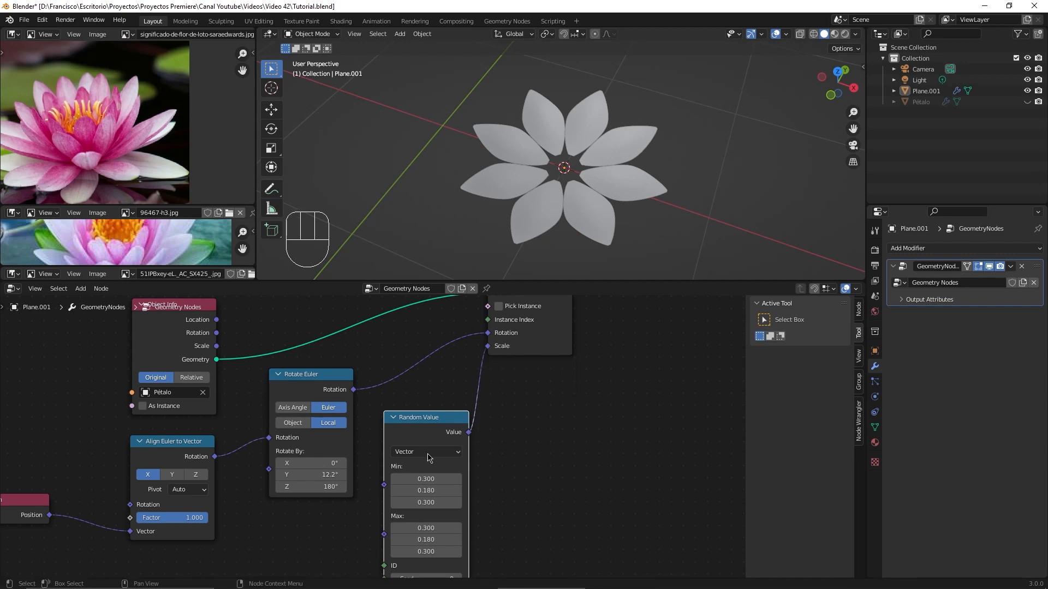
{"action": "left_click_drag", "start_coordinate": [435, 428], "coordinate": [440, 404]}
{"action": "scroll", "coordinate": [502, 472], "scroll_direction": "up", "scroll_amount": 1}
{"action": "scroll", "coordinate": [502, 472], "scroll_direction": "up", "scroll_amount": 1}
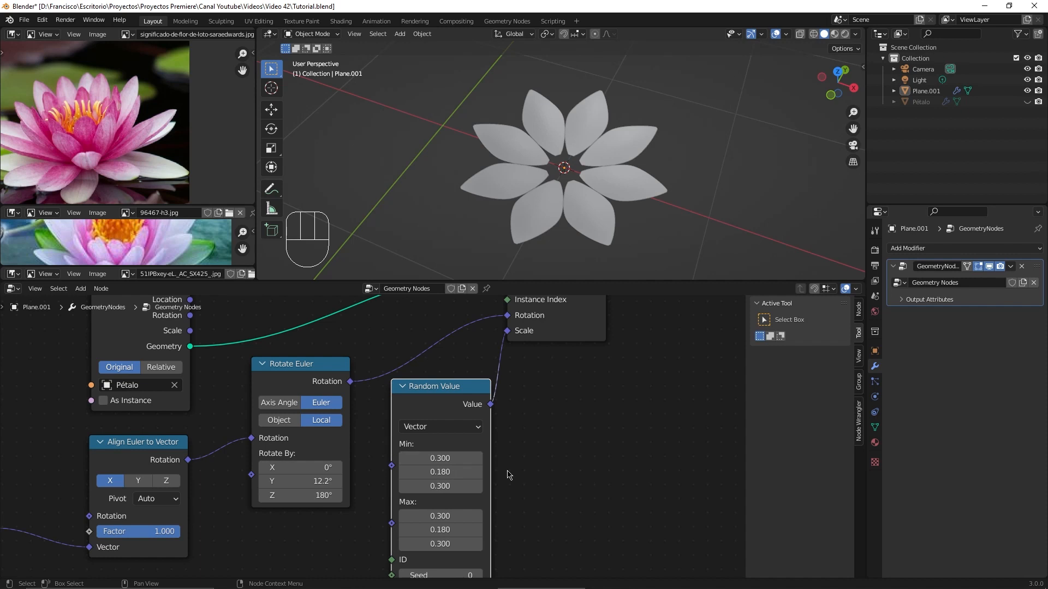
- Set the Random Value node's Min Y to 0.14, keeping its Max Y at 0.18
{"action": "left_click_drag", "start_coordinate": [455, 470], "coordinate": [446, 470]}
{"action": "mouse_move", "coordinate": [455, 529]}
{"action": "left_mouse_down", "text": "shift"}
{"action": "mouse_move", "coordinate": [464, 529]}
{"action": "mouse_move", "coordinate": [455, 529]}
{"action": "left_mouse_up", "text": "shift"}
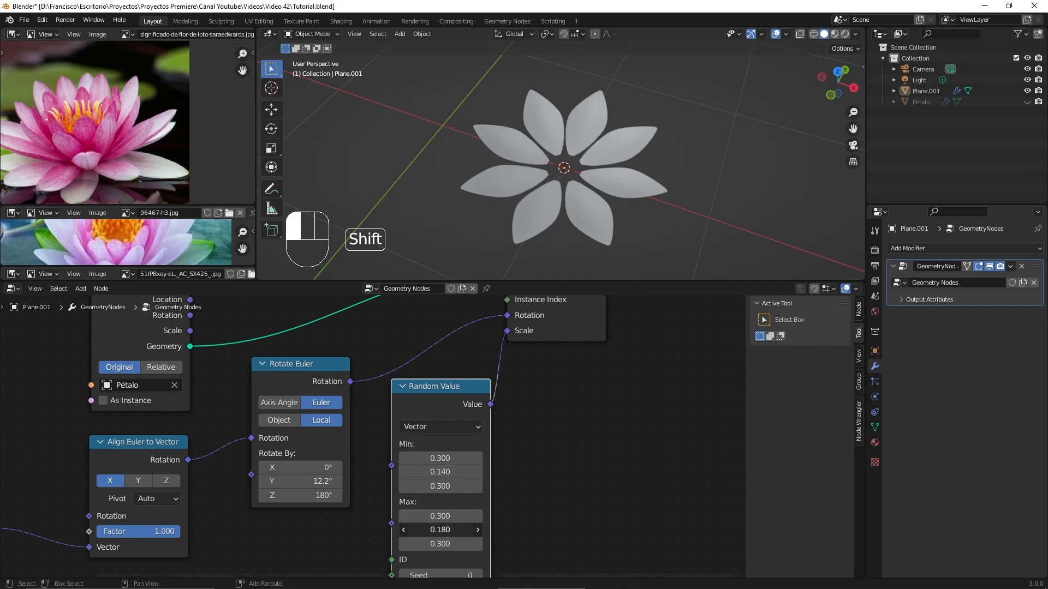
{"action": "left_click_drag", "start_coordinate": [455, 529], "coordinate": [455, 529], "text": "shift"}
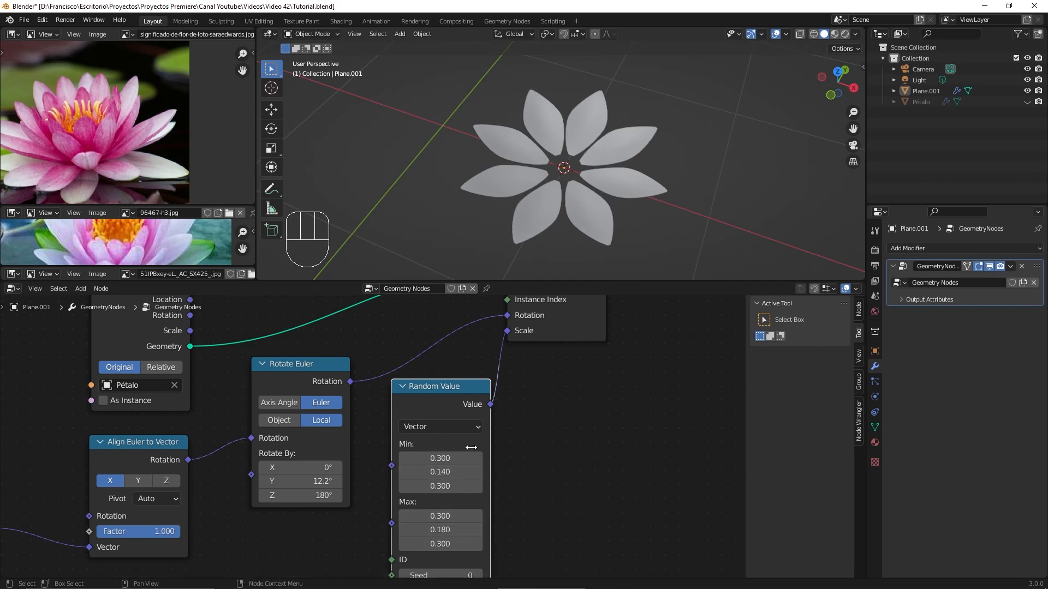
{"action": "middle_click_drag", "start_coordinate": [600, 234], "coordinate": [597, 46]}
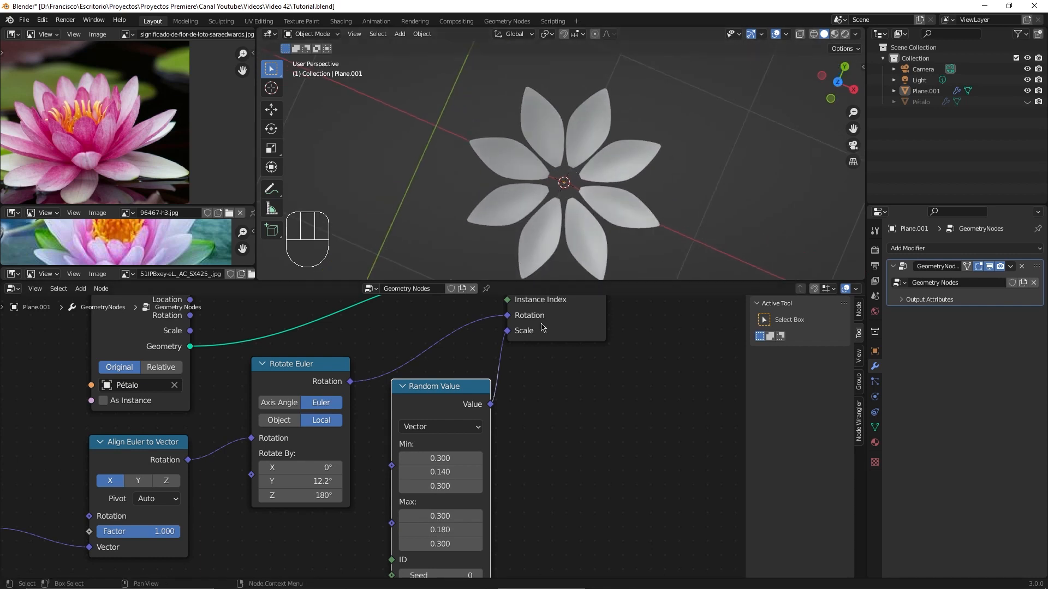
{"action": "left_click_drag", "start_coordinate": [459, 530], "coordinate": [459, 530], "text": "shift"}
{"action": "left_click", "coordinate": [456, 530], "text": "shift"}
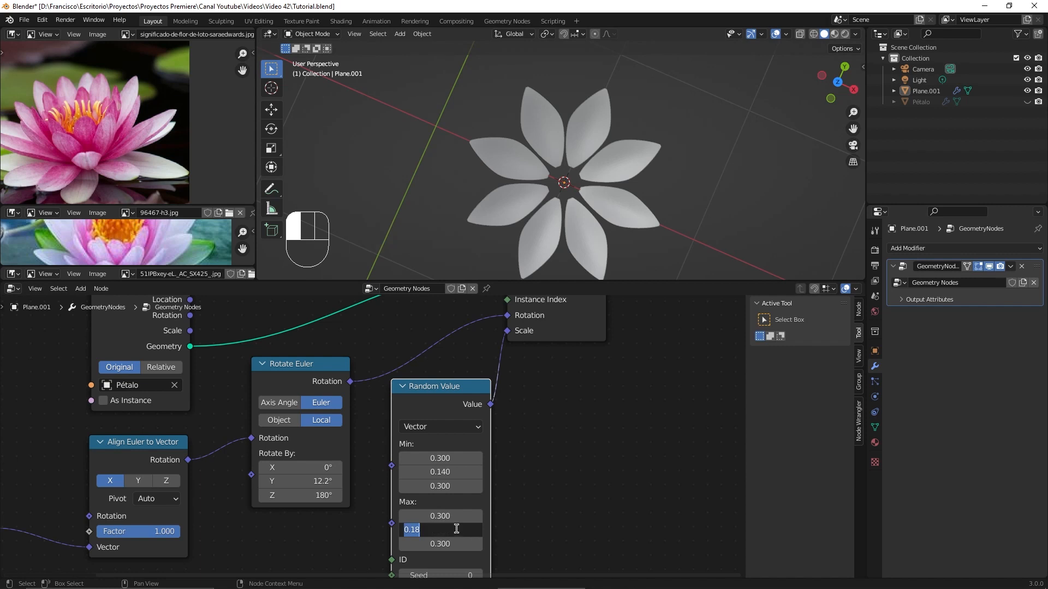
{"action": "left_click", "coordinate": [499, 529]}
- Set the Random Value node's Min X to 0.36 and its Max X to 0.28
{"action": "left_click_drag", "start_coordinate": [438, 544], "coordinate": [439, 543]}
{"action": "left_click_drag", "start_coordinate": [440, 458], "coordinate": [443, 458], "text": "shift"}
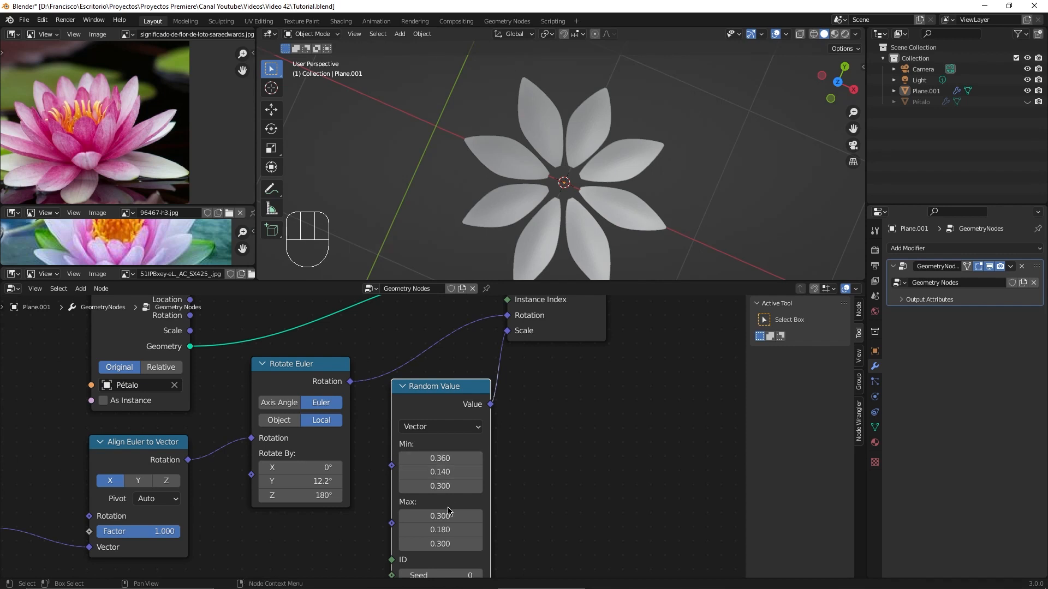
{"action": "left_click_drag", "start_coordinate": [440, 515], "coordinate": [435, 516], "text": "shift"}
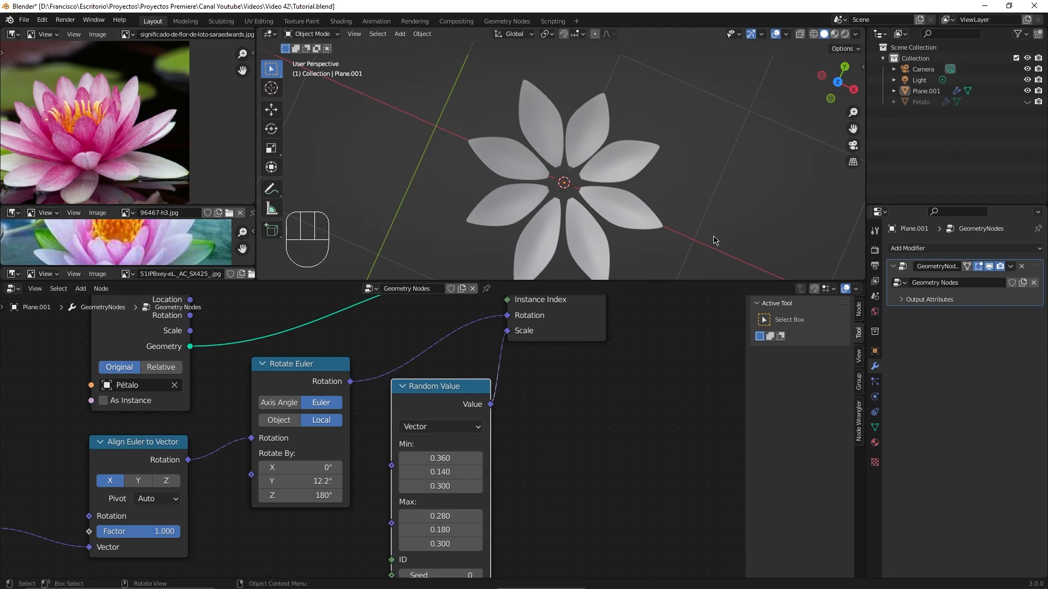
{"action": "scroll", "coordinate": [662, 224], "scroll_direction": "down", "scroll_amount": 1}
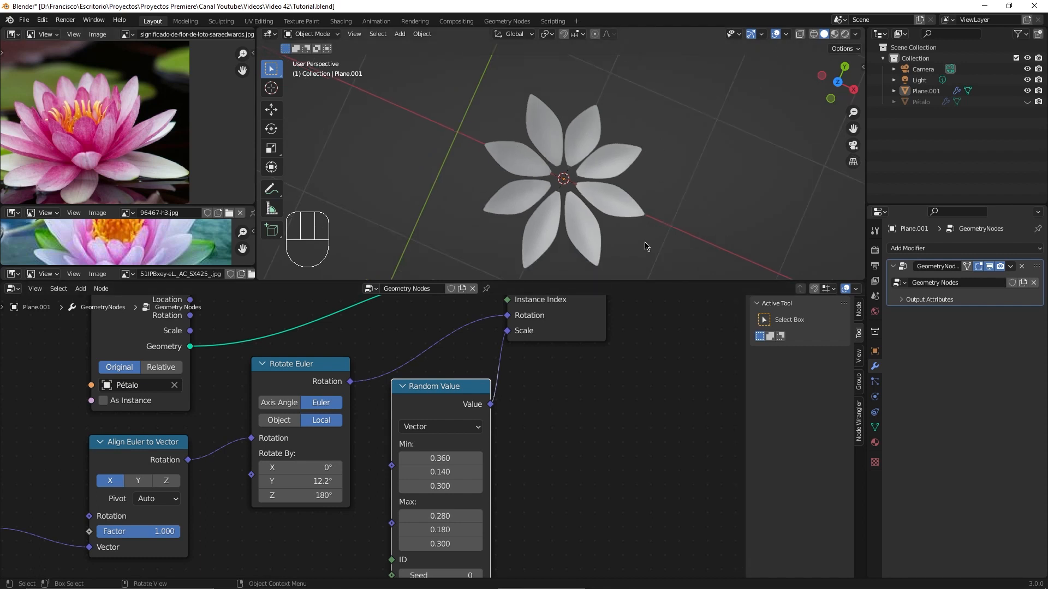
{"action": "left_click", "coordinate": [440, 515], "text": "shift"}
{"action": "left_click_drag", "start_coordinate": [440, 516], "coordinate": [446, 517], "text": "shift"}
{"action": "left_click", "coordinate": [446, 517], "text": "shift"}
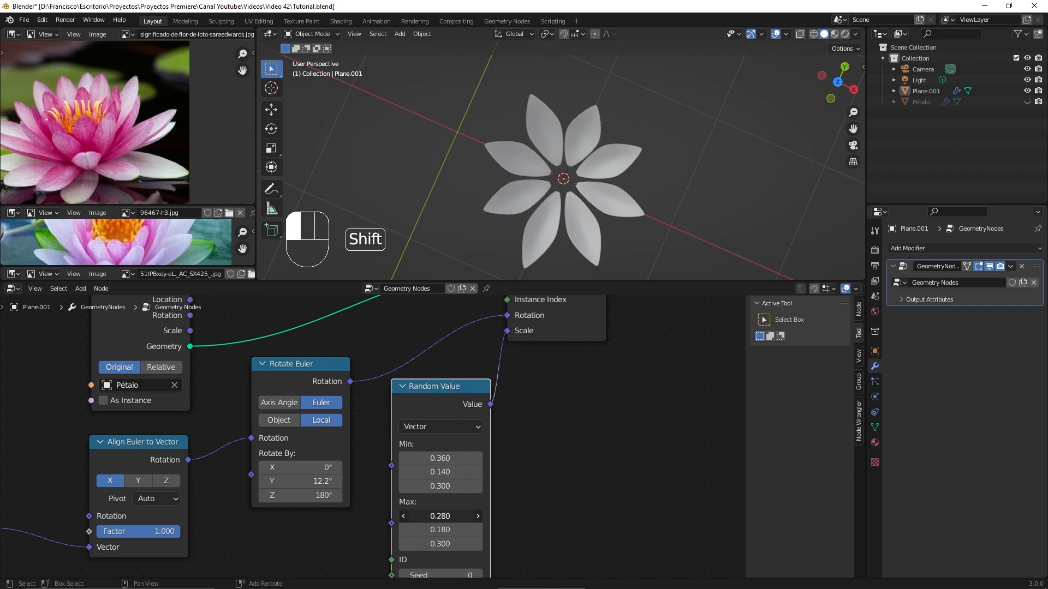
{"action": "left_click", "coordinate": [531, 515]}
{"action": "left_click_drag", "start_coordinate": [451, 517], "coordinate": [443, 517], "text": "shift"}
{"action": "key", "text": "ctrl+z"}
{"action": "left_click", "coordinate": [440, 516], "text": "shift"}
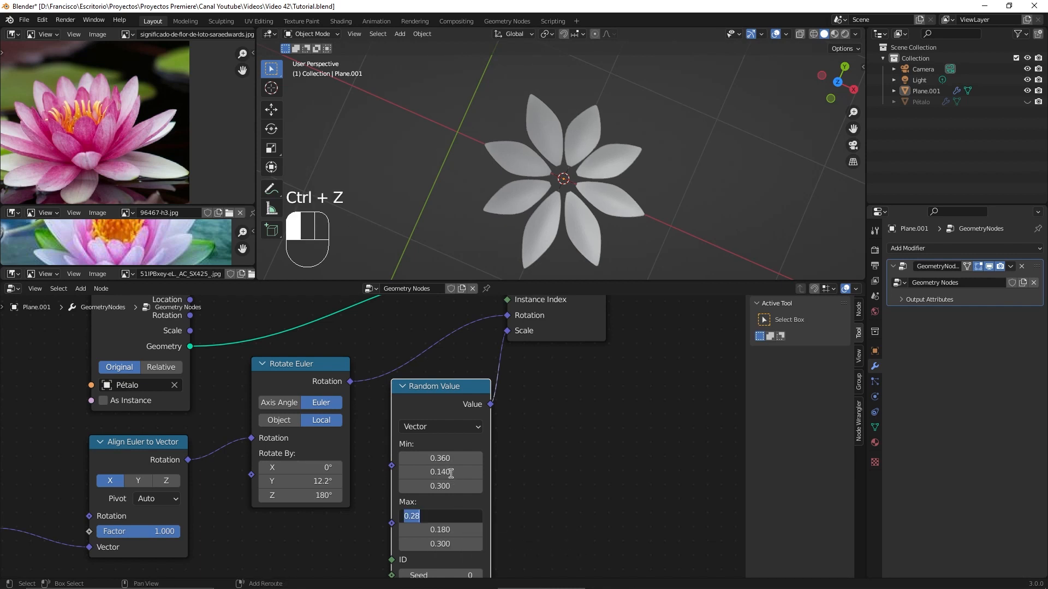
- Set the Random Value node's Min X to 0.3 and its Max Z to 0.8
{"action": "left_click_drag", "start_coordinate": [451, 458], "coordinate": [436, 458], "text": "shift"}
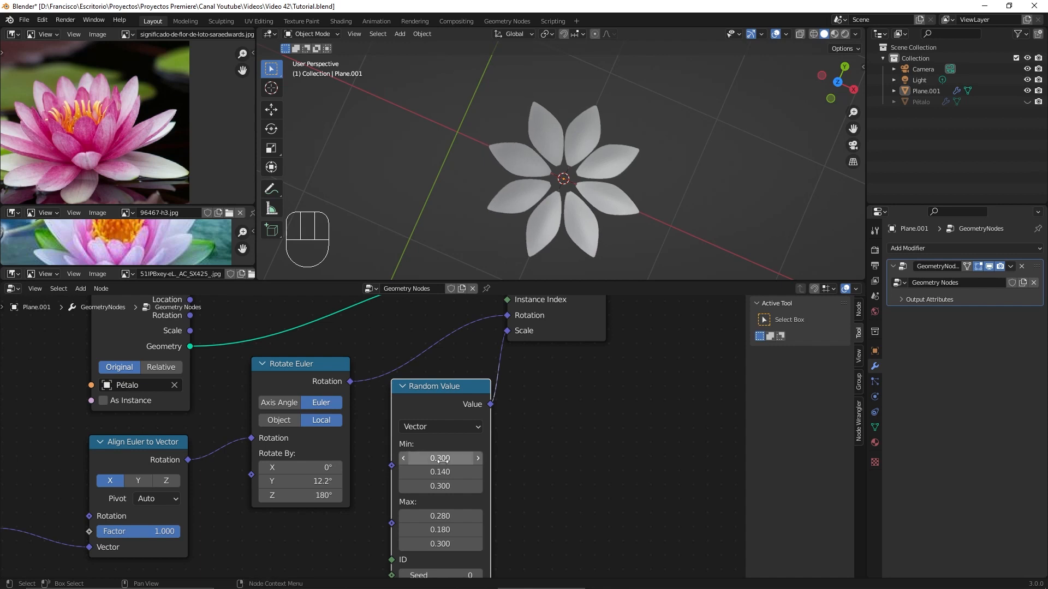
{"action": "scroll", "coordinate": [367, 435], "scroll_direction": "up", "scroll_amount": 1}
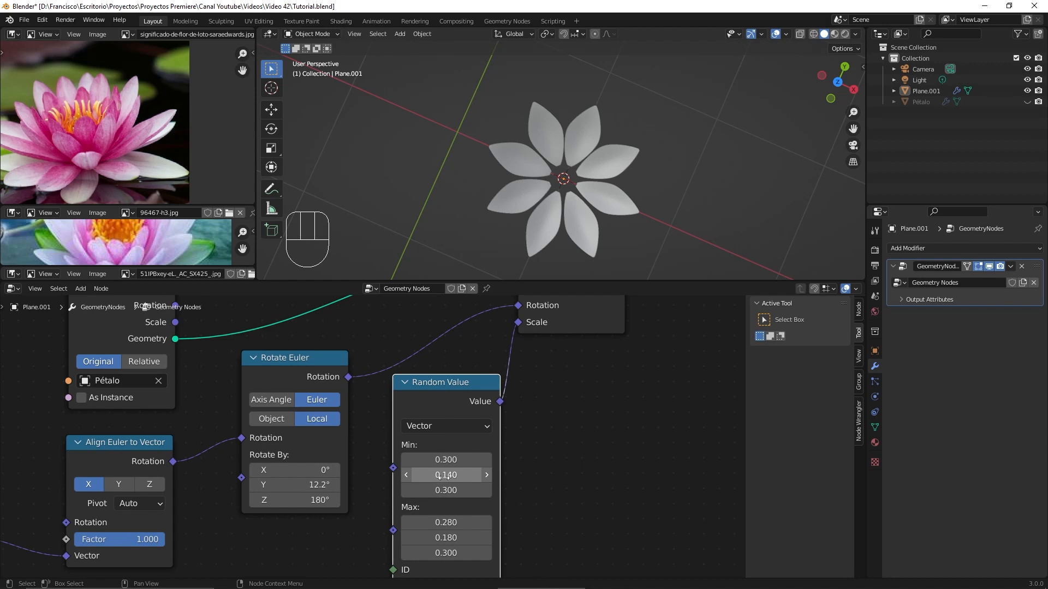
{"action": "middle_click_drag", "start_coordinate": [665, 224], "coordinate": [643, 115]}
{"action": "scroll", "coordinate": [622, 112], "scroll_direction": "up", "scroll_amount": 1}
{"action": "mouse_move", "coordinate": [461, 554]}
{"action": "left_mouse_down"}
{"action": "mouse_move", "coordinate": [485, 554]}
{"action": "mouse_move", "coordinate": [467, 554]}
{"action": "left_mouse_up"}
{"action": "middle_click_drag", "start_coordinate": [540, 197], "coordinate": [572, 202]}
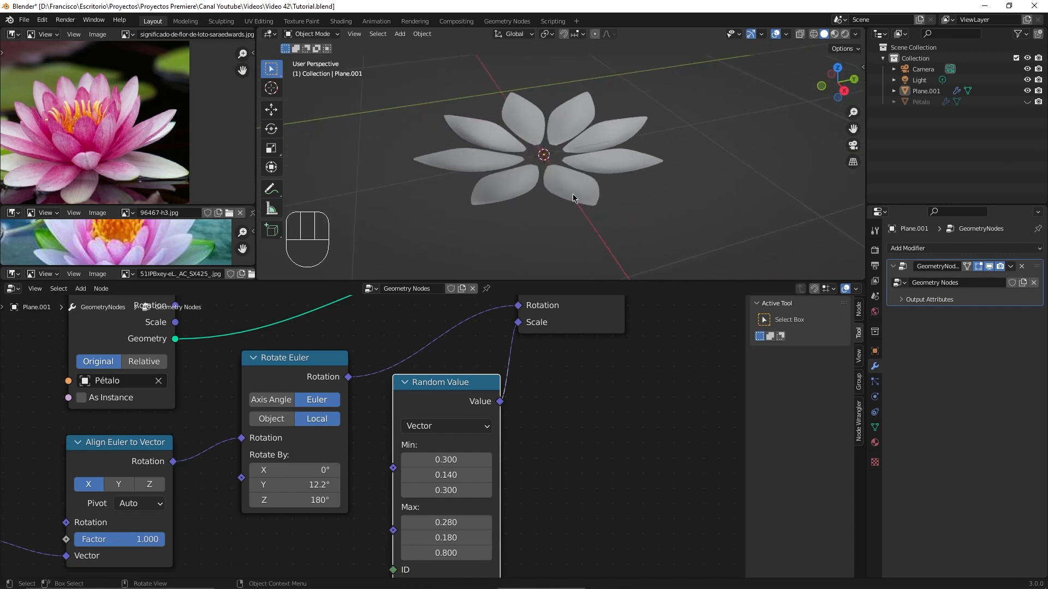
- Enlarge the area of the third reference image and frame the underside of the lotus in it
{"action": "scroll", "coordinate": [588, 427], "scroll_direction": "down", "scroll_amount": 2}
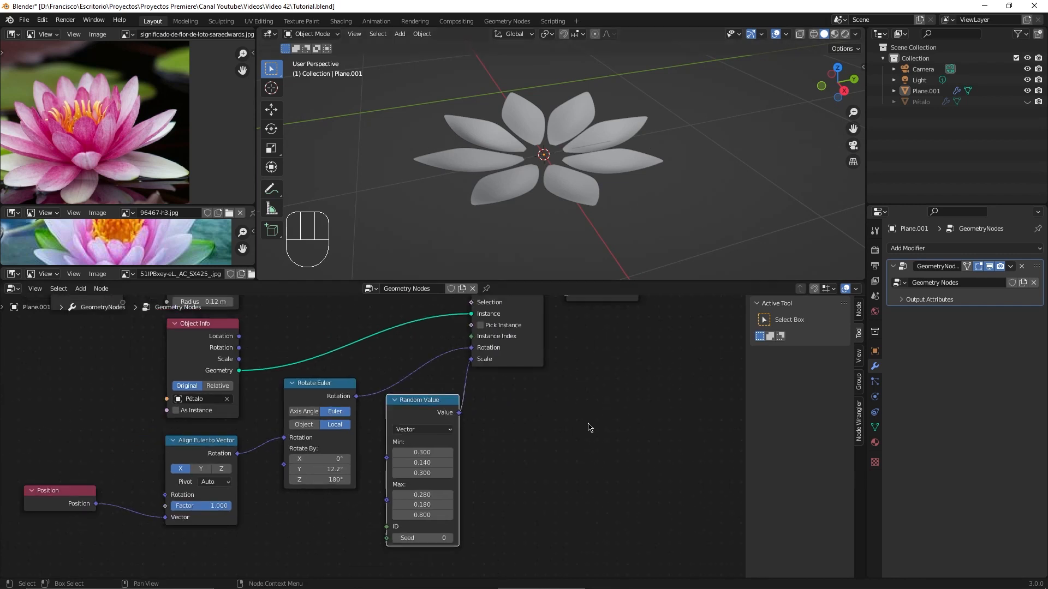
{"action": "scroll", "coordinate": [353, 494], "scroll_direction": "down", "scroll_amount": 2}
{"action": "scroll", "coordinate": [524, 377], "scroll_direction": "down", "scroll_amount": 1}
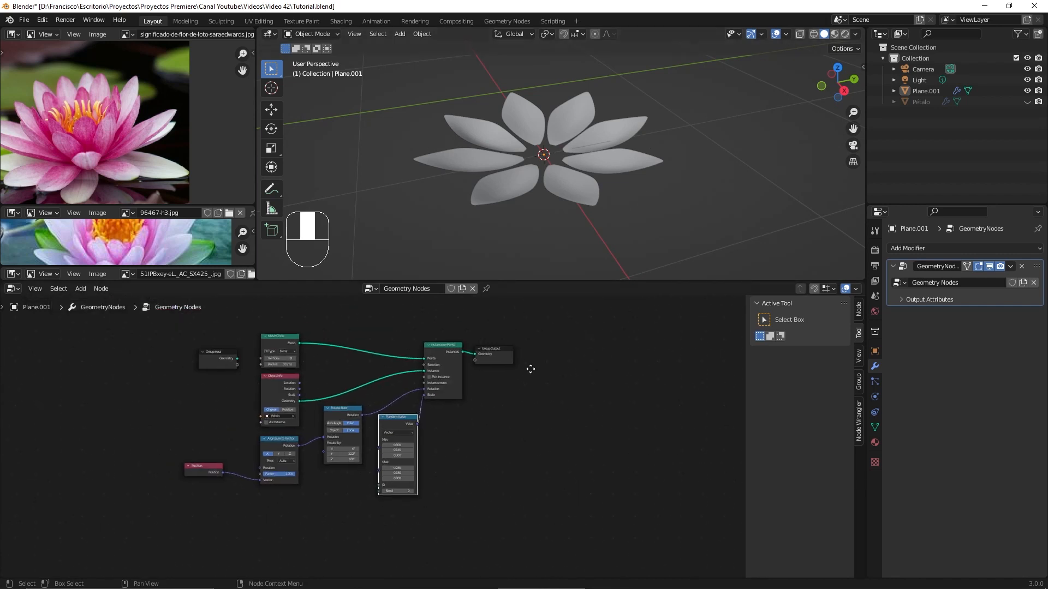
{"action": "middle_click_drag", "start_coordinate": [525, 376], "coordinate": [523, 465]}
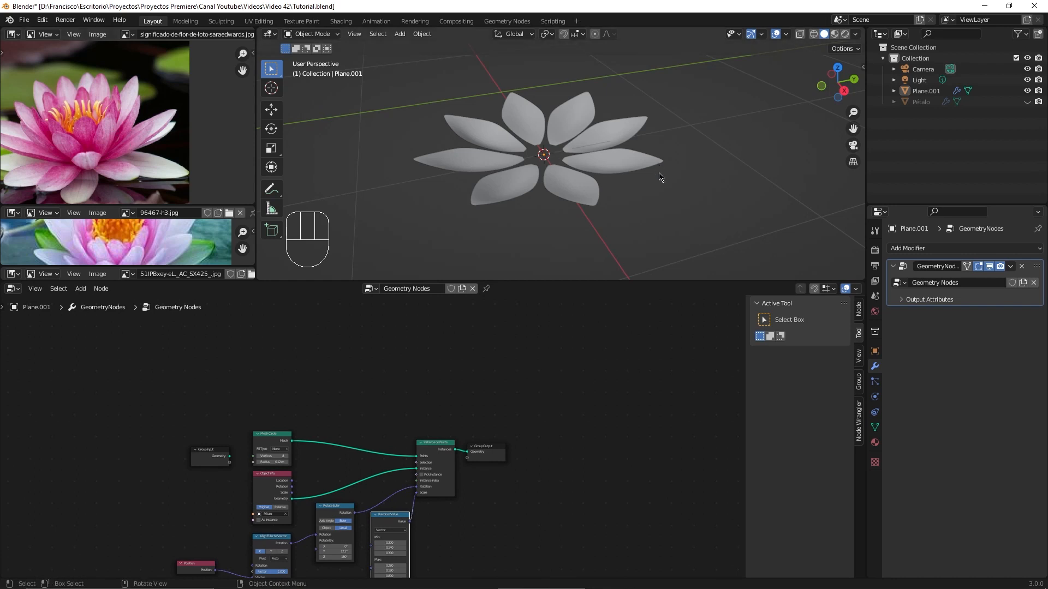
{"action": "scroll", "coordinate": [473, 497], "scroll_direction": "up", "scroll_amount": 2}
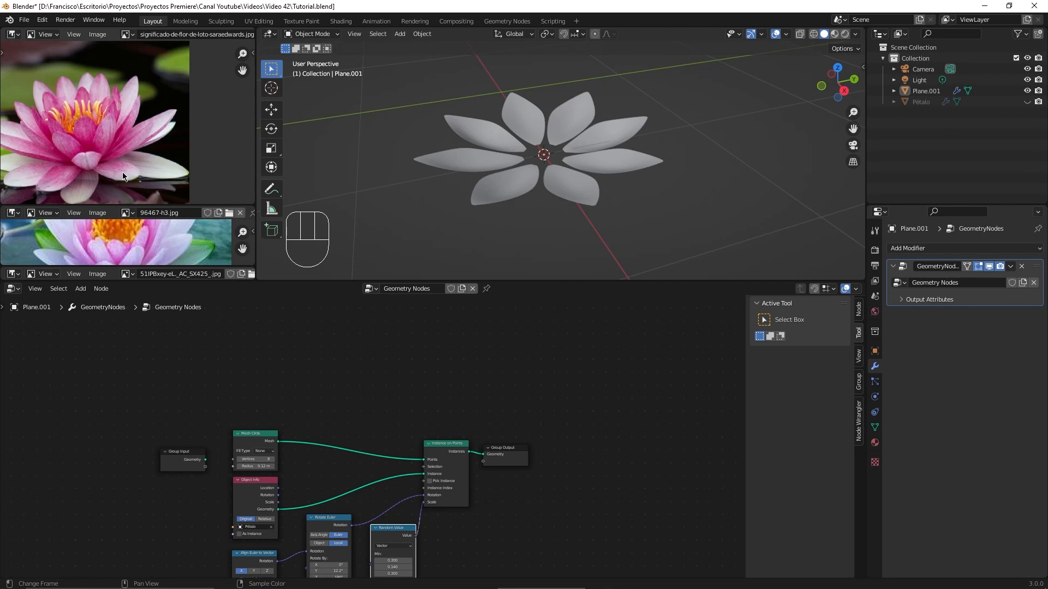
{"action": "left_click_drag", "start_coordinate": [122, 206], "coordinate": [122, 141]}
{"action": "left_click_drag", "start_coordinate": [108, 267], "coordinate": [109, 159]}
{"action": "key", "text": "Home"}
{"action": "scroll", "coordinate": [178, 235], "scroll_direction": "up", "scroll_amount": 3}
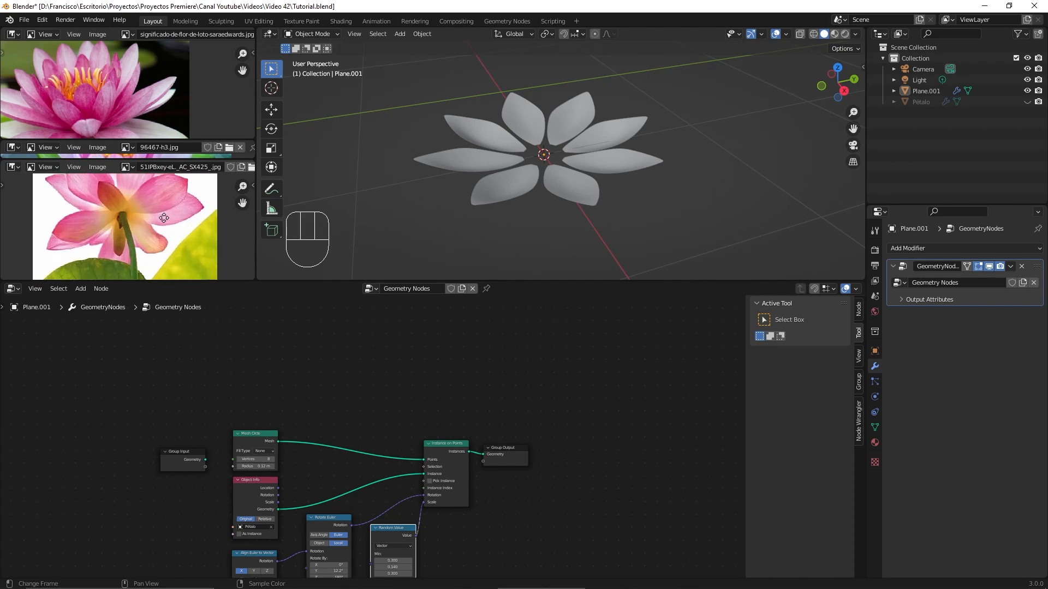
{"action": "middle_click_drag", "start_coordinate": [90, 222], "coordinate": [82, 231]}
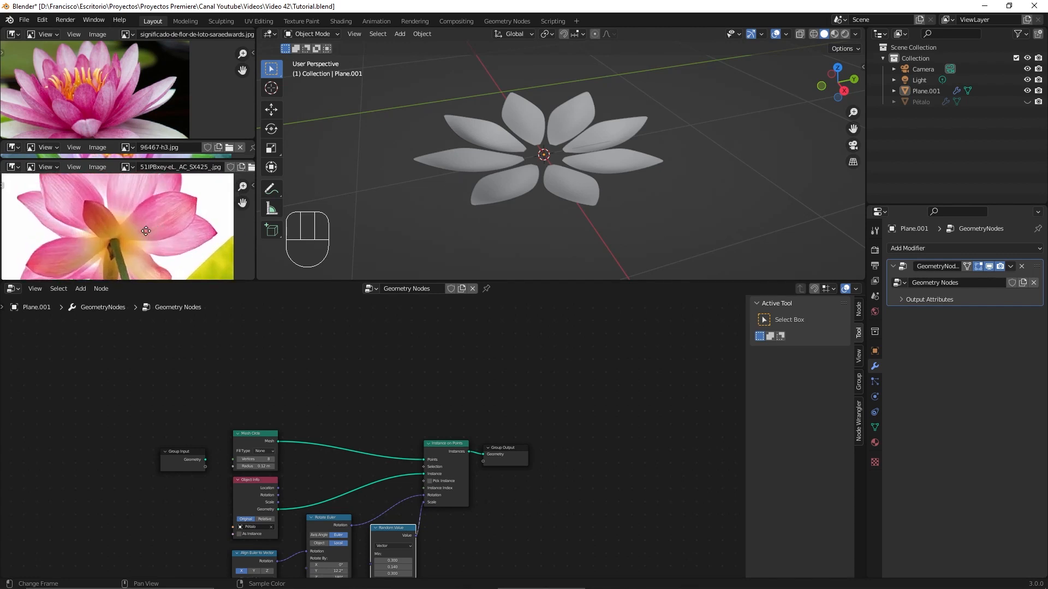
{"action": "middle_click_drag", "start_coordinate": [146, 231], "coordinate": [165, 226]}
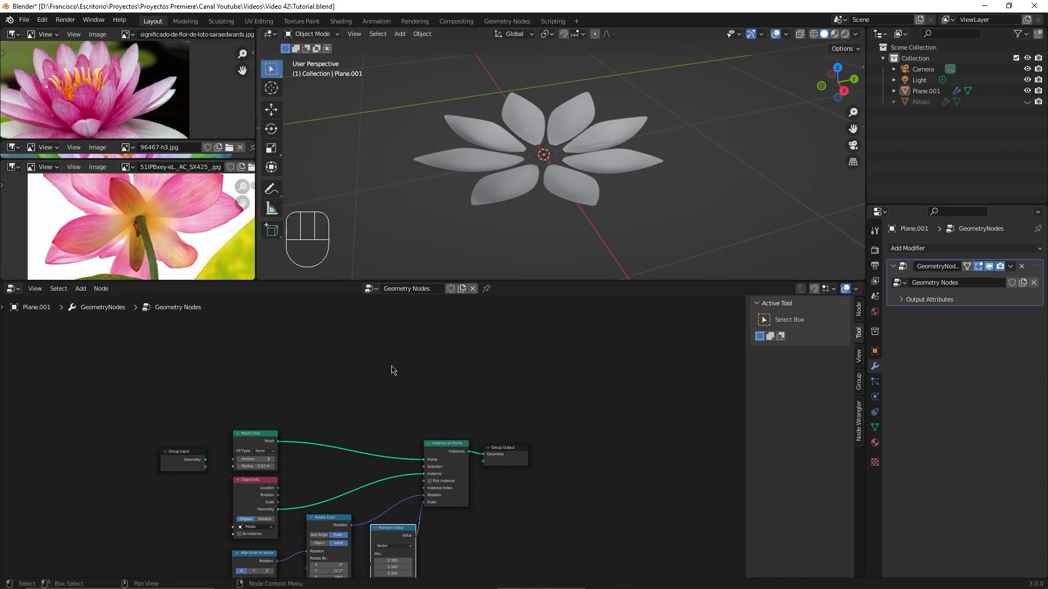
- Set the Mesh Circle's vertices to 6 to reduce the number of petals
{"action": "scroll", "coordinate": [393, 341], "scroll_direction": "up", "scroll_amount": 3}
{"action": "scroll", "coordinate": [272, 382], "scroll_direction": "up", "scroll_amount": 2}
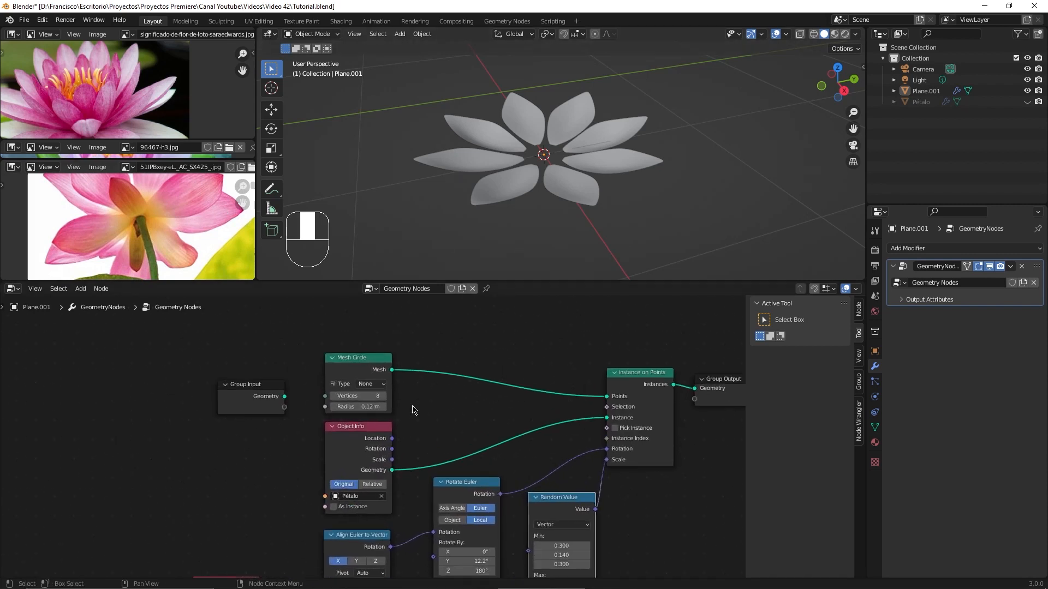
{"action": "left_click", "coordinate": [320, 382]}
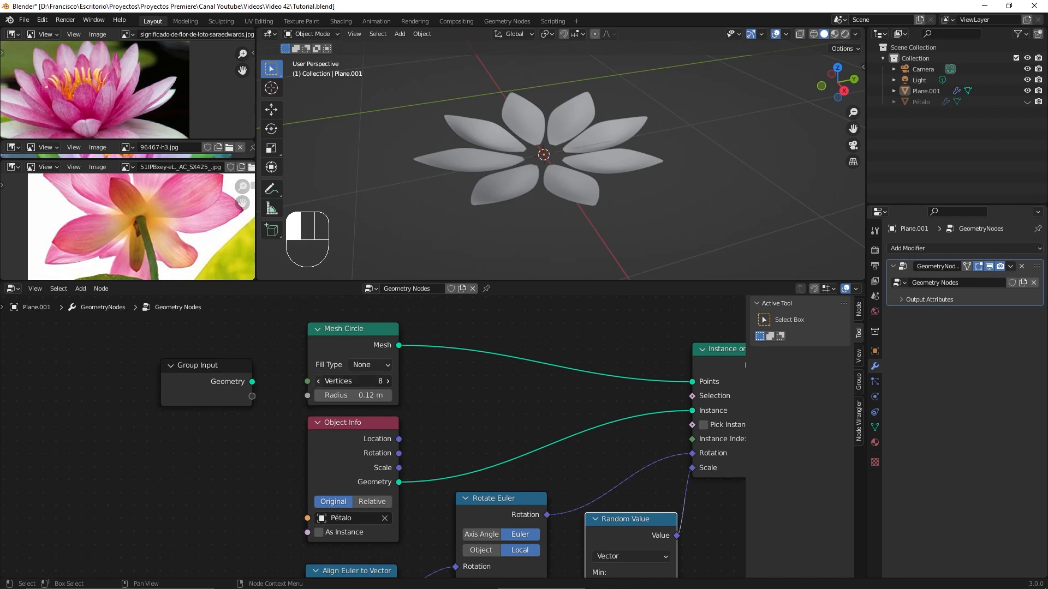
{"action": "left_click", "coordinate": [319, 382]}
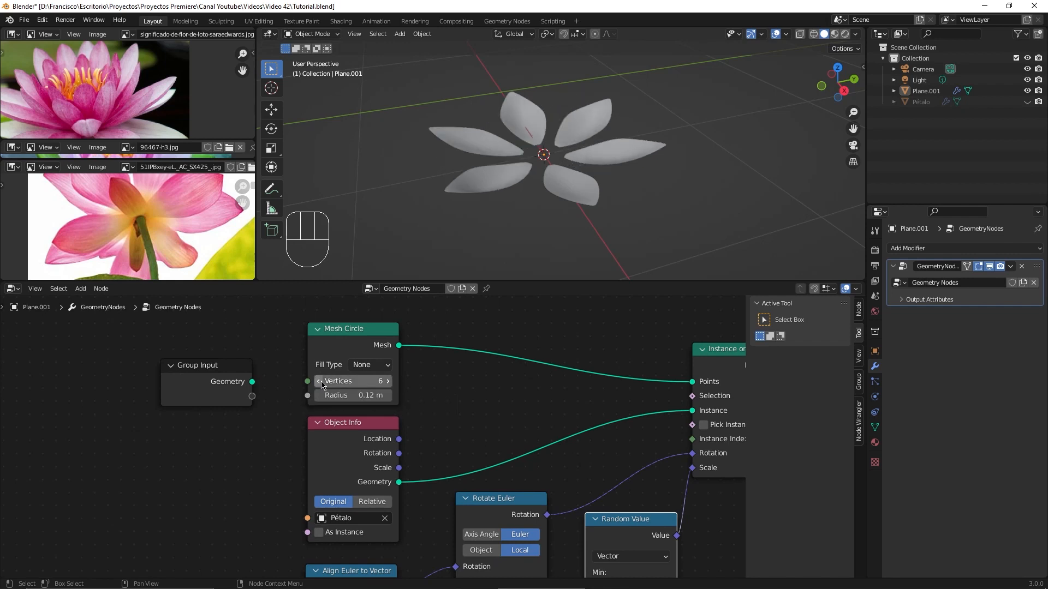
- Move Group Output farther from Instance on Points and nudge the Rotate Euler and Random Value nodes apart
{"action": "scroll", "coordinate": [577, 404], "scroll_direction": "down", "scroll_amount": 4}
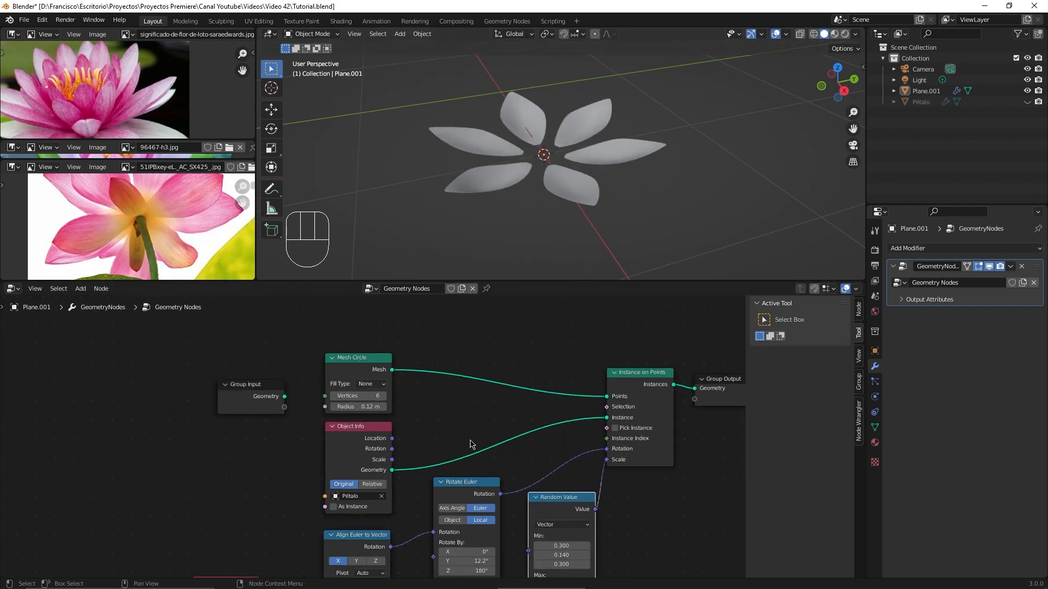
{"action": "left_click_drag", "start_coordinate": [567, 408], "coordinate": [637, 405]}
{"action": "middle_click_drag", "start_coordinate": [564, 458], "coordinate": [580, 419]}
{"action": "left_click_drag", "start_coordinate": [449, 431], "coordinate": [489, 430]}
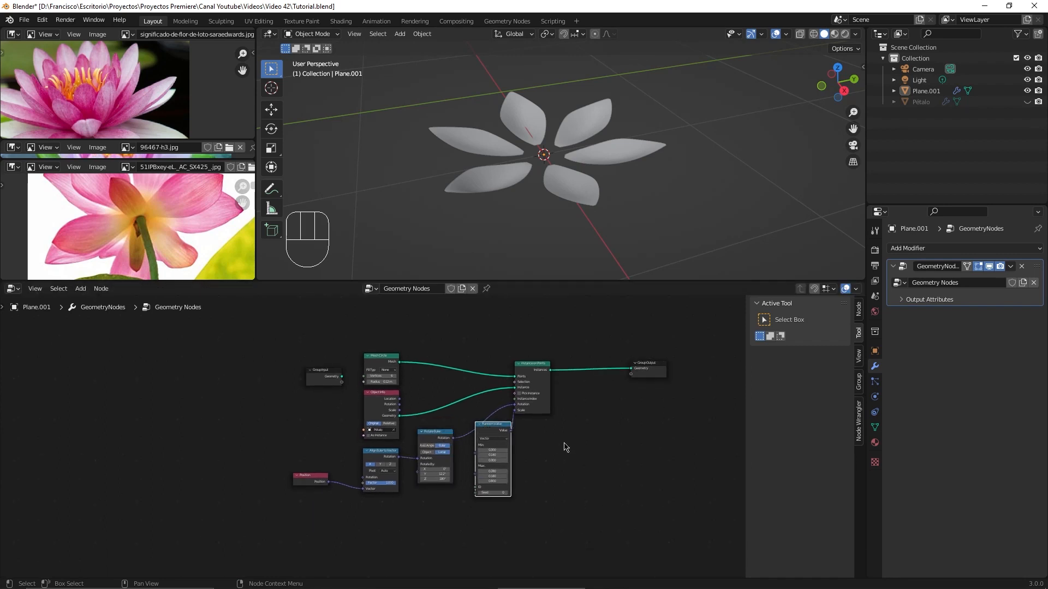
{"action": "scroll", "coordinate": [549, 444], "scroll_direction": "up", "scroll_amount": 3}
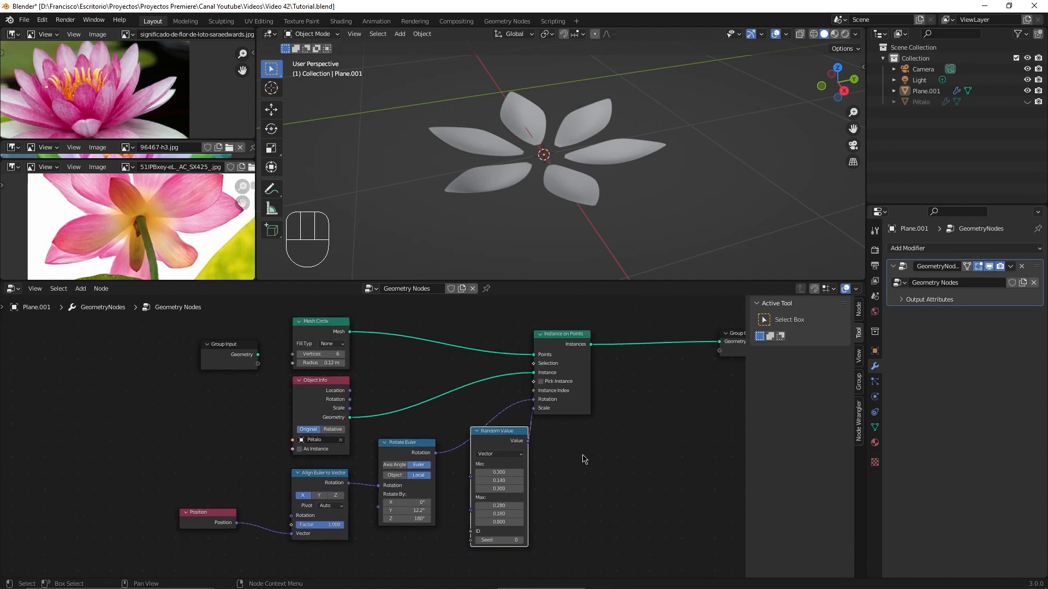
{"action": "scroll", "coordinate": [601, 431], "scroll_direction": "up", "scroll_amount": 2}
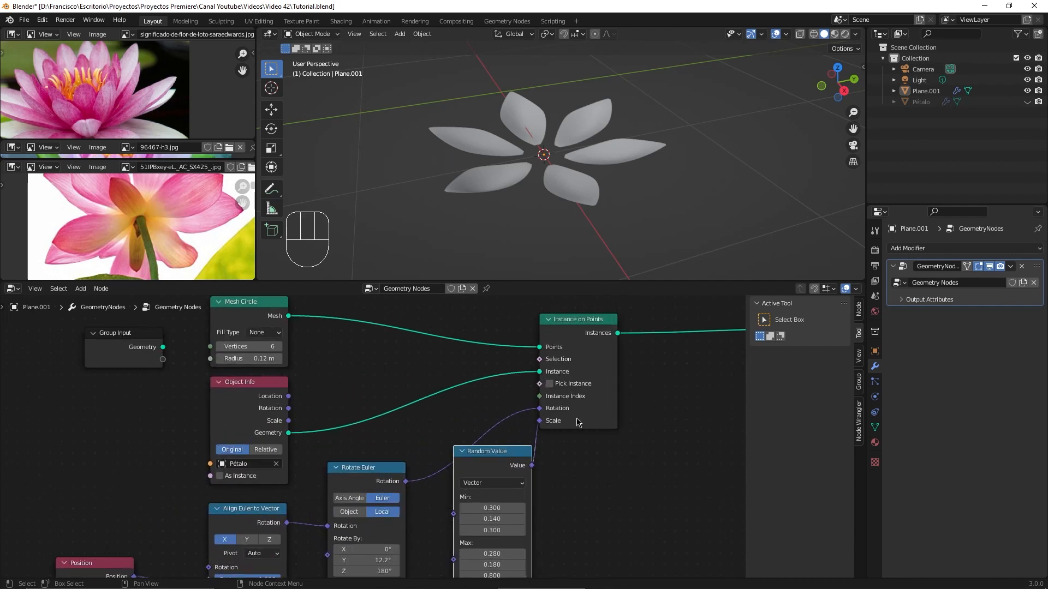
- Collapse the Instance on Points node and rearrange the Random Value, Rotate Euler, Object Info and Mesh Circle nodes closer to it
{"action": "left_click", "coordinate": [549, 320]}
{"action": "left_click_drag", "start_coordinate": [565, 322], "coordinate": [593, 353]}
{"action": "left_click_drag", "start_coordinate": [500, 452], "coordinate": [528, 451]}
{"action": "left_click_drag", "start_coordinate": [380, 474], "coordinate": [437, 437]}
{"action": "left_click_drag", "start_coordinate": [264, 388], "coordinate": [293, 392]}
{"action": "left_click_drag", "start_coordinate": [242, 332], "coordinate": [396, 351]}
{"action": "scroll", "coordinate": [346, 435], "scroll_direction": "down", "scroll_amount": 3}
{"action": "middle_click_drag", "start_coordinate": [323, 524], "coordinate": [357, 442]}
{"action": "middle_click_drag", "start_coordinate": [496, 380], "coordinate": [494, 386]}
{"action": "middle_click_drag", "start_coordinate": [592, 376], "coordinate": [552, 423]}
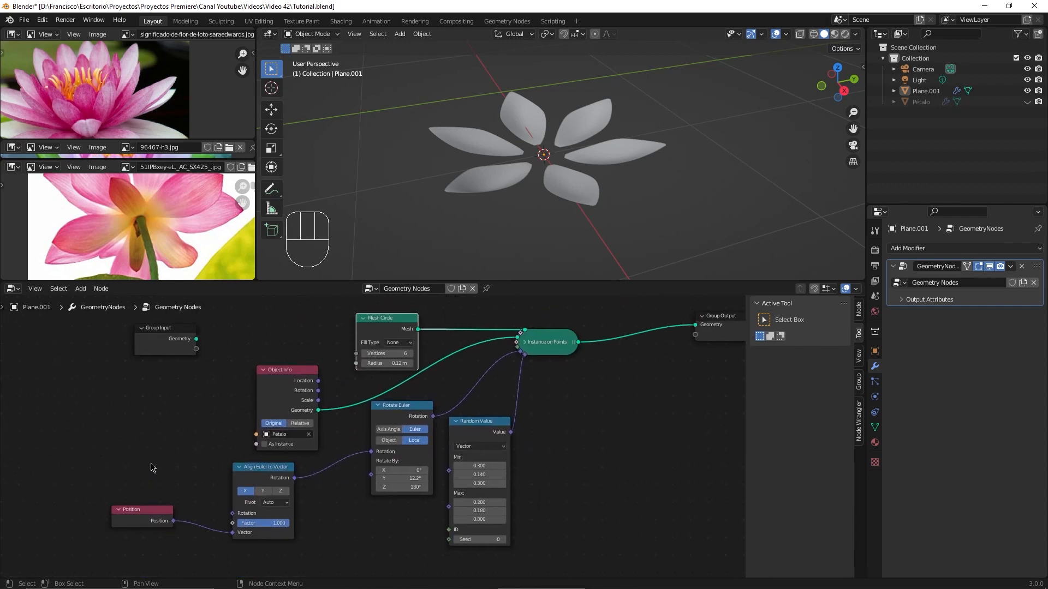
- Group the Object Info, Align Euler to Vector and Position nodes into one node group and return to the main node tree
{"action": "left_click_drag", "start_coordinate": [292, 340], "coordinate": [229, 548]}
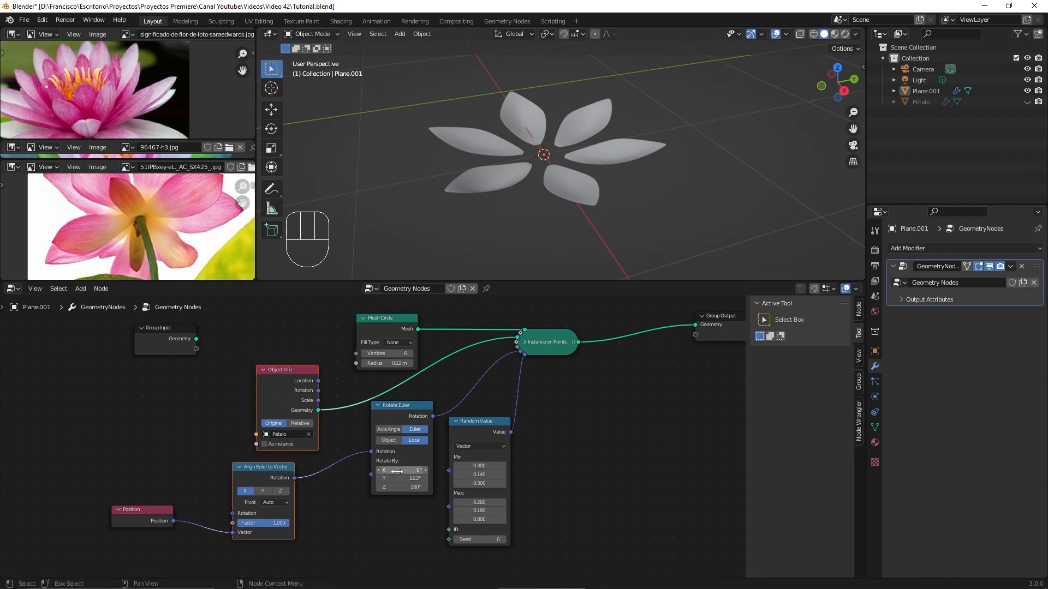
{"action": "left_click", "coordinate": [146, 513], "text": "shift"}
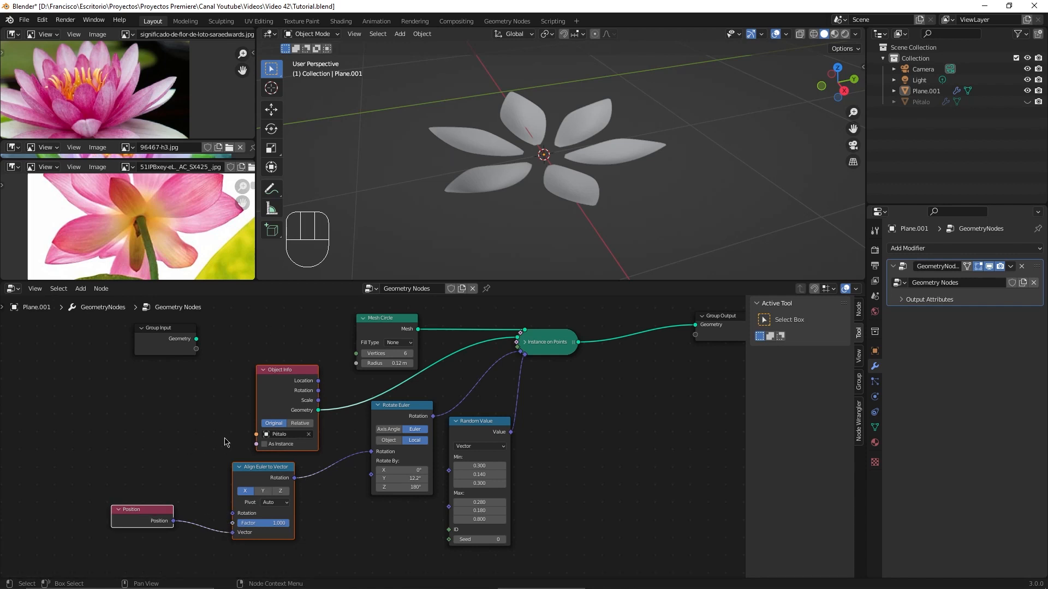
{"action": "key", "text": "ctrl+g"}
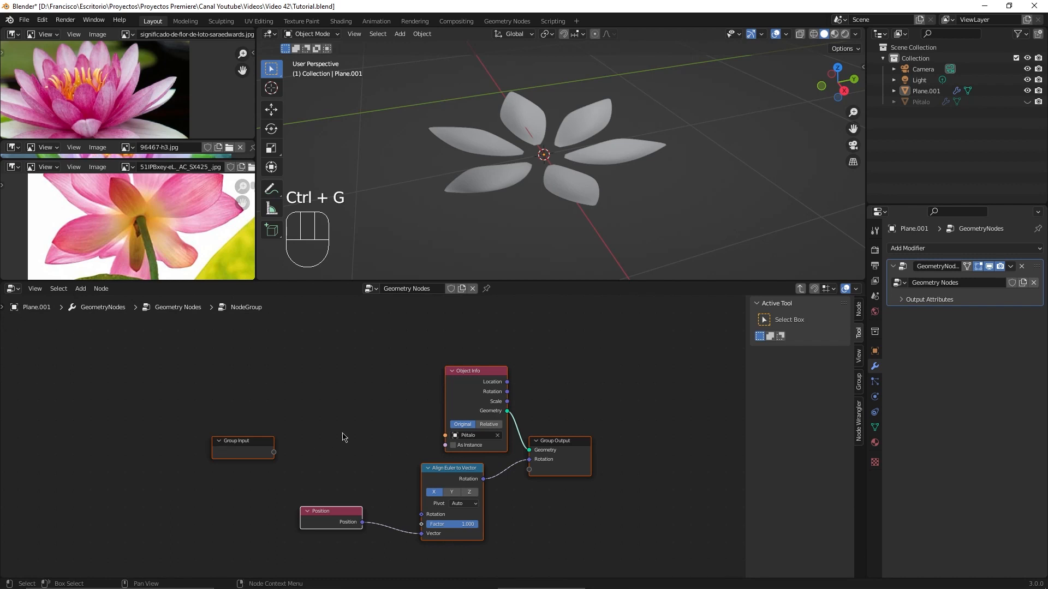
{"action": "key", "text": "Tab"}
- Arrange the new node group, Rotate Euler, Mesh Circle and collapsed Instance on Points nodes into a compact cluster
{"action": "left_click_drag", "start_coordinate": [224, 457], "coordinate": [331, 406]}
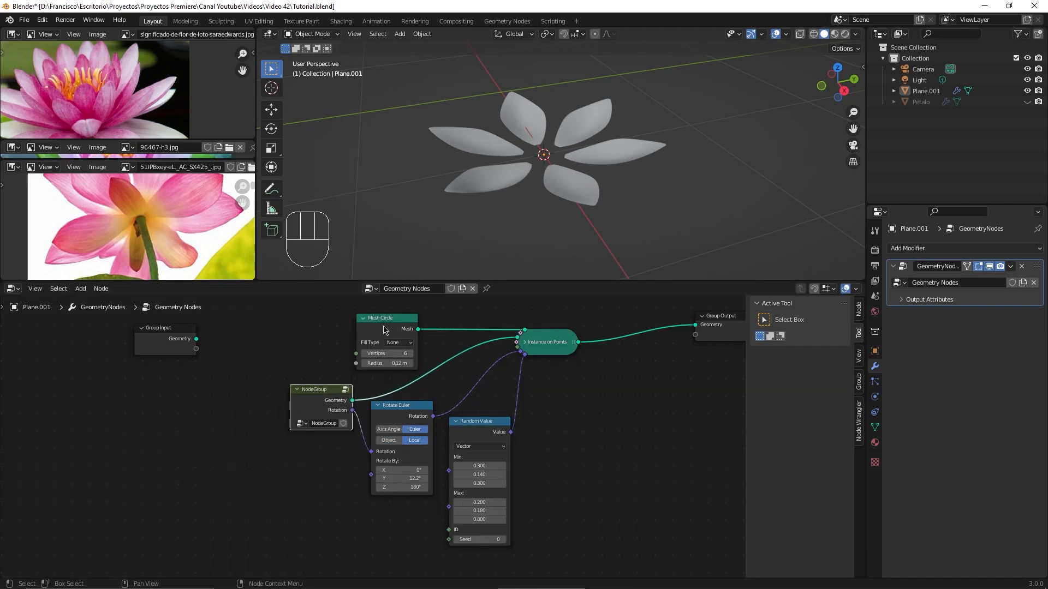
{"action": "left_click_drag", "start_coordinate": [385, 331], "coordinate": [398, 330]}
{"action": "left_click_drag", "start_coordinate": [416, 410], "coordinate": [416, 405]}
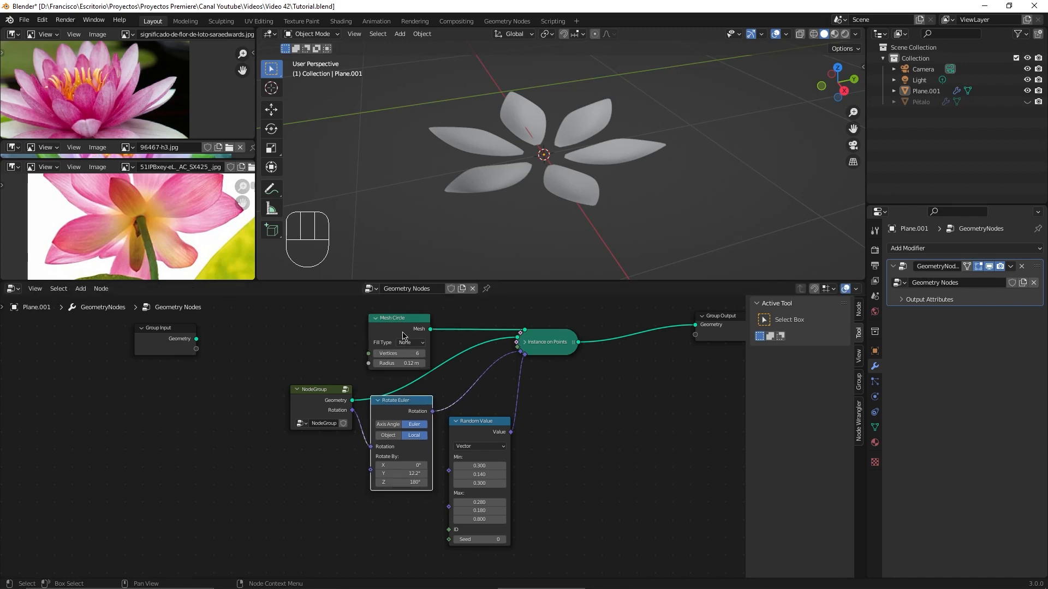
{"action": "left_click_drag", "start_coordinate": [548, 342], "coordinate": [553, 407]}
{"action": "left_click_drag", "start_coordinate": [418, 403], "coordinate": [424, 419]}
{"action": "left_click_drag", "start_coordinate": [409, 328], "coordinate": [462, 354]}
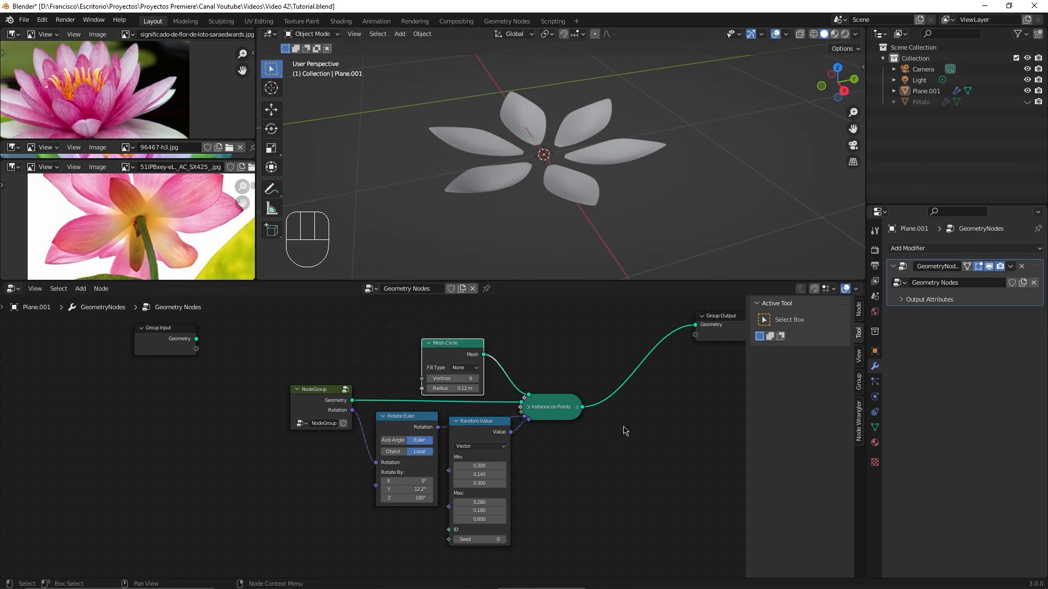
{"action": "scroll", "coordinate": [625, 431], "scroll_direction": "down", "scroll_amount": 2}
{"action": "mouse_move", "coordinate": [640, 359]}
{"action": "left_mouse_down"}
{"action": "mouse_move", "coordinate": [606, 367]}
{"action": "mouse_move", "coordinate": [648, 365]}
{"action": "left_mouse_up"}
- Duplicate the whole petal cluster, from the node group to Instance on Points, and place the copy above the original
{"action": "left_click_drag", "start_coordinate": [303, 332], "coordinate": [470, 521]}
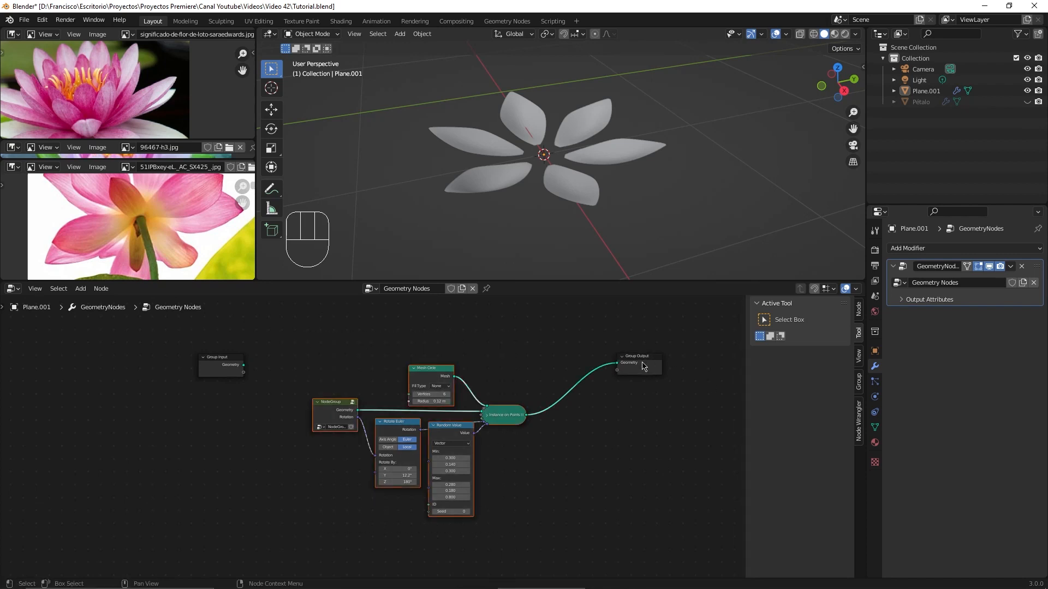
{"action": "scroll", "coordinate": [498, 363], "scroll_direction": "down", "scroll_amount": 1}
{"action": "middle_click_drag", "start_coordinate": [476, 355], "coordinate": [470, 420], "text": "shift"}
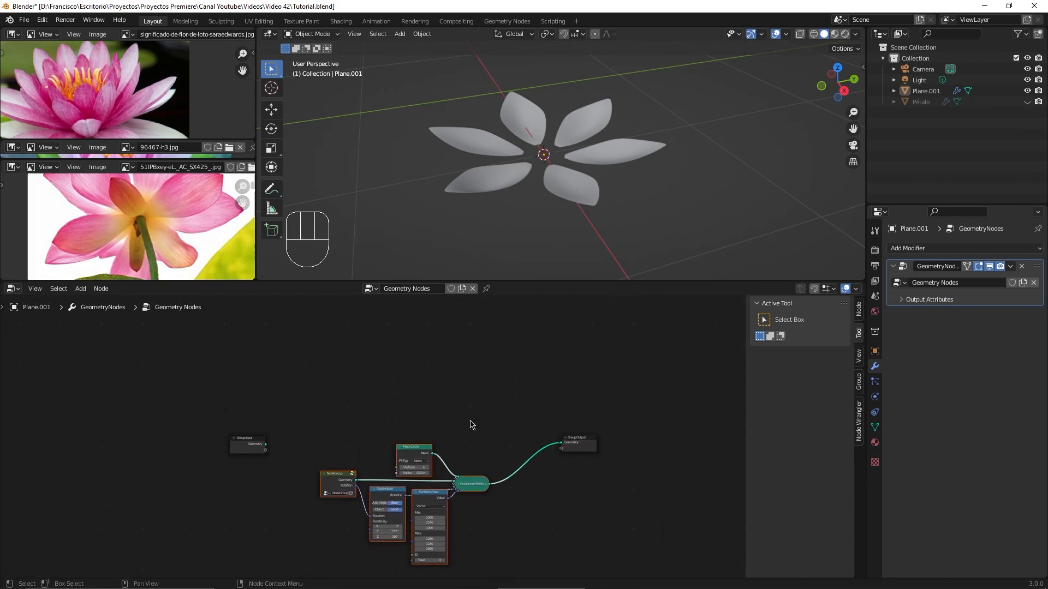
{"action": "key", "text": "shift+d"}
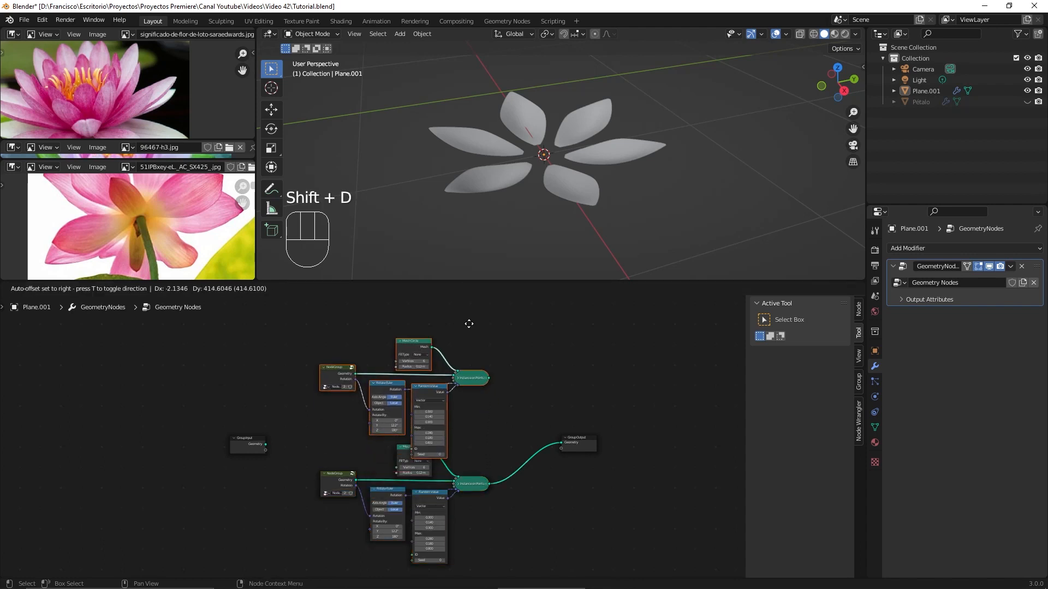
{"action": "left_click", "coordinate": [470, 568]}
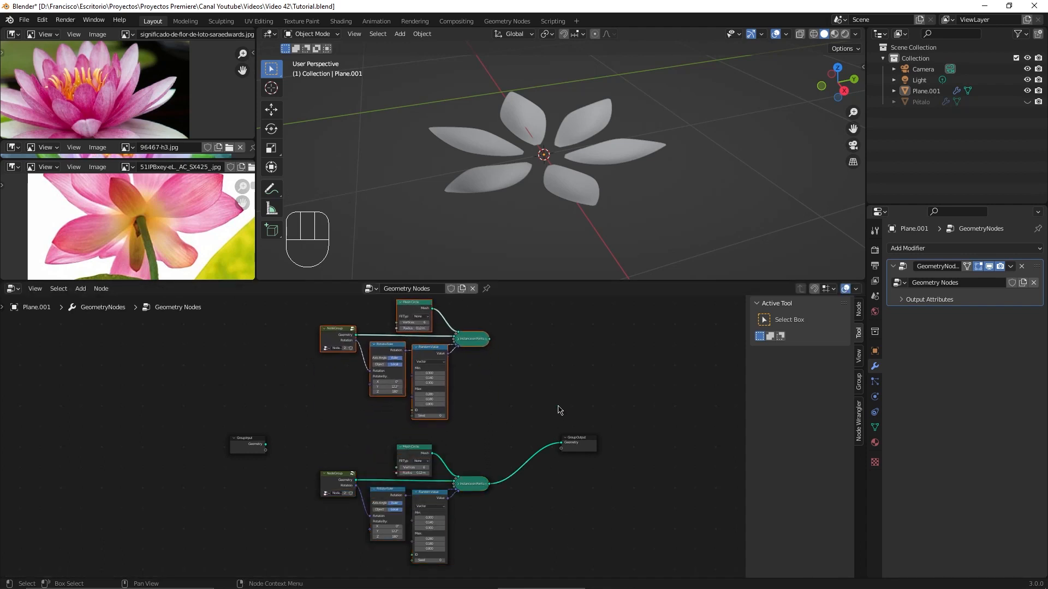
- Insert a Join Geometry node before Group Output and connect the duplicated Instance on Points to it as well
{"action": "middle_click_drag", "start_coordinate": [588, 393], "coordinate": [496, 421]}
{"action": "scroll", "coordinate": [468, 427], "scroll_direction": "up", "scroll_amount": 2}
{"action": "left_click_drag", "start_coordinate": [476, 482], "coordinate": [518, 423]}
{"action": "key", "text": "shift+a"}
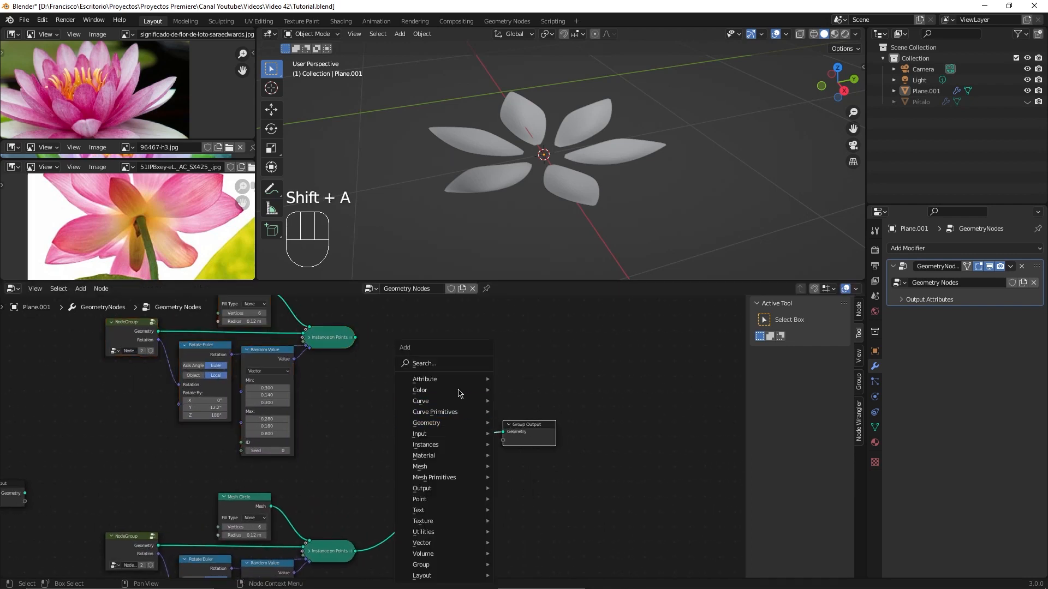
{"action": "type", "text": "joi"}
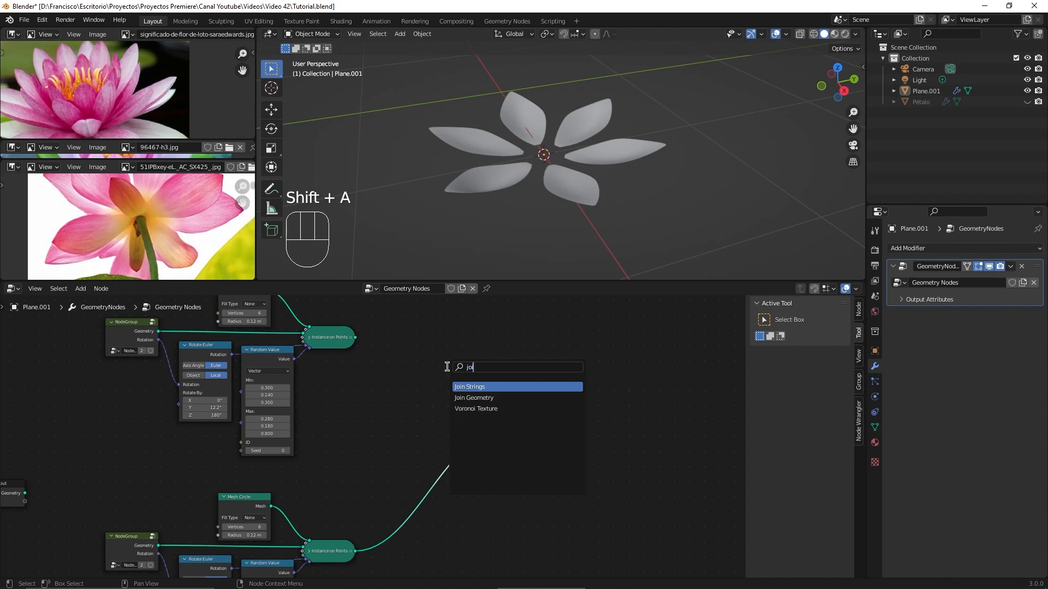
{"action": "left_click", "coordinate": [473, 398]}
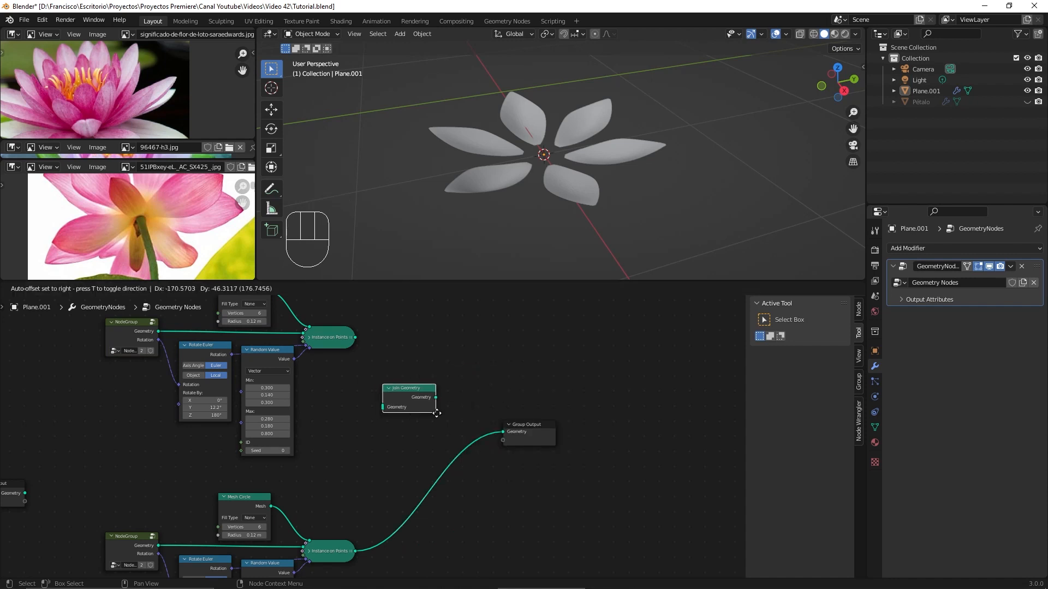
{"action": "left_click", "coordinate": [455, 449]}
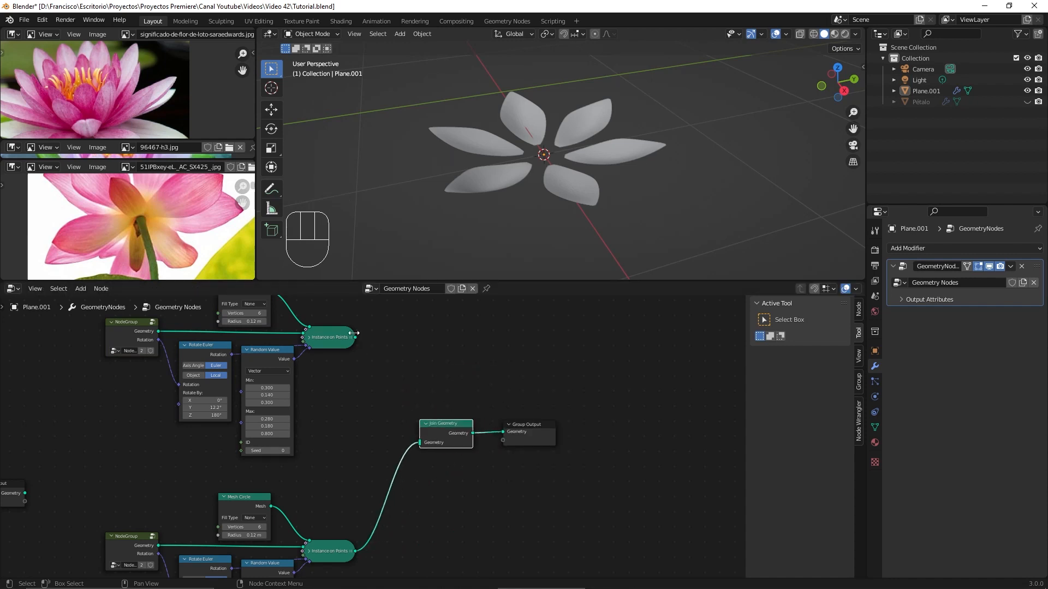
{"action": "left_click_drag", "start_coordinate": [355, 339], "coordinate": [361, 350]}
{"action": "left_click_drag", "start_coordinate": [415, 435], "coordinate": [419, 445]}
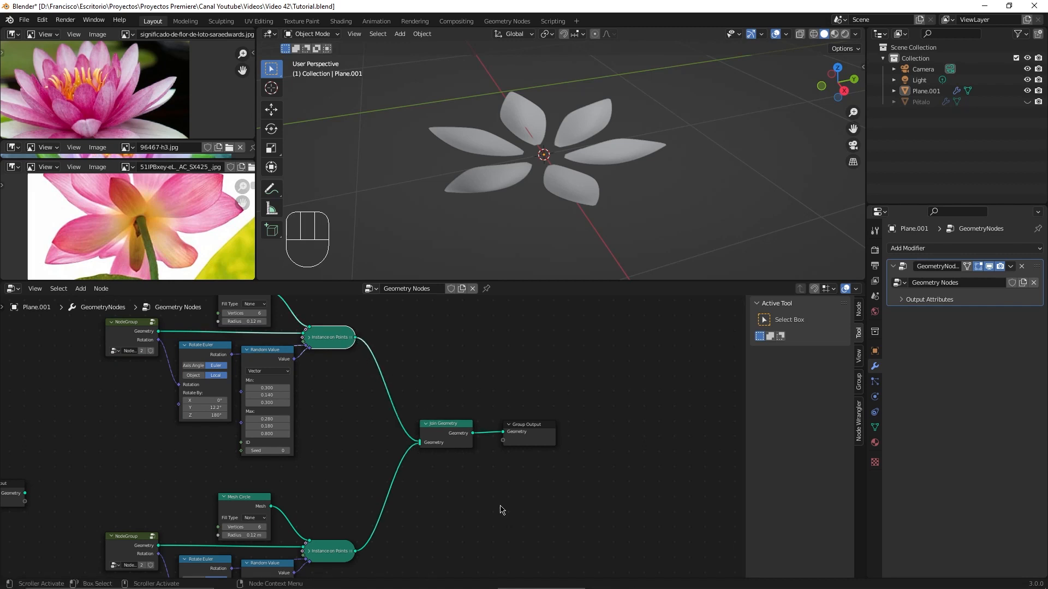
- Set the duplicated Rotate Euler node's Y rotation to 22.9° to raise the second layer of petals
{"action": "scroll", "coordinate": [380, 436], "scroll_direction": "down", "scroll_amount": 2}
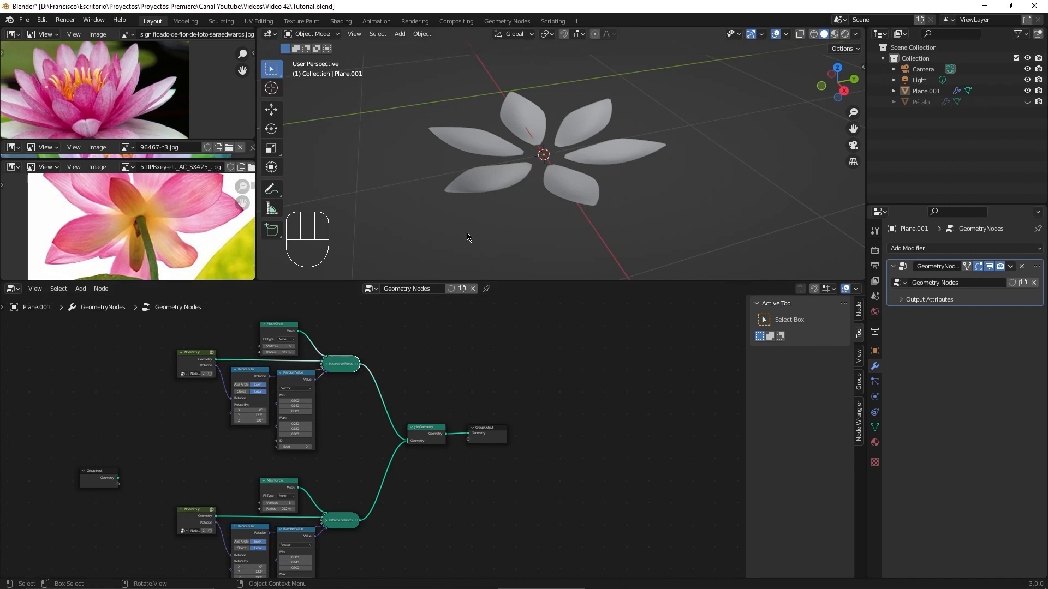
{"action": "scroll", "coordinate": [318, 526], "scroll_direction": "up", "scroll_amount": 4}
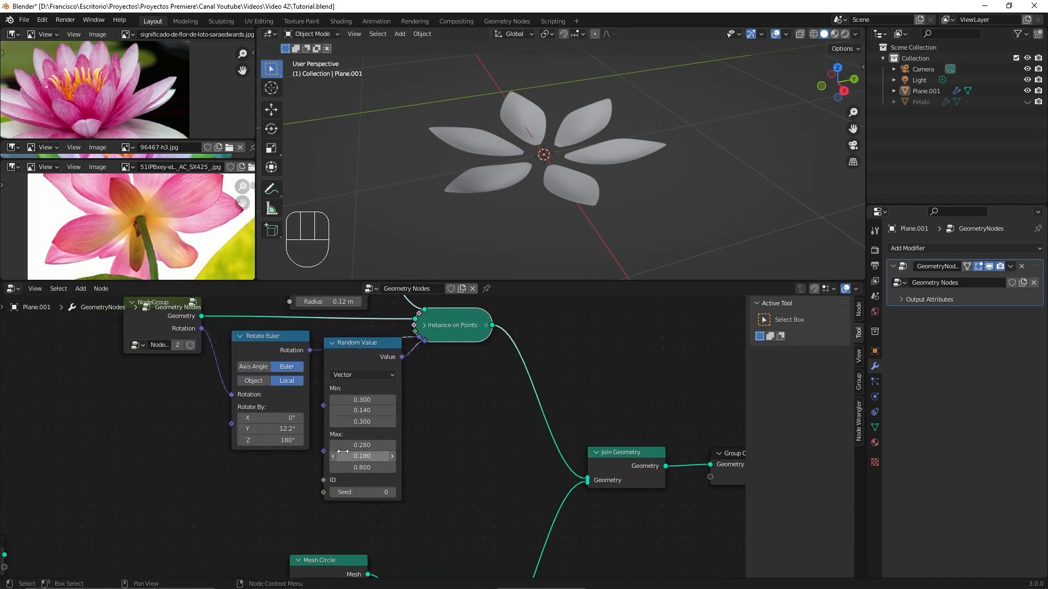
{"action": "scroll", "coordinate": [343, 451], "scroll_direction": "up", "scroll_amount": 1}
{"action": "scroll", "coordinate": [263, 456], "scroll_direction": "down", "scroll_amount": 1}
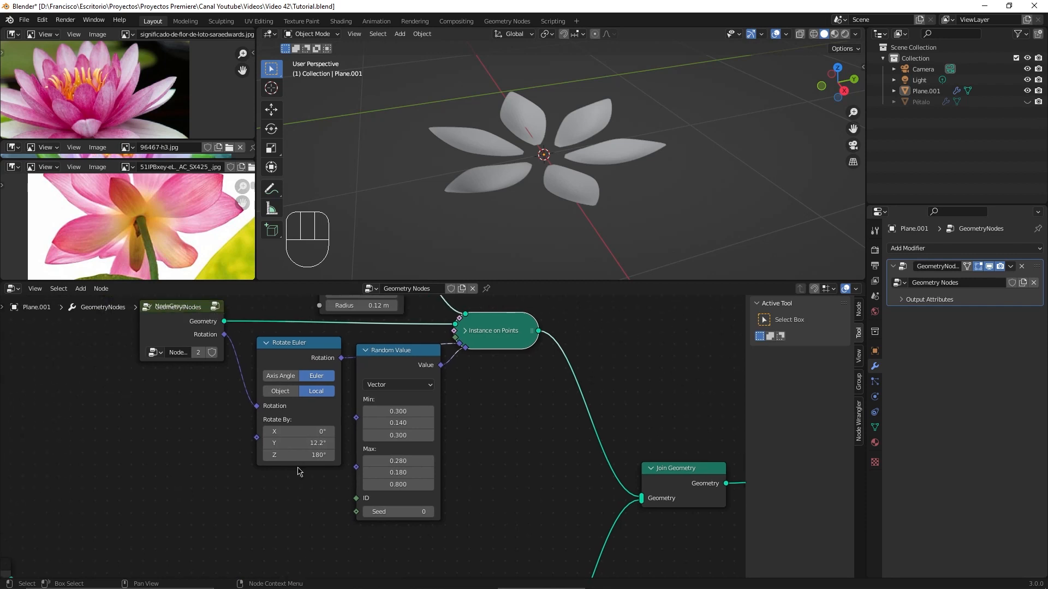
{"action": "scroll", "coordinate": [297, 468], "scroll_direction": "up", "scroll_amount": 2}
{"action": "left_click_drag", "start_coordinate": [276, 450], "coordinate": [280, 451]}
{"action": "scroll", "coordinate": [653, 161], "scroll_direction": "up", "scroll_amount": 3}
{"action": "middle_click_drag", "start_coordinate": [652, 160], "coordinate": [670, 155]}
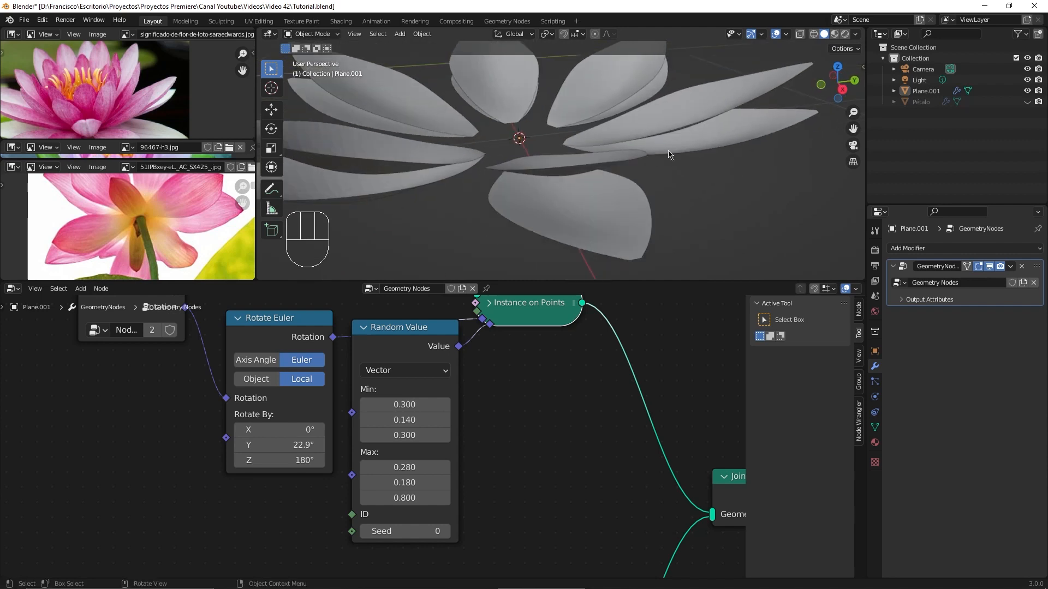
{"action": "scroll", "coordinate": [655, 164], "scroll_direction": "down", "scroll_amount": 3}
{"action": "scroll", "coordinate": [567, 388], "scroll_direction": "down", "scroll_amount": 2}
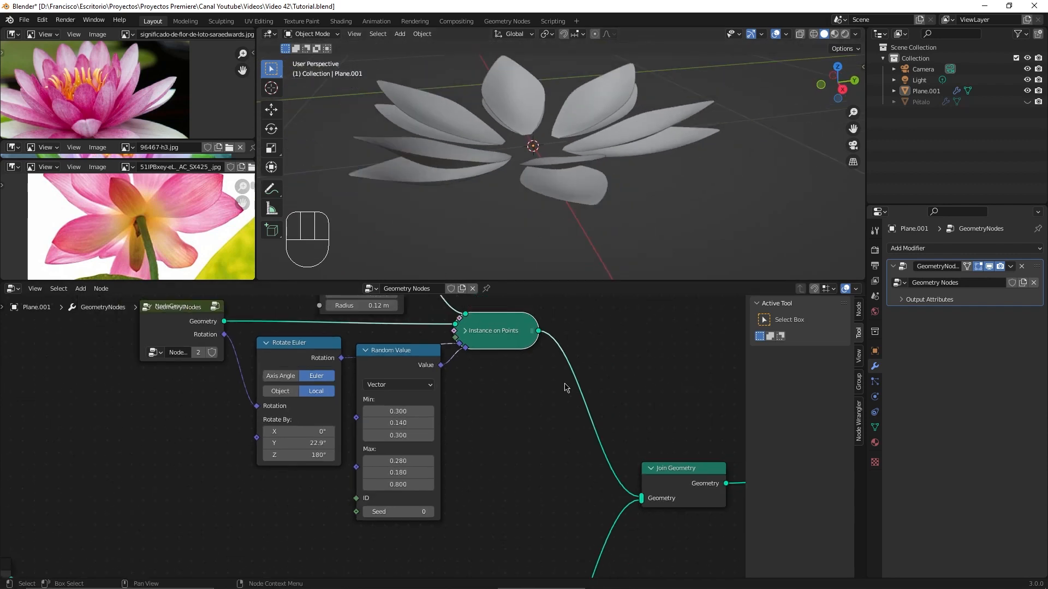
- Set the duplicated Mesh Circle's vertices to 8 and its layer's Rotate Euler Z rotation to 191°
{"action": "middle_click_drag", "start_coordinate": [540, 409], "coordinate": [513, 470], "text": "shift"}
{"action": "scroll", "coordinate": [512, 468], "scroll_direction": "down", "scroll_amount": 1}
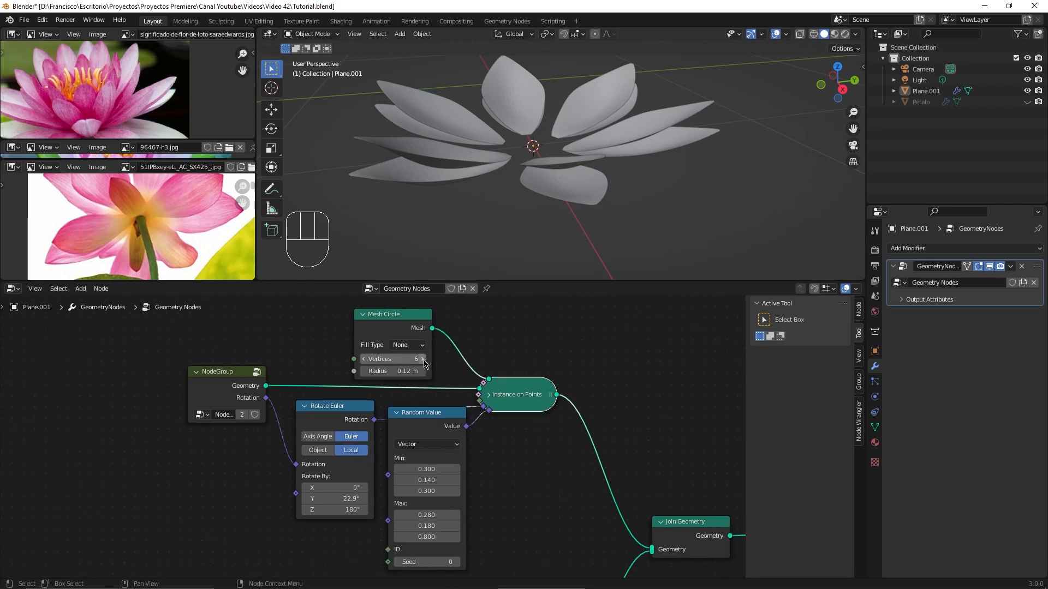
{"action": "left_click", "coordinate": [422, 359]}
{"action": "middle_click_drag", "start_coordinate": [540, 164], "coordinate": [550, 227]}
{"action": "left_click_drag", "start_coordinate": [341, 509], "coordinate": [367, 509]}
{"action": "scroll", "coordinate": [623, 182], "scroll_direction": "down", "scroll_amount": 2}
{"action": "middle_click_drag", "start_coordinate": [623, 181], "coordinate": [552, 243]}
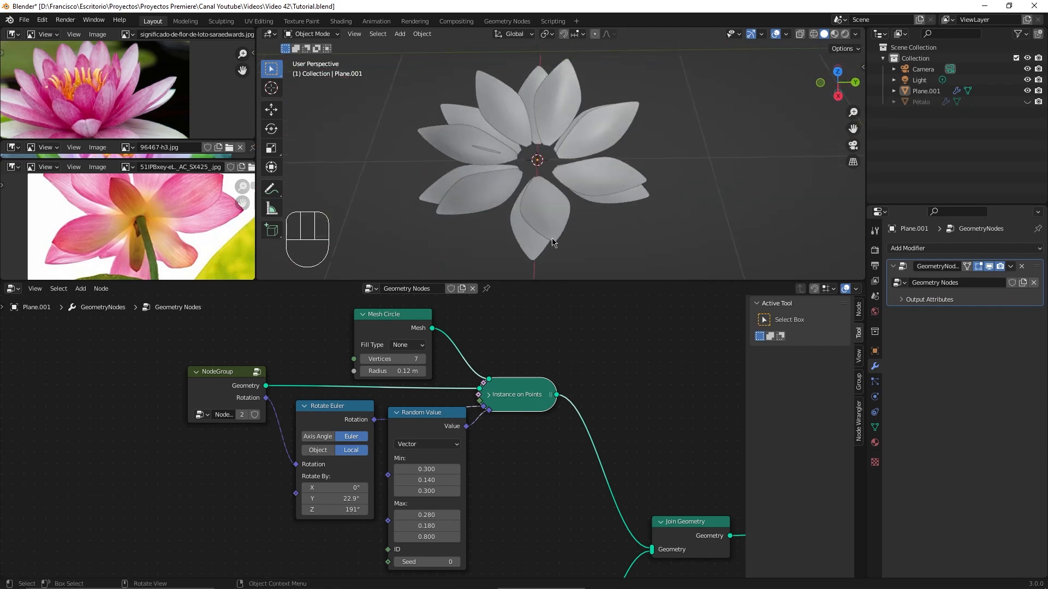
{"action": "left_click", "coordinate": [422, 359]}
{"action": "middle_click_drag", "start_coordinate": [545, 229], "coordinate": [562, 143]}
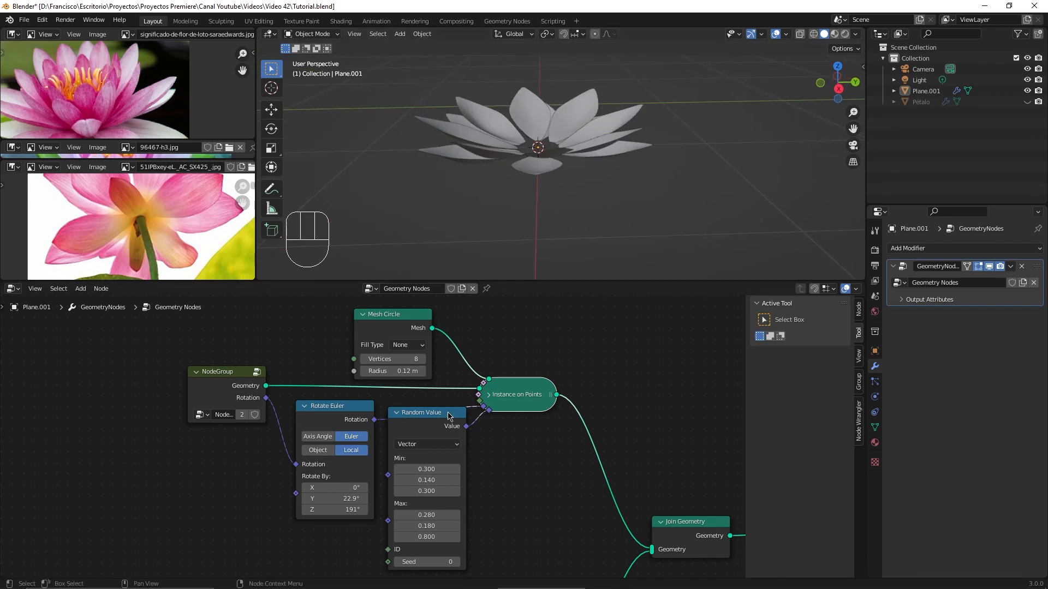
- Duplicate the second petal layer's node cluster and place the copy above it as a third layer
{"action": "scroll", "coordinate": [538, 484], "scroll_direction": "down", "scroll_amount": 4}
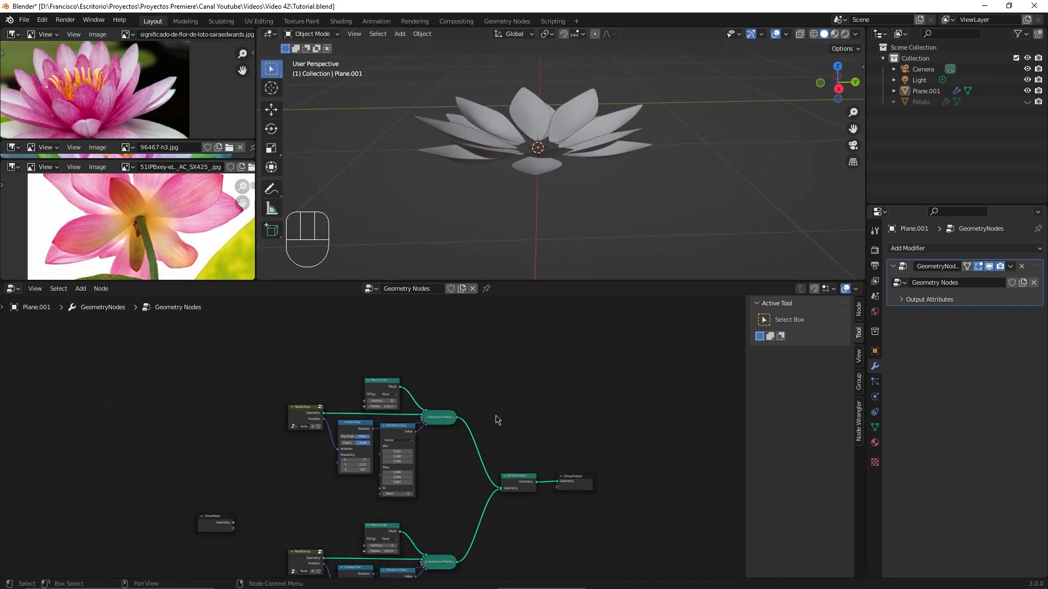
{"action": "scroll", "coordinate": [552, 371], "scroll_direction": "up", "scroll_amount": 1}
{"action": "middle_click_drag", "start_coordinate": [554, 175], "coordinate": [615, 212]}
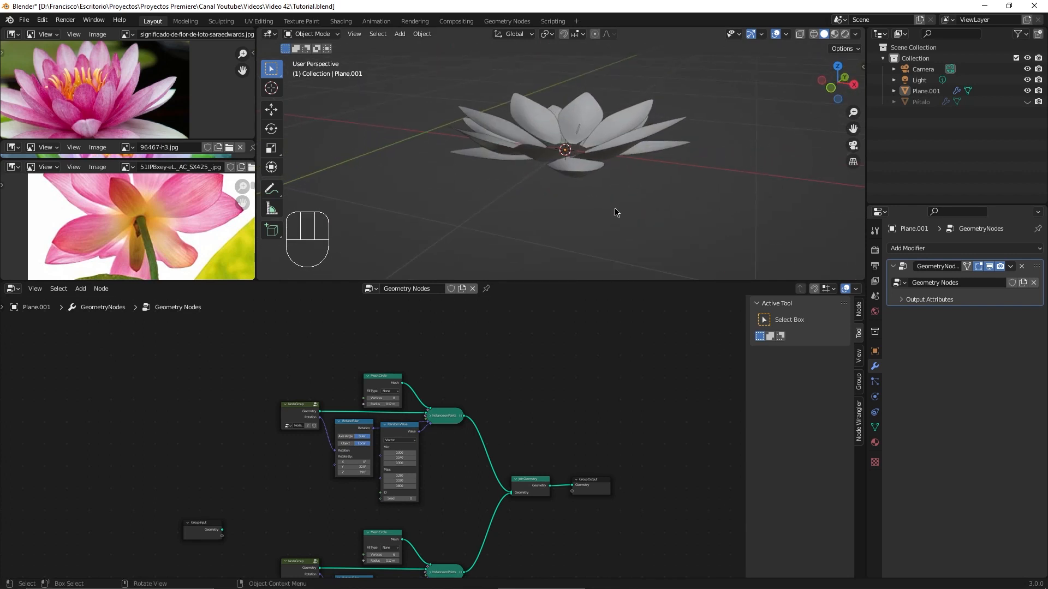
{"action": "scroll", "coordinate": [477, 467], "scroll_direction": "up", "scroll_amount": 2}
{"action": "left_click_drag", "start_coordinate": [243, 335], "coordinate": [485, 521]}
{"action": "scroll", "coordinate": [483, 491], "scroll_direction": "down", "scroll_amount": 2}
{"action": "middle_click_drag", "start_coordinate": [484, 373], "coordinate": [463, 426], "text": "shift"}
{"action": "key", "text": "shift+d"}
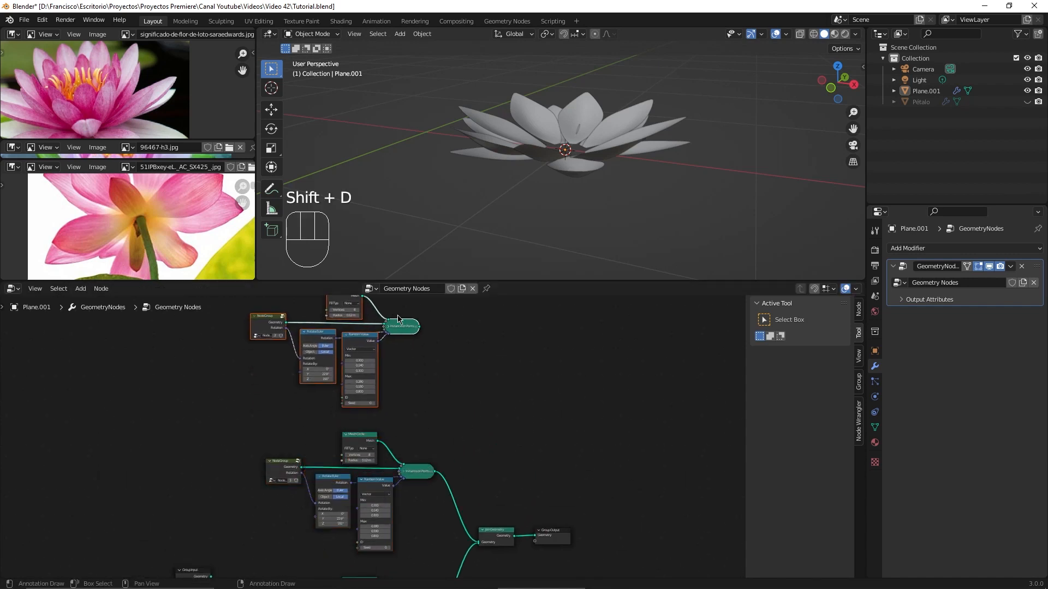
- Connect the third layer's Instance on Points output to the Join Geometry node
{"action": "scroll", "coordinate": [451, 381], "scroll_direction": "up", "scroll_amount": 2}
{"action": "scroll", "coordinate": [335, 347], "scroll_direction": "up", "scroll_amount": 4}
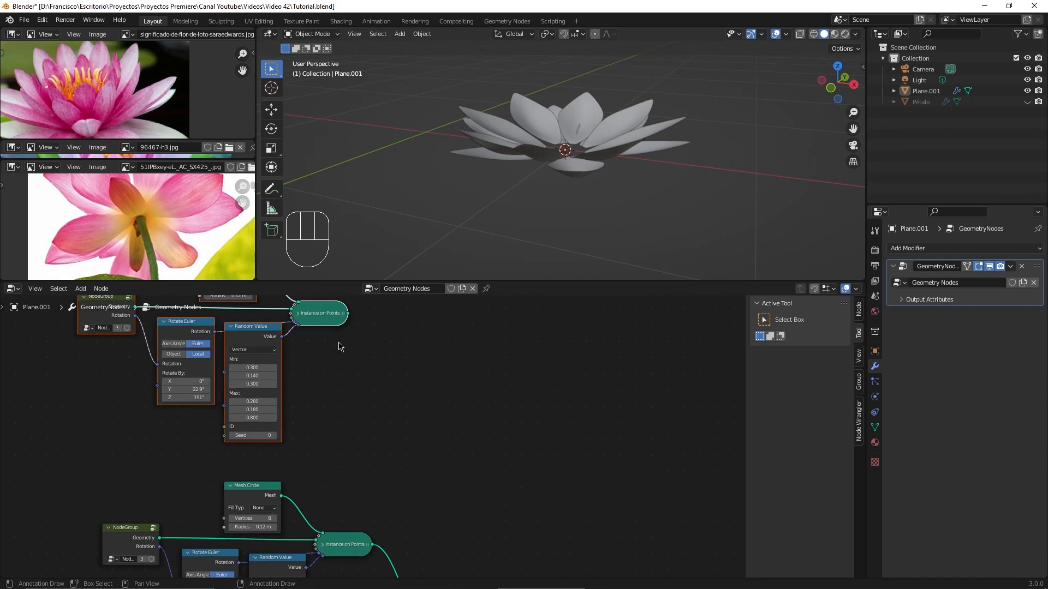
{"action": "scroll", "coordinate": [405, 415], "scroll_direction": "down", "scroll_amount": 11}
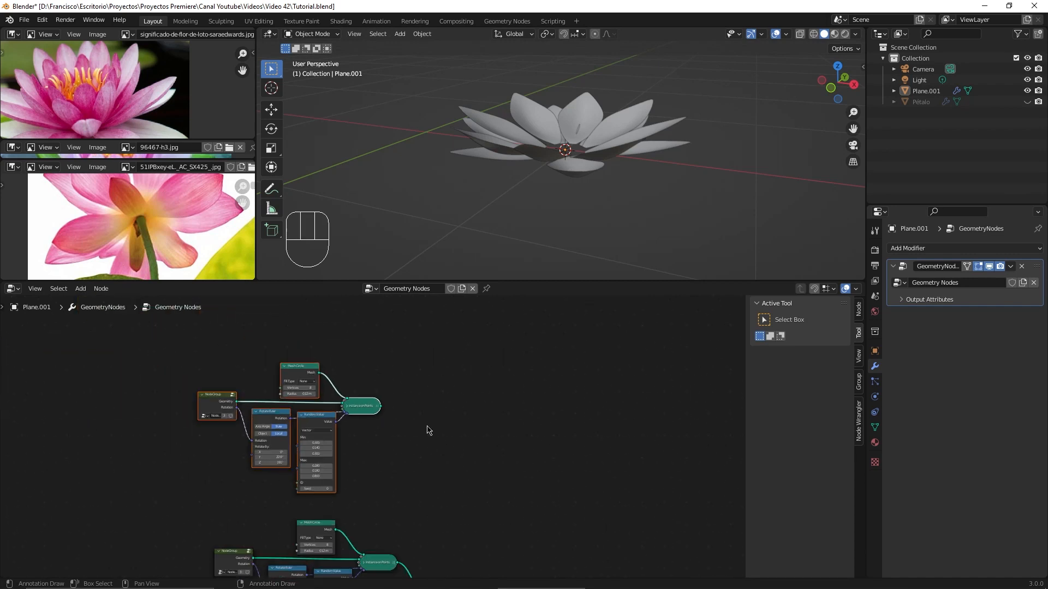
{"action": "middle_click_drag", "start_coordinate": [427, 425], "coordinate": [341, 333]}
{"action": "left_click_drag", "start_coordinate": [296, 319], "coordinate": [357, 538]}
{"action": "scroll", "coordinate": [408, 373], "scroll_direction": "down", "scroll_amount": 2}
{"action": "middle_click_drag", "start_coordinate": [408, 373], "coordinate": [462, 426]}
- Set the third layer's Rotate Euler Y rotation to 39.2° to tilt its petals more upright
{"action": "scroll", "coordinate": [369, 432], "scroll_direction": "up", "scroll_amount": 5}
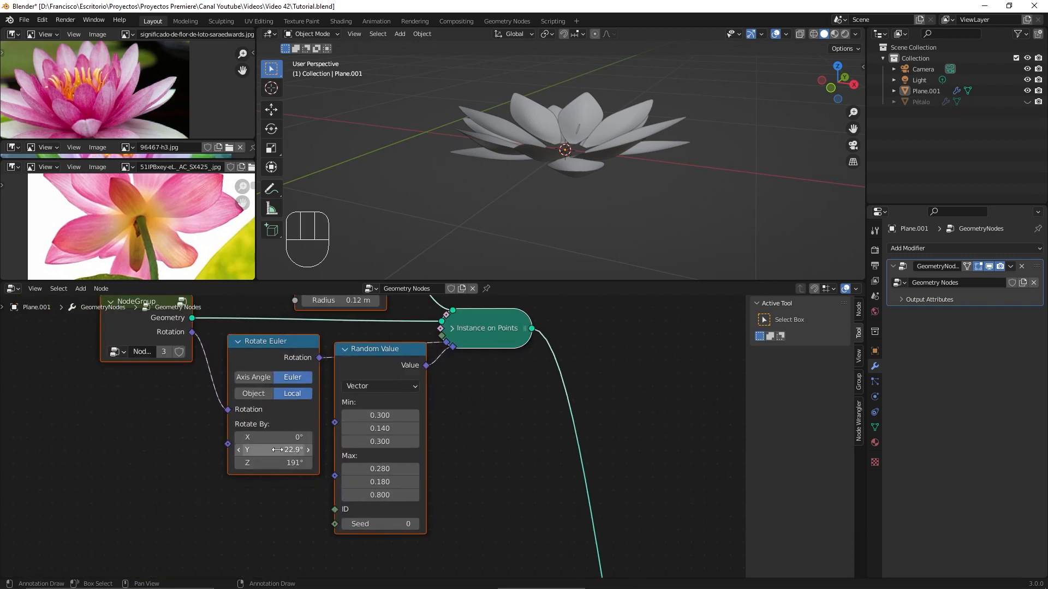
{"action": "left_click_drag", "start_coordinate": [270, 454], "coordinate": [298, 454]}
{"action": "middle_click_drag", "start_coordinate": [624, 170], "coordinate": [664, 104]}
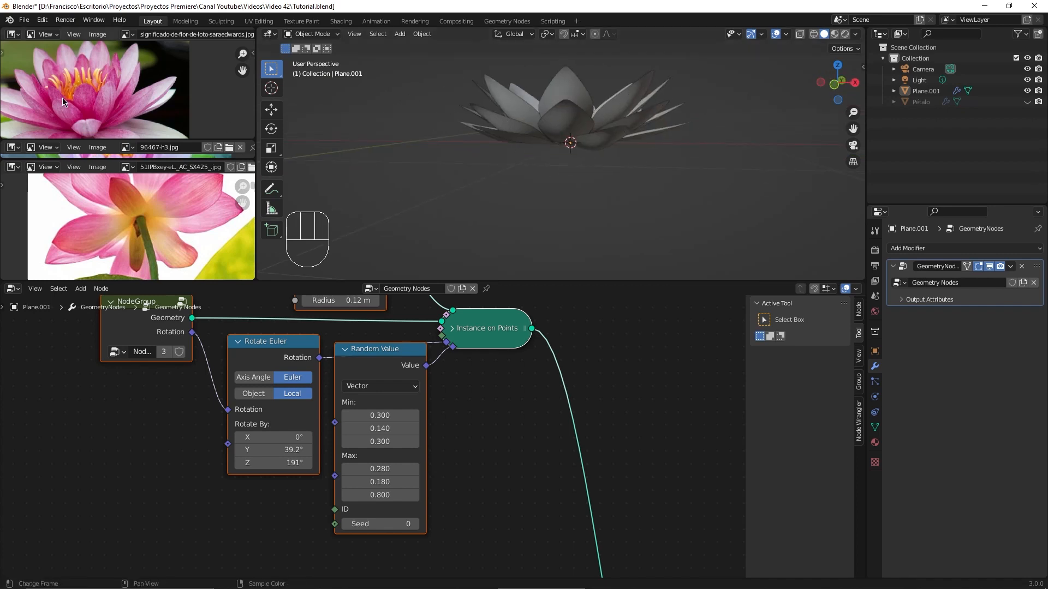
- Examine the whole lotus in the first reference photo and in render 1.png from the Video 42 folder, and return to Blender
{"action": "scroll", "coordinate": [100, 111], "scroll_direction": "up", "scroll_amount": 1}
{"action": "middle_click_drag", "start_coordinate": [99, 110], "coordinate": [145, 106]}
{"action": "scroll", "coordinate": [145, 106], "scroll_direction": "down", "scroll_amount": 2}
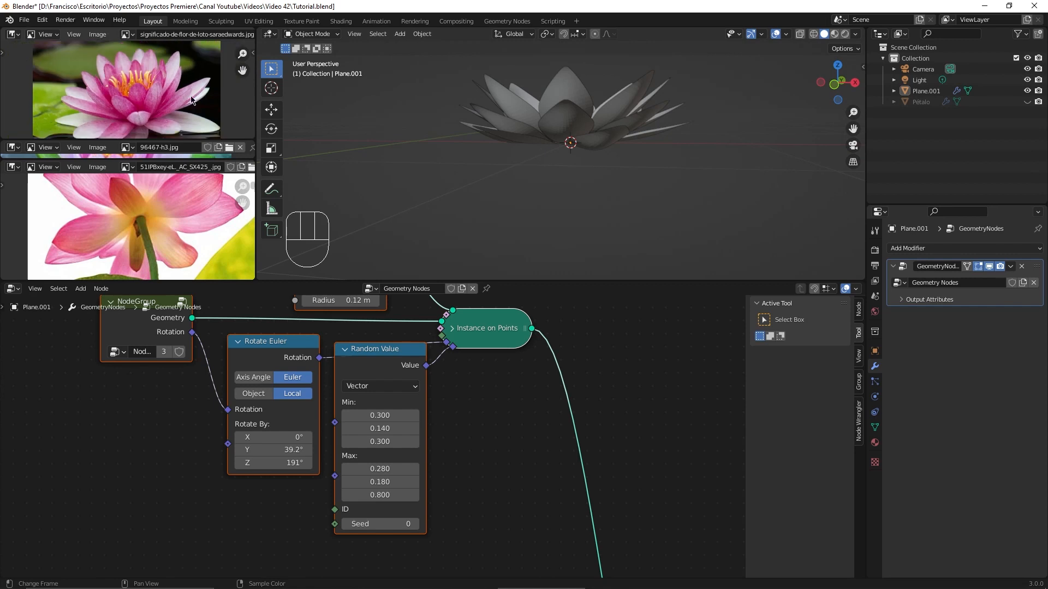
{"action": "left_click", "coordinate": [280, 586]}
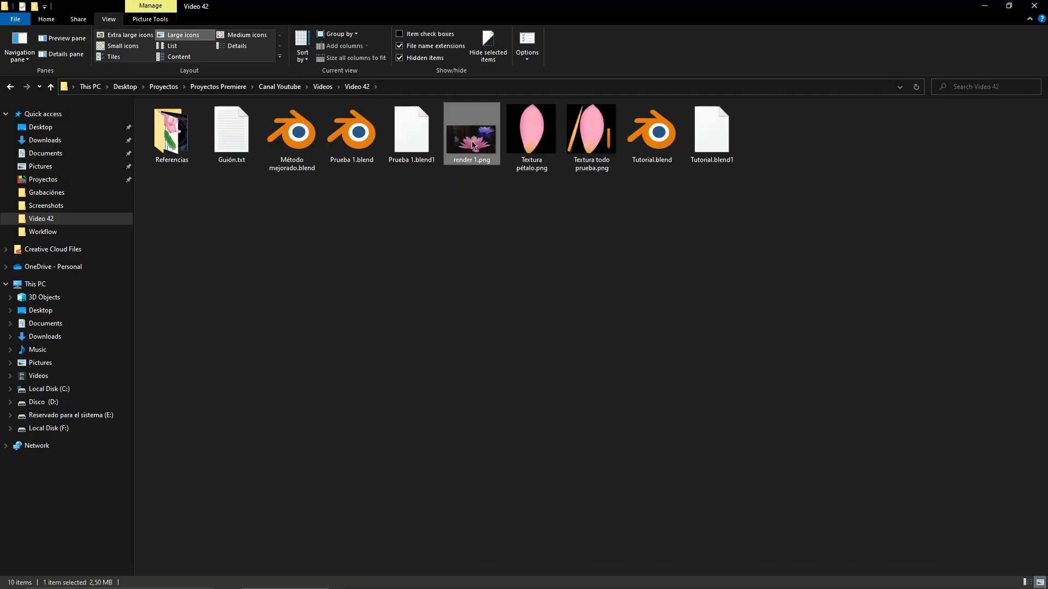
{"action": "double_click", "coordinate": [472, 140]}
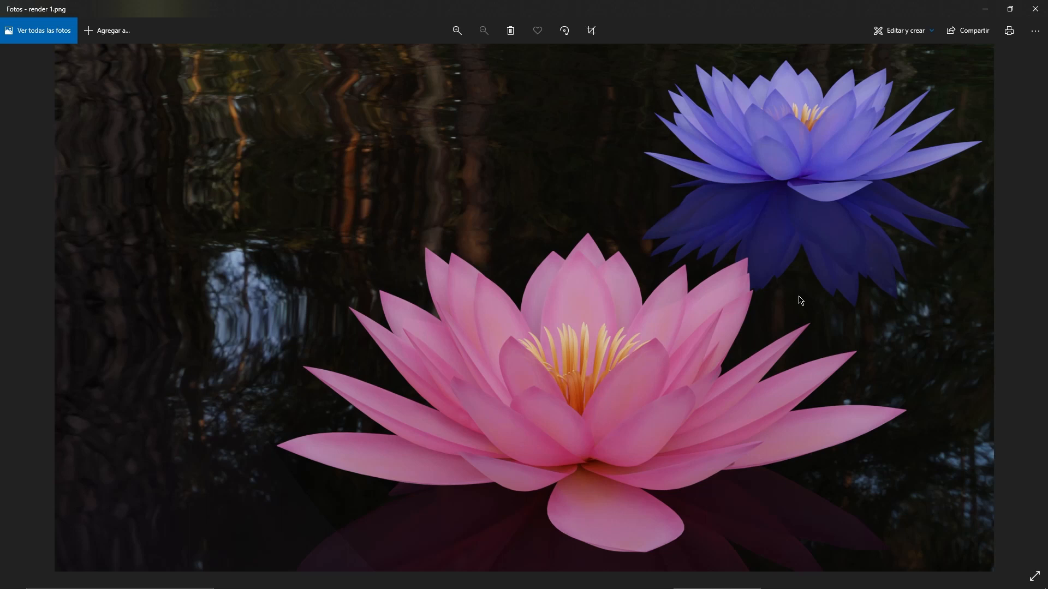
{"action": "left_click", "coordinate": [527, 582]}
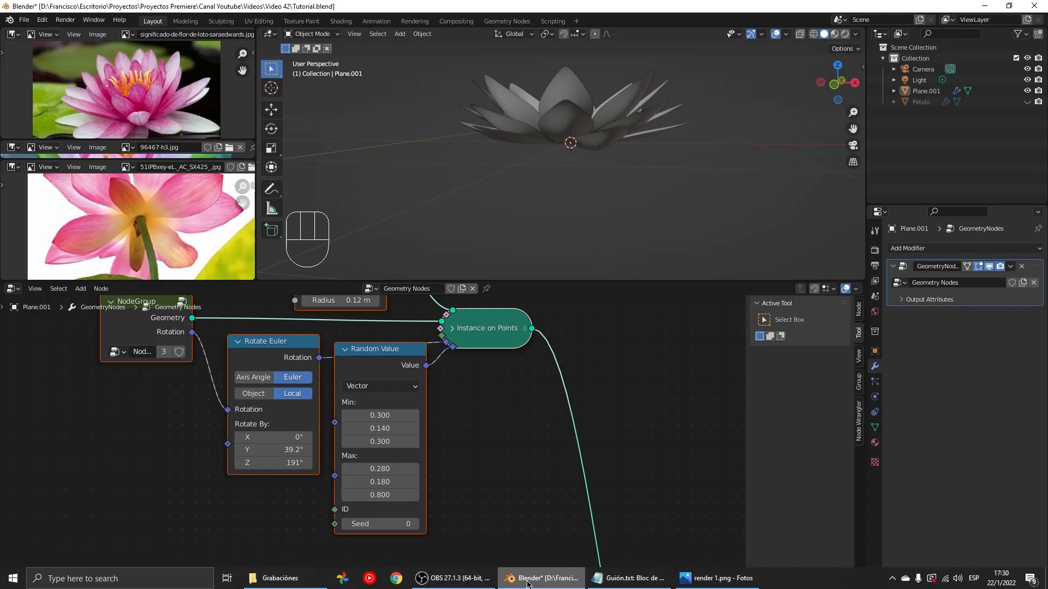
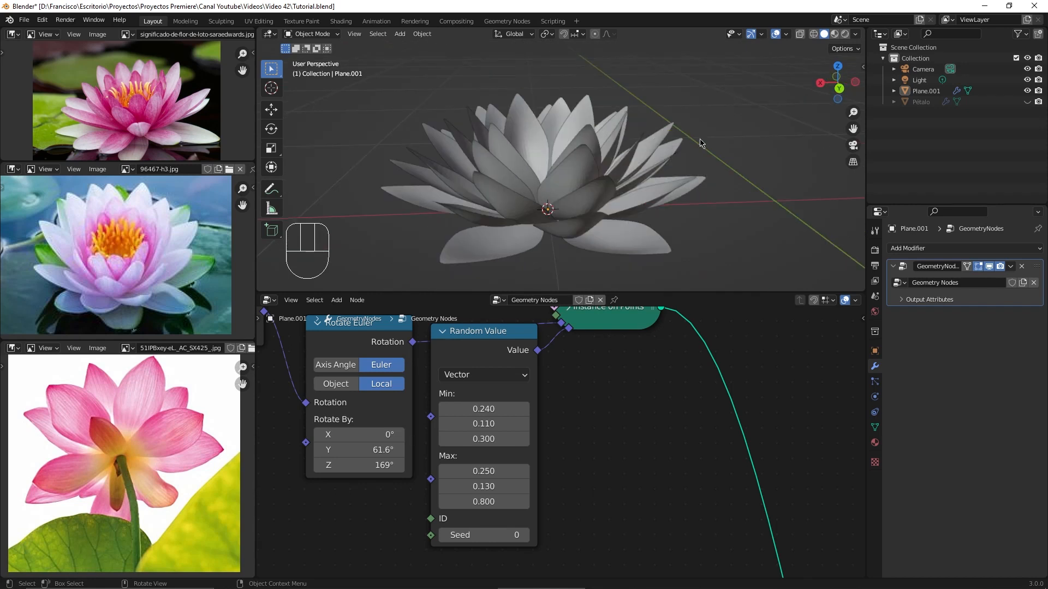
- Hide the Plane.001 lotus object and enlarge the 3D viewport over the node editor to clear space for modelling
{"action": "middle_click_drag", "start_coordinate": [599, 161], "coordinate": [395, 155]}
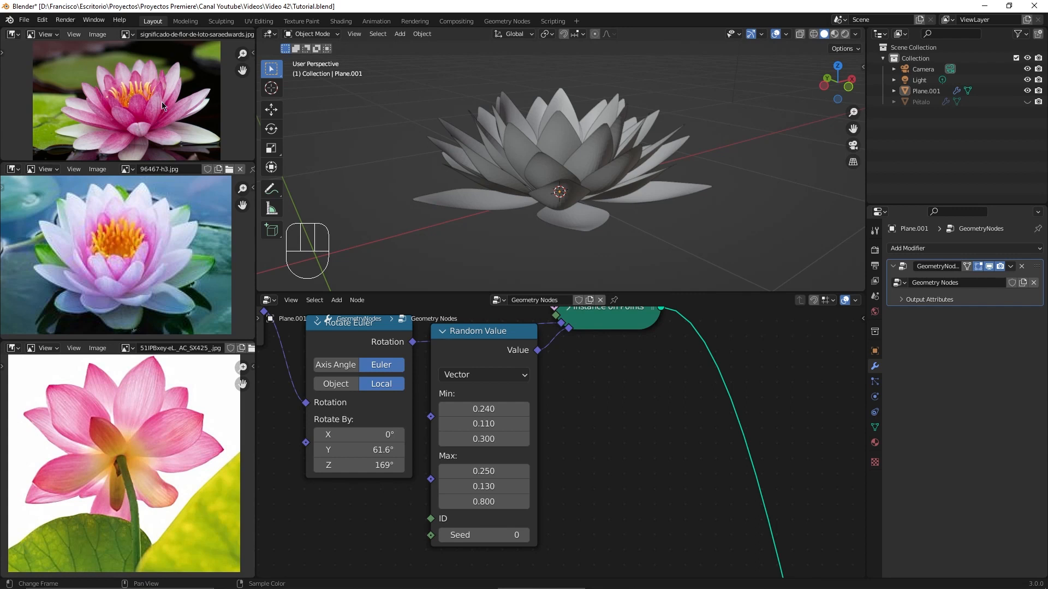
{"action": "scroll", "coordinate": [505, 157], "scroll_direction": "up", "scroll_amount": 4}
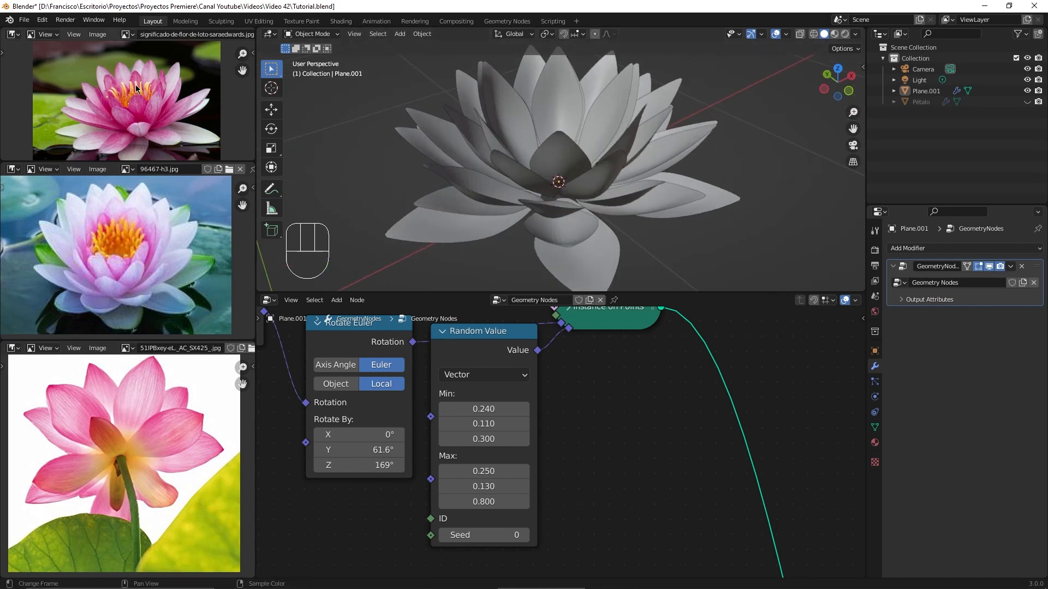
{"action": "middle_click_drag", "start_coordinate": [621, 187], "coordinate": [579, 202], "text": "shift"}
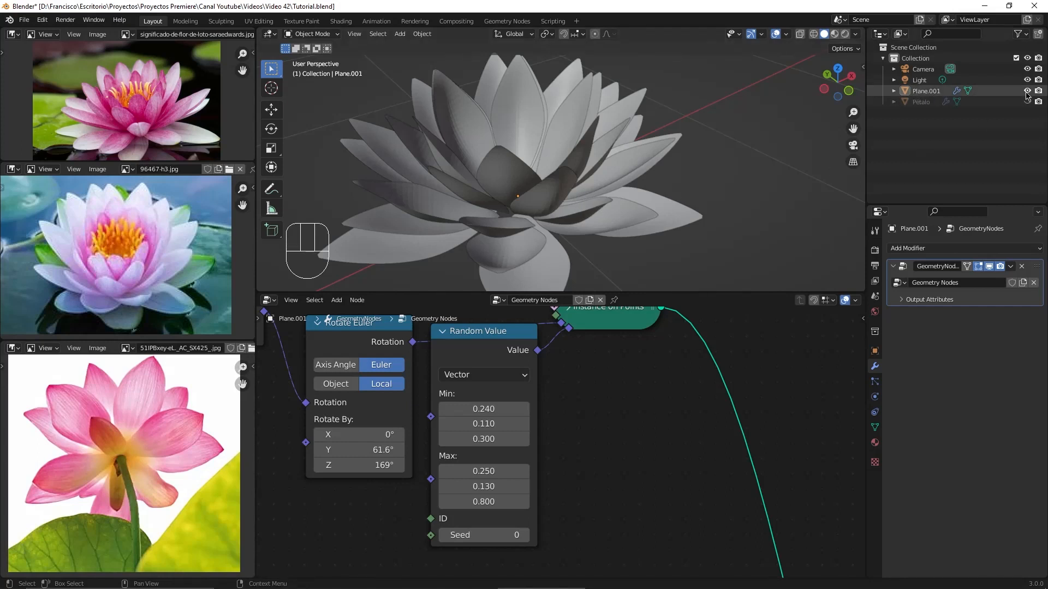
{"action": "key", "text": "h"}
{"action": "left_click_drag", "start_coordinate": [457, 293], "coordinate": [457, 515]}
{"action": "middle_click_drag", "start_coordinate": [456, 373], "coordinate": [617, 282], "text": "shift"}
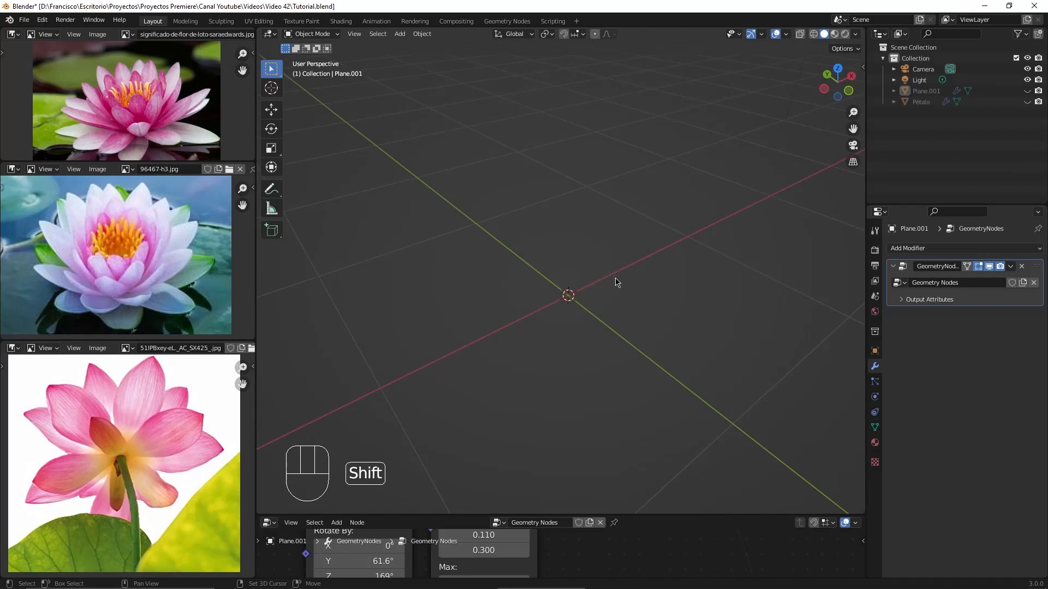
- Add a cube mesh at the world origin
{"action": "key", "text": "shift+a"}
{"action": "left_click", "coordinate": [650, 293]}
{"action": "scroll", "coordinate": [660, 270], "scroll_direction": "down", "scroll_amount": 5}
{"action": "scroll", "coordinate": [670, 264], "scroll_direction": "up", "scroll_amount": 2}
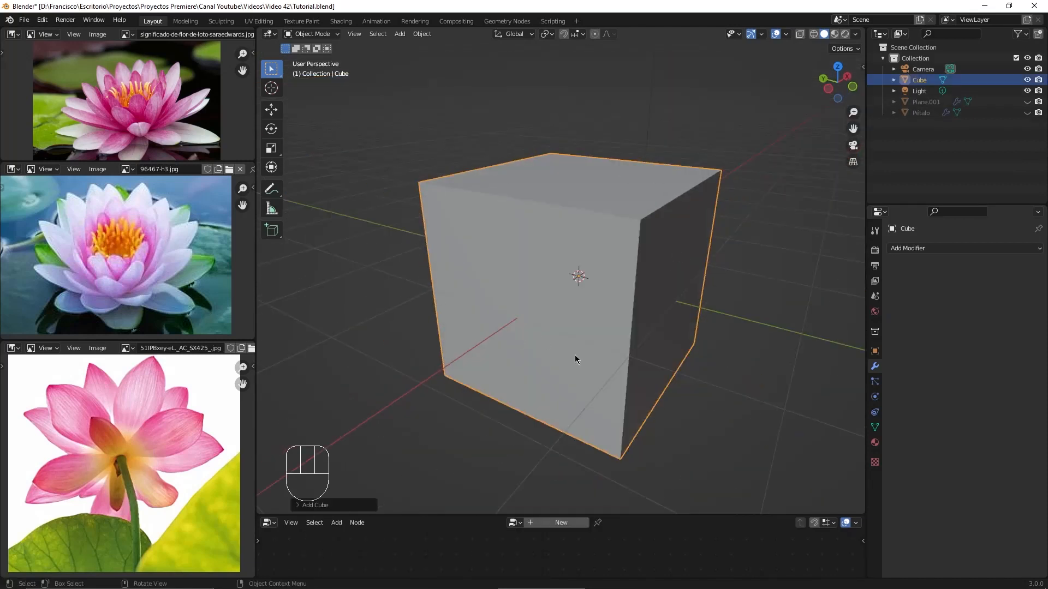
{"action": "scroll", "coordinate": [713, 241], "scroll_direction": "down", "scroll_amount": 1}
{"action": "scroll", "coordinate": [739, 257], "scroll_direction": "up", "scroll_amount": 1}
{"action": "scroll", "coordinate": [739, 257], "scroll_direction": "up", "scroll_amount": 1}
{"action": "scroll", "coordinate": [813, 287], "scroll_direction": "down", "scroll_amount": 1}
{"action": "scroll", "coordinate": [813, 287], "scroll_direction": "down", "scroll_amount": 1}
- Scale the cube down in X and Y with Z locked into a thin vertical column, and shorten it along Z
{"action": "key", "text": "s"}
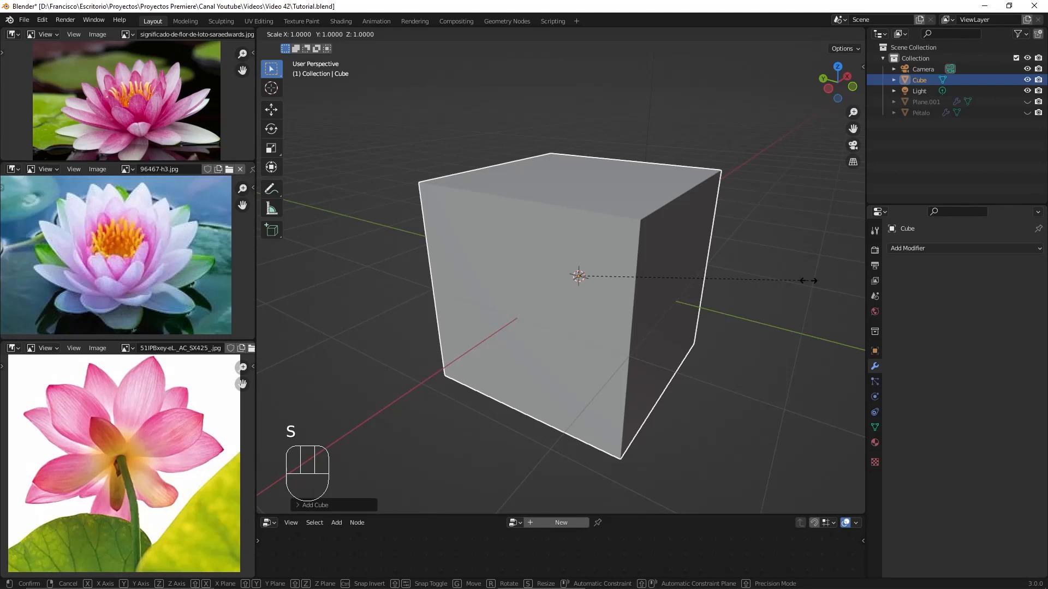
{"action": "key", "text": "shift+z"}
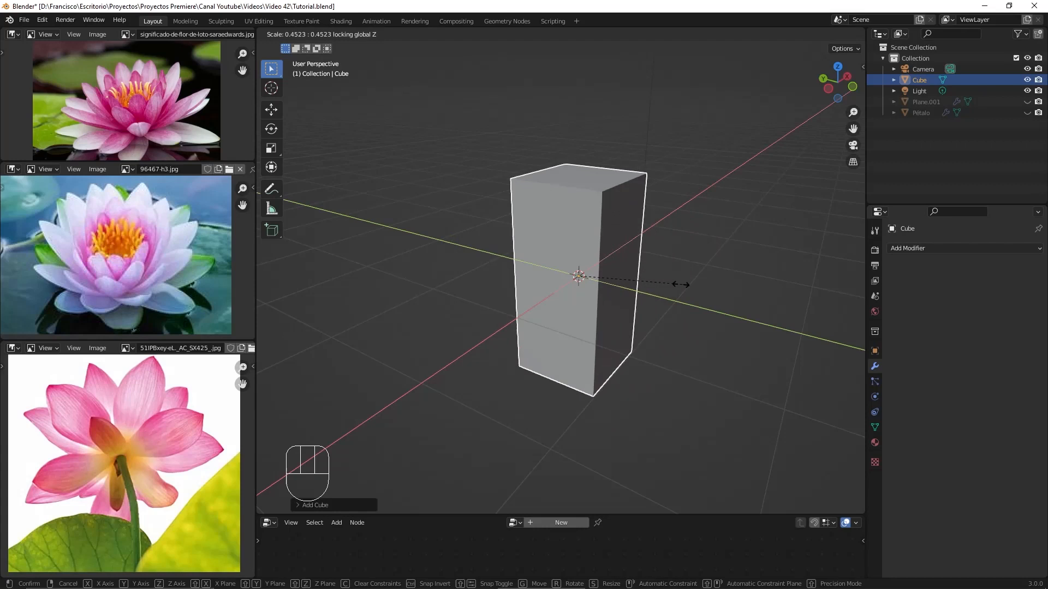
{"action": "left_click", "coordinate": [580, 277]}
{"action": "scroll", "coordinate": [679, 213], "scroll_direction": "up", "scroll_amount": 3}
{"action": "scroll", "coordinate": [680, 184], "scroll_direction": "down", "scroll_amount": 1}
{"action": "middle_click_drag", "start_coordinate": [678, 181], "coordinate": [659, 206], "text": "shift"}
{"action": "key", "text": "s"}
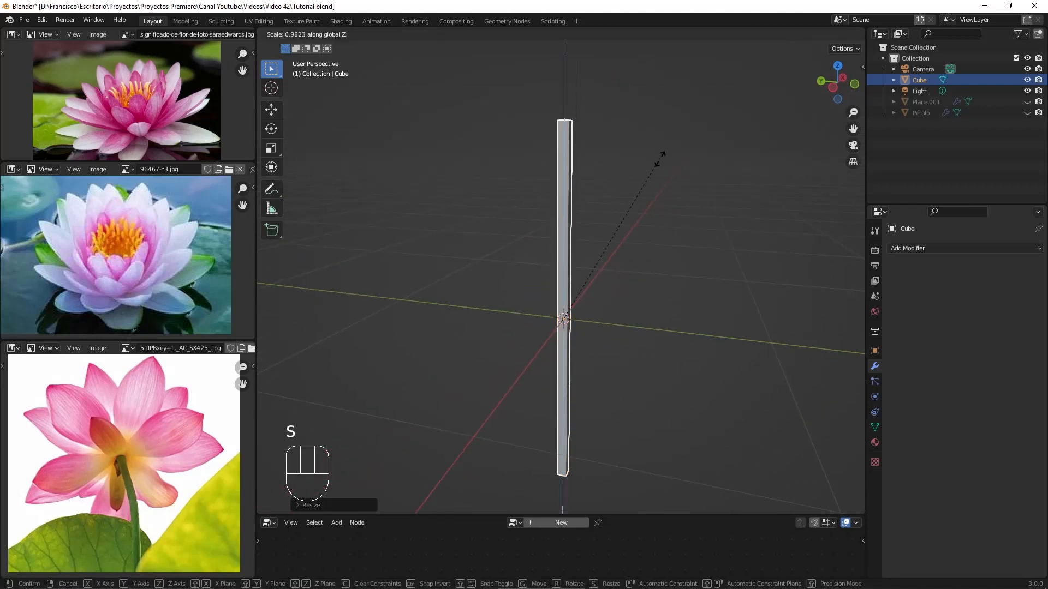
{"action": "left_click", "coordinate": [653, 215]}
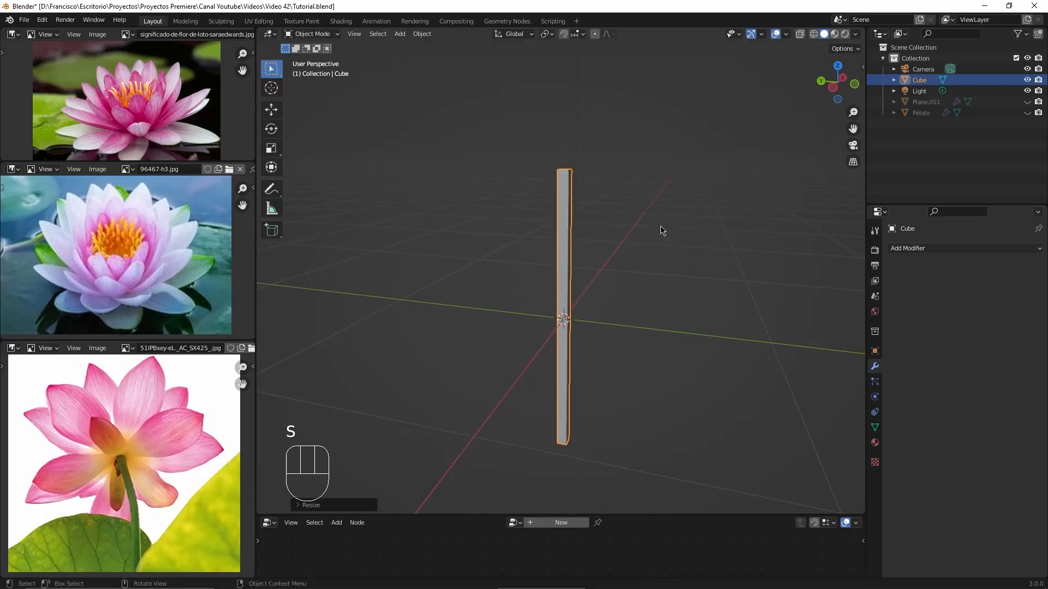
- Flatten the thin column by scaling it along Y to about 0.16
{"action": "scroll", "coordinate": [662, 231], "scroll_direction": "up", "scroll_amount": 1}
{"action": "scroll", "coordinate": [704, 281], "scroll_direction": "up", "scroll_amount": 1}
{"action": "key", "text": "s"}
{"action": "key", "text": "y"}
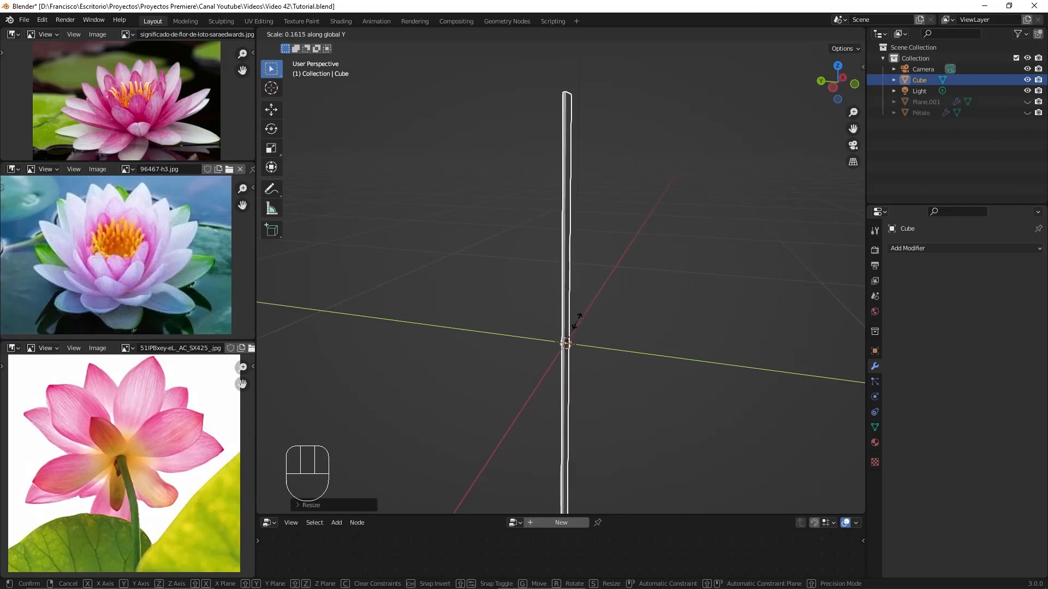
{"action": "left_click", "coordinate": [576, 323]}
- In Edit Mode, add a series of evenly spaced horizontal loop cuts along the column's full height without sliding them
{"action": "middle_click_drag", "start_coordinate": [603, 304], "coordinate": [570, 244]}
{"action": "key", "text": "Tab"}
{"action": "scroll", "coordinate": [583, 258], "scroll_direction": "up", "scroll_amount": 3}
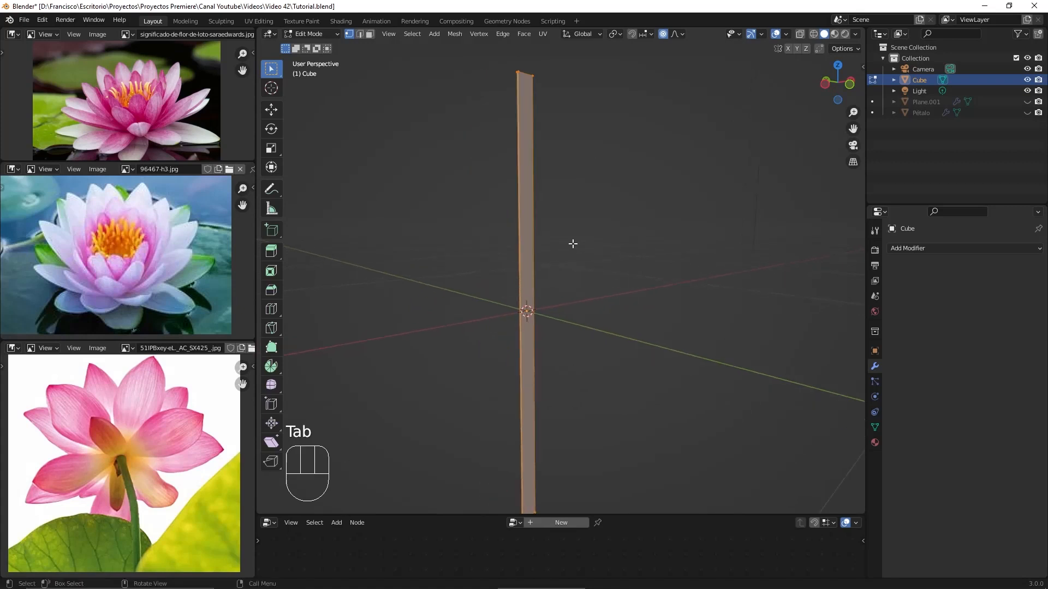
{"action": "key", "text": "ctrl+r"}
{"action": "scroll", "coordinate": [513, 275], "scroll_direction": "up", "scroll_amount": 14}
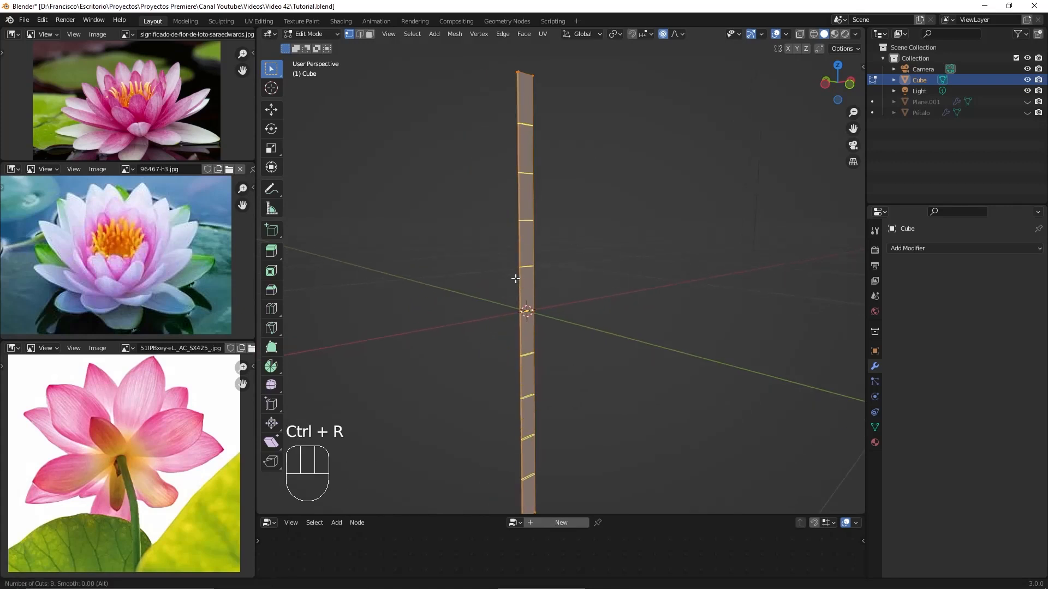
{"action": "left_click", "coordinate": [515, 281]}
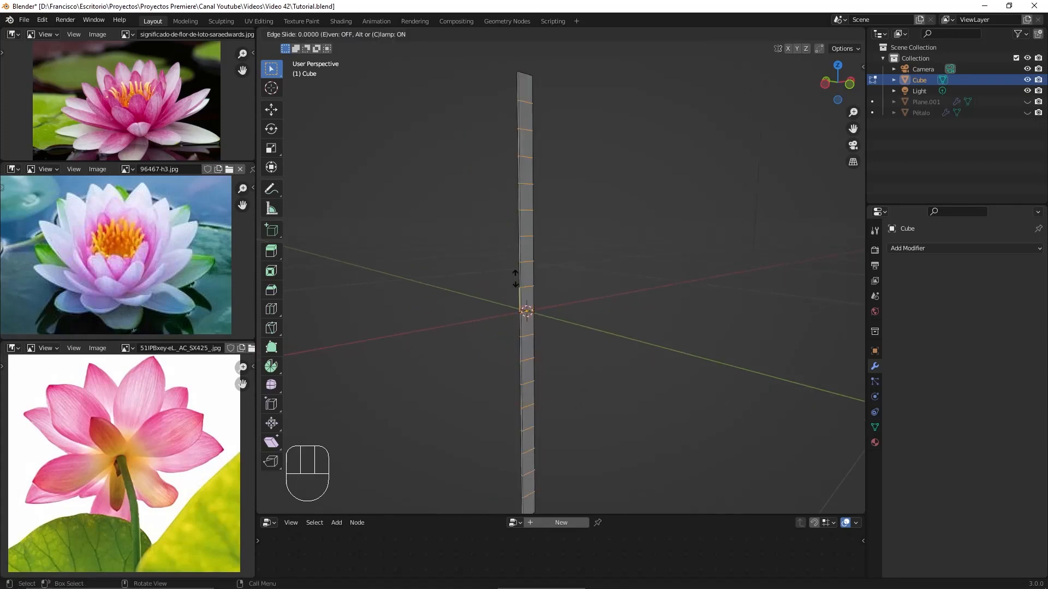
{"action": "right_click", "coordinate": [606, 221]}
{"action": "middle_click_drag", "start_coordinate": [597, 208], "coordinate": [563, 193]}
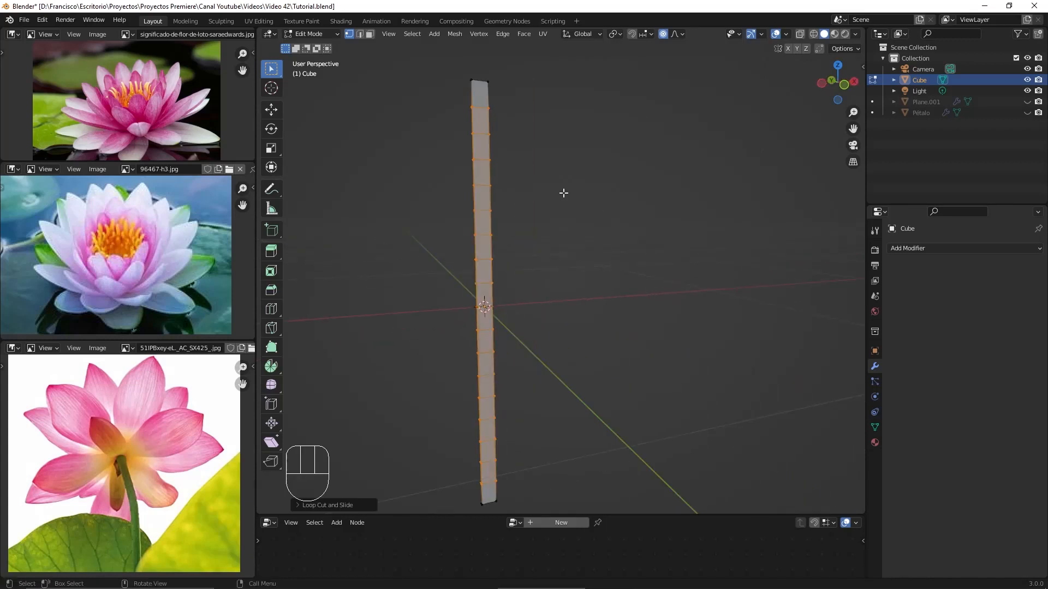
- Add one centred lengthwise loop cut running down the full height of the strip
{"action": "key", "text": "ctrl+r"}
{"action": "left_click", "coordinate": [488, 127]}
{"action": "right_click", "coordinate": [506, 119]}
{"action": "middle_click_drag", "start_coordinate": [505, 119], "coordinate": [675, 174]}
{"action": "key", "text": "g"}
{"action": "key", "text": "y"}
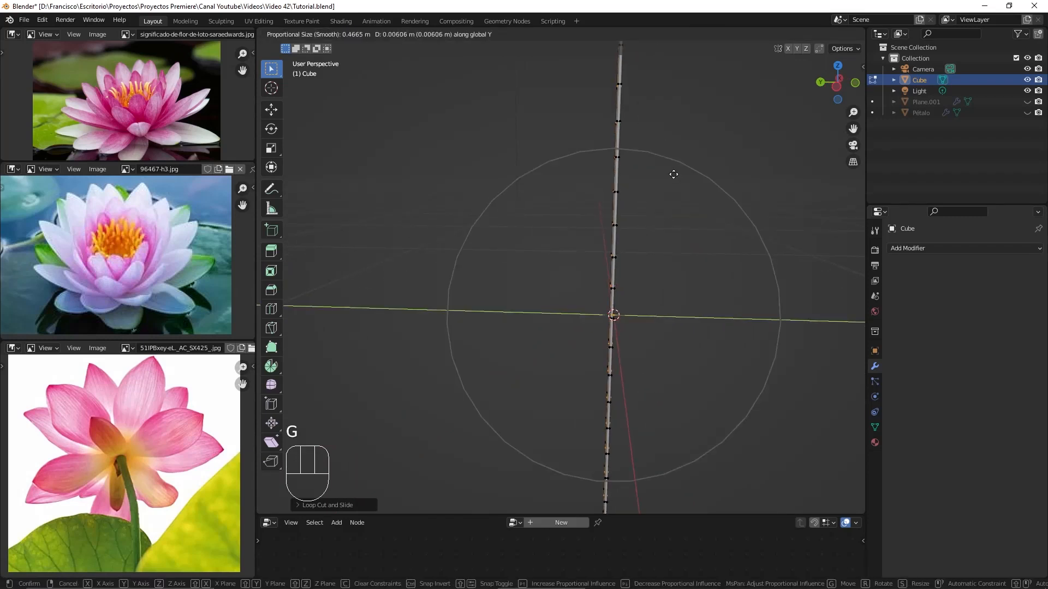
{"action": "left_click", "coordinate": [673, 174]}
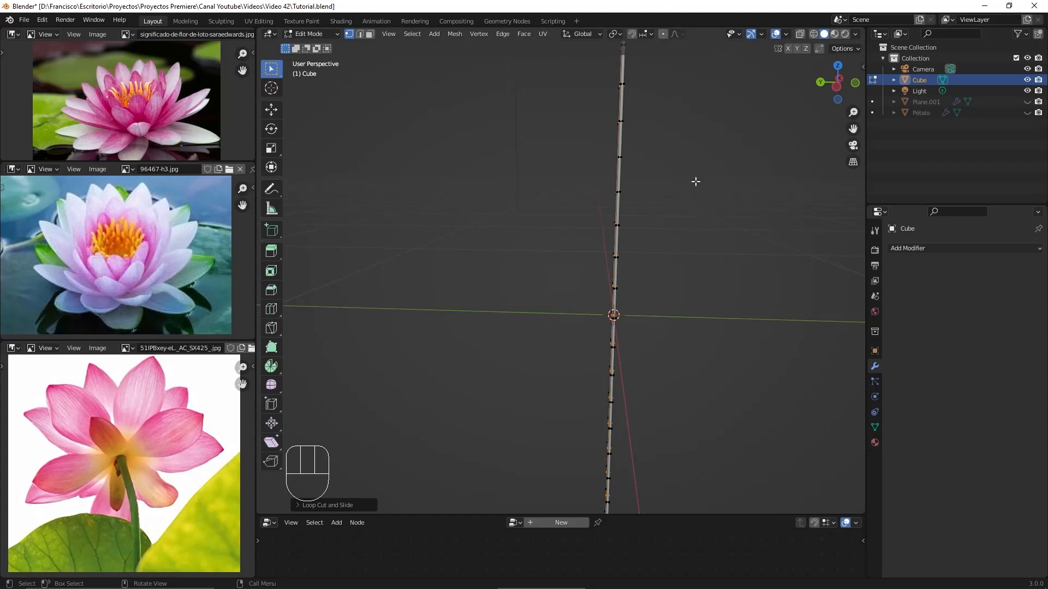
- With proportional editing off, move the lengthwise centre loop about 0.017 m along Y to give the strip a ridged section
{"action": "key", "text": "g"}
{"action": "key", "text": "y"}
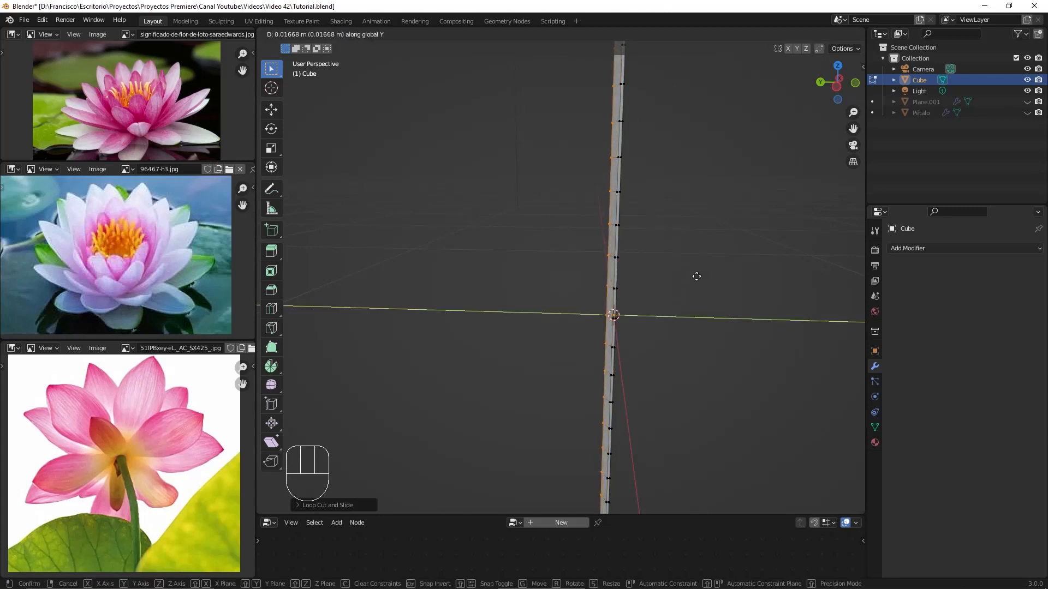
{"action": "left_click", "coordinate": [696, 276]}
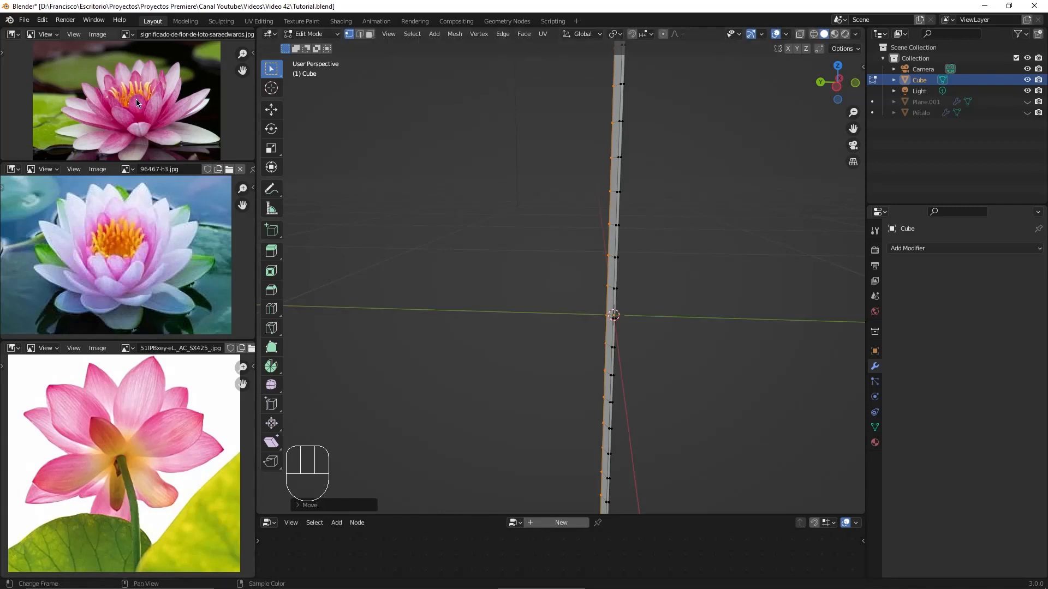
- Using the stamens in the first reference photo, taper the strip by scaling its two outer top vertices along X with proportional size 0.14
{"action": "scroll", "coordinate": [139, 120], "scroll_direction": "up", "scroll_amount": 6}
{"action": "mouse_move", "coordinate": [650, 225]}
{"action": "middle_mouse_down"}
{"action": "mouse_move", "coordinate": [624, 201]}
{"action": "mouse_move", "coordinate": [599, 203]}
{"action": "mouse_move", "coordinate": [631, 218]}
{"action": "middle_mouse_up"}
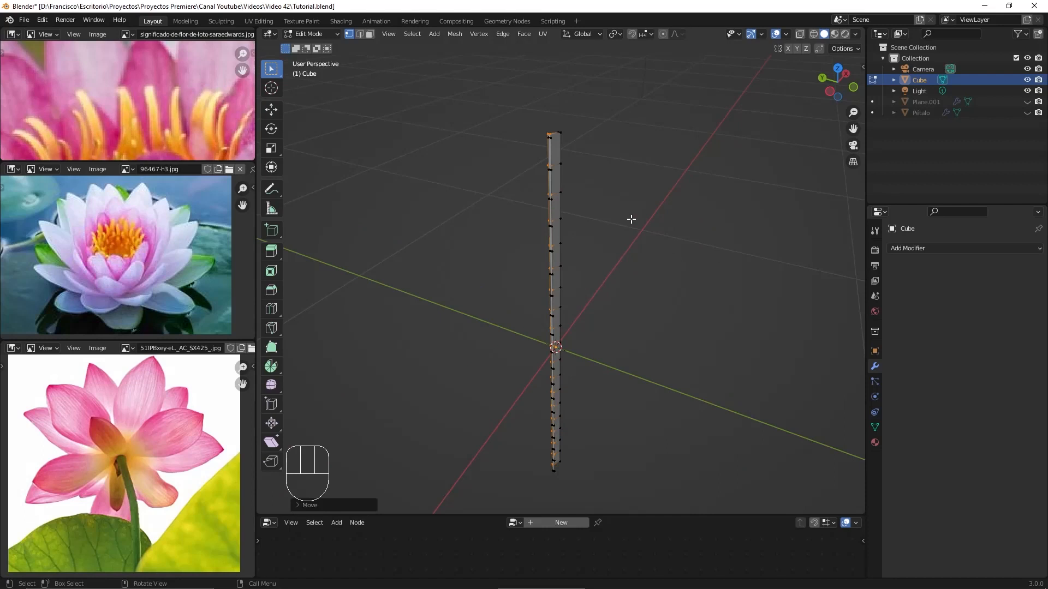
{"action": "scroll", "coordinate": [624, 210], "scroll_direction": "up", "scroll_amount": 1}
{"action": "middle_click_drag", "start_coordinate": [599, 173], "coordinate": [610, 247], "text": "shift"}
{"action": "scroll", "coordinate": [606, 218], "scroll_direction": "up", "scroll_amount": 3}
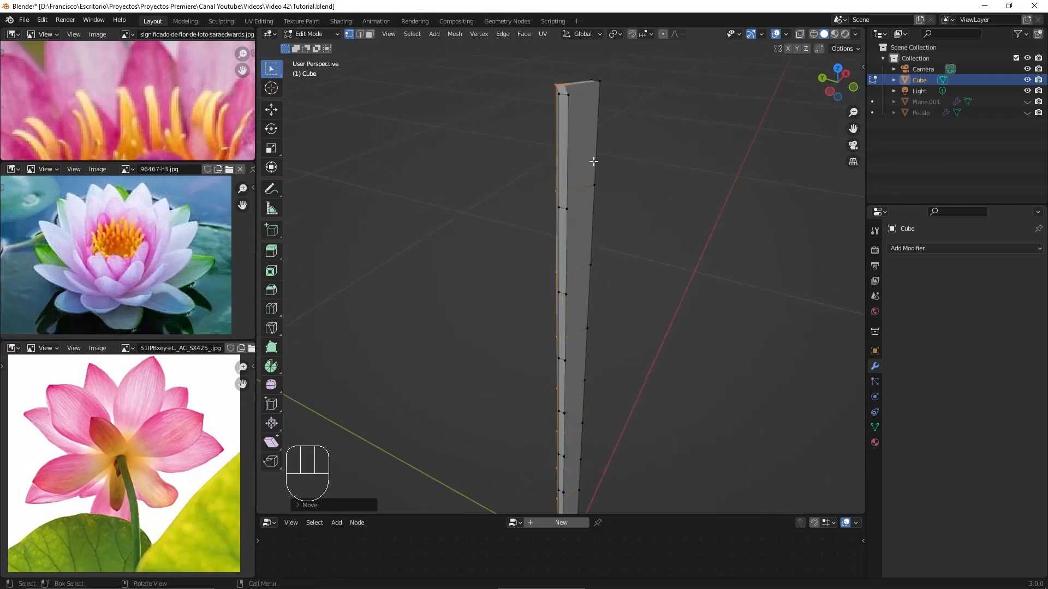
{"action": "left_click", "coordinate": [560, 97]}
{"action": "left_click", "coordinate": [568, 97], "text": "shift"}
{"action": "middle_click_drag", "start_coordinate": [609, 76], "coordinate": [591, 154]}
{"action": "key", "text": "s"}
{"action": "key", "text": "x"}
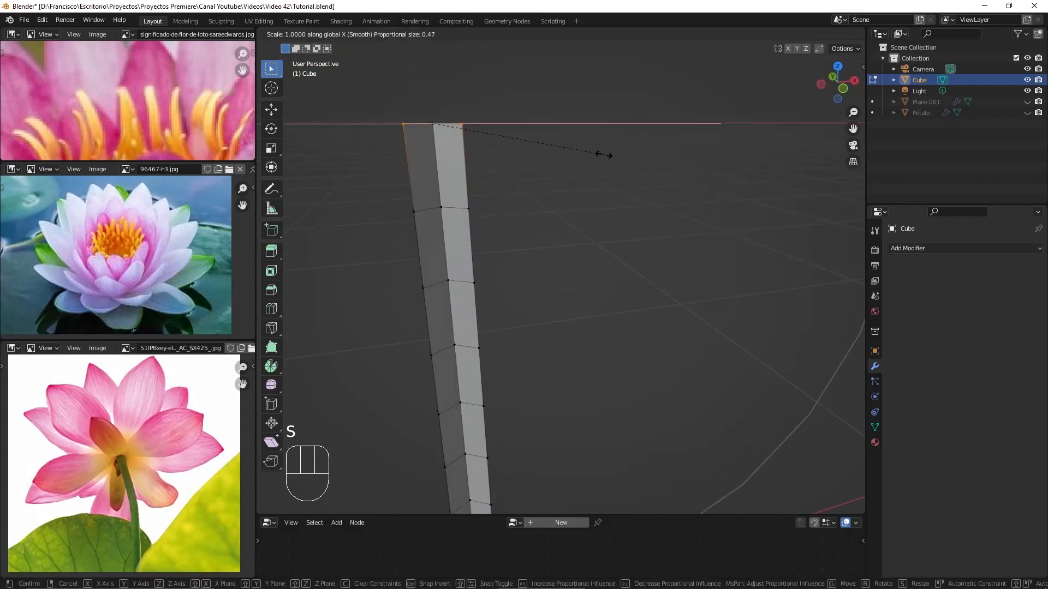
{"action": "scroll", "coordinate": [603, 155], "scroll_direction": "up", "scroll_amount": 16}
{"action": "scroll", "coordinate": [603, 155], "scroll_direction": "up", "scroll_amount": 3}
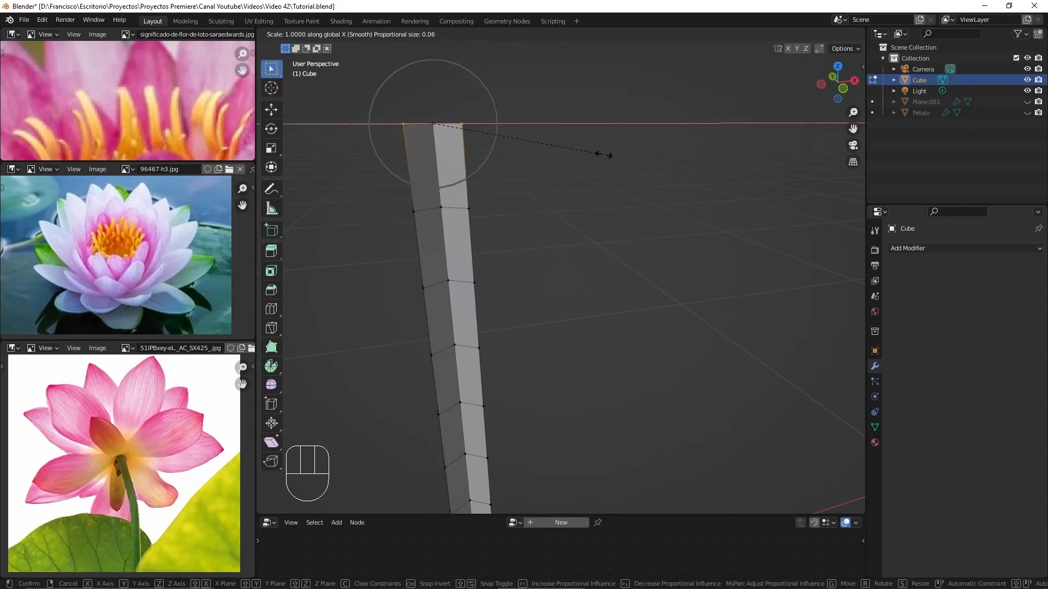
{"action": "scroll", "coordinate": [604, 154], "scroll_direction": "down", "scroll_amount": 1}
{"action": "scroll", "coordinate": [518, 170], "scroll_direction": "down", "scroll_amount": 9}
{"action": "scroll", "coordinate": [483, 164], "scroll_direction": "up", "scroll_amount": 5}
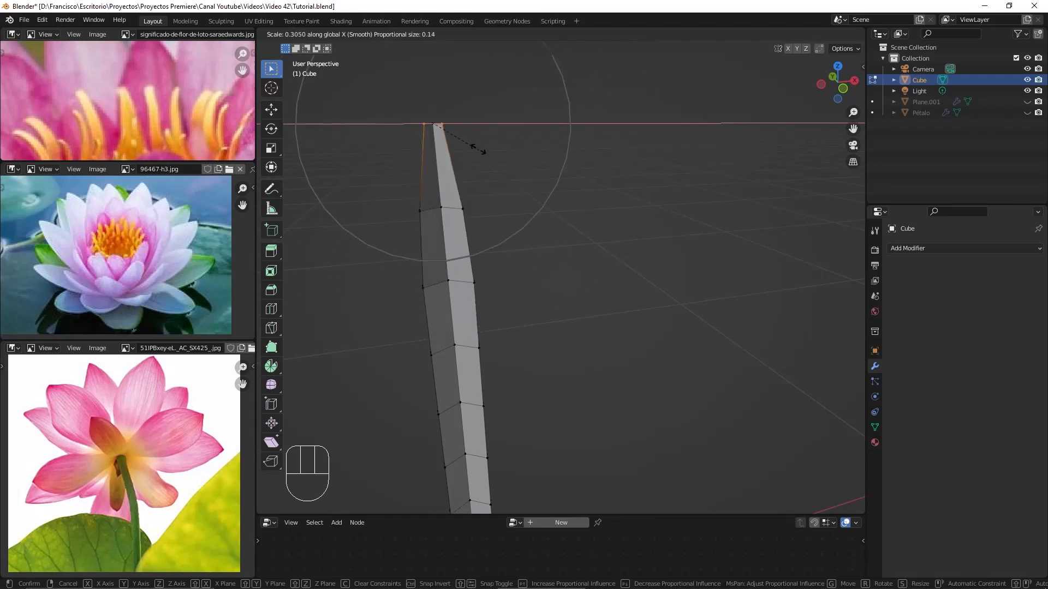
{"action": "left_click", "coordinate": [452, 118]}
- Move the selected top vertices about 0.015 m along Y toward the ridge to close the tip, using a proportional size of 0.018 m
{"action": "scroll", "coordinate": [473, 150], "scroll_direction": "down", "scroll_amount": 5}
{"action": "middle_click_drag", "start_coordinate": [472, 150], "coordinate": [689, 190]}
{"action": "scroll", "coordinate": [704, 204], "scroll_direction": "up", "scroll_amount": 6}
{"action": "scroll", "coordinate": [744, 206], "scroll_direction": "down", "scroll_amount": 3}
{"action": "mouse_move", "coordinate": [689, 190]}
{"action": "middle_mouse_down"}
{"action": "mouse_move", "coordinate": [663, 186]}
{"action": "mouse_move", "coordinate": [696, 205]}
{"action": "middle_mouse_up"}
{"action": "middle_click_drag", "start_coordinate": [696, 205], "coordinate": [694, 259], "text": "shift"}
{"action": "scroll", "coordinate": [706, 251], "scroll_direction": "up", "scroll_amount": 2}
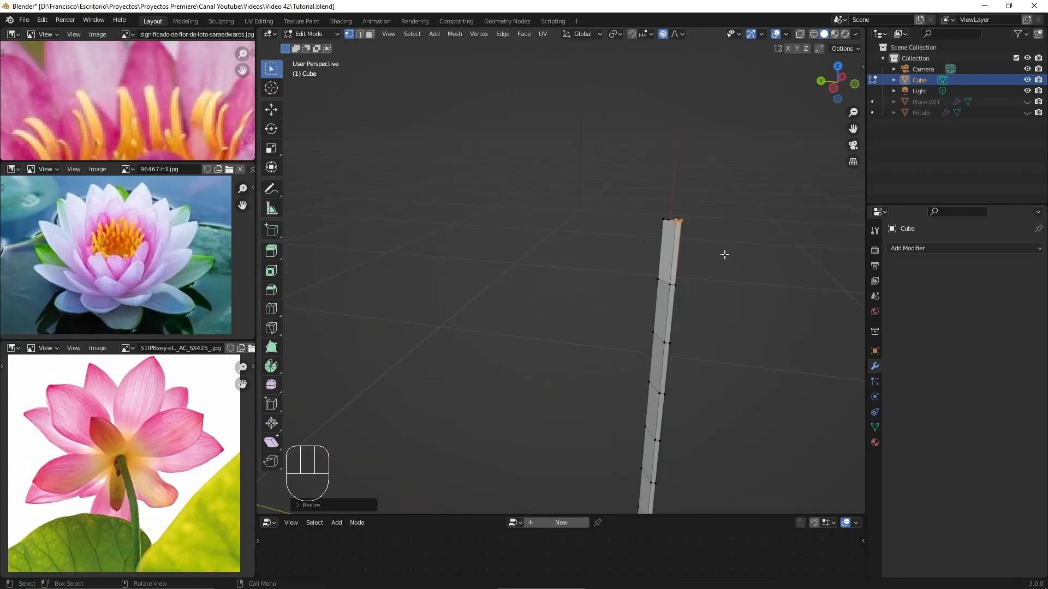
{"action": "key", "text": "g"}
{"action": "key", "text": "y"}
{"action": "scroll", "coordinate": [719, 248], "scroll_direction": "up", "scroll_amount": 5}
{"action": "scroll", "coordinate": [716, 245], "scroll_direction": "up", "scroll_amount": 10}
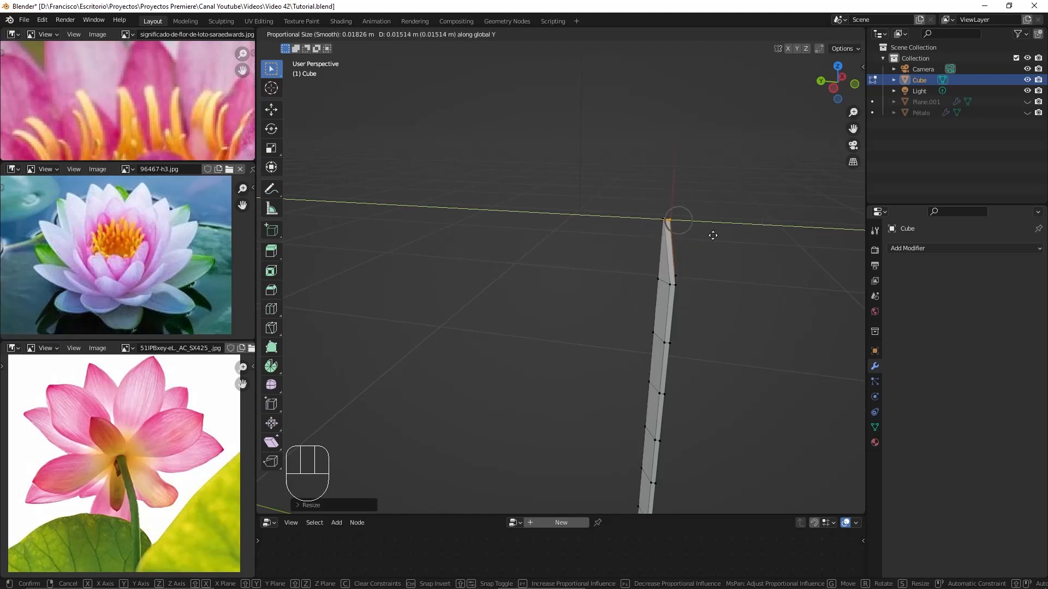
{"action": "left_click", "coordinate": [712, 235]}
- Bend the upper half of the stamen by moving its tip along Y with a wide proportional falloff
{"action": "scroll", "coordinate": [715, 251], "scroll_direction": "down", "scroll_amount": 8}
{"action": "middle_click_drag", "start_coordinate": [715, 262], "coordinate": [708, 227]}
{"action": "scroll", "coordinate": [738, 245], "scroll_direction": "up", "scroll_amount": 4}
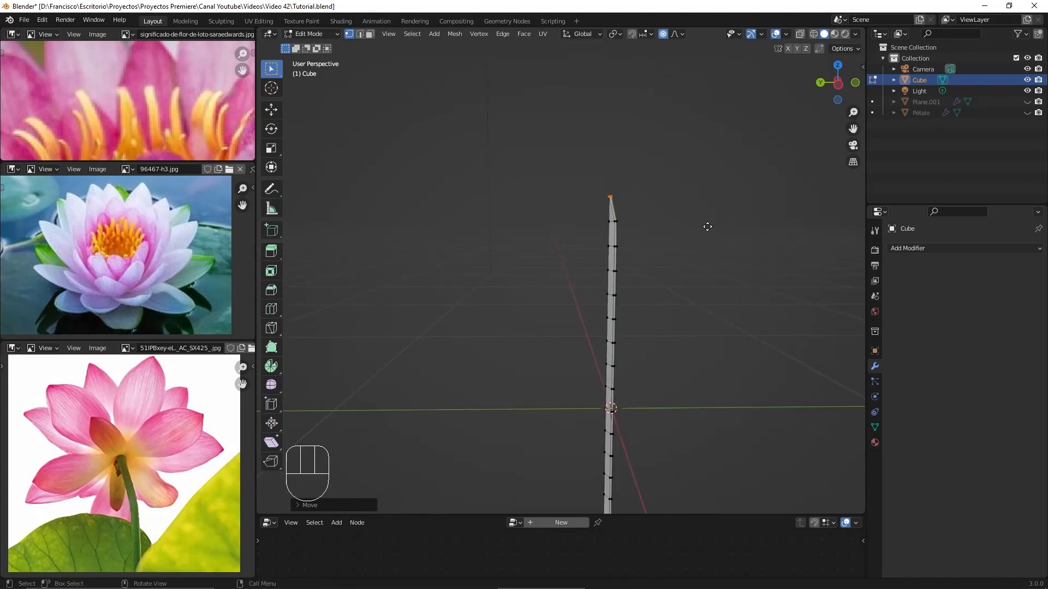
{"action": "key", "text": "g"}
{"action": "key", "text": "y"}
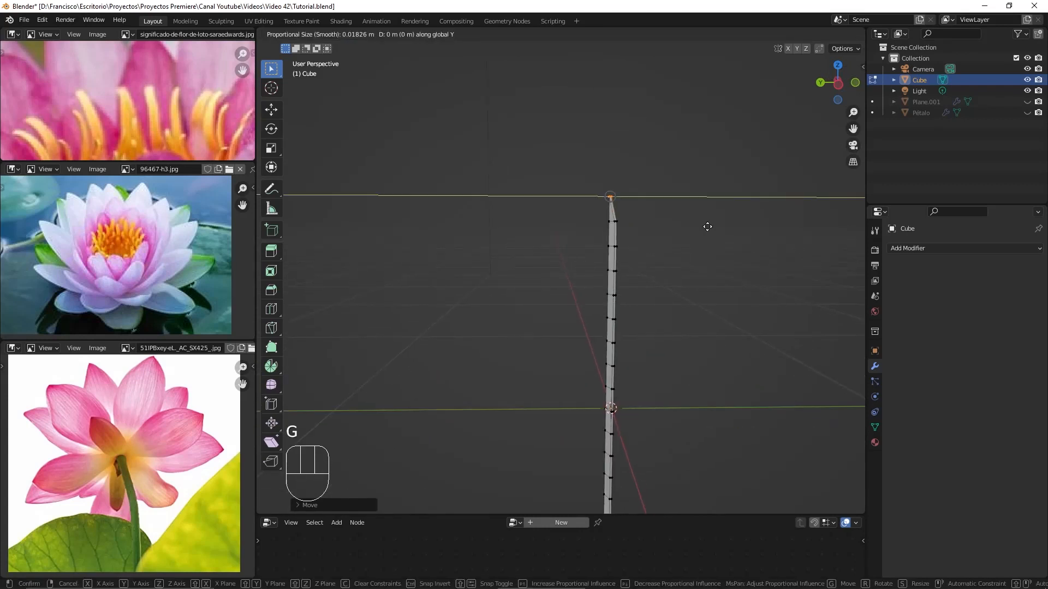
{"action": "scroll", "coordinate": [707, 226], "scroll_direction": "down", "scroll_amount": 20}
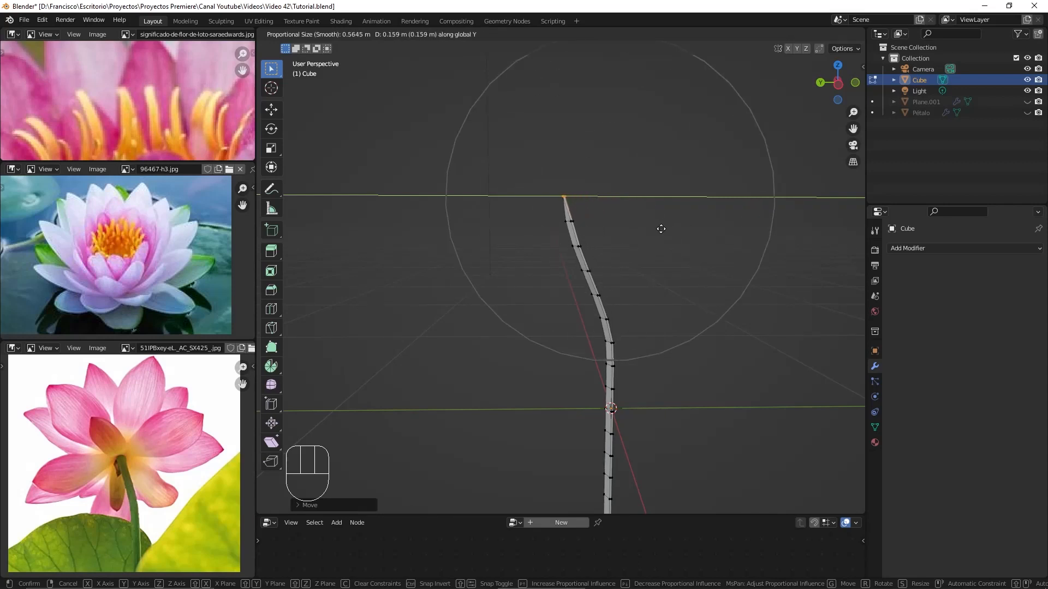
{"action": "scroll", "coordinate": [680, 222], "scroll_direction": "down", "scroll_amount": 2}
{"action": "left_click", "coordinate": [681, 221]}
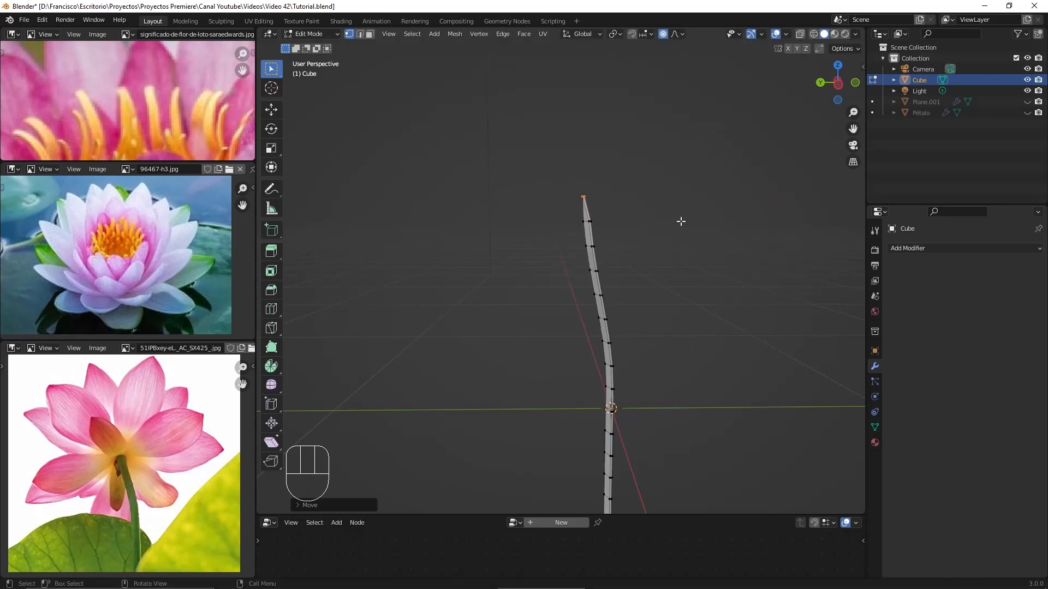
- Curve the stamen further by moving its tip outward, finishing with about 0.06 m along Y at a proportional size of about 0.2 m
{"action": "key", "text": "g"}
{"action": "scroll", "coordinate": [677, 221], "scroll_direction": "up", "scroll_amount": 10}
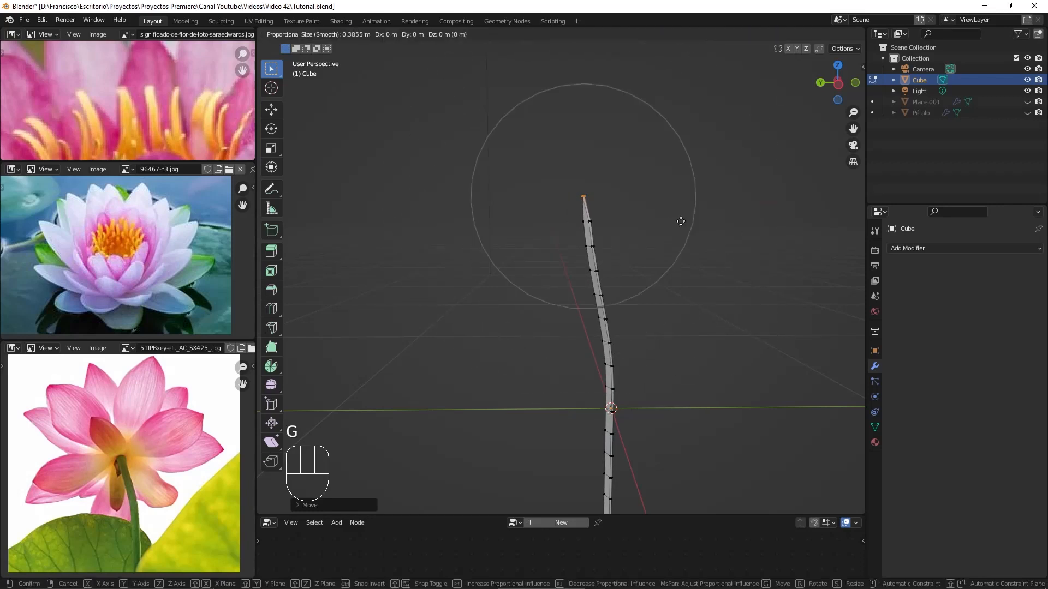
{"action": "scroll", "coordinate": [665, 222], "scroll_direction": "down", "scroll_amount": 2}
{"action": "scroll", "coordinate": [661, 224], "scroll_direction": "down", "scroll_amount": 3}
{"action": "left_click", "coordinate": [662, 224]}
{"action": "key", "text": "g"}
{"action": "key", "text": "y"}
{"action": "scroll", "coordinate": [654, 223], "scroll_direction": "up", "scroll_amount": 6}
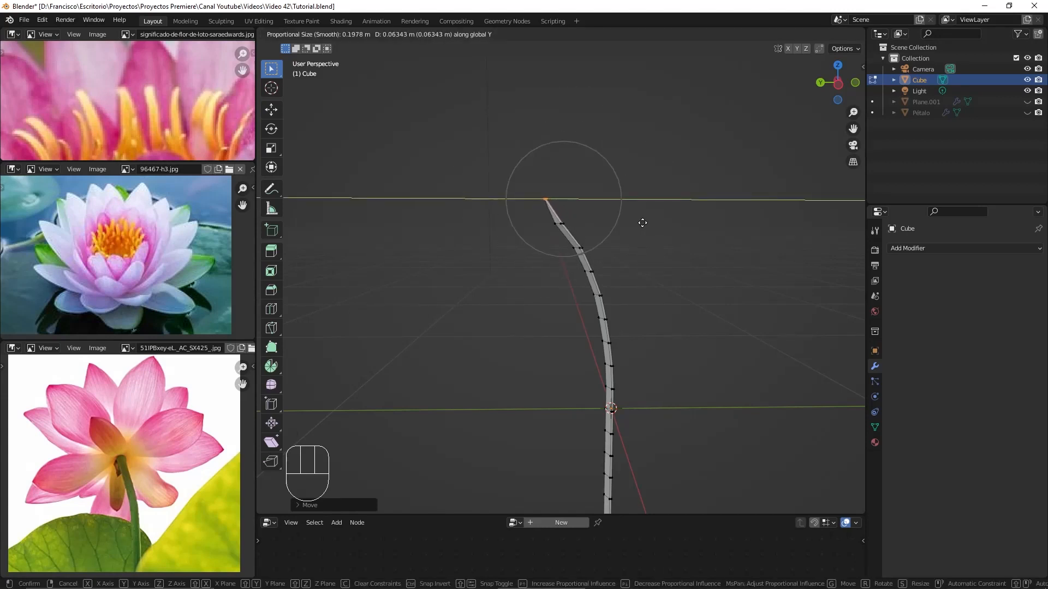
{"action": "left_click", "coordinate": [640, 223]}
- Bend only the end of the stamen more by moving the tip along Y with a proportional size of about 0.12 m
{"action": "key", "text": "g"}
{"action": "key", "text": "y"}
{"action": "scroll", "coordinate": [634, 218], "scroll_direction": "up", "scroll_amount": 3}
{"action": "scroll", "coordinate": [634, 219], "scroll_direction": "up", "scroll_amount": 2}
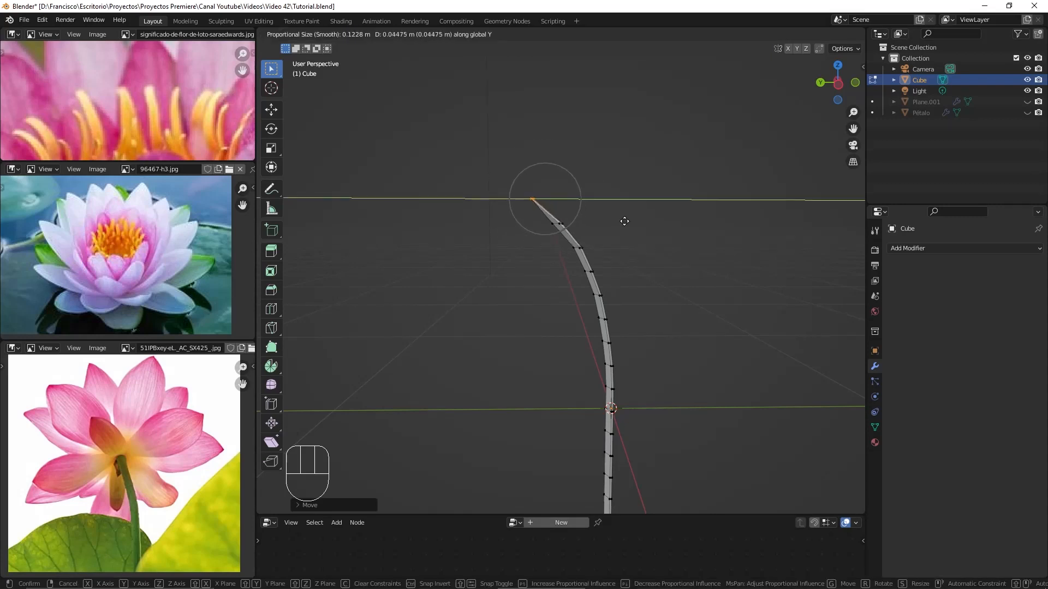
{"action": "left_click", "coordinate": [598, 222]}
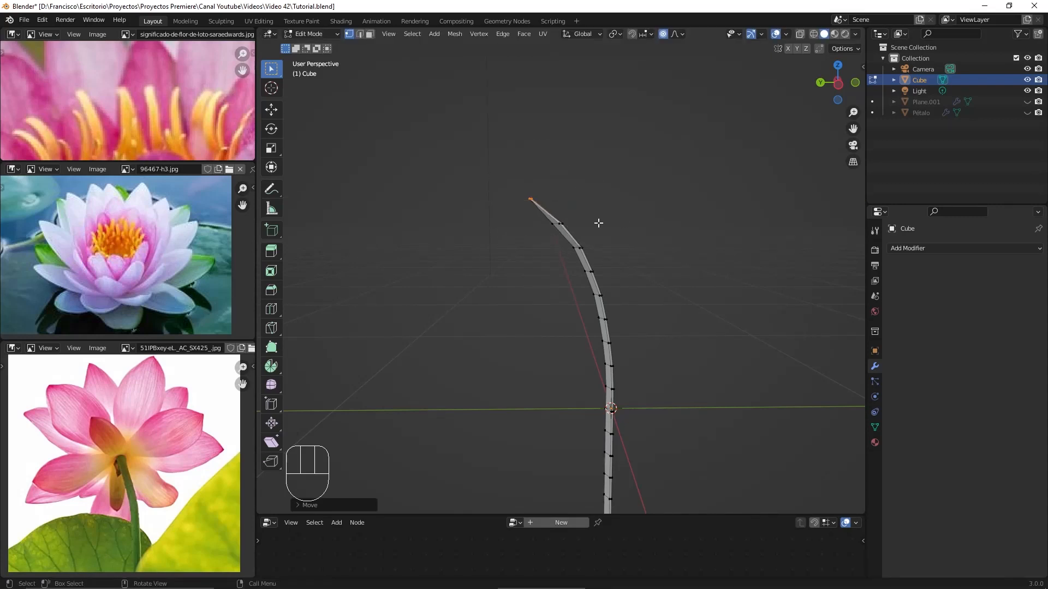
- Lower the stamen's tip along Z with a proportional size of about 0.26 m and leave Edit Mode
{"action": "key", "text": "g"}
{"action": "key", "text": "z"}
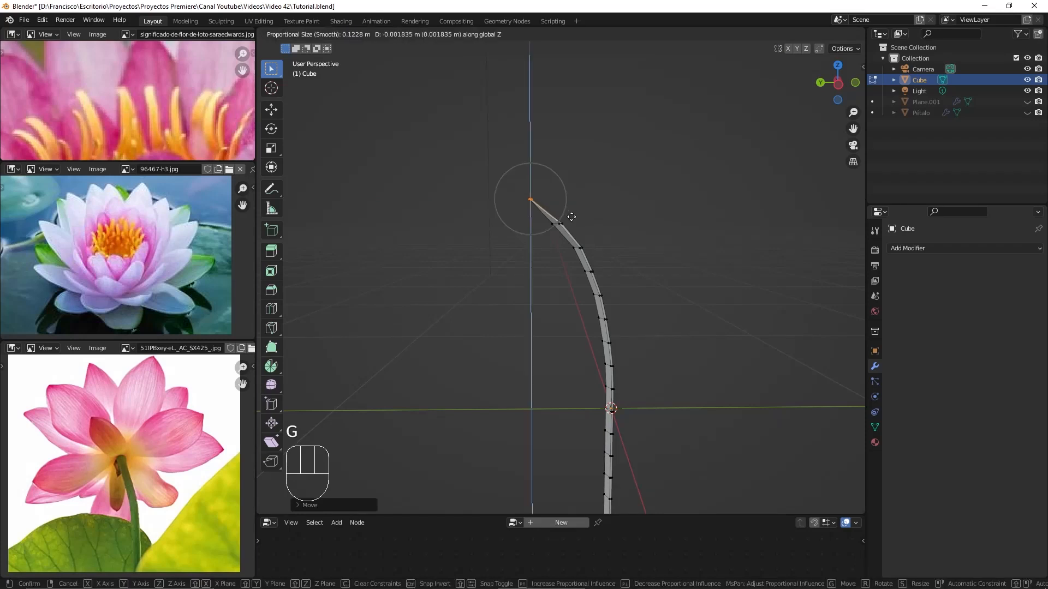
{"action": "scroll", "coordinate": [570, 225], "scroll_direction": "down", "scroll_amount": 8}
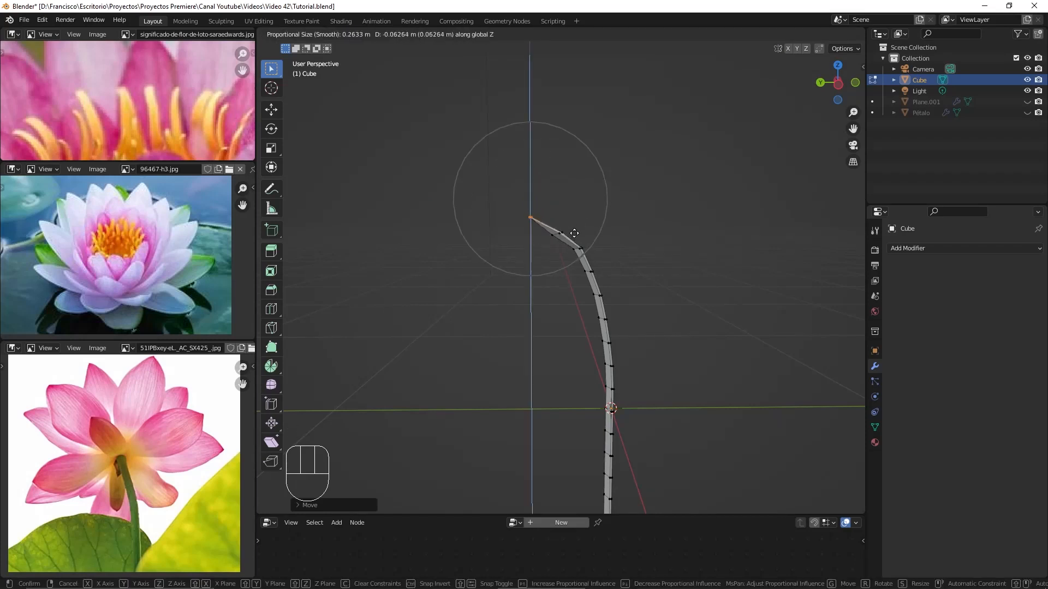
{"action": "left_click", "coordinate": [576, 228]}
{"action": "scroll", "coordinate": [619, 230], "scroll_direction": "down", "scroll_amount": 1}
{"action": "middle_click_drag", "start_coordinate": [618, 229], "coordinate": [543, 231]}
{"action": "key", "text": "Tab"}
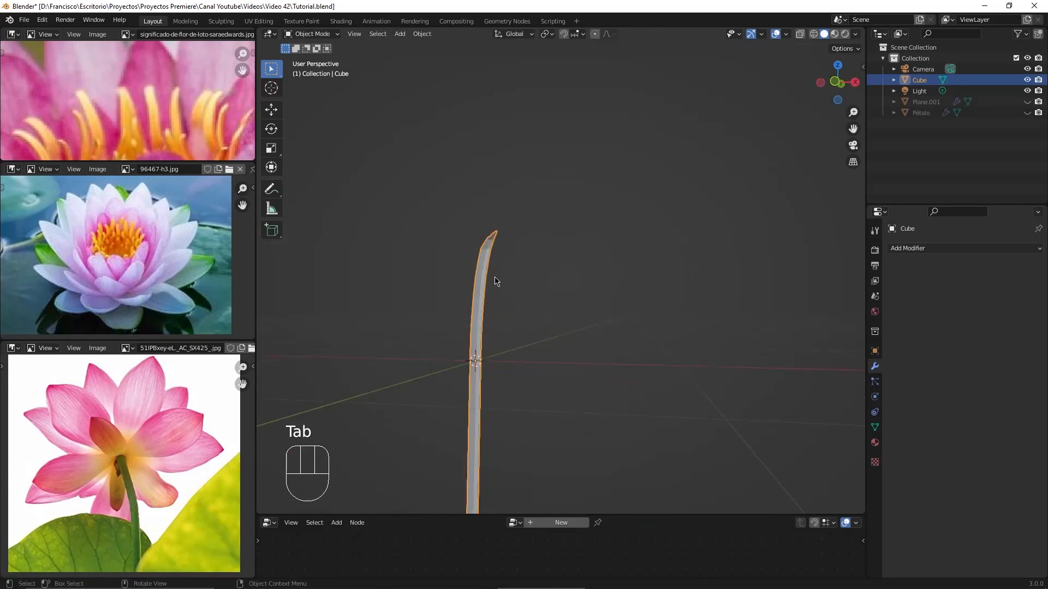
- Examine the curved stamen from several angles and compare it with the stamens in the reference photos
{"action": "scroll", "coordinate": [495, 281], "scroll_direction": "down", "scroll_amount": 5}
{"action": "middle_click_drag", "start_coordinate": [611, 285], "coordinate": [689, 307]}
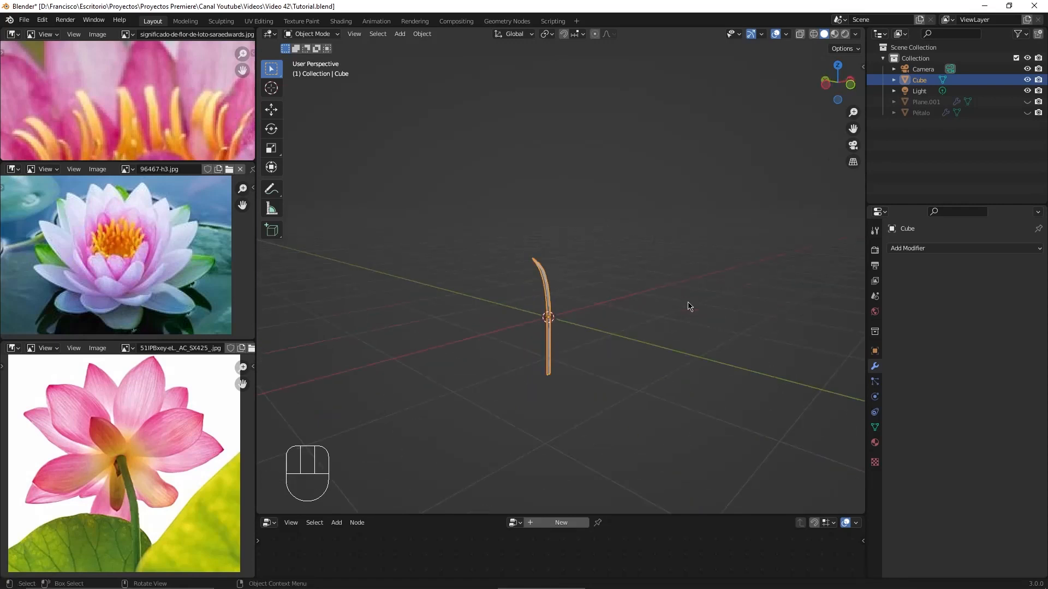
{"action": "scroll", "coordinate": [617, 304], "scroll_direction": "up", "scroll_amount": 5}
{"action": "middle_click_drag", "start_coordinate": [606, 304], "coordinate": [600, 266], "text": "shift"}
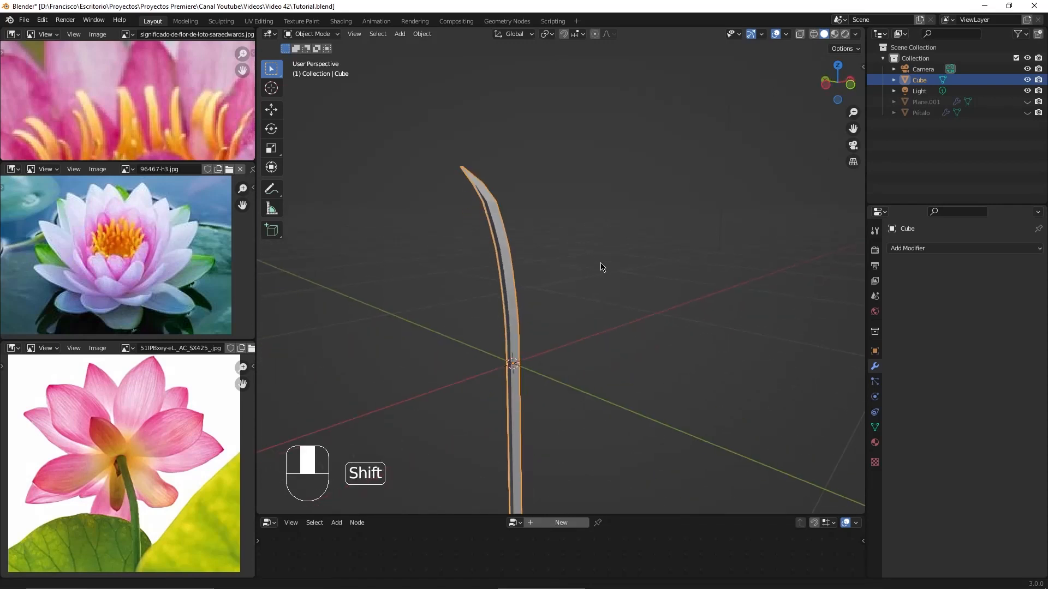
{"action": "scroll", "coordinate": [601, 267], "scroll_direction": "down", "scroll_amount": 5}
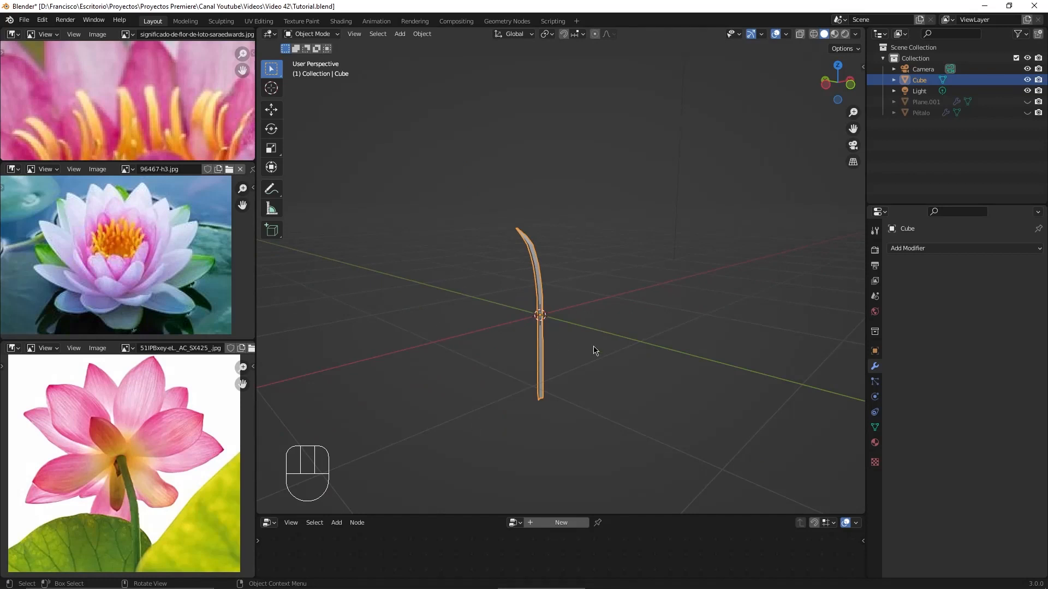
{"action": "middle_click_drag", "start_coordinate": [510, 328], "coordinate": [568, 329]}
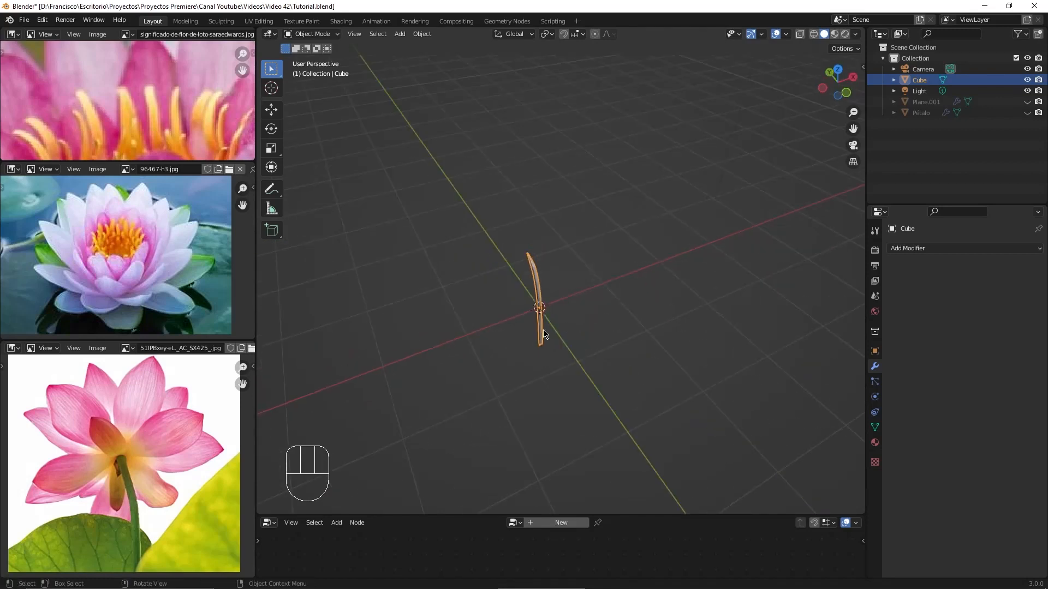
{"action": "middle_click_drag", "start_coordinate": [549, 284], "coordinate": [486, 260]}
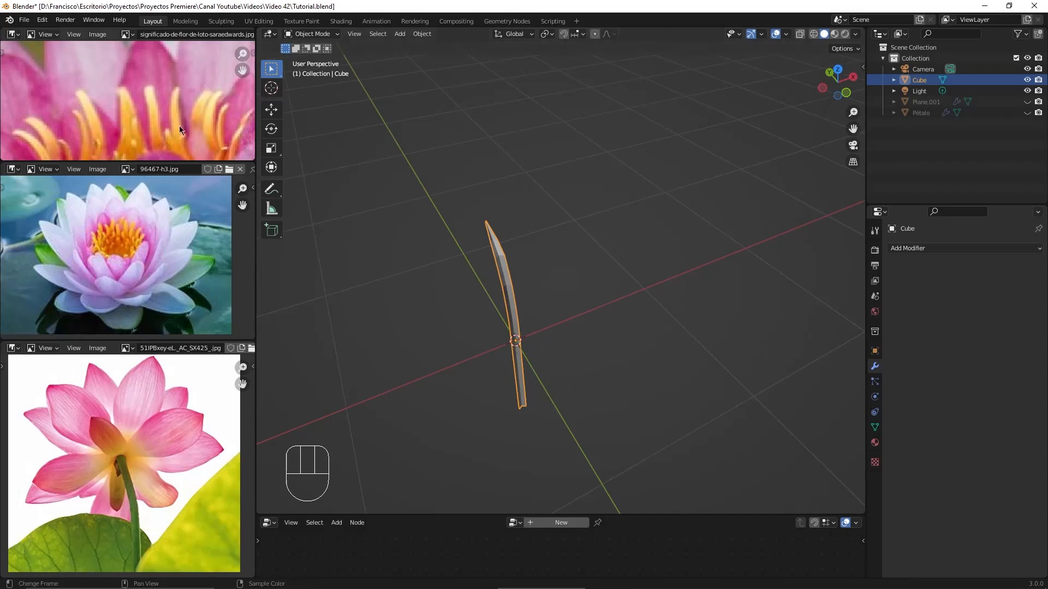
{"action": "scroll", "coordinate": [188, 125], "scroll_direction": "down", "scroll_amount": 2}
{"action": "scroll", "coordinate": [107, 261], "scroll_direction": "up", "scroll_amount": 4}
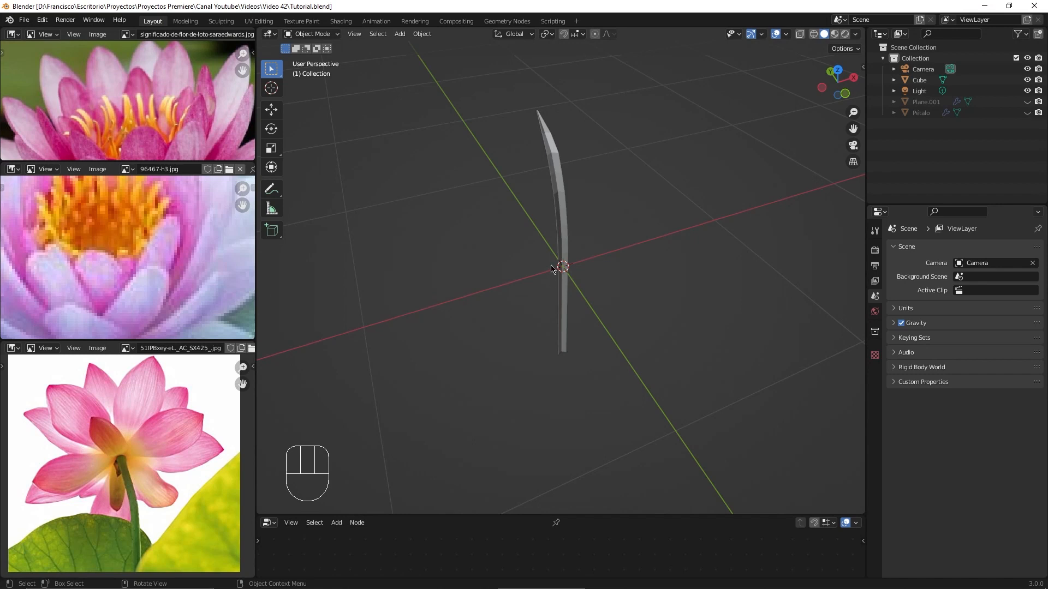
- Add a mesh circle at the origin around the stamen and enter Edit Mode on it
{"action": "key", "text": "shift+a"}
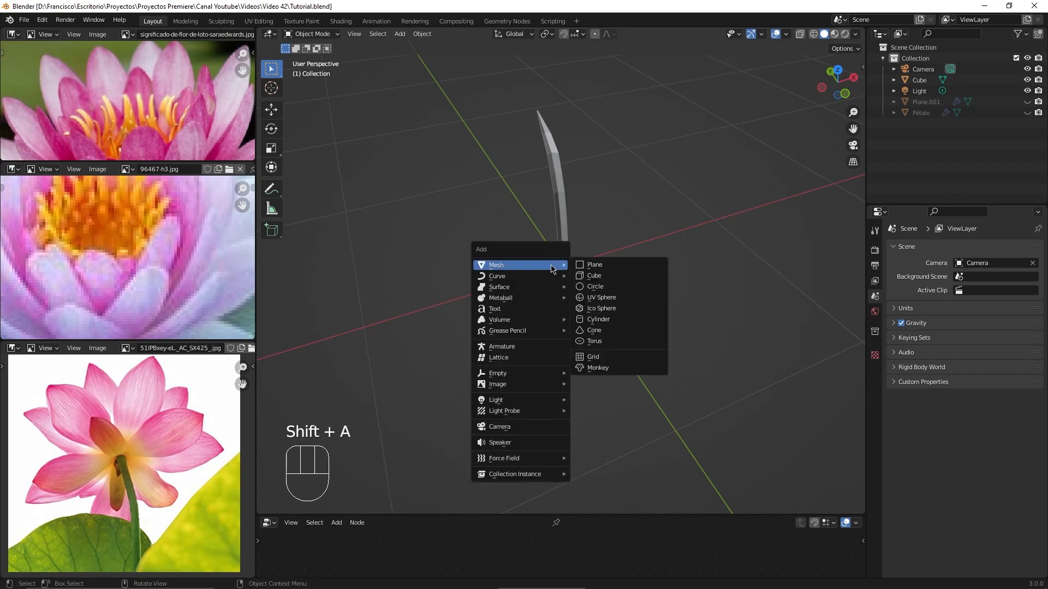
{"action": "left_click", "coordinate": [594, 286]}
{"action": "scroll", "coordinate": [654, 291], "scroll_direction": "down", "scroll_amount": 2}
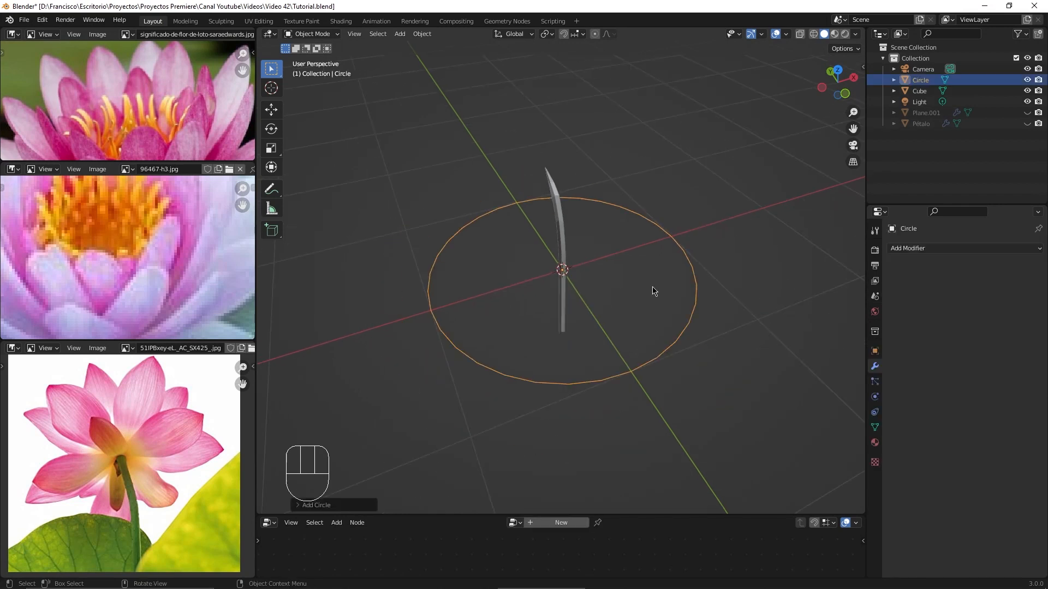
{"action": "key", "text": "Tab"}
{"action": "scroll", "coordinate": [653, 287], "scroll_direction": "up", "scroll_amount": 3}
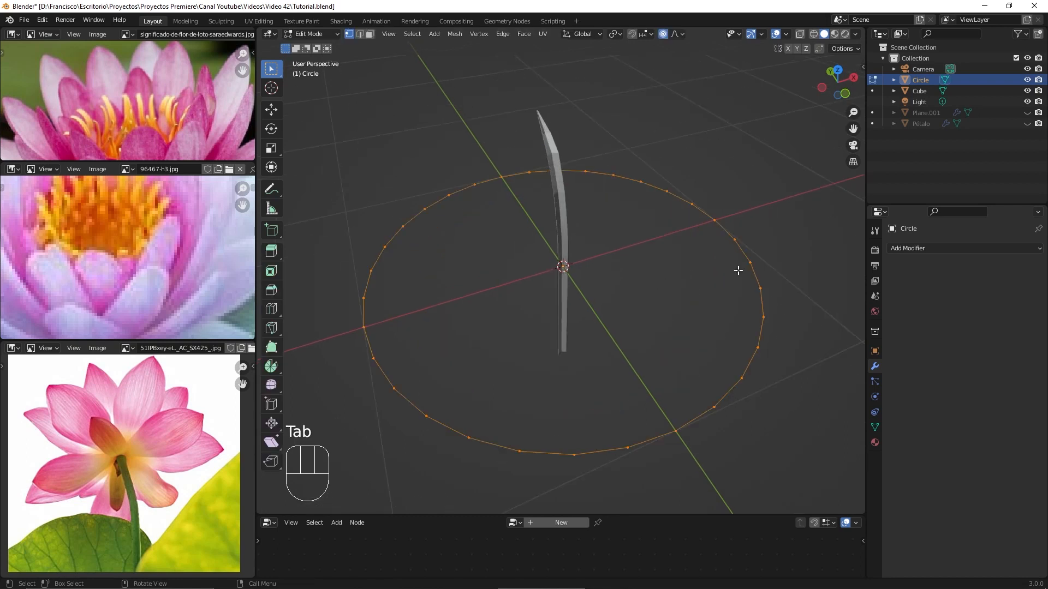
- Extrude the circle's outline inward into a flat ring, scaling the new edge loop to about 0.75
{"action": "key", "text": "e"}
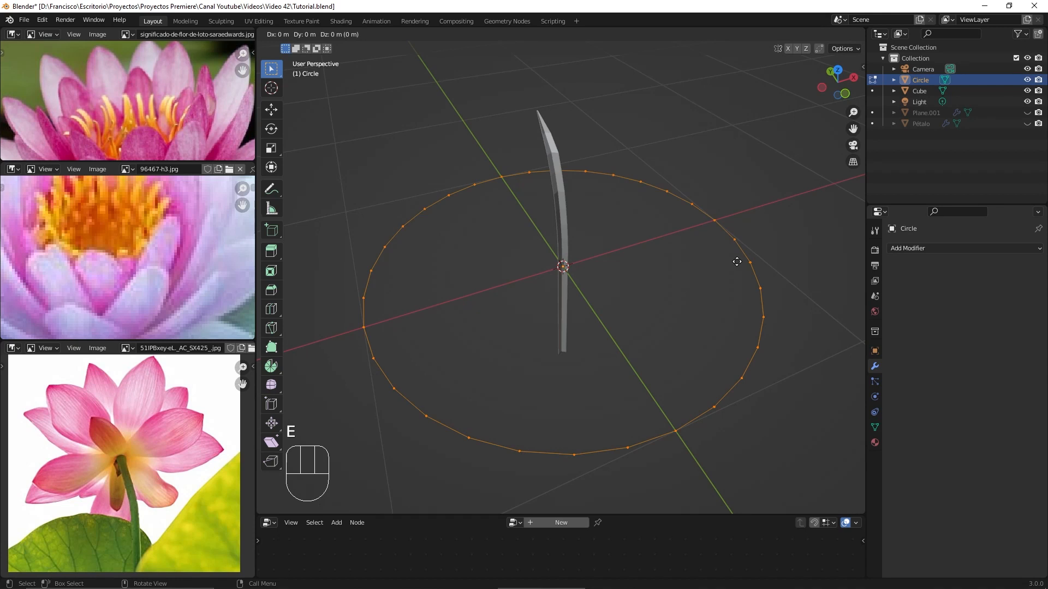
{"action": "key", "text": "s"}
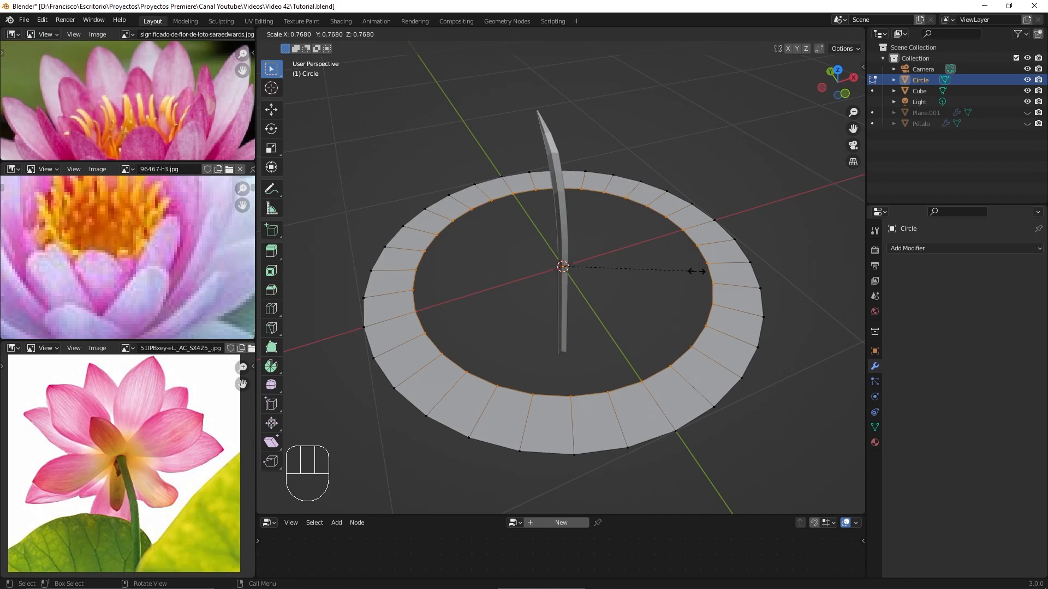
{"action": "left_click", "coordinate": [692, 271]}
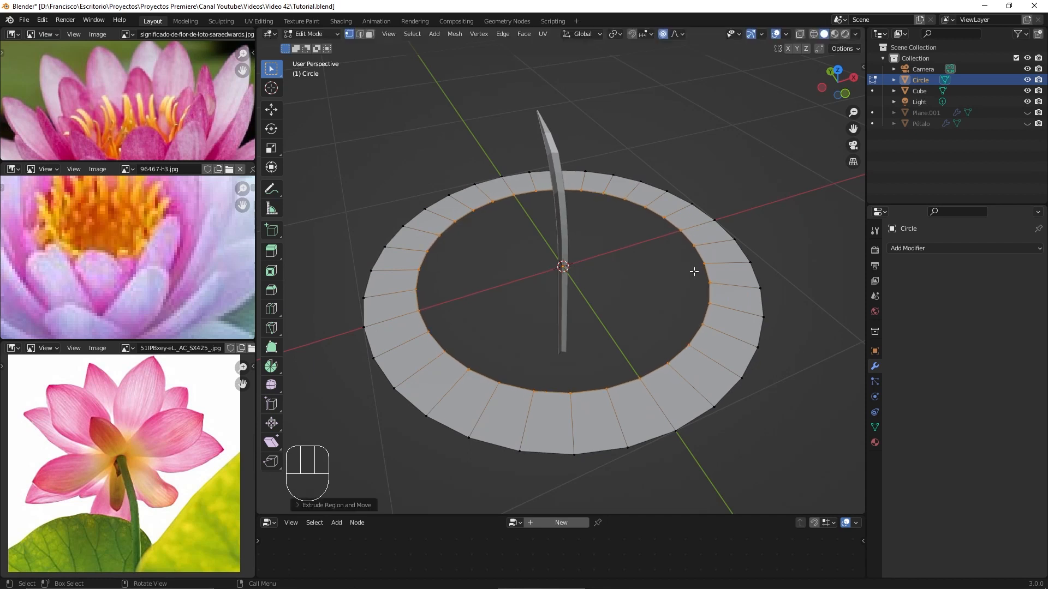
- Close the ring's inner opening with Grid Fill and return to Object Mode
{"action": "left_click", "coordinate": [522, 33]}
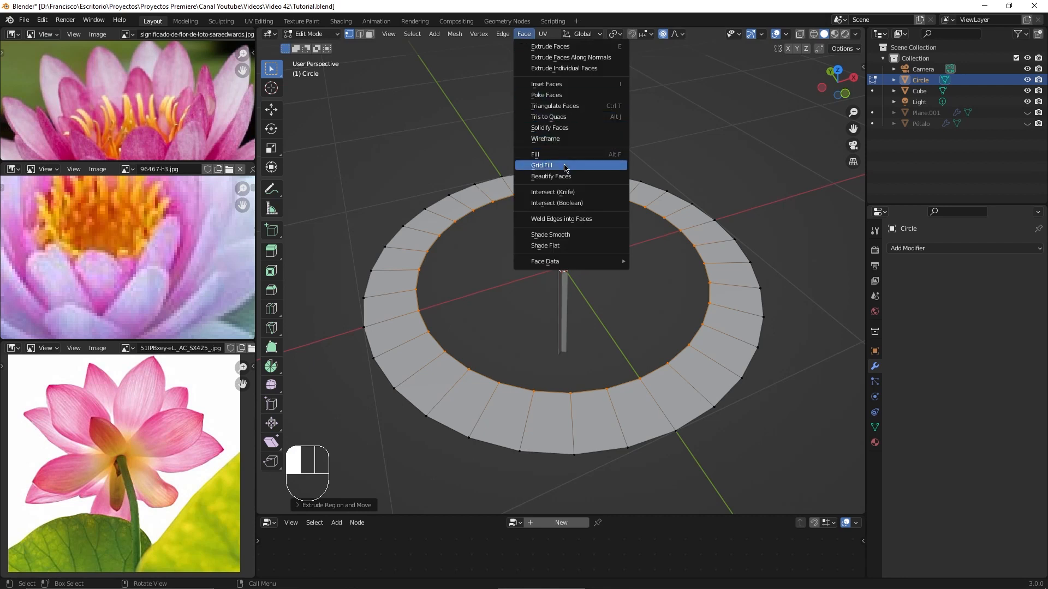
{"action": "left_click", "coordinate": [541, 165]}
{"action": "scroll", "coordinate": [623, 259], "scroll_direction": "down", "scroll_amount": 2}
{"action": "middle_click_drag", "start_coordinate": [664, 212], "coordinate": [658, 243]}
{"action": "scroll", "coordinate": [677, 336], "scroll_direction": "down", "scroll_amount": 1}
{"action": "scroll", "coordinate": [678, 335], "scroll_direction": "up", "scroll_amount": 2}
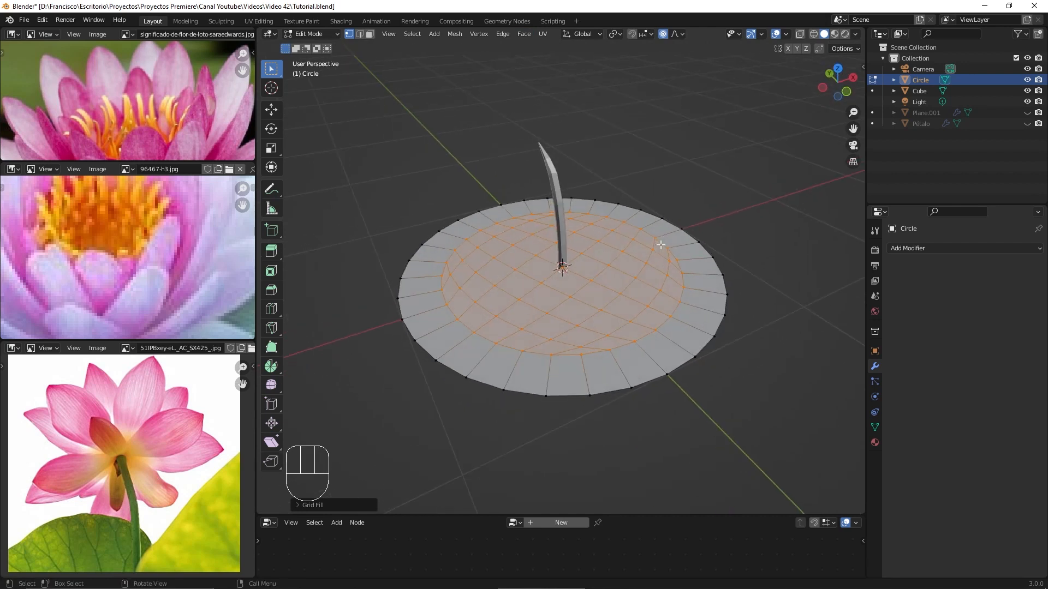
{"action": "scroll", "coordinate": [660, 245], "scroll_direction": "up", "scroll_amount": 2}
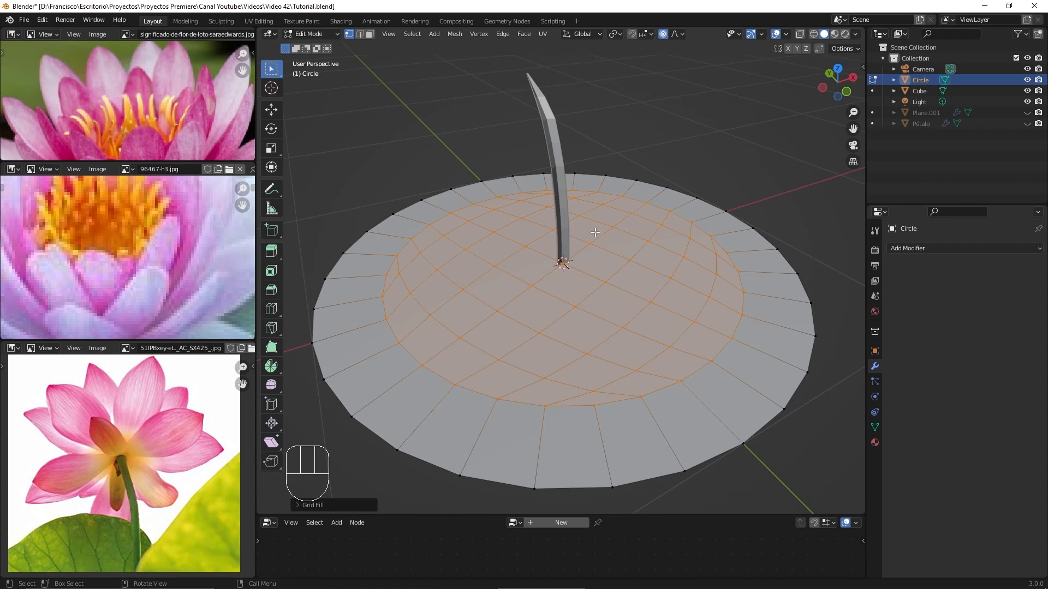
{"action": "scroll", "coordinate": [595, 233], "scroll_direction": "down", "scroll_amount": 2}
{"action": "scroll", "coordinate": [595, 232], "scroll_direction": "up", "scroll_amount": 2}
{"action": "key", "text": "Tab"}
- Enlarge the node editor to create a new Geometry Nodes tree on the disc, and save the file
{"action": "left_click_drag", "start_coordinate": [494, 515], "coordinate": [498, 279]}
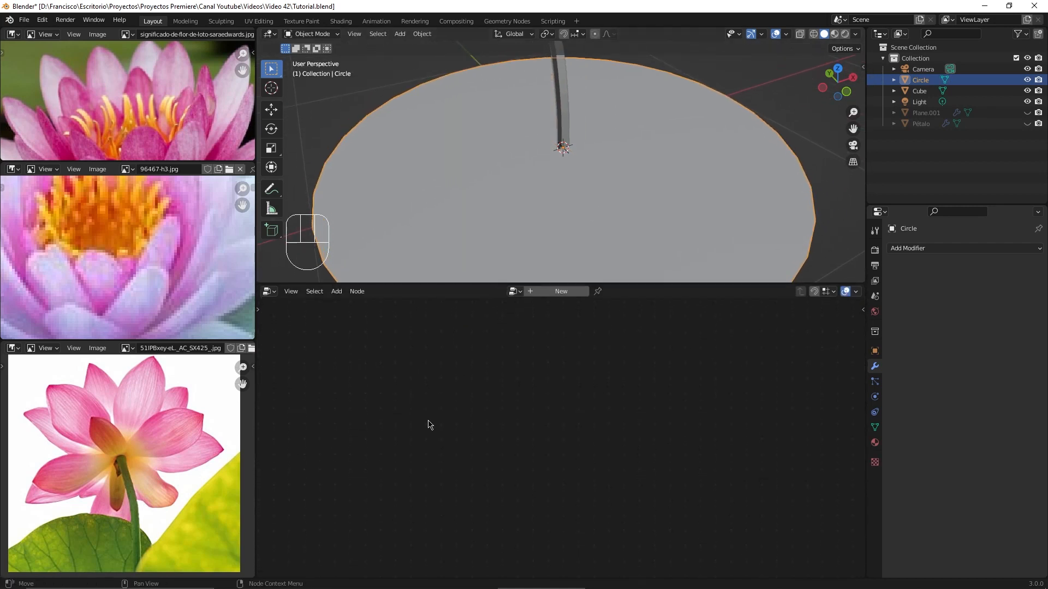
{"action": "left_click", "coordinate": [571, 295]}
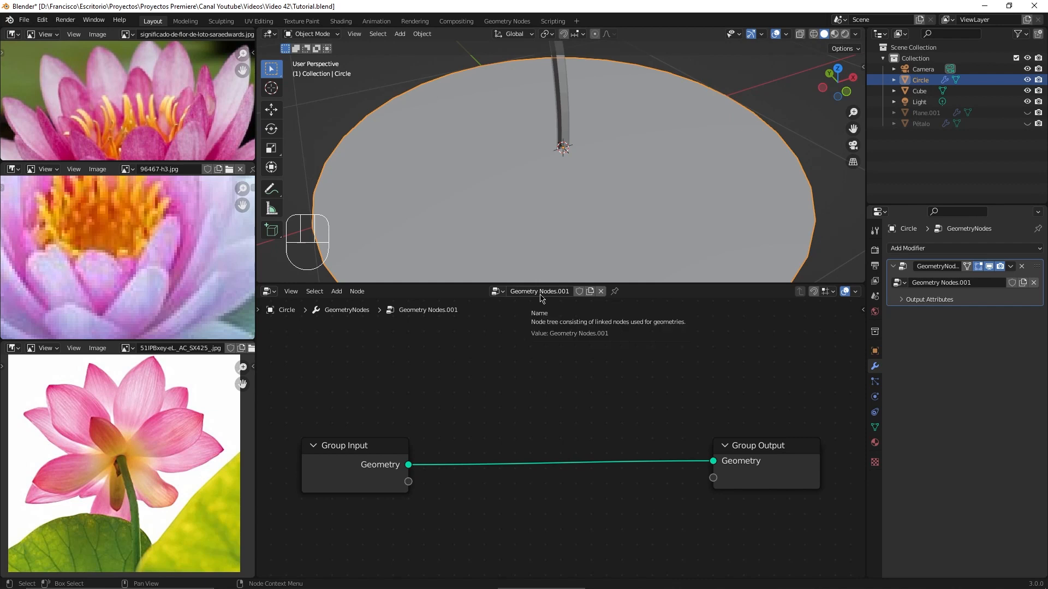
{"action": "scroll", "coordinate": [608, 194], "scroll_direction": "down", "scroll_amount": 1}
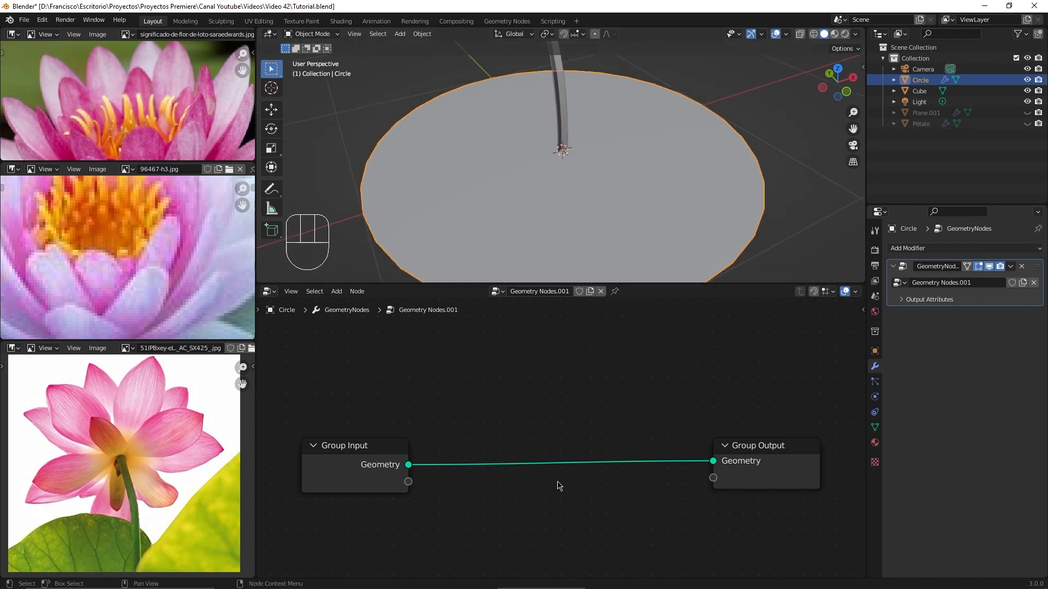
{"action": "key", "text": "ctrl+s"}
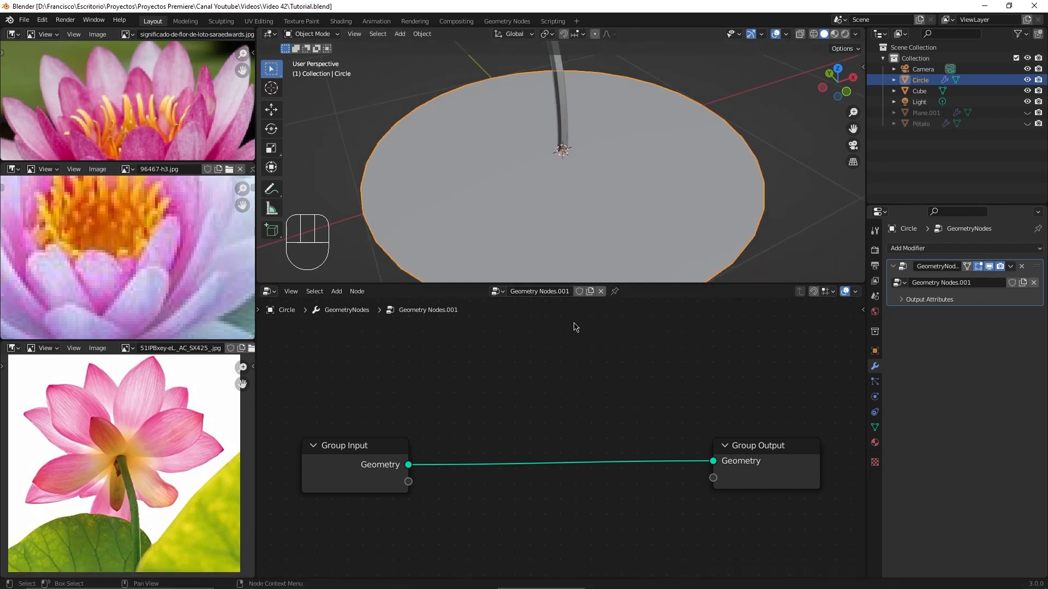
- Apply all transforms to the stamen object
{"action": "left_click", "coordinate": [563, 120]}
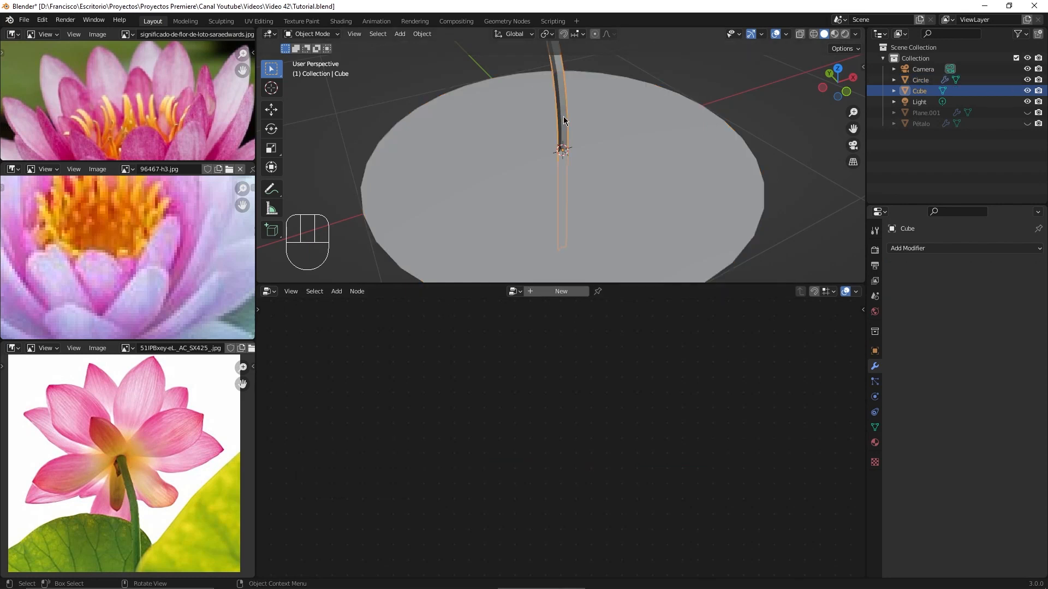
{"action": "left_click", "coordinate": [423, 34]}
{"action": "mouse_move", "coordinate": [456, 94]}
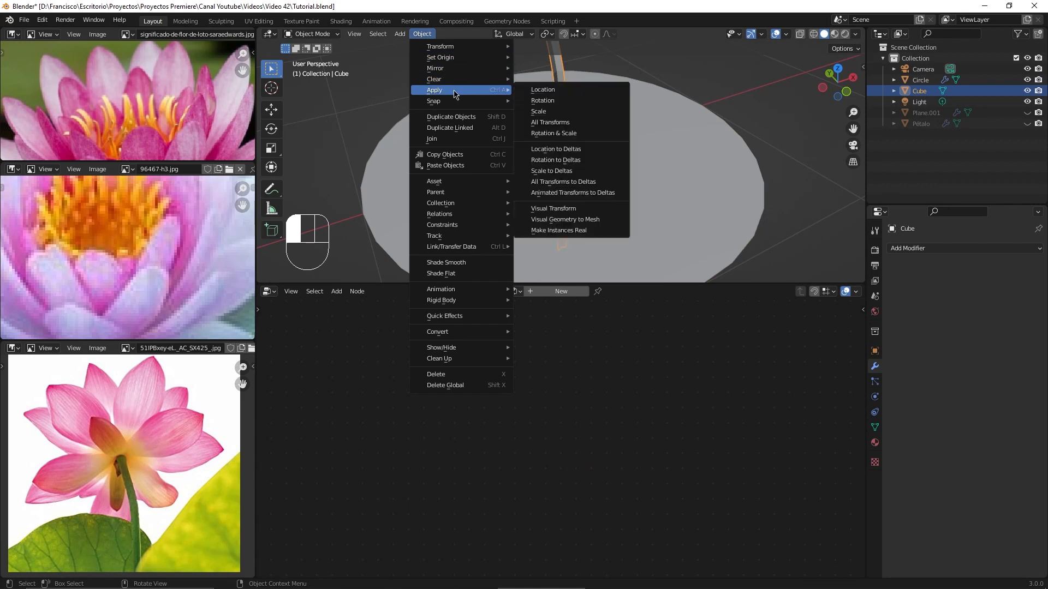
{"action": "left_click", "coordinate": [547, 123]}
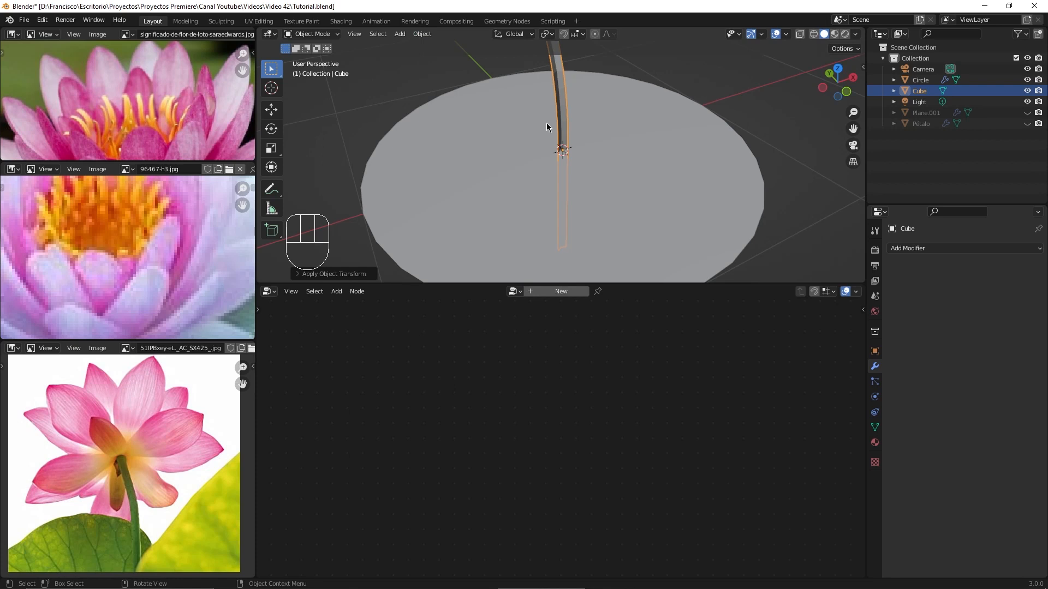
- Insert an Instance on Points node between Group Input and Group Output in the disc's node tree
{"action": "left_click", "coordinate": [517, 130]}
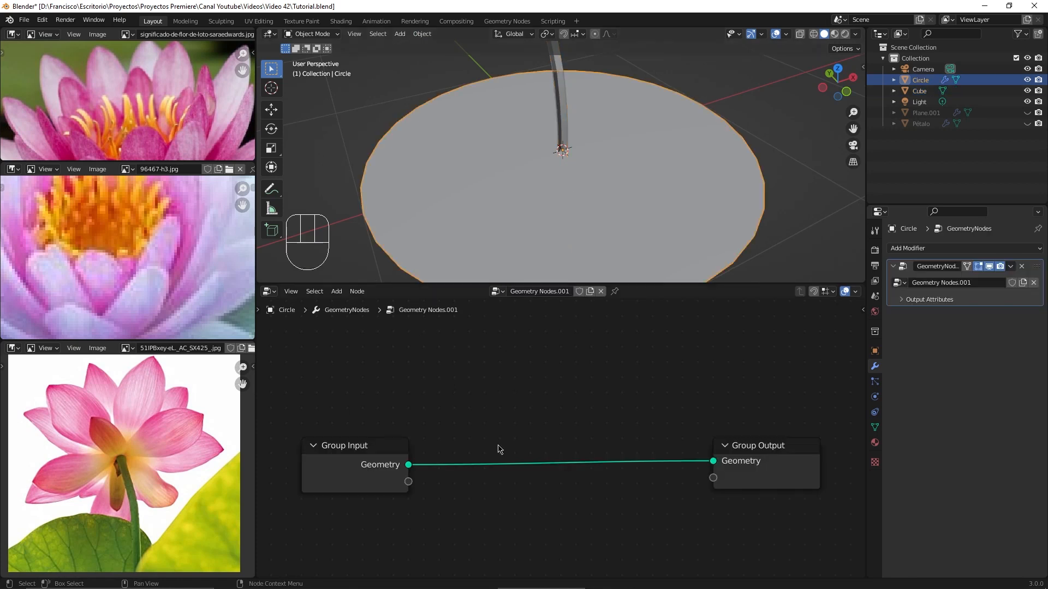
{"action": "middle_click_drag", "start_coordinate": [499, 440], "coordinate": [485, 387], "text": "ctrl"}
{"action": "scroll", "coordinate": [485, 387], "scroll_direction": "up", "scroll_amount": 3}
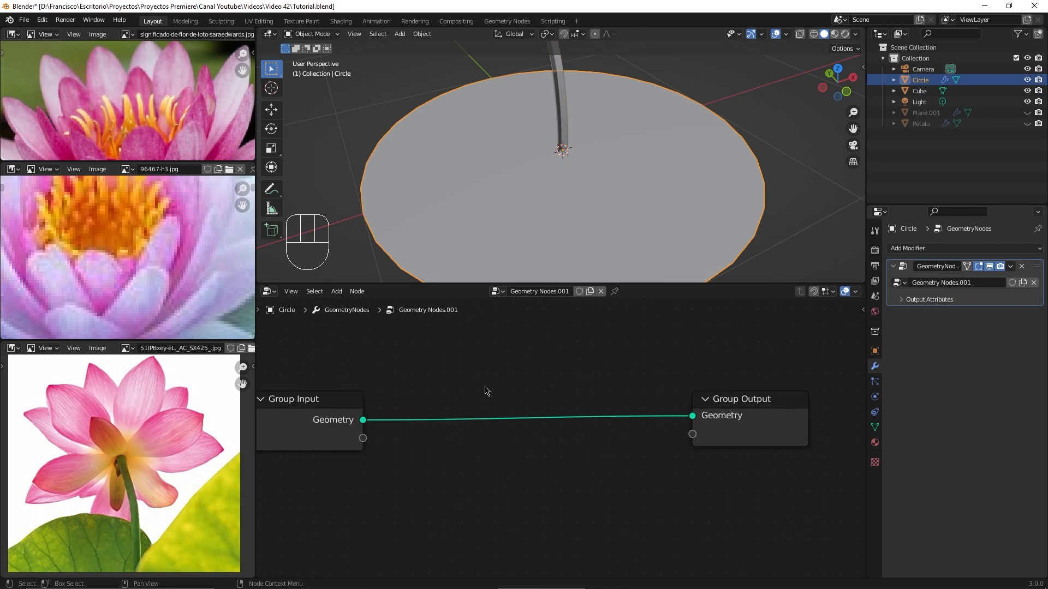
{"action": "key", "text": "shift+a"}
{"action": "left_click", "coordinate": [455, 364]}
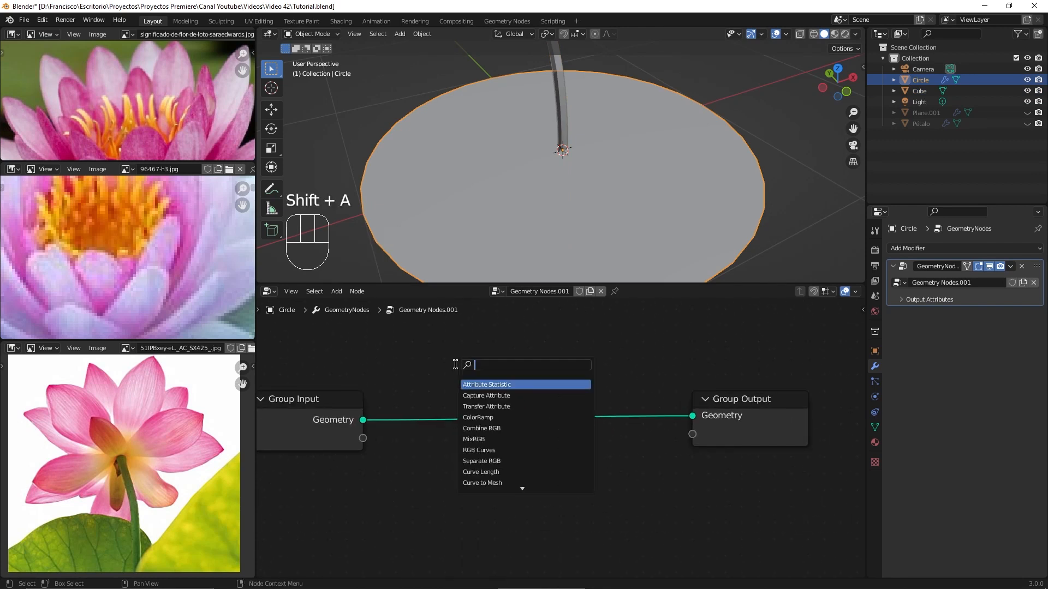
{"action": "type", "text": "instan"}
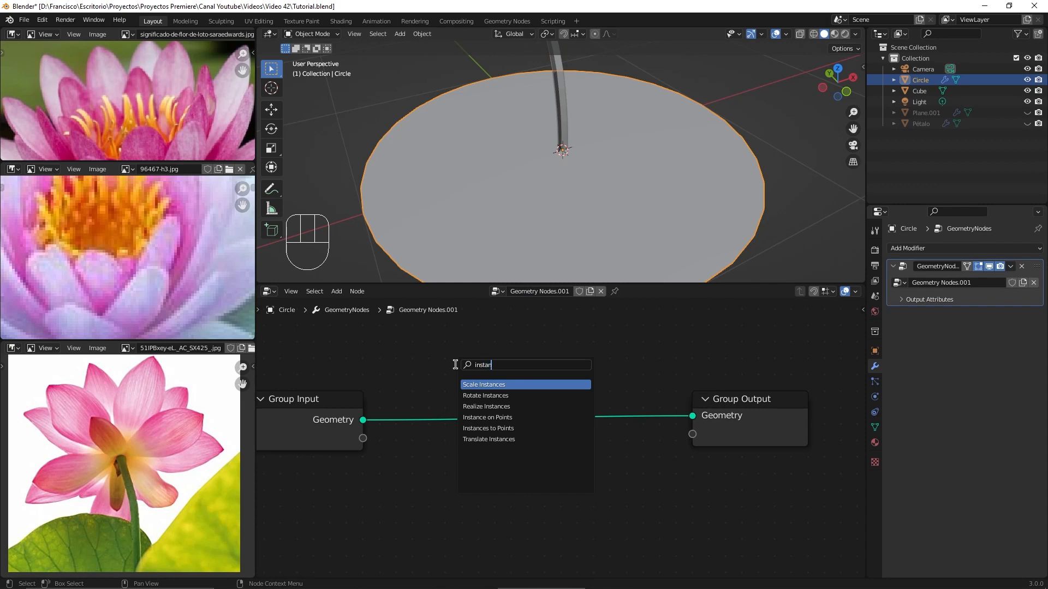
{"action": "left_click", "coordinate": [513, 417]}
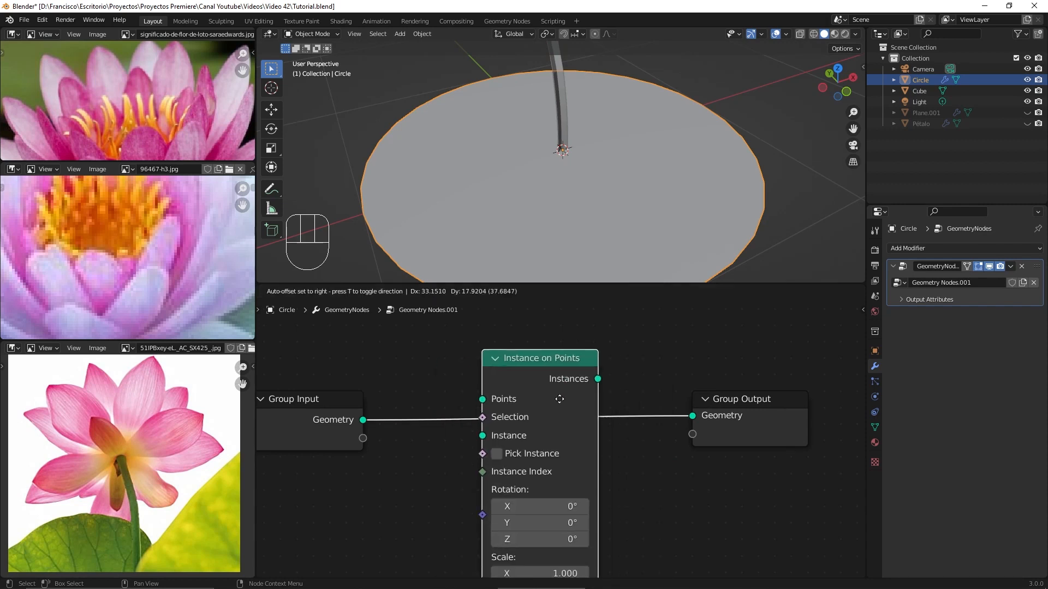
{"action": "left_click", "coordinate": [513, 418]}
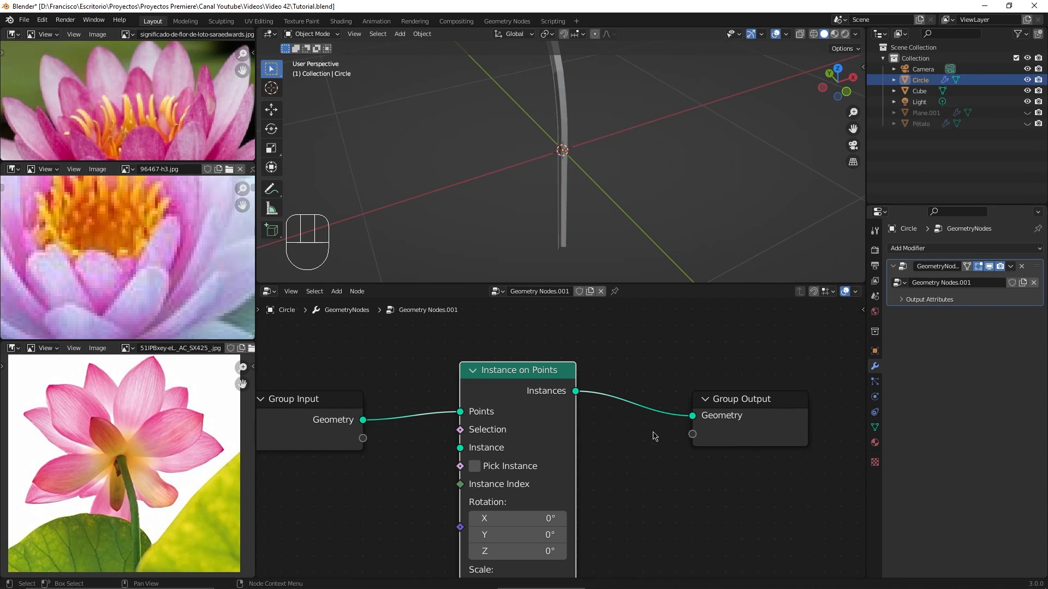
{"action": "scroll", "coordinate": [658, 408], "scroll_direction": "down", "scroll_amount": 3}
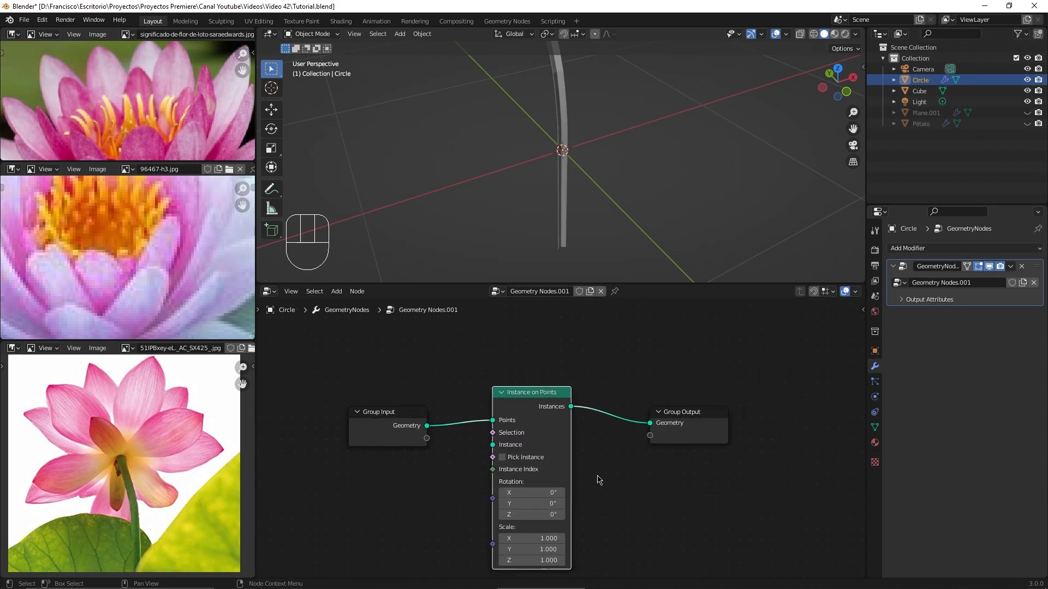
{"action": "middle_click_drag", "start_coordinate": [600, 480], "coordinate": [661, 413]}
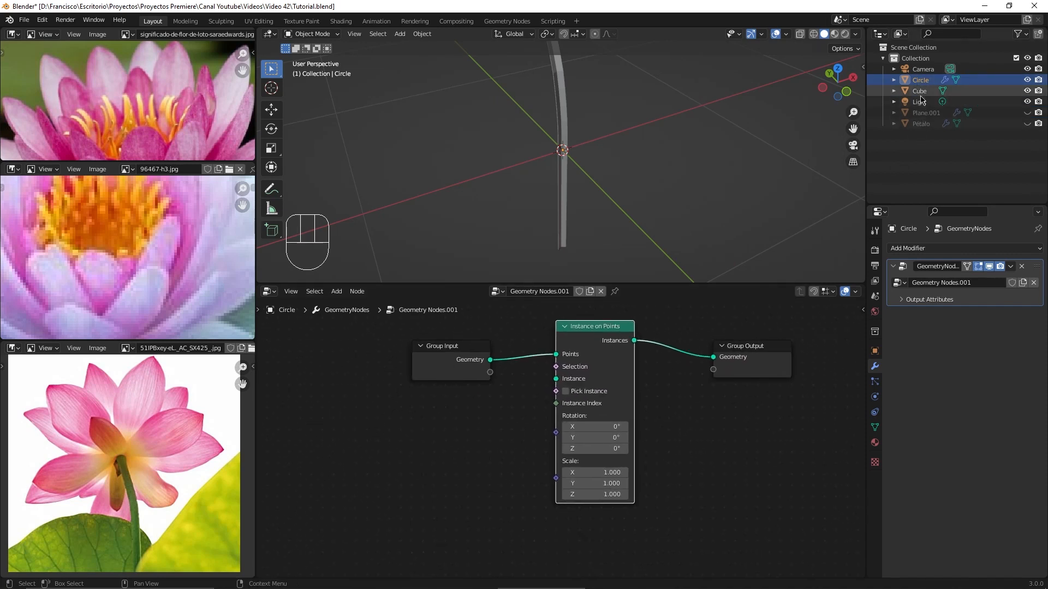
- Rename the stamen object as Palito
{"action": "left_click", "coordinate": [562, 115]}
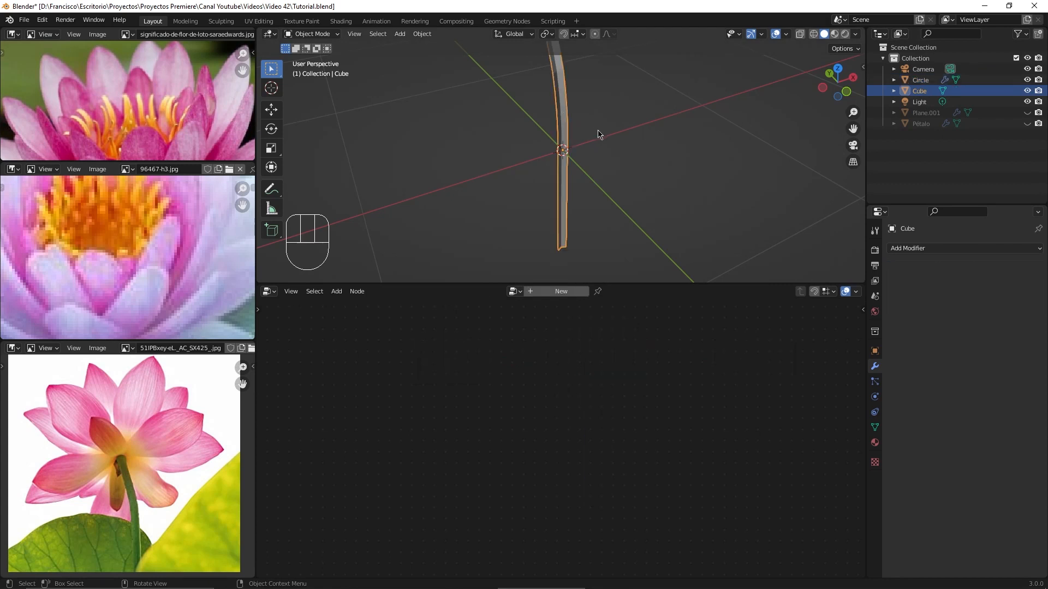
{"action": "double_click", "coordinate": [921, 91]}
{"action": "type", "text": "Palito"}
{"action": "key", "text": "Return"}
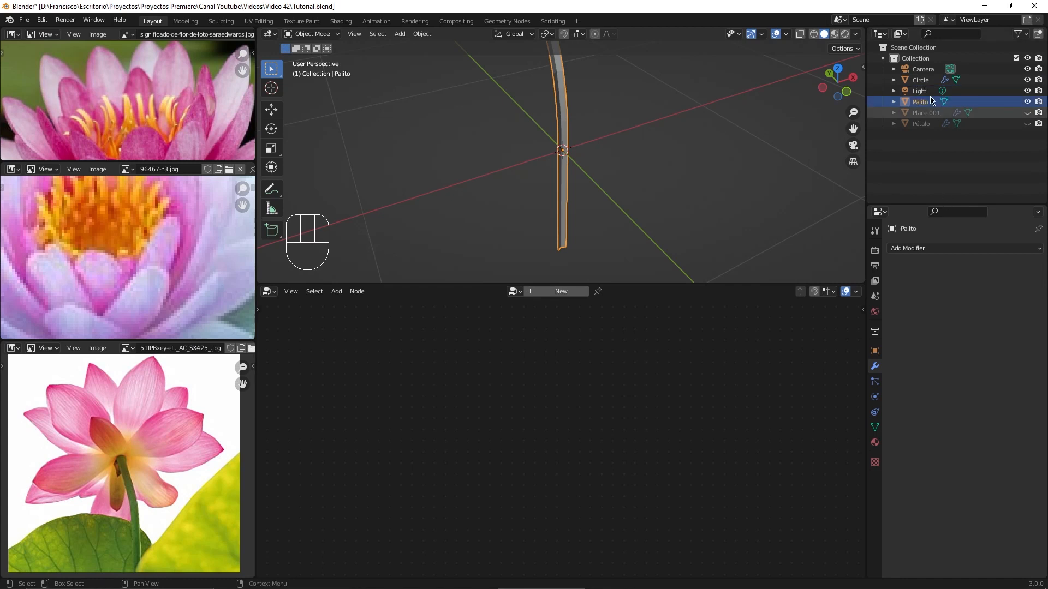
- Bring the Palito object into the disc's node tree as Object Info and connect its Geometry to the Instance input of Instance on Points
{"action": "left_click", "coordinate": [922, 80]}
{"action": "left_click_drag", "start_coordinate": [925, 104], "coordinate": [397, 463]}
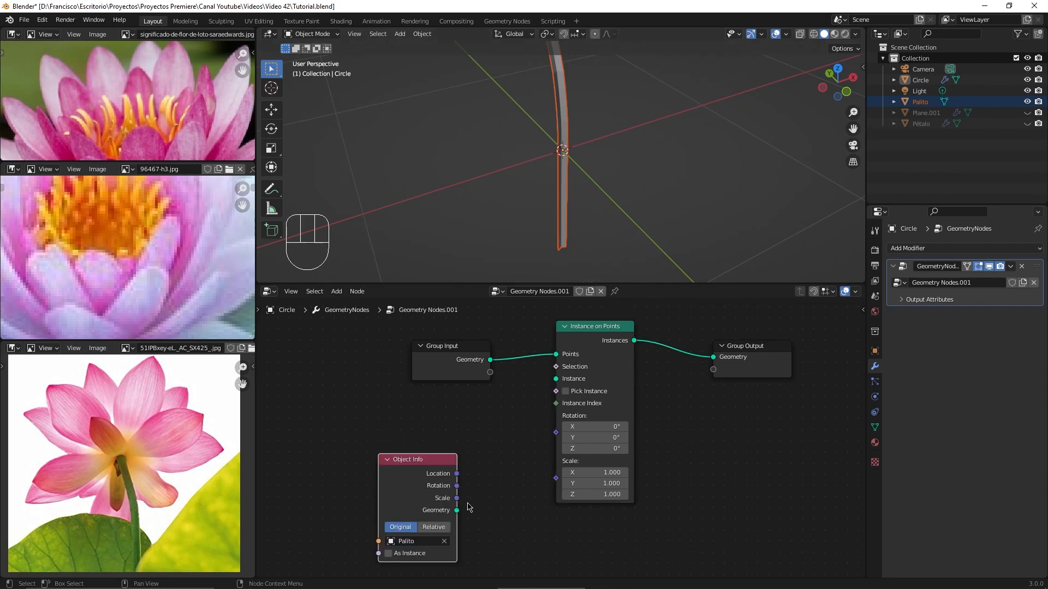
{"action": "left_click_drag", "start_coordinate": [457, 512], "coordinate": [555, 379]}
{"action": "scroll", "coordinate": [573, 219], "scroll_direction": "down", "scroll_amount": 5}
{"action": "middle_click_drag", "start_coordinate": [573, 218], "coordinate": [578, 220]}
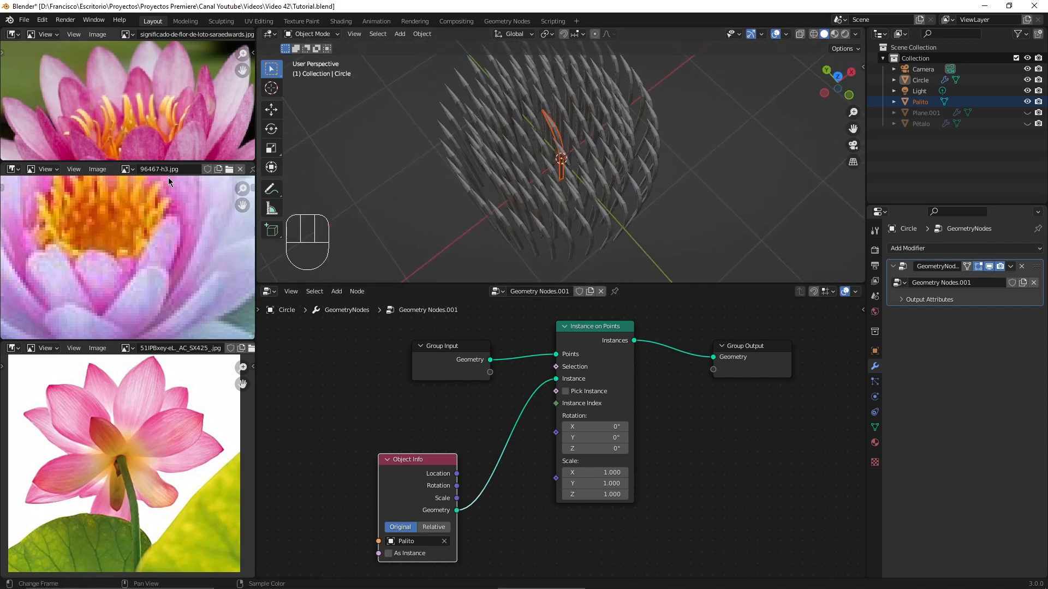
{"action": "left_click_drag", "start_coordinate": [435, 465], "coordinate": [416, 415]}
{"action": "scroll", "coordinate": [556, 228], "scroll_direction": "down", "scroll_amount": 2}
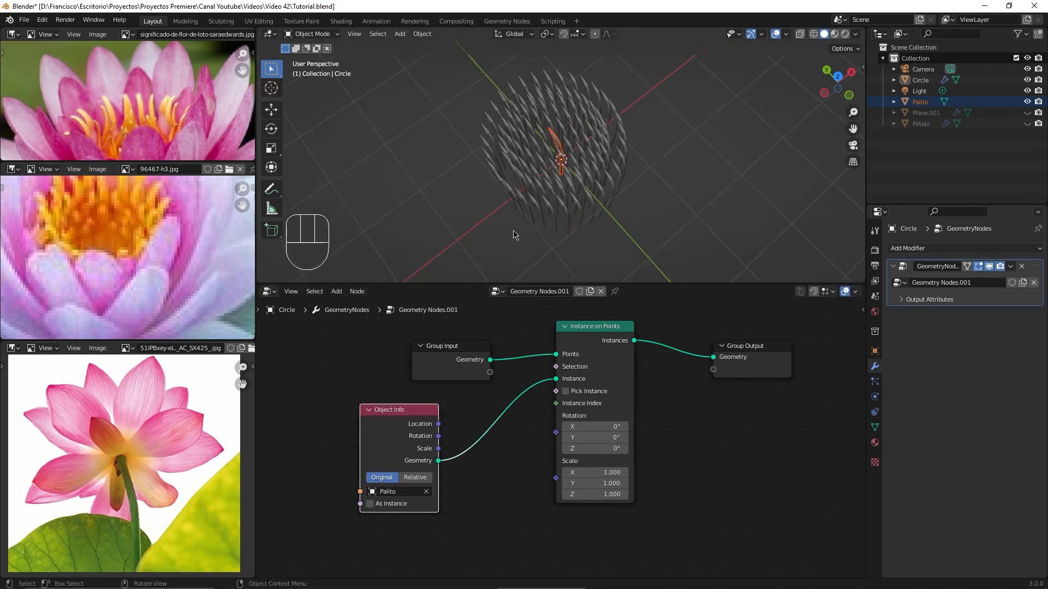
- Add an Align Euler to Vector node set to the Y axis and connect it to the Rotation input of Instance on Points
{"action": "scroll", "coordinate": [507, 459], "scroll_direction": "up", "scroll_amount": 2}
{"action": "middle_click_drag", "start_coordinate": [504, 464], "coordinate": [536, 376]}
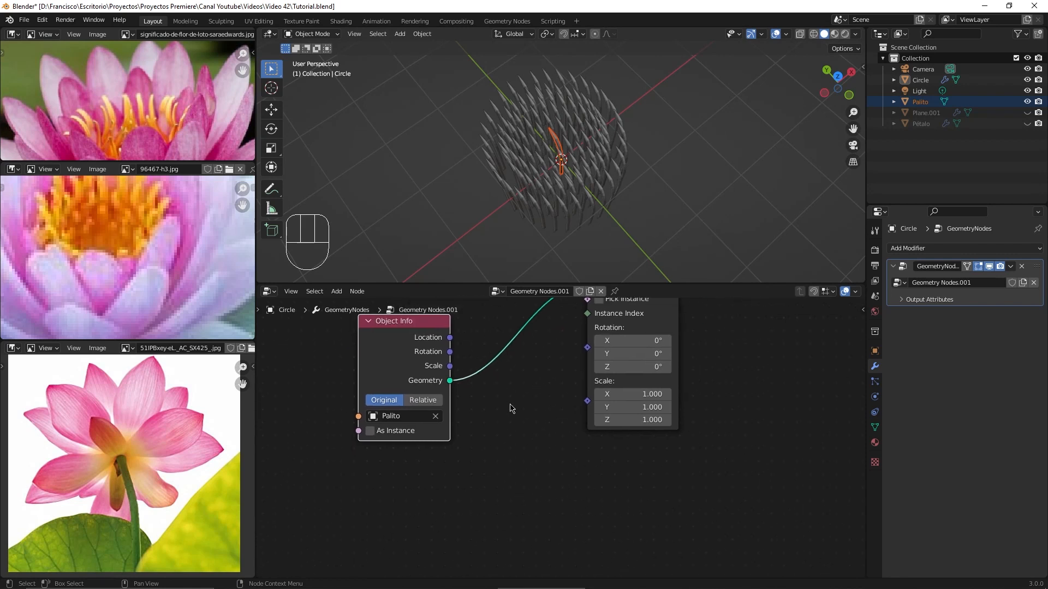
{"action": "key", "text": "shift+a"}
{"action": "left_click", "coordinate": [478, 363]}
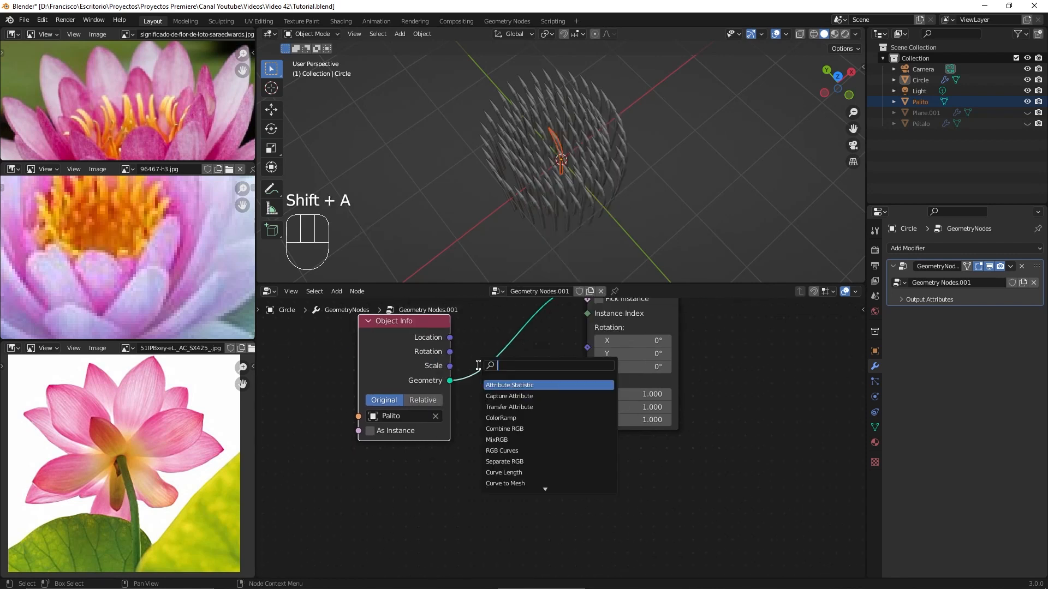
{"action": "type", "text": "alig"}
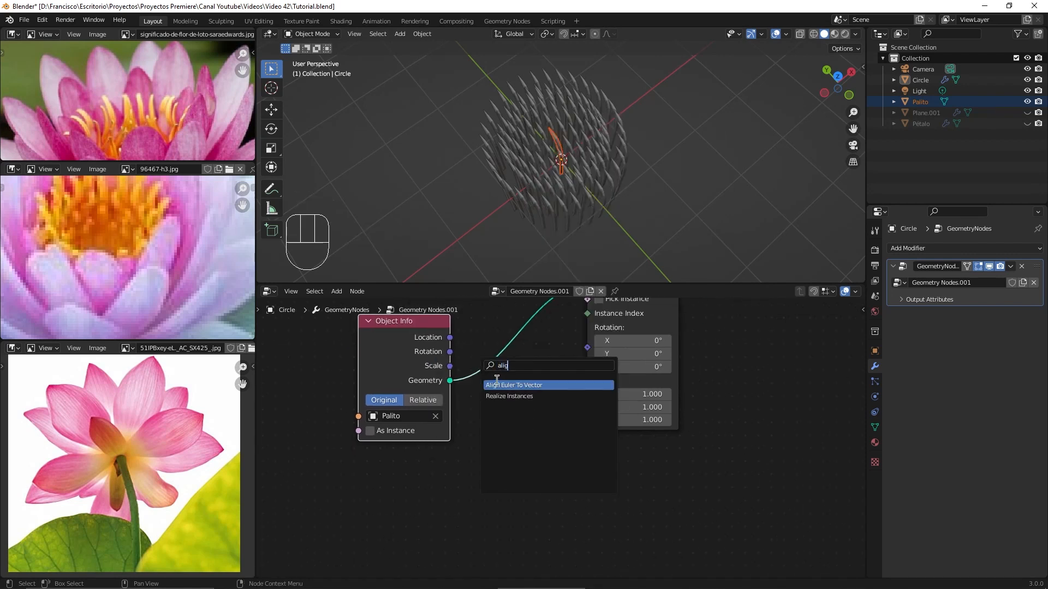
{"action": "key", "text": "Return"}
{"action": "left_click", "coordinate": [377, 474]}
{"action": "left_click_drag", "start_coordinate": [466, 489], "coordinate": [587, 347]}
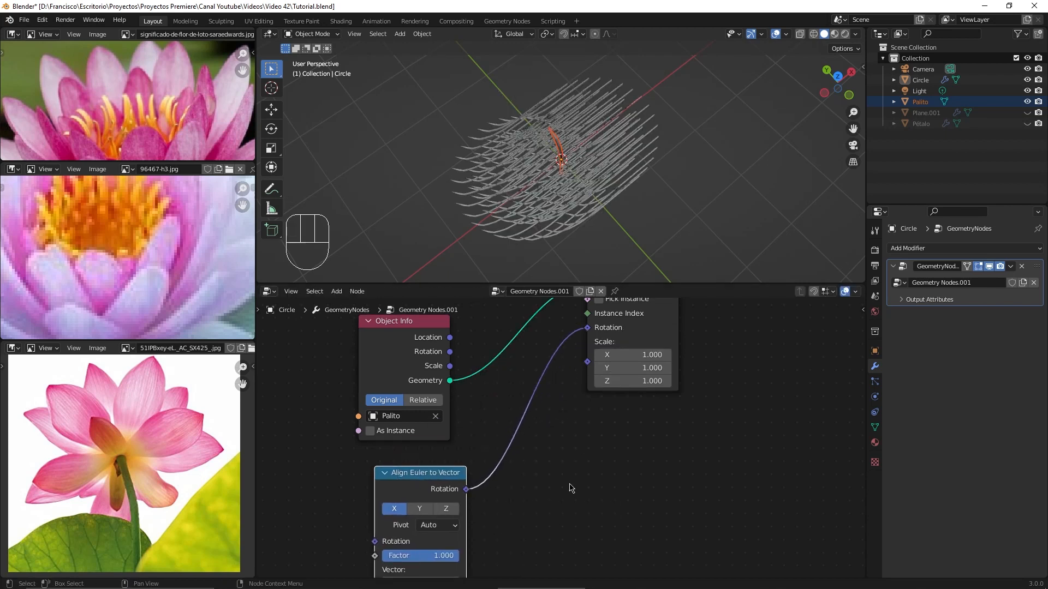
{"action": "middle_click_drag", "start_coordinate": [575, 487], "coordinate": [620, 420]}
{"action": "left_click", "coordinate": [481, 447]}
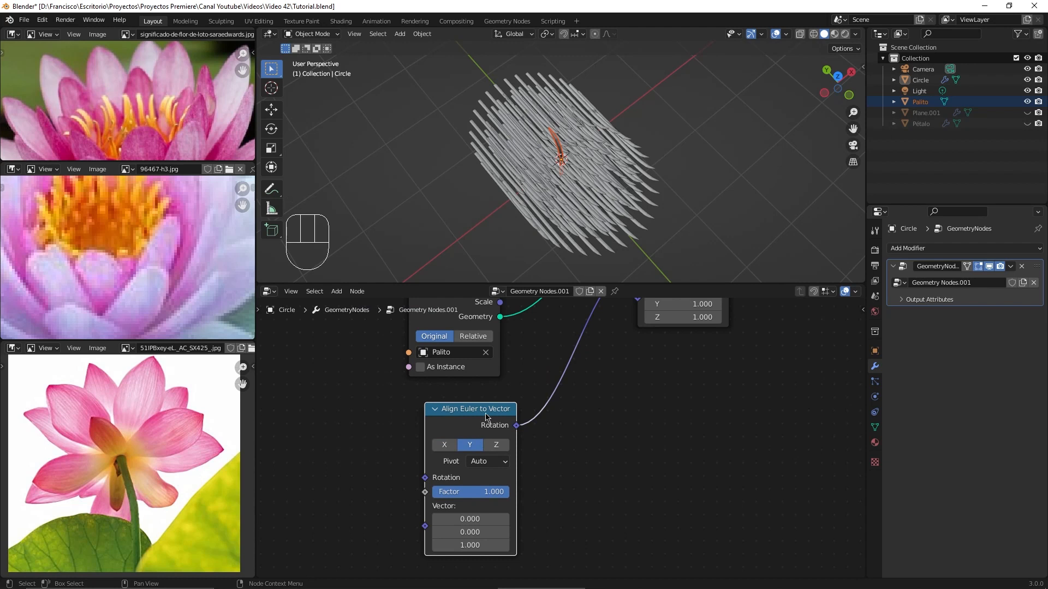
{"action": "left_click_drag", "start_coordinate": [487, 417], "coordinate": [521, 400]}
- Add a Position node and connect it to the Vector input of Align Euler to Vector
{"action": "key", "text": "shift+a"}
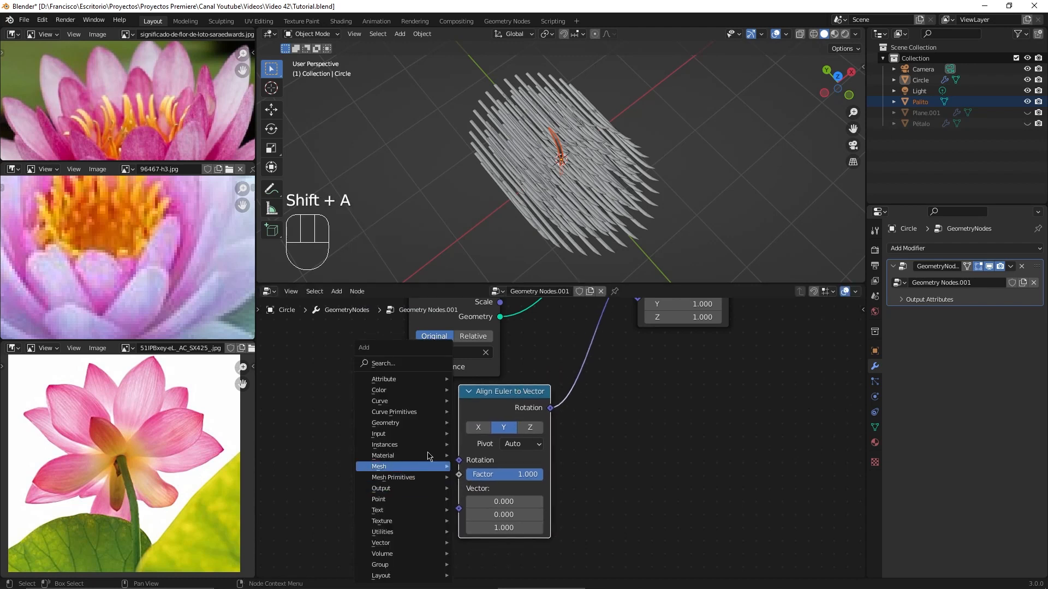
{"action": "left_click", "coordinate": [404, 363]}
{"action": "type", "text": "posi"}
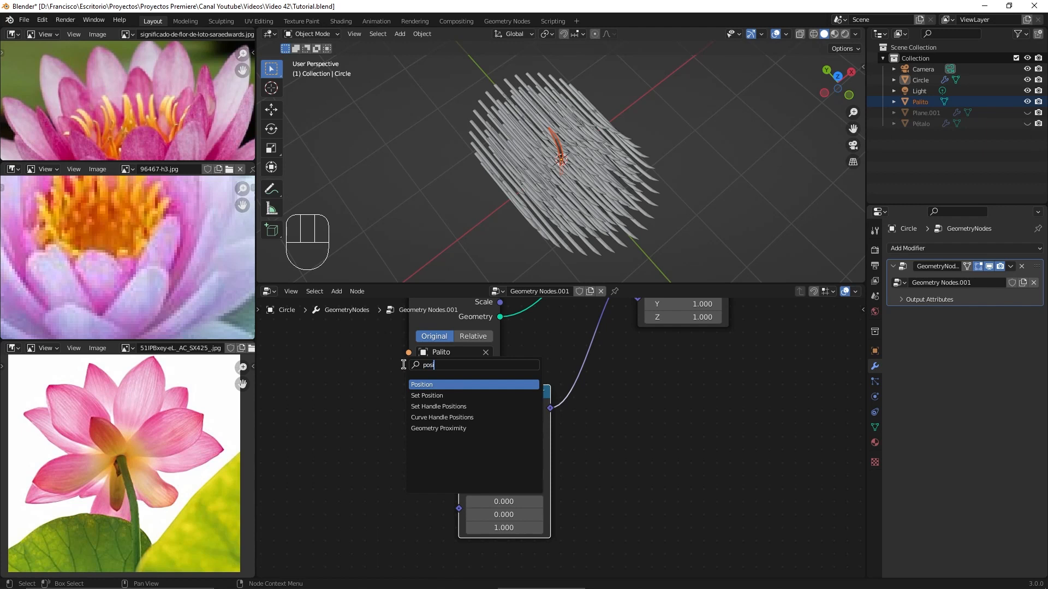
{"action": "left_click", "coordinate": [428, 385]}
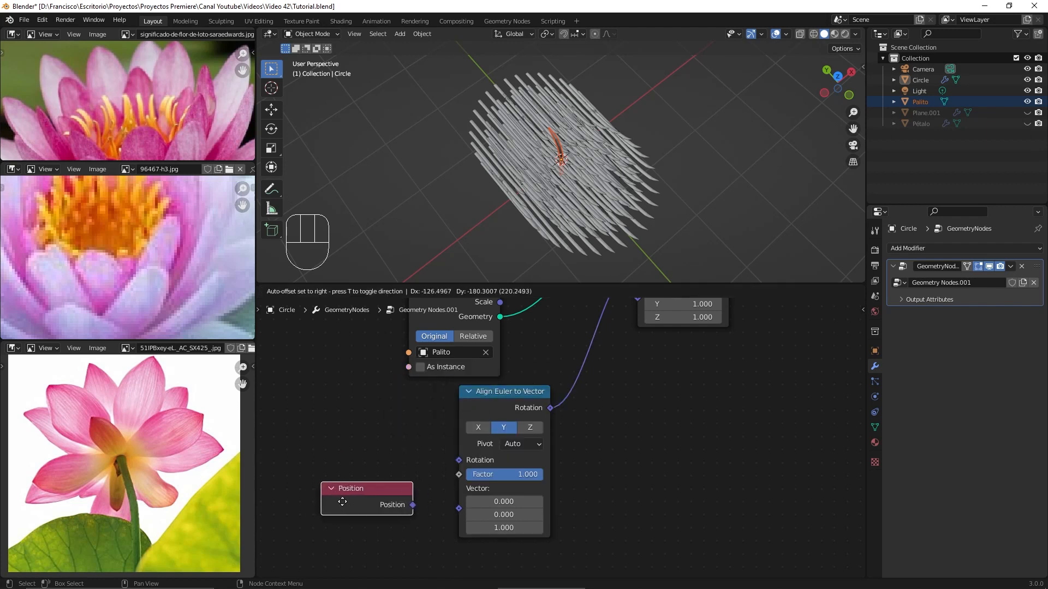
{"action": "left_click_drag", "start_coordinate": [406, 510], "coordinate": [458, 508]}
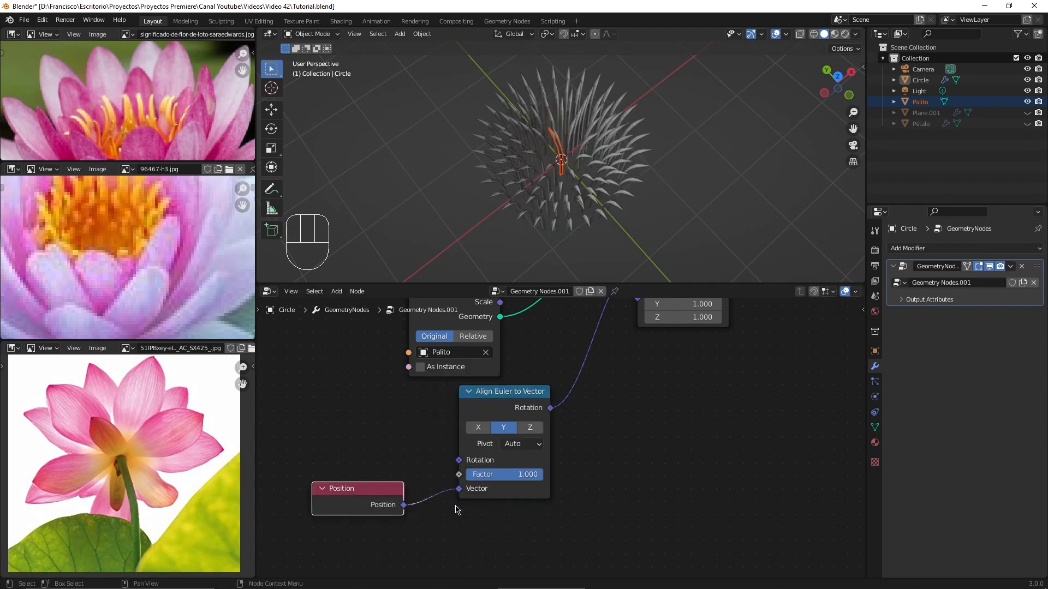
{"action": "left_click", "coordinate": [641, 221]}
{"action": "middle_click_drag", "start_coordinate": [650, 195], "coordinate": [617, 146]}
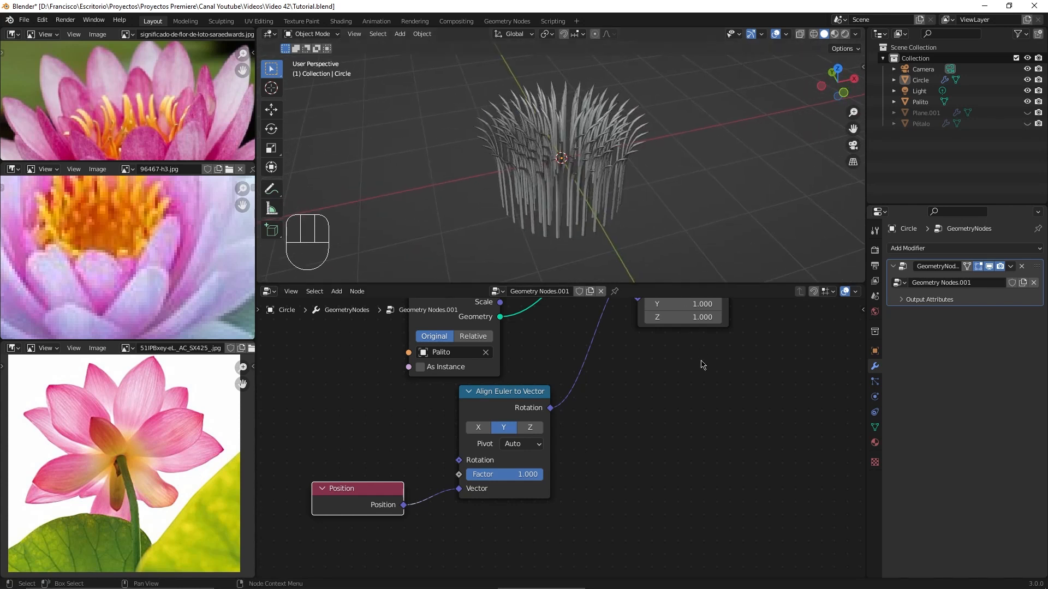
- Insert a Join Geometry node between Instance on Points and Group Output
{"action": "scroll", "coordinate": [701, 373], "scroll_direction": "down", "scroll_amount": 5}
{"action": "left_click_drag", "start_coordinate": [606, 406], "coordinate": [632, 377]}
{"action": "key", "text": "shift+a"}
{"action": "left_click", "coordinate": [574, 364]}
{"action": "type", "text": "join"}
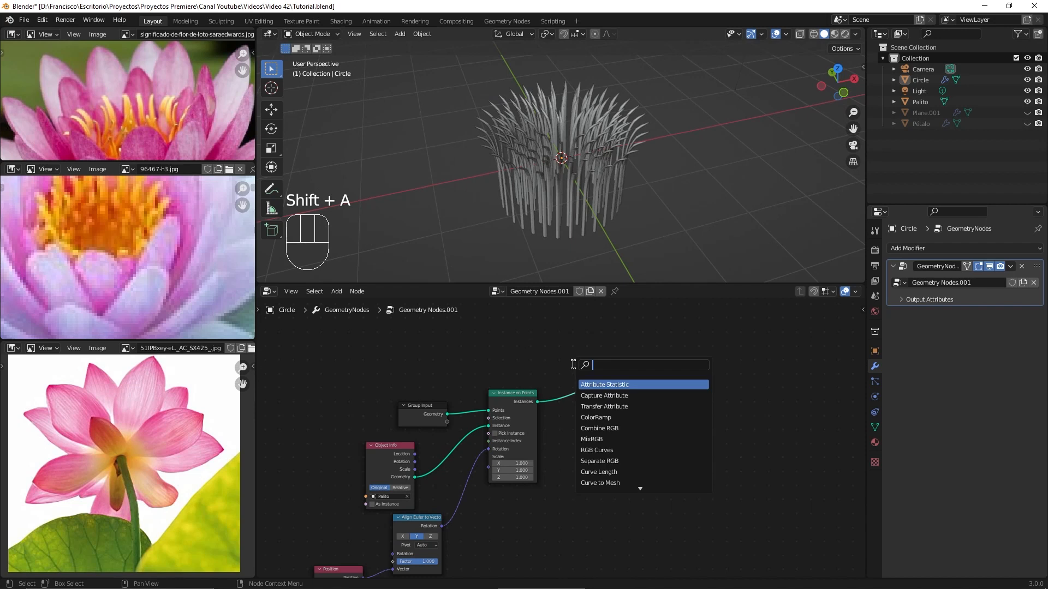
{"action": "key", "text": "Return"}
{"action": "left_click", "coordinate": [609, 401]}
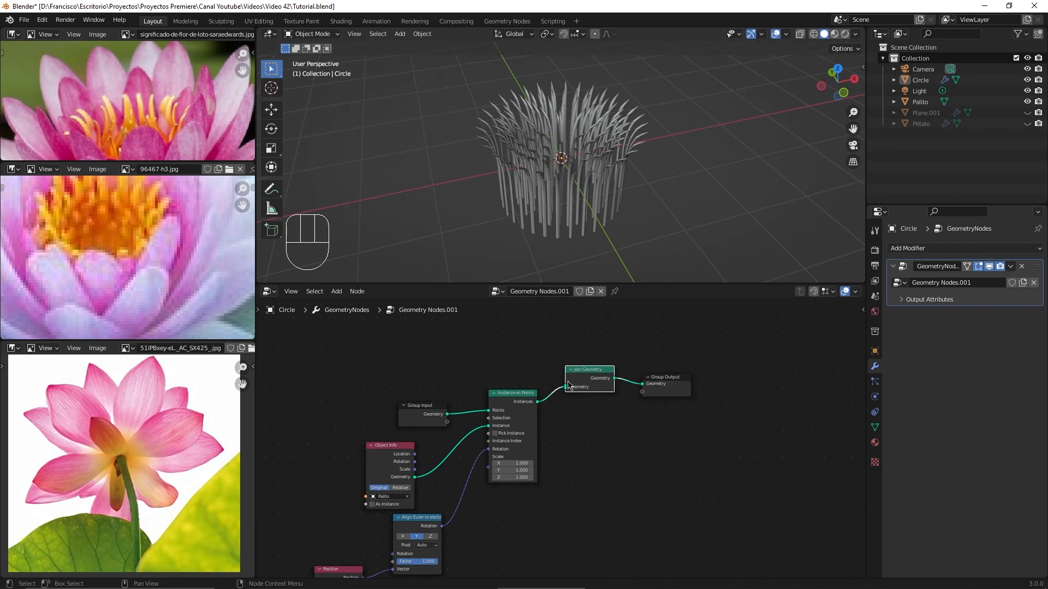
- Connect the Group Input Geometry to Join Geometry as well, and inspect where the stamens cross the disc
{"action": "scroll", "coordinate": [604, 395], "scroll_direction": "up", "scroll_amount": 2}
{"action": "left_click_drag", "start_coordinate": [374, 394], "coordinate": [567, 362]}
{"action": "mouse_move", "coordinate": [647, 198]}
{"action": "middle_mouse_down"}
{"action": "mouse_move", "coordinate": [614, 172]}
{"action": "mouse_move", "coordinate": [641, 162]}
{"action": "mouse_move", "coordinate": [613, 175]}
{"action": "mouse_move", "coordinate": [640, 178]}
{"action": "middle_mouse_up"}
{"action": "scroll", "coordinate": [640, 178], "scroll_direction": "up", "scroll_amount": 3}
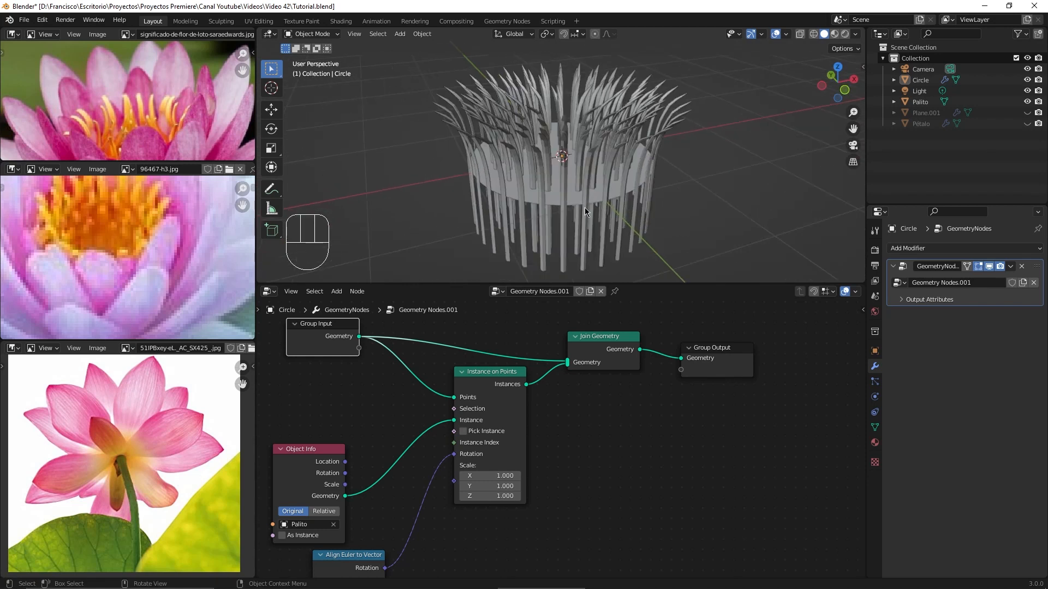
{"action": "scroll", "coordinate": [600, 182], "scroll_direction": "down", "scroll_amount": 3}
{"action": "middle_click_drag", "start_coordinate": [599, 182], "coordinate": [577, 130]}
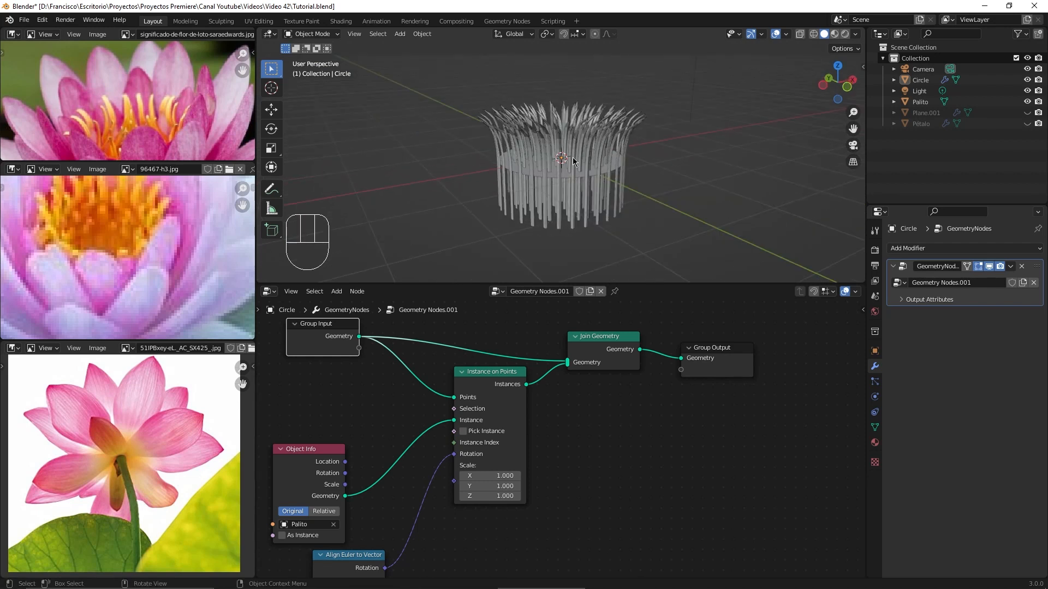
{"action": "scroll", "coordinate": [572, 162], "scroll_direction": "up", "scroll_amount": 2}
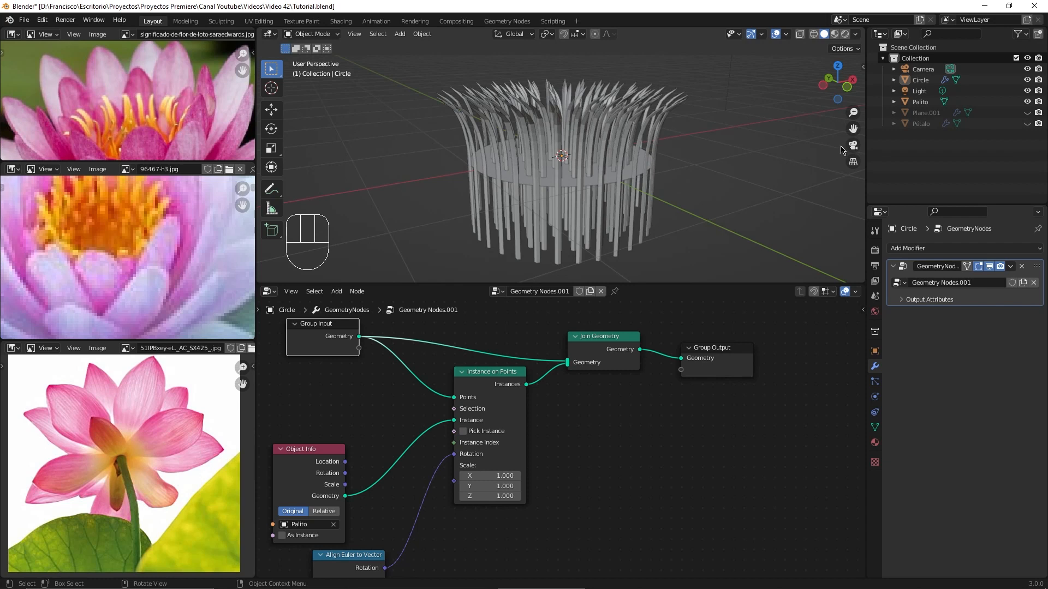
{"action": "middle_click_drag", "start_coordinate": [579, 175], "coordinate": [589, 155]}
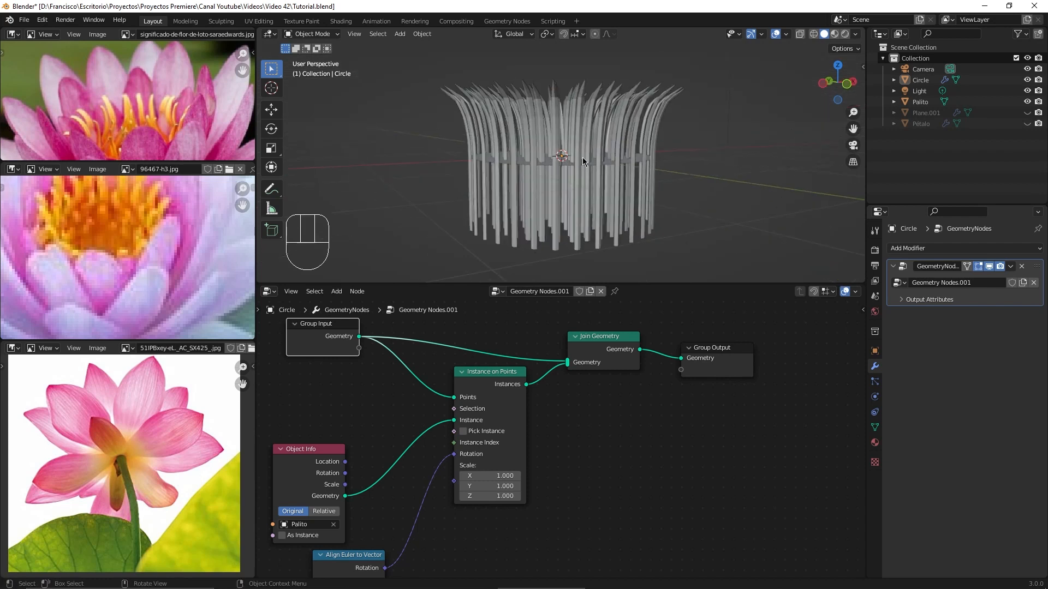
- Edit the Palito stamen and snap the 3D cursor to the selected vertex at its lower end
{"action": "left_click", "coordinate": [920, 102]}
{"action": "middle_click_drag", "start_coordinate": [690, 165], "coordinate": [694, 145]}
{"action": "key", "text": "Tab"}
{"action": "middle_click_drag", "start_coordinate": [575, 200], "coordinate": [562, 177], "text": "shift"}
{"action": "scroll", "coordinate": [578, 124], "scroll_direction": "up", "scroll_amount": 7}
{"action": "scroll", "coordinate": [550, 185], "scroll_direction": "up", "scroll_amount": 4}
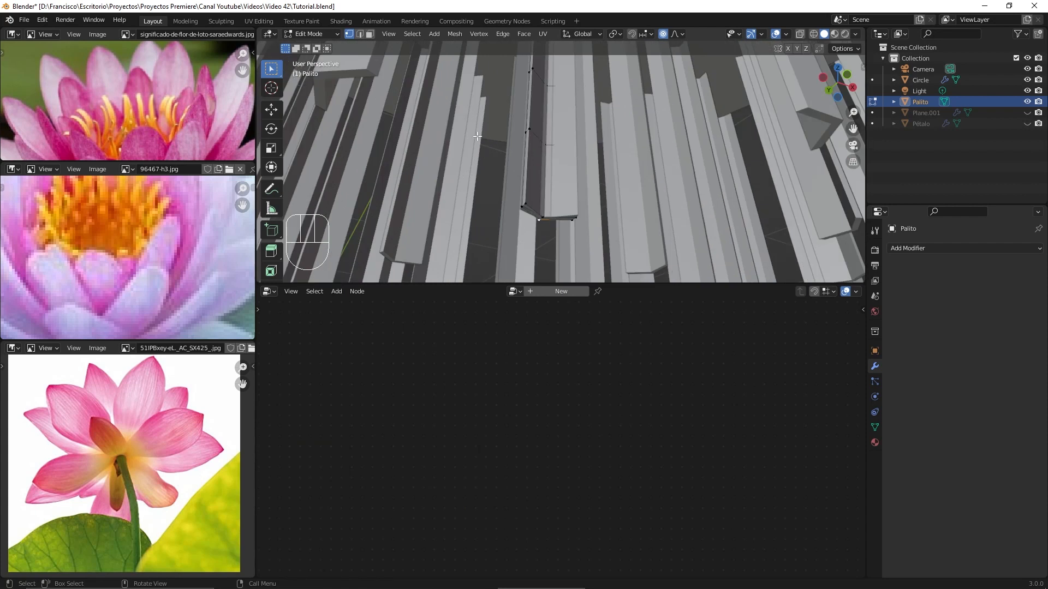
{"action": "key", "text": "shift+s"}
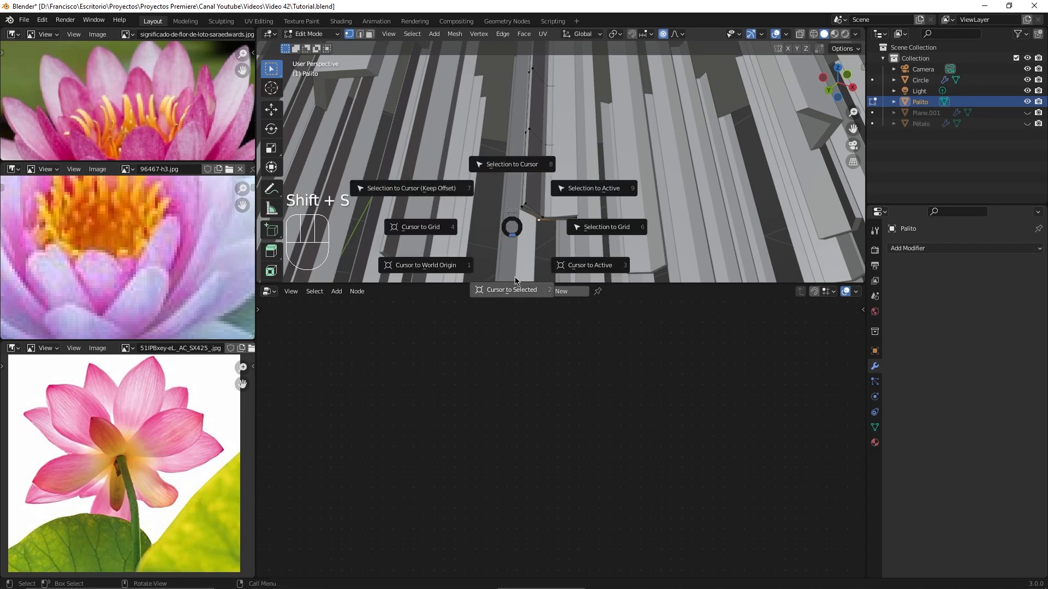
{"action": "left_click", "coordinate": [503, 295]}
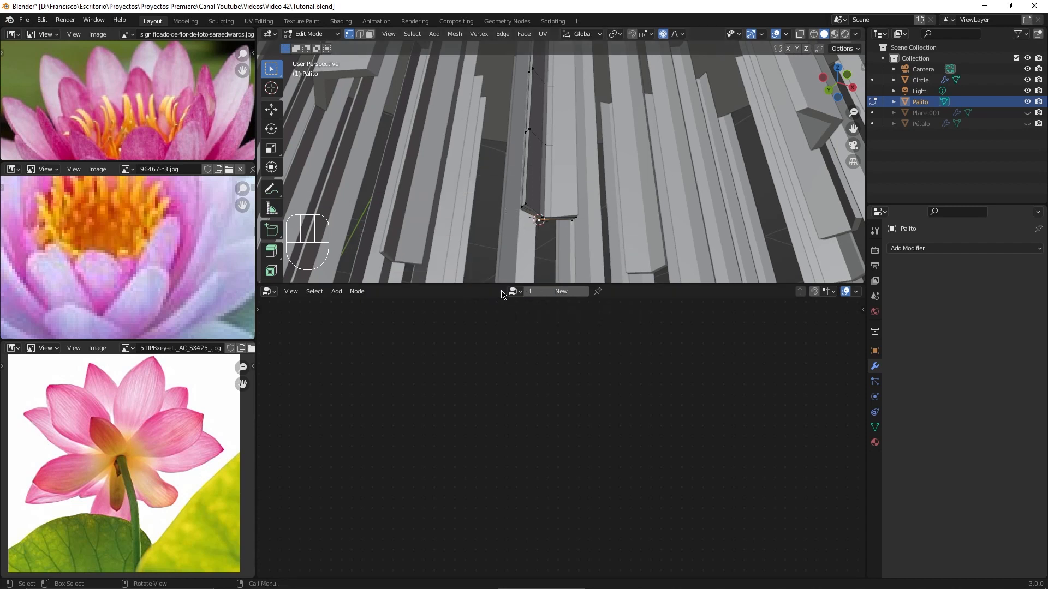
- Return to Object Mode and set the Palito stamen's origin to the 3D cursor
{"action": "key", "text": "Tab"}
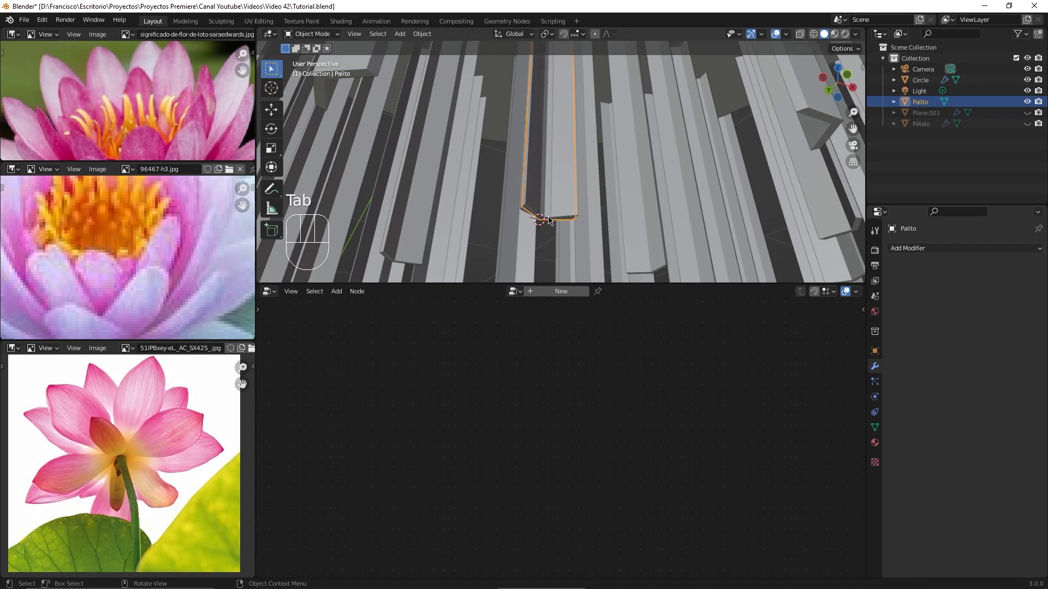
{"action": "left_click", "coordinate": [427, 37]}
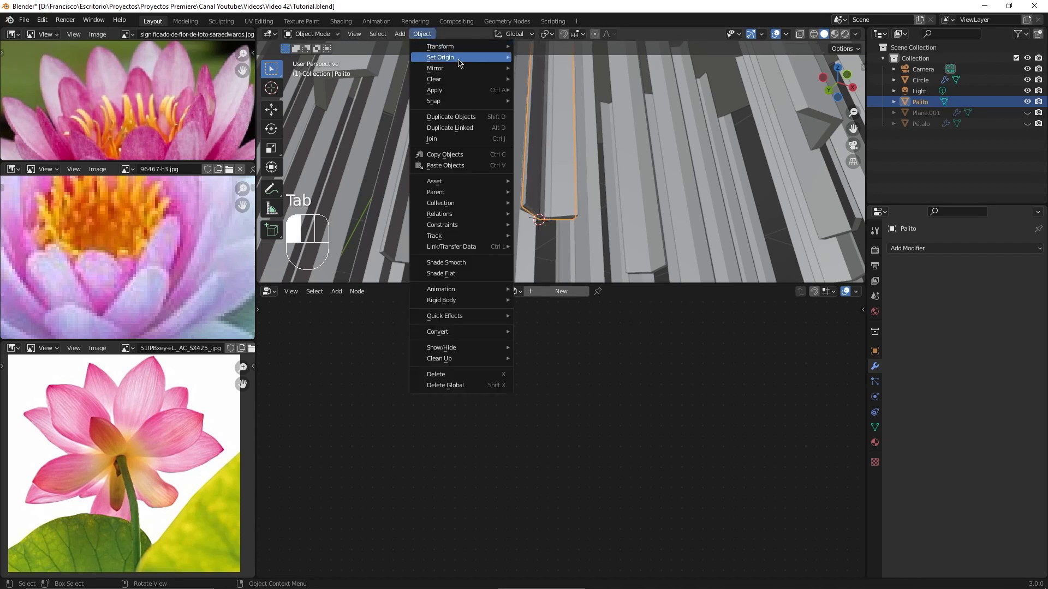
{"action": "mouse_move", "coordinate": [456, 61]}
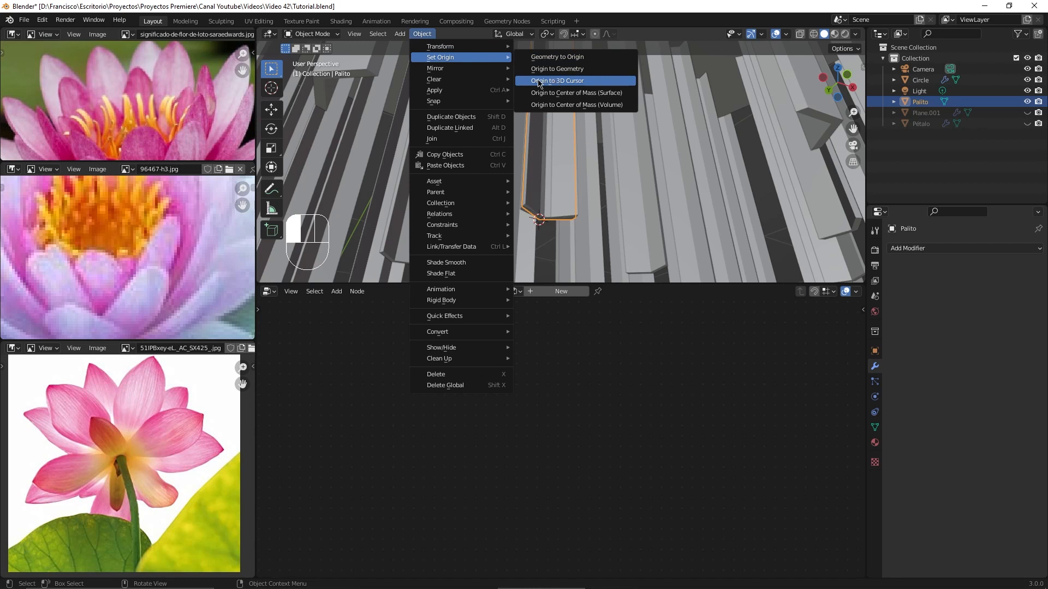
{"action": "left_click", "coordinate": [556, 83]}
{"action": "scroll", "coordinate": [559, 109], "scroll_direction": "down", "scroll_amount": 6}
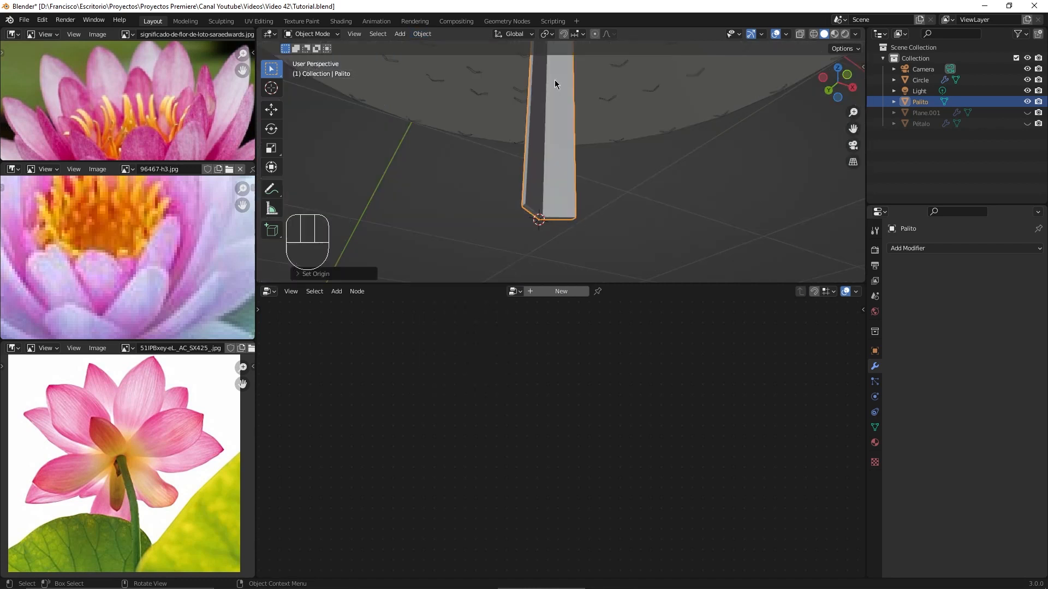
{"action": "middle_click_drag", "start_coordinate": [561, 114], "coordinate": [574, 184]}
{"action": "scroll", "coordinate": [569, 164], "scroll_direction": "down", "scroll_amount": 4}
{"action": "middle_click_drag", "start_coordinate": [577, 172], "coordinate": [614, 192]}
{"action": "scroll", "coordinate": [614, 192], "scroll_direction": "up", "scroll_amount": 2}
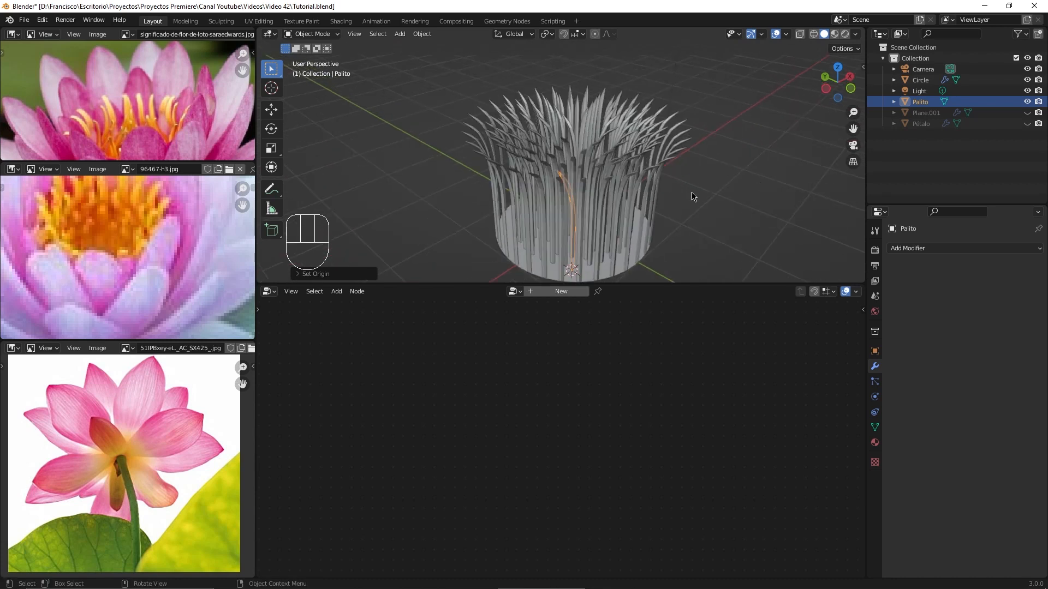
- Hide the Palito object and show the Plane.001 petals
{"action": "mouse_move", "coordinate": [675, 215]}
{"action": "middle_mouse_down"}
{"action": "mouse_move", "coordinate": [662, 155]}
{"action": "mouse_move", "coordinate": [540, 211]}
{"action": "mouse_move", "coordinate": [637, 189]}
{"action": "mouse_move", "coordinate": [659, 208]}
{"action": "middle_mouse_up"}
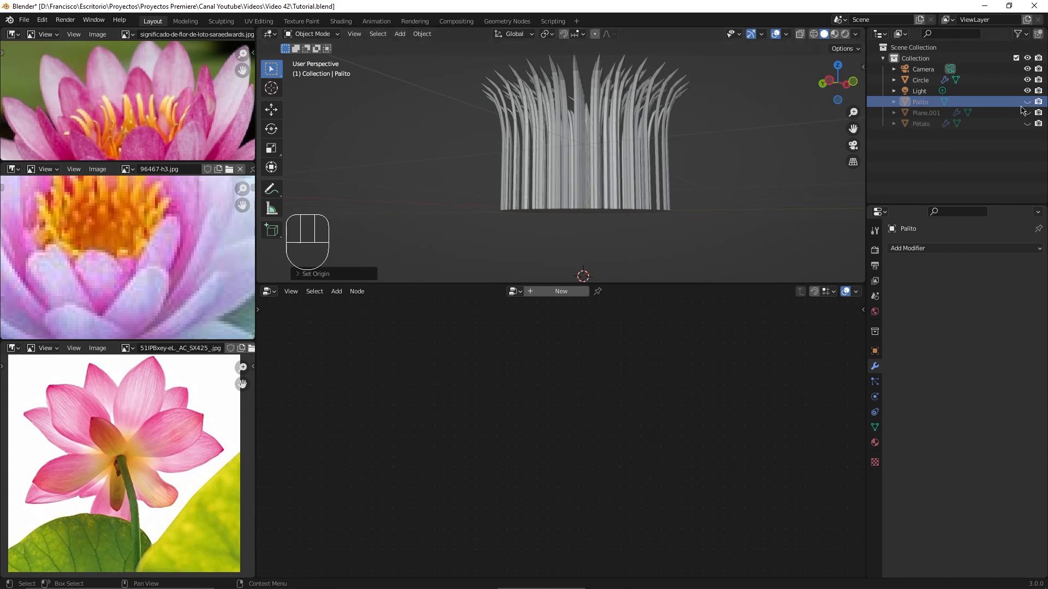
{"action": "middle_click_drag", "start_coordinate": [736, 153], "coordinate": [757, 161]}
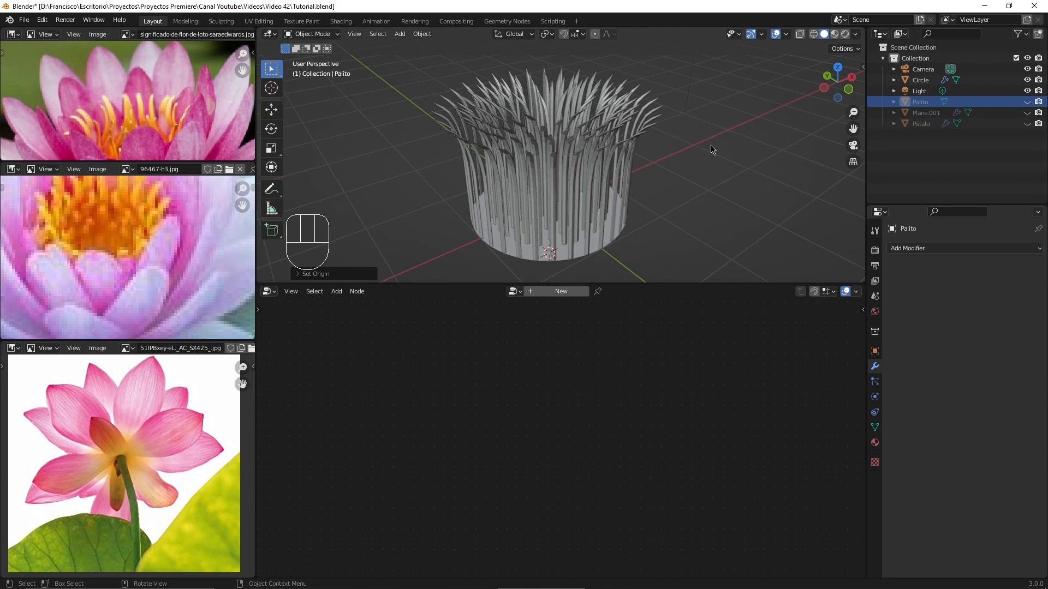
{"action": "left_click", "coordinate": [1027, 113]}
{"action": "middle_click_drag", "start_coordinate": [726, 158], "coordinate": [603, 195]}
- Select the stamen disc and scale it down to fit inside the lotus flower
{"action": "left_click", "coordinate": [527, 240]}
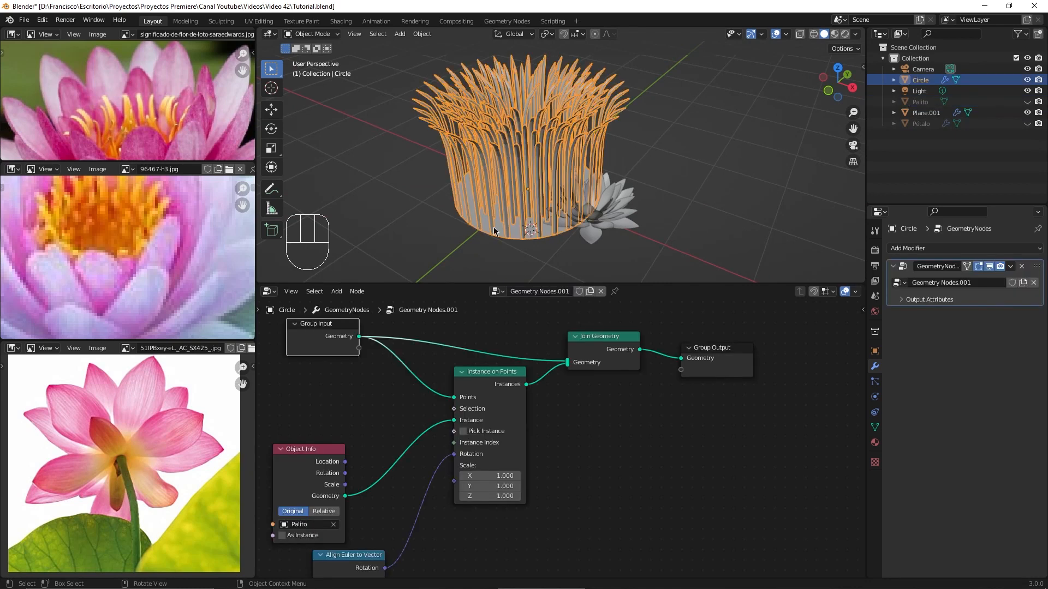
{"action": "middle_click_drag", "start_coordinate": [689, 200], "coordinate": [652, 167]}
{"action": "scroll", "coordinate": [668, 224], "scroll_direction": "up", "scroll_amount": 2}
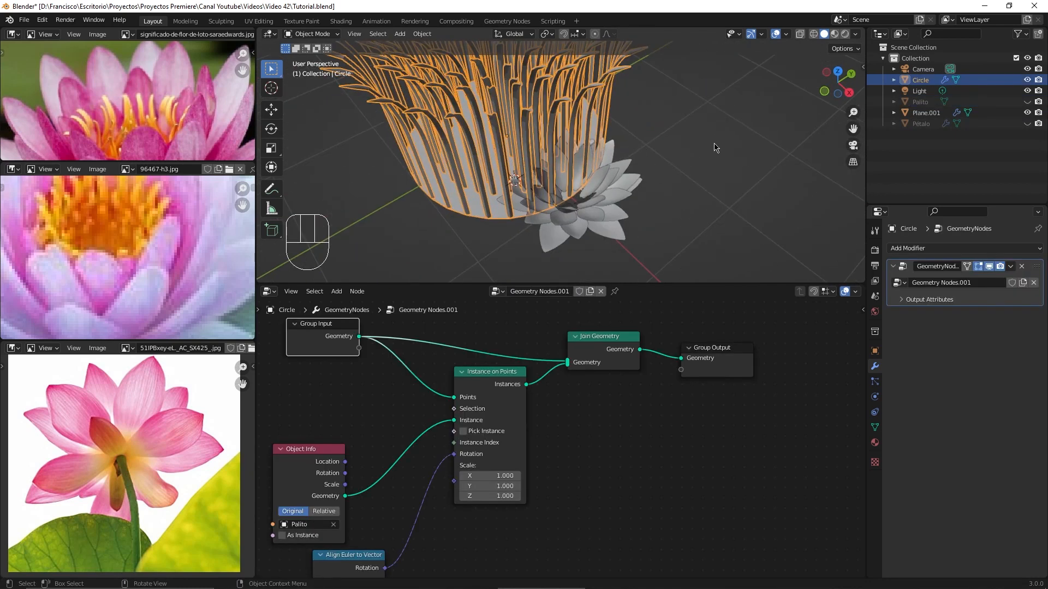
{"action": "key", "text": "s"}
{"action": "left_click", "coordinate": [580, 154]}
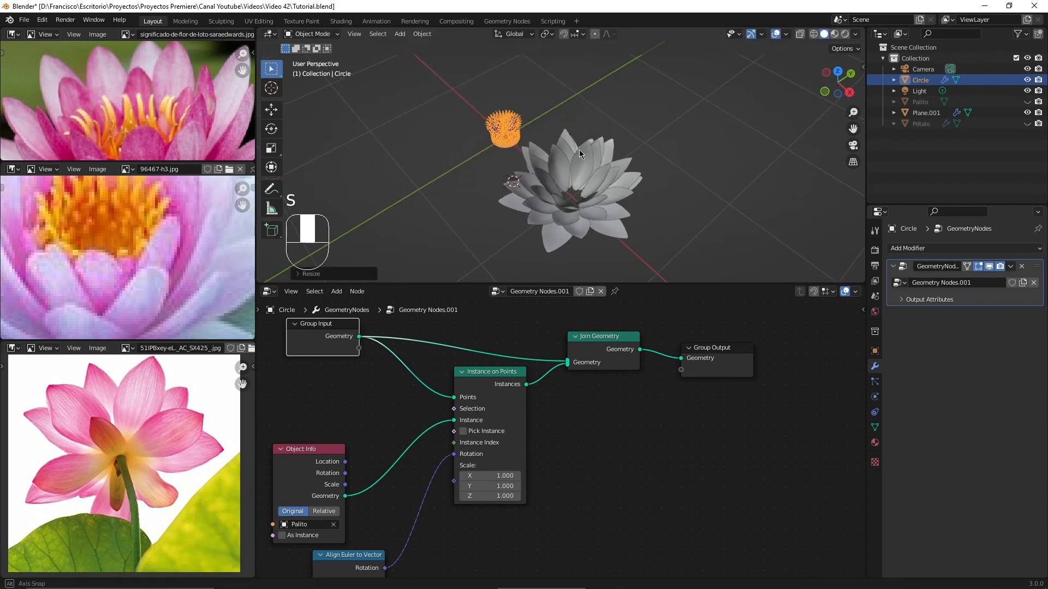
- Move the stamen disc along the X axis to the middle of the flower
{"action": "middle_click_drag", "start_coordinate": [580, 154], "coordinate": [604, 176]}
{"action": "key", "text": "g"}
{"action": "key", "text": "x"}
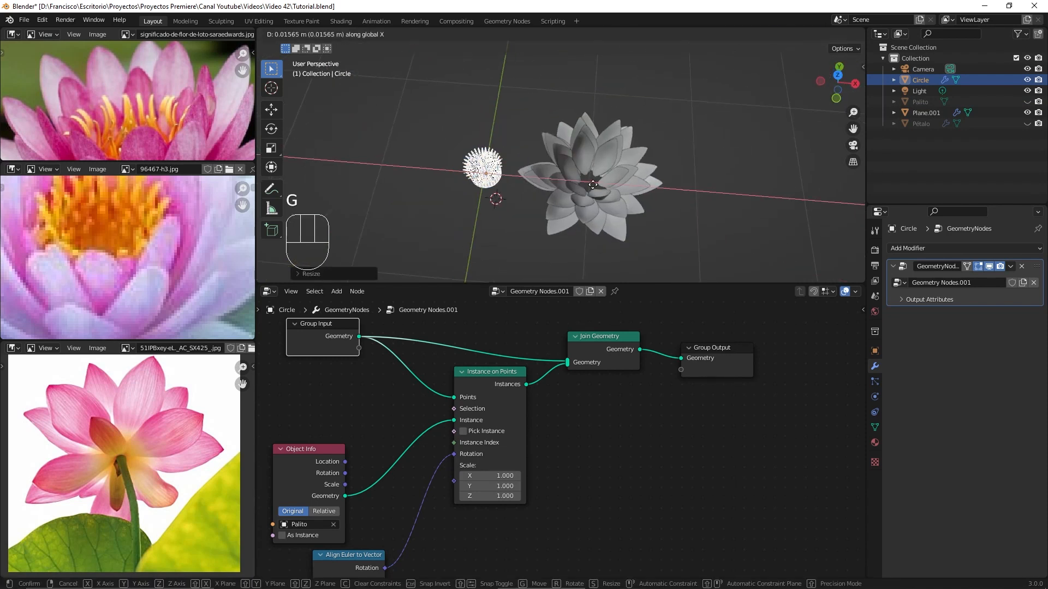
{"action": "left_click", "coordinate": [687, 197]}
- Centre the stamen disc inside the flower by moving it horizontally with its height locked
{"action": "middle_click_drag", "start_coordinate": [701, 189], "coordinate": [698, 139]}
{"action": "scroll", "coordinate": [780, 158], "scroll_direction": "up", "scroll_amount": 2}
{"action": "middle_click_drag", "start_coordinate": [698, 138], "coordinate": [733, 135]}
{"action": "scroll", "coordinate": [721, 140], "scroll_direction": "up", "scroll_amount": 2}
{"action": "left_click", "coordinate": [595, 164]}
{"action": "mouse_move", "coordinate": [653, 129]}
{"action": "middle_mouse_down"}
{"action": "mouse_move", "coordinate": [677, 160]}
{"action": "mouse_move", "coordinate": [662, 85]}
{"action": "mouse_move", "coordinate": [627, 158]}
{"action": "mouse_move", "coordinate": [643, 140]}
{"action": "mouse_move", "coordinate": [643, 89]}
{"action": "mouse_move", "coordinate": [660, 149]}
{"action": "mouse_move", "coordinate": [663, 141]}
{"action": "middle_mouse_up"}
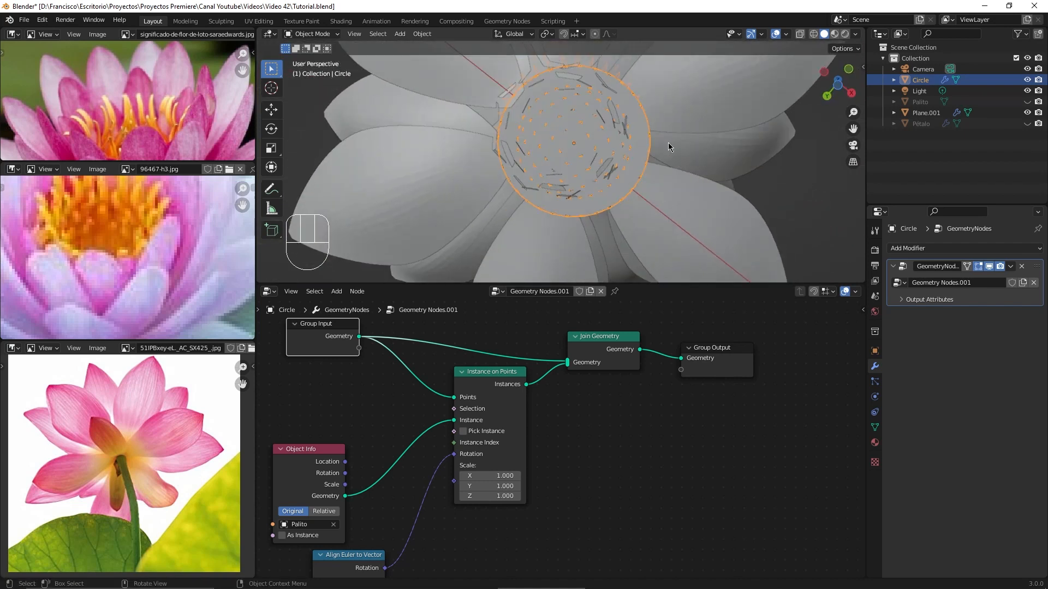
{"action": "key", "text": "g"}
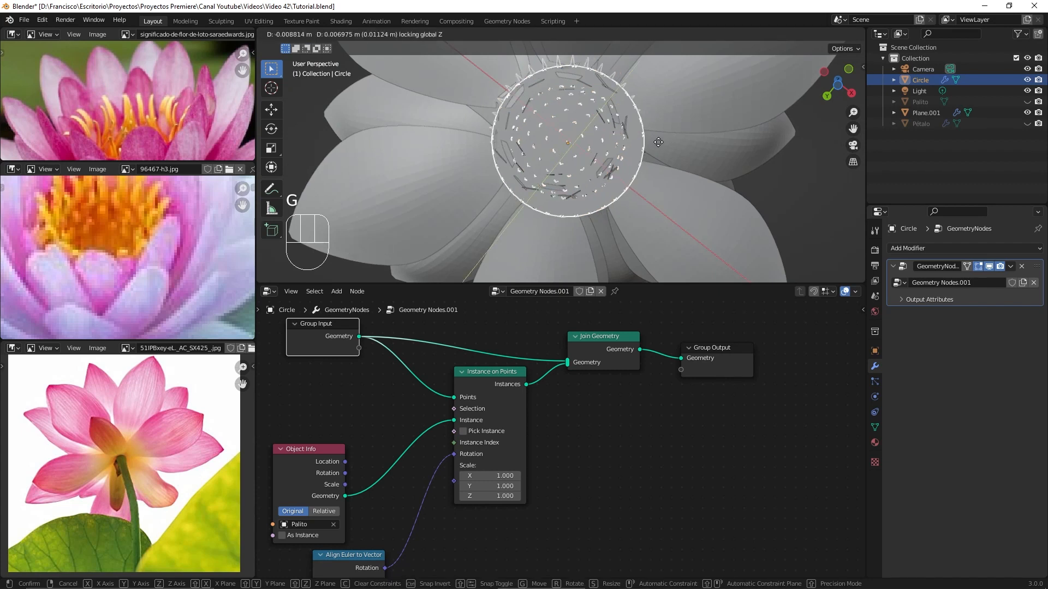
{"action": "left_click", "coordinate": [656, 134]}
- Adjust the stamen disc's height at the flower's base and scale the disc to suit the flower's centre
{"action": "middle_click_drag", "start_coordinate": [656, 134], "coordinate": [608, 260]}
{"action": "key", "text": "g"}
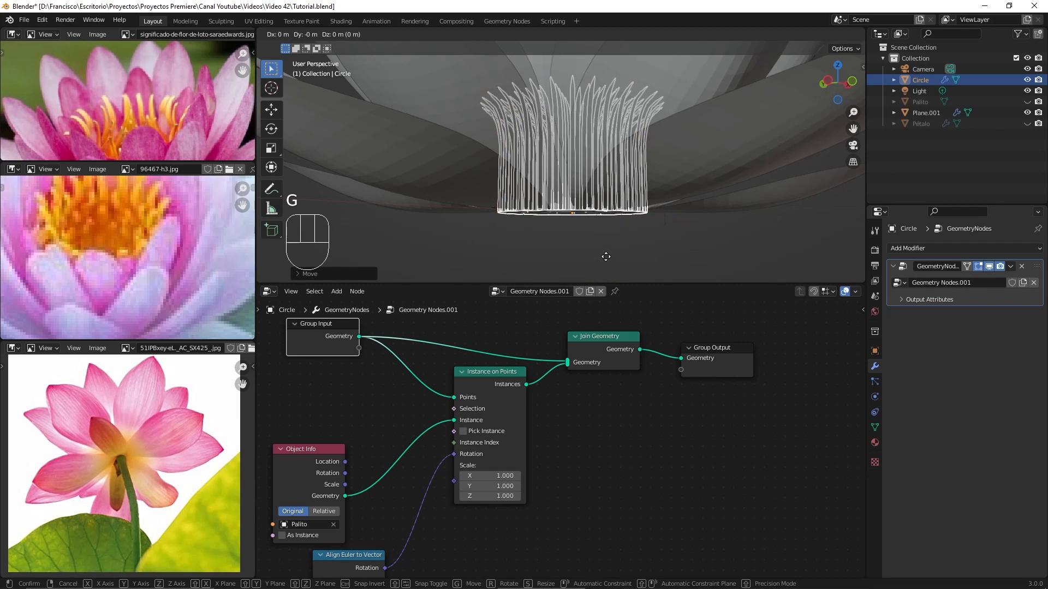
{"action": "left_click", "coordinate": [611, 244]}
{"action": "middle_click_drag", "start_coordinate": [611, 244], "coordinate": [711, 124]}
{"action": "key", "text": "s"}
{"action": "left_click", "coordinate": [657, 198]}
{"action": "scroll", "coordinate": [677, 191], "scroll_direction": "down", "scroll_amount": 3}
{"action": "left_click", "coordinate": [737, 183]}
{"action": "middle_click_drag", "start_coordinate": [739, 183], "coordinate": [740, 107]}
- Fine-tune the overall scale of the stamen disc so the stamens are in proportion with the inner petals
{"action": "left_click", "coordinate": [591, 170]}
{"action": "middle_click_drag", "start_coordinate": [591, 171], "coordinate": [603, 98]}
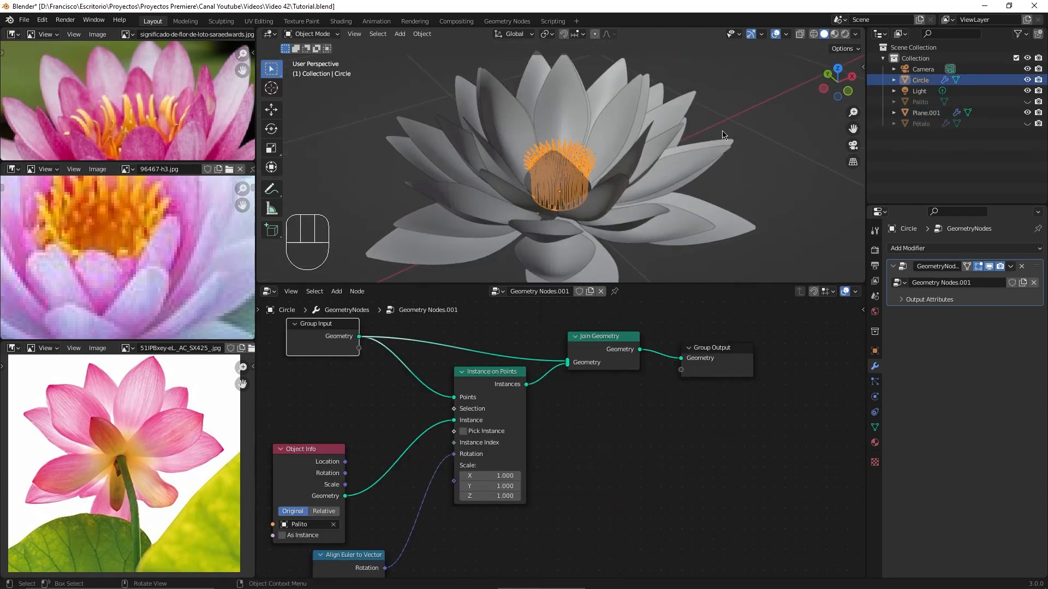
{"action": "key", "text": "s"}
{"action": "left_click", "coordinate": [742, 128]}
{"action": "left_click", "coordinate": [750, 116]}
{"action": "middle_click_drag", "start_coordinate": [749, 115], "coordinate": [688, 125]}
{"action": "scroll", "coordinate": [725, 130], "scroll_direction": "up", "scroll_amount": 3}
{"action": "left_click", "coordinate": [567, 179]}
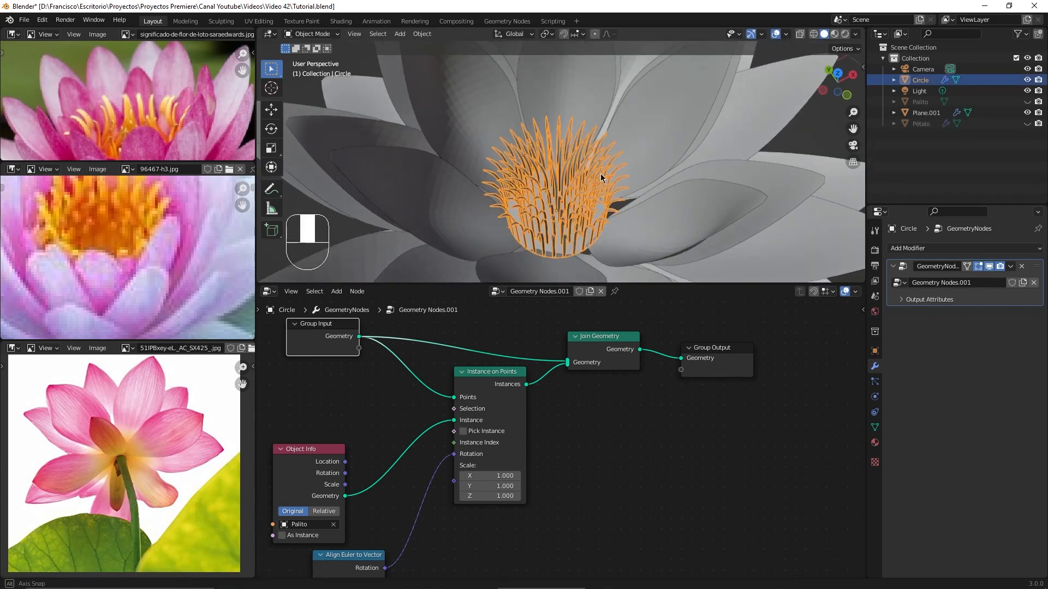
{"action": "middle_click_drag", "start_coordinate": [601, 179], "coordinate": [650, 169]}
{"action": "key", "text": "s"}
{"action": "left_click", "coordinate": [685, 175]}
{"action": "scroll", "coordinate": [704, 162], "scroll_direction": "down", "scroll_amount": 4}
{"action": "left_click", "coordinate": [728, 140]}
{"action": "middle_click_drag", "start_coordinate": [734, 136], "coordinate": [647, 114]}
{"action": "scroll", "coordinate": [647, 139], "scroll_direction": "up", "scroll_amount": 5}
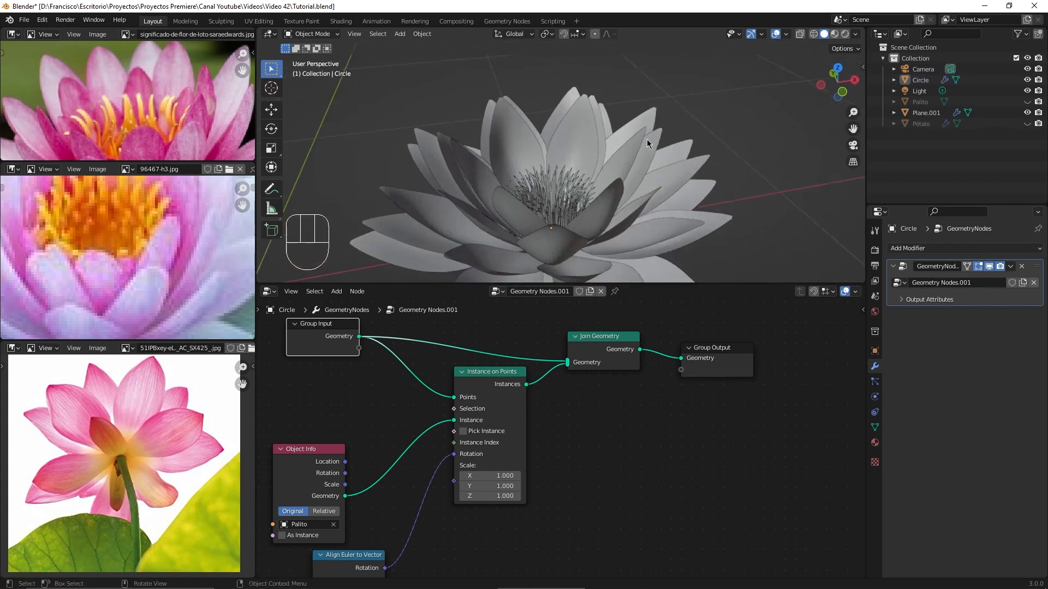
- Select the stamen disc and hide the viewport overlays
{"action": "left_click", "coordinate": [574, 186]}
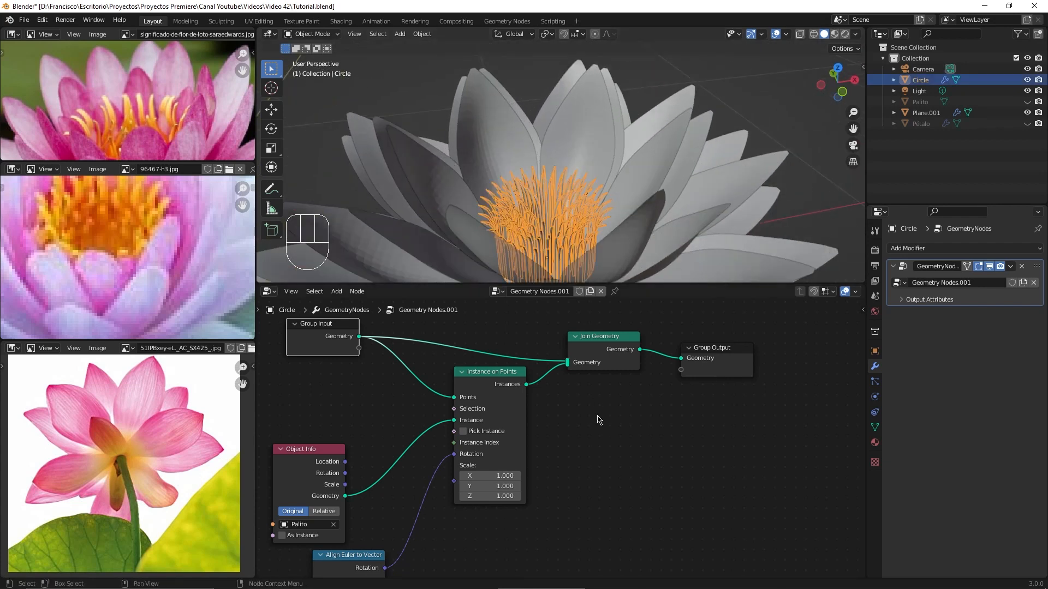
{"action": "left_click", "coordinate": [775, 35]}
{"action": "middle_click_drag", "start_coordinate": [546, 126], "coordinate": [602, 184]}
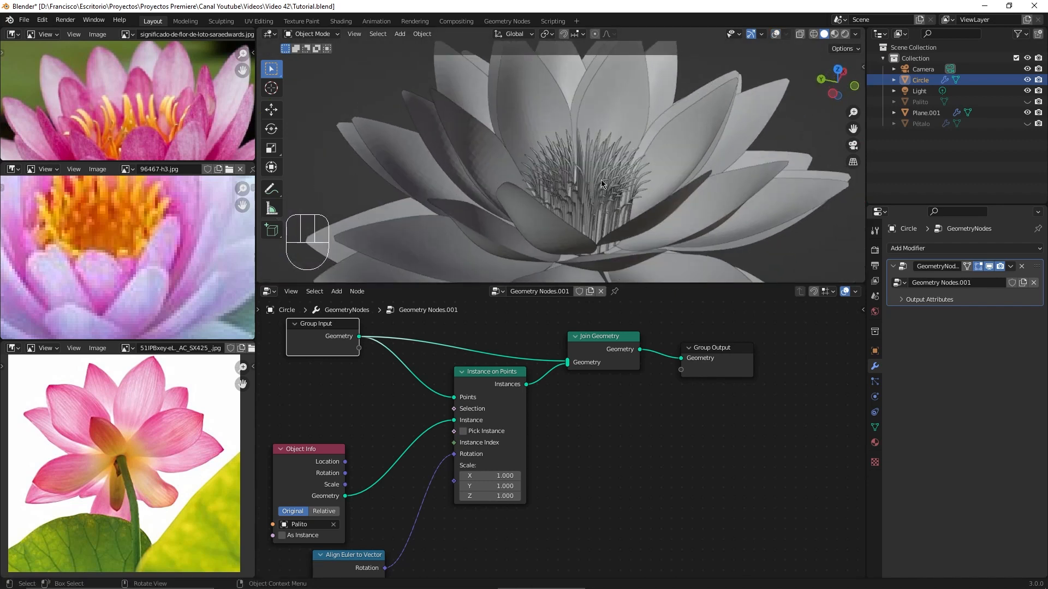
- Set the stamens' Instance on Points scale to 2 on Y and 0.95 on Z, and save the file
{"action": "left_click_drag", "start_coordinate": [494, 474], "coordinate": [516, 496]}
{"action": "right_click", "coordinate": [493, 475]}
{"action": "right_click", "coordinate": [493, 486]}
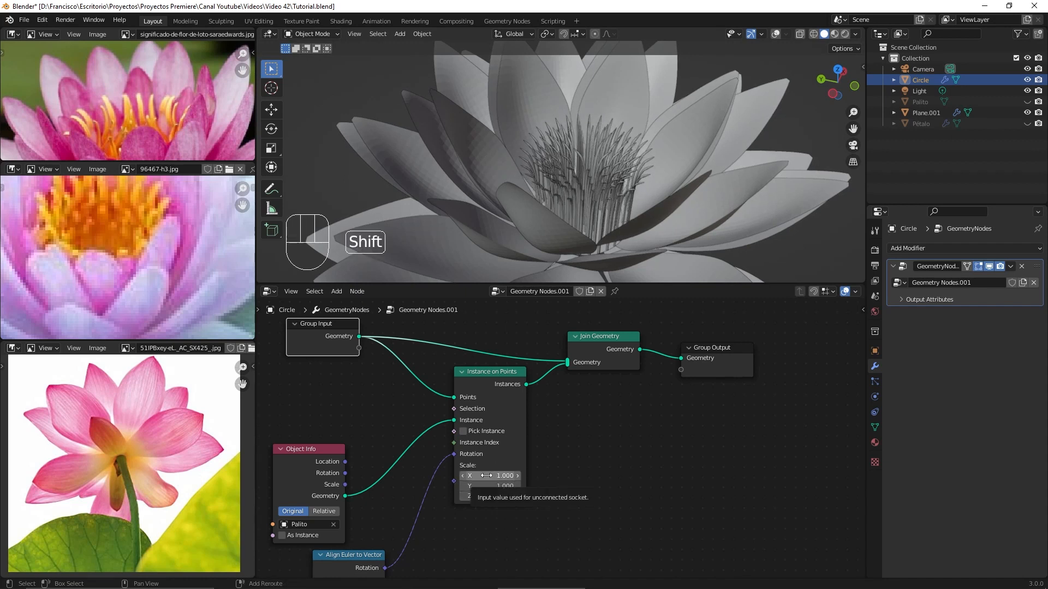
{"action": "left_click_drag", "start_coordinate": [486, 476], "coordinate": [523, 485], "text": "shift"}
{"action": "right_click", "coordinate": [487, 476]}
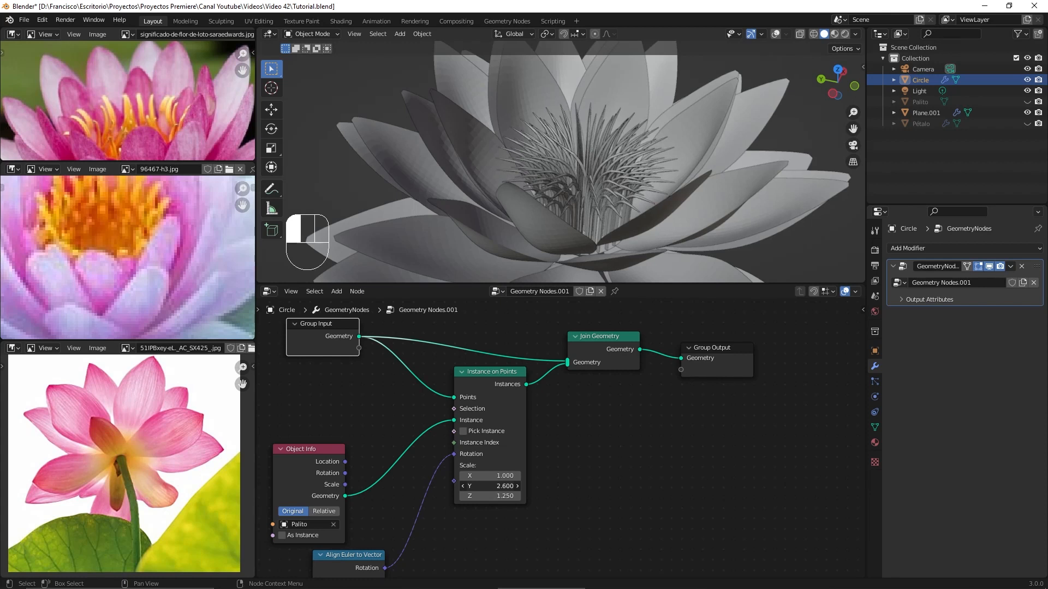
{"action": "left_click_drag", "start_coordinate": [524, 485], "coordinate": [513, 485]}
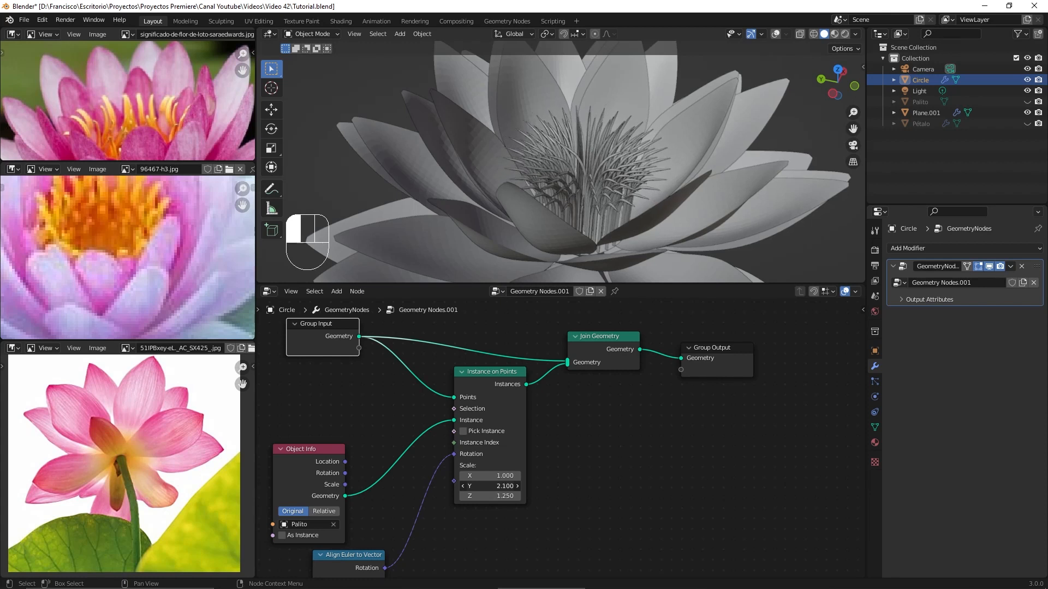
{"action": "scroll", "coordinate": [648, 234], "scroll_direction": "down", "scroll_amount": 3}
{"action": "mouse_move", "coordinate": [658, 198]}
{"action": "middle_mouse_down"}
{"action": "mouse_move", "coordinate": [642, 180]}
{"action": "mouse_move", "coordinate": [616, 189]}
{"action": "mouse_move", "coordinate": [647, 209]}
{"action": "middle_mouse_up"}
{"action": "scroll", "coordinate": [647, 208], "scroll_direction": "up", "scroll_amount": 3}
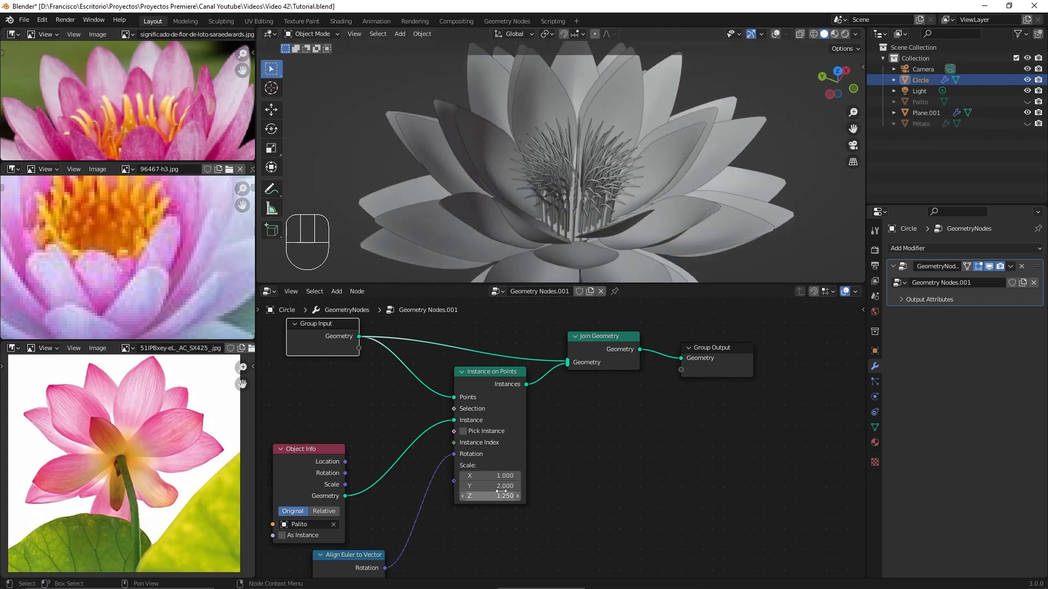
{"action": "left_click_drag", "start_coordinate": [490, 496], "coordinate": [472, 496]}
{"action": "key", "text": "ctrl+s"}
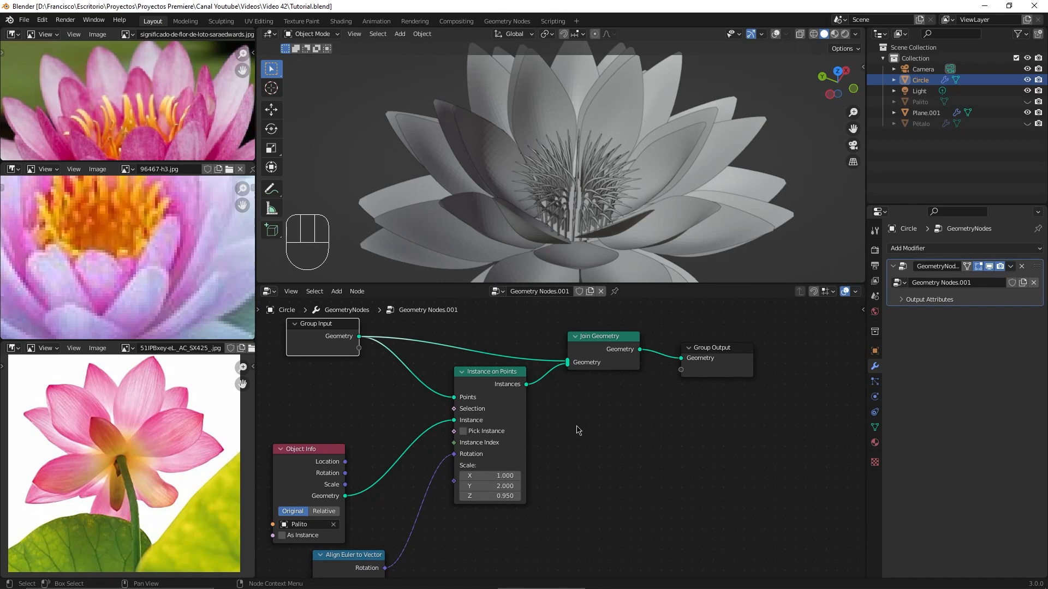
- Insert a Rotate Euler node in Local space between Align Euler to Vector and the Rotation input of Instance on Points
{"action": "middle_click_drag", "start_coordinate": [578, 430], "coordinate": [625, 369], "text": "shift"}
{"action": "left_click_drag", "start_coordinate": [415, 499], "coordinate": [388, 513]}
{"action": "middle_click_drag", "start_coordinate": [487, 494], "coordinate": [517, 450]}
{"action": "key", "text": "shift+a"}
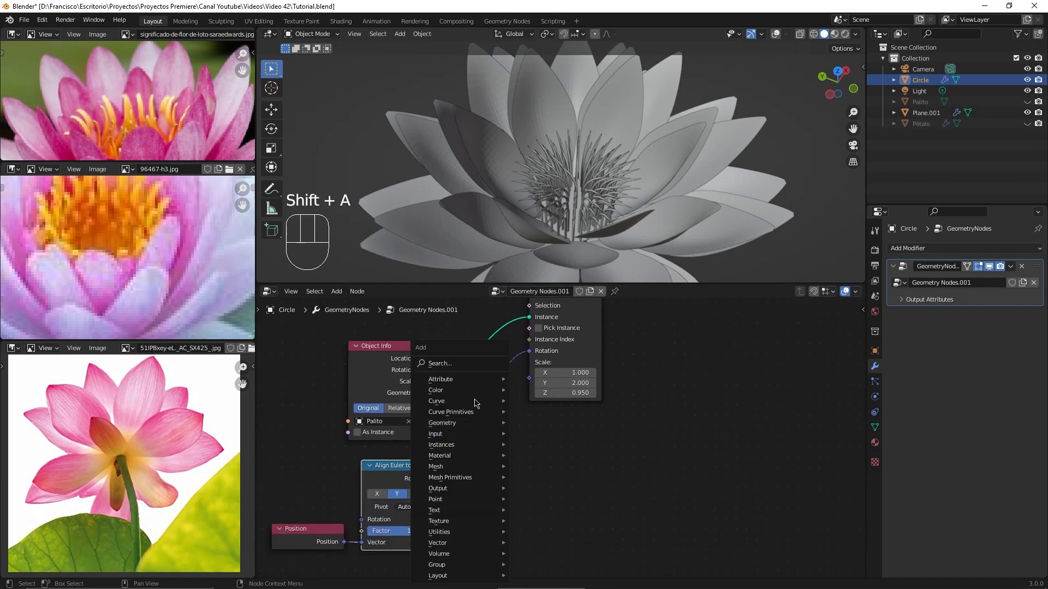
{"action": "left_click", "coordinate": [455, 365]}
{"action": "type", "text": "rota"}
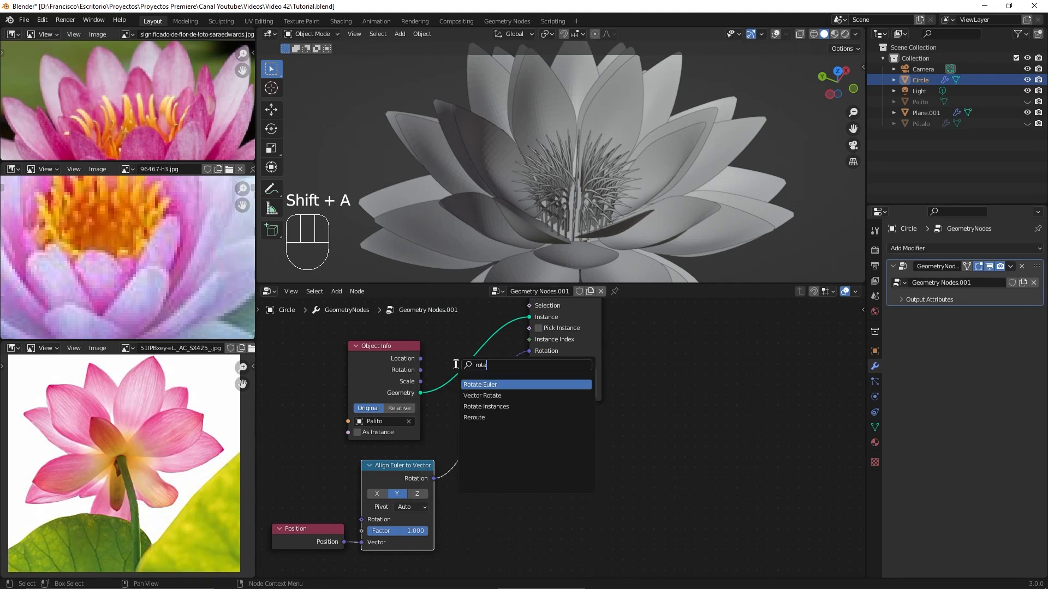
{"action": "left_click", "coordinate": [486, 382]}
{"action": "left_click", "coordinate": [513, 443]}
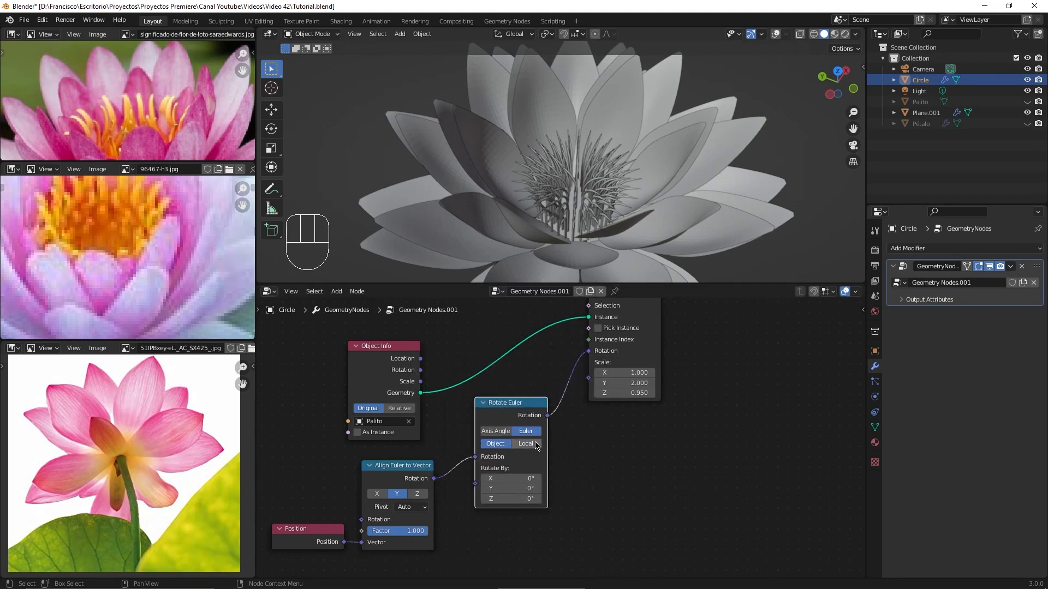
{"action": "scroll", "coordinate": [621, 166], "scroll_direction": "up", "scroll_amount": 6}
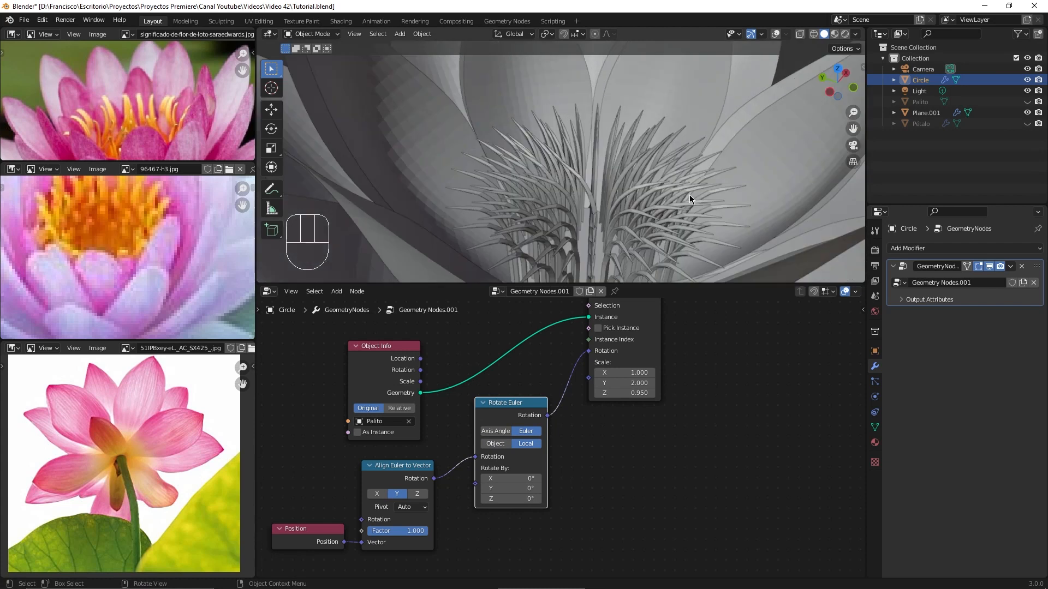
- Set the Rotate Euler X rotation to -6.2° and the stamen instance scale to X 1.5, Y 1.2 and Z 1.25
{"action": "middle_click_drag", "start_coordinate": [694, 191], "coordinate": [626, 230]}
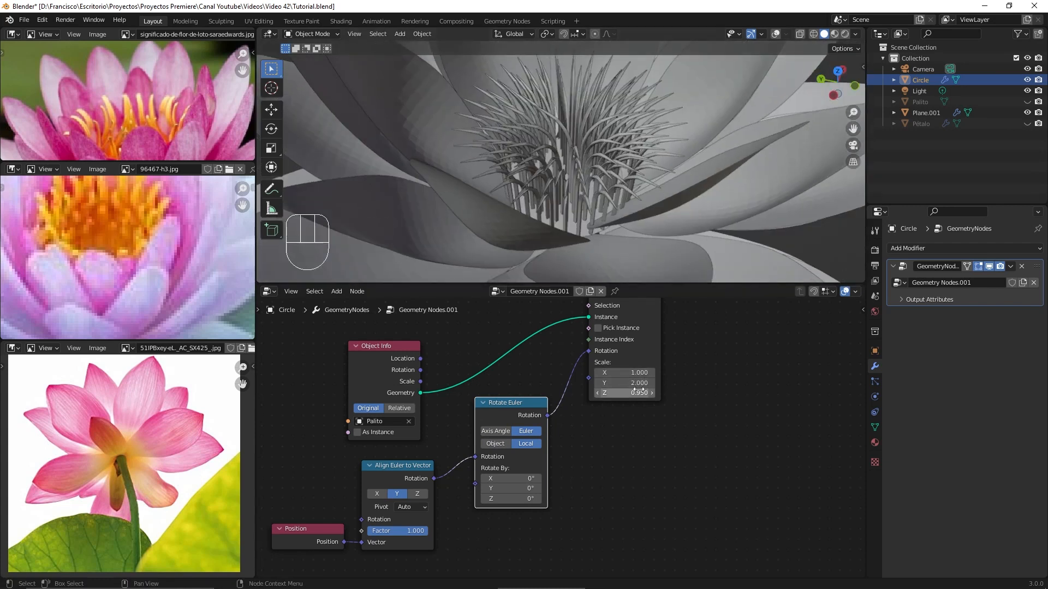
{"action": "left_click_drag", "start_coordinate": [625, 383], "coordinate": [587, 383]}
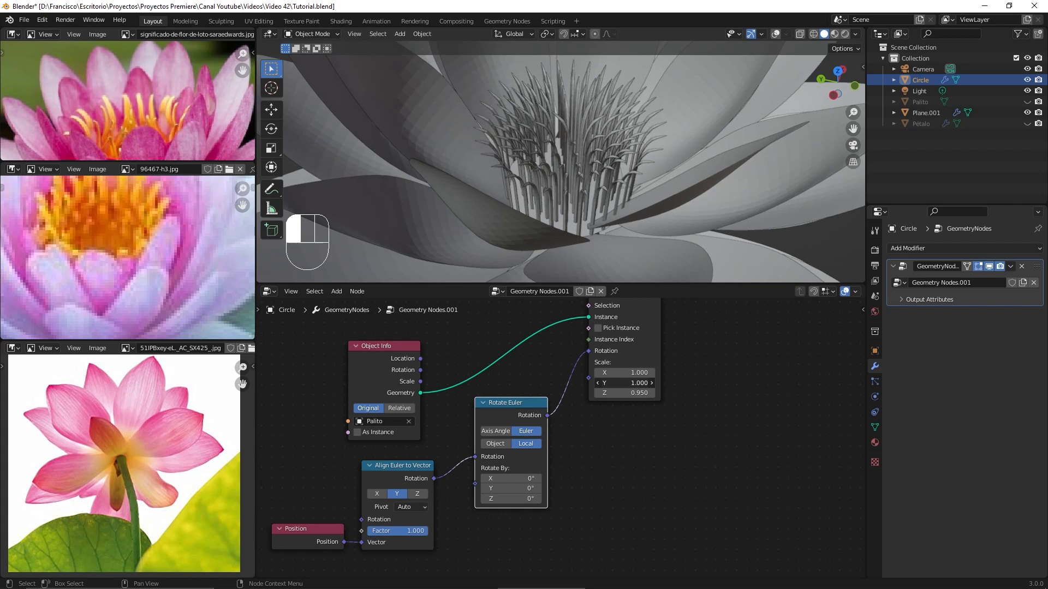
{"action": "left_click_drag", "start_coordinate": [510, 488], "coordinate": [360, 478]}
{"action": "scroll", "coordinate": [163, 271], "scroll_direction": "down", "scroll_amount": 2}
{"action": "middle_click_drag", "start_coordinate": [413, 267], "coordinate": [610, 132]}
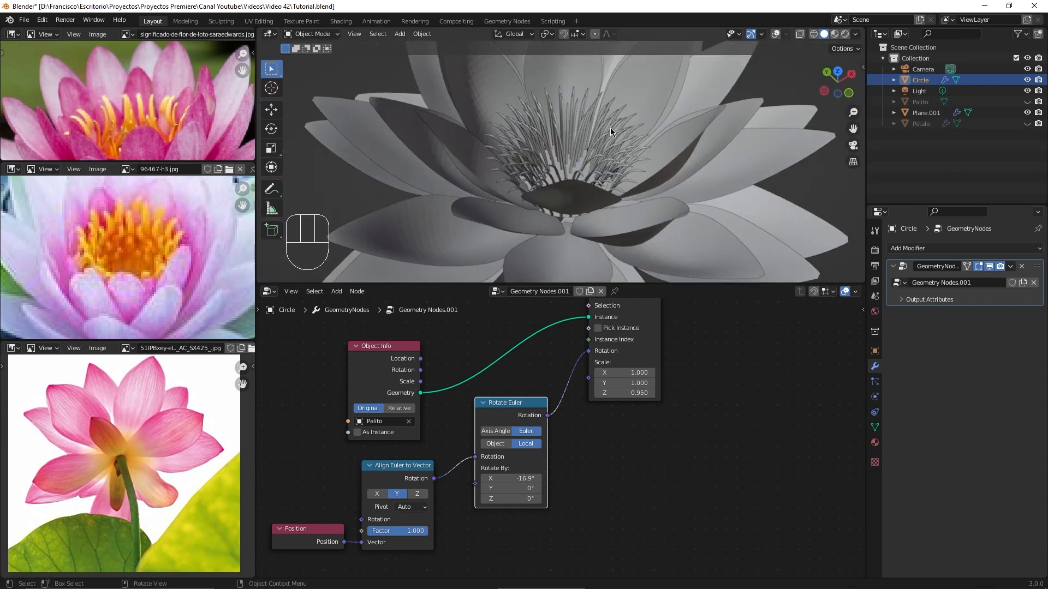
{"action": "left_click_drag", "start_coordinate": [518, 479], "coordinate": [537, 478]}
{"action": "left_click_drag", "start_coordinate": [624, 383], "coordinate": [630, 383]}
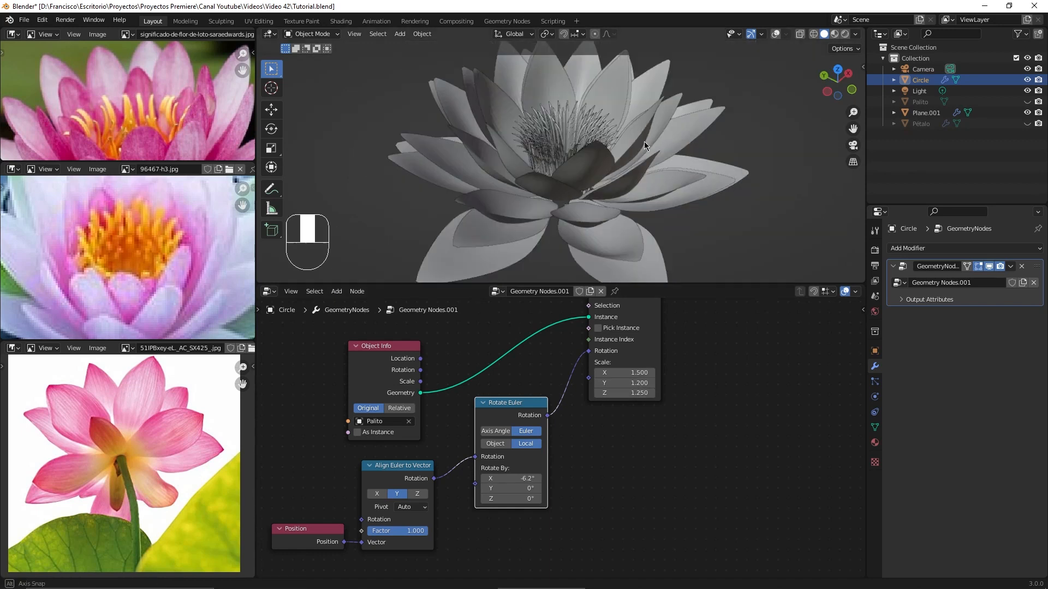
- Move the stamen disc along the Z axis to adjust how deep it sits between the petals
{"action": "middle_click_drag", "start_coordinate": [647, 145], "coordinate": [601, 76]}
{"action": "scroll", "coordinate": [601, 76], "scroll_direction": "up", "scroll_amount": 3}
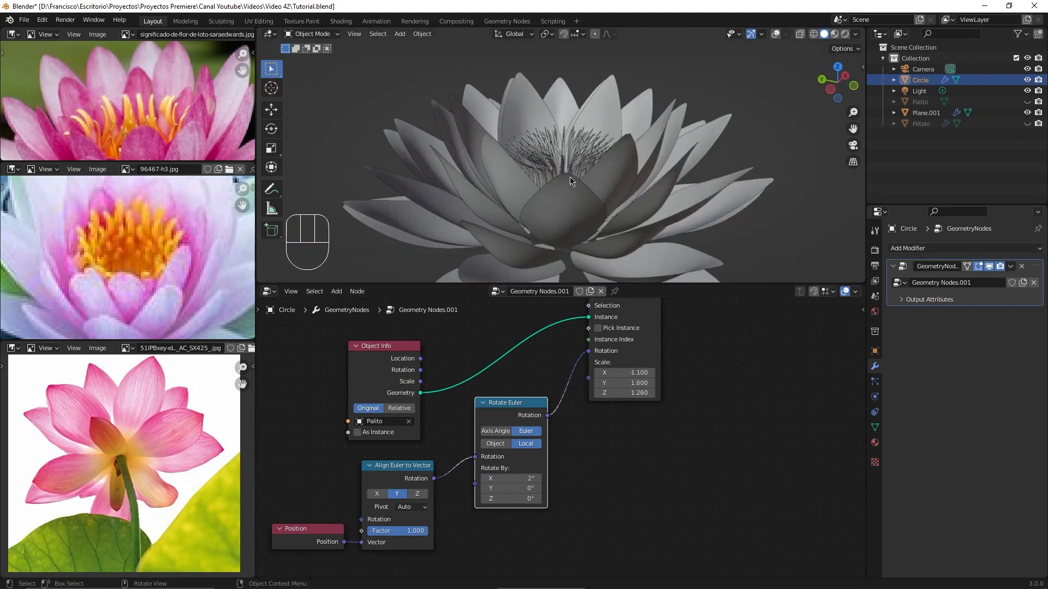
{"action": "key", "text": "g"}
{"action": "key", "text": "z"}
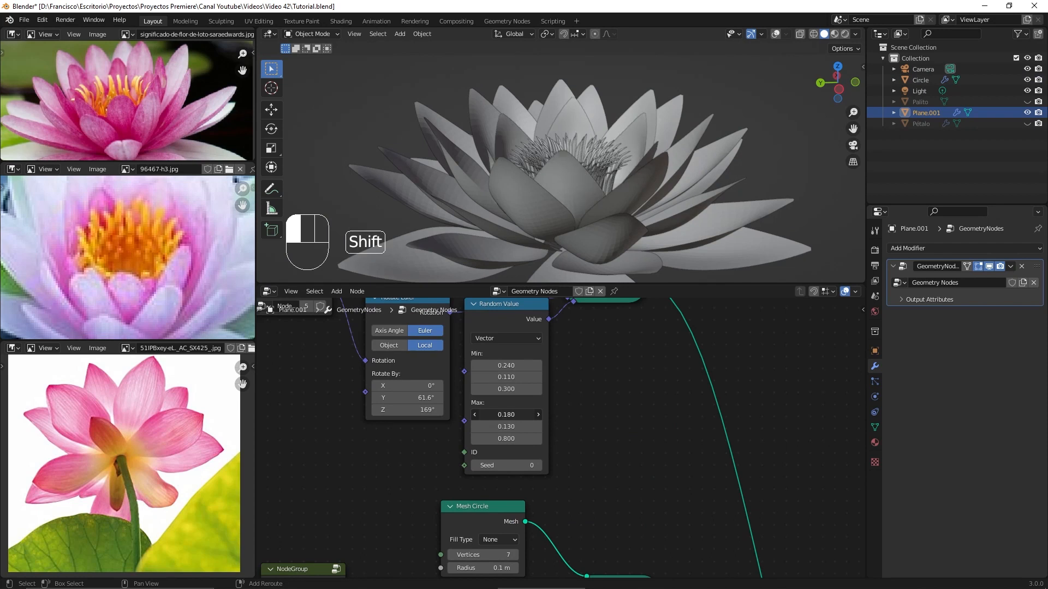
- Set the maximum X value of the Random Value node in the Plane.001 petal node tree to 0.25
{"action": "left_click_drag", "start_coordinate": [506, 415], "coordinate": [524, 415], "text": "shift"}
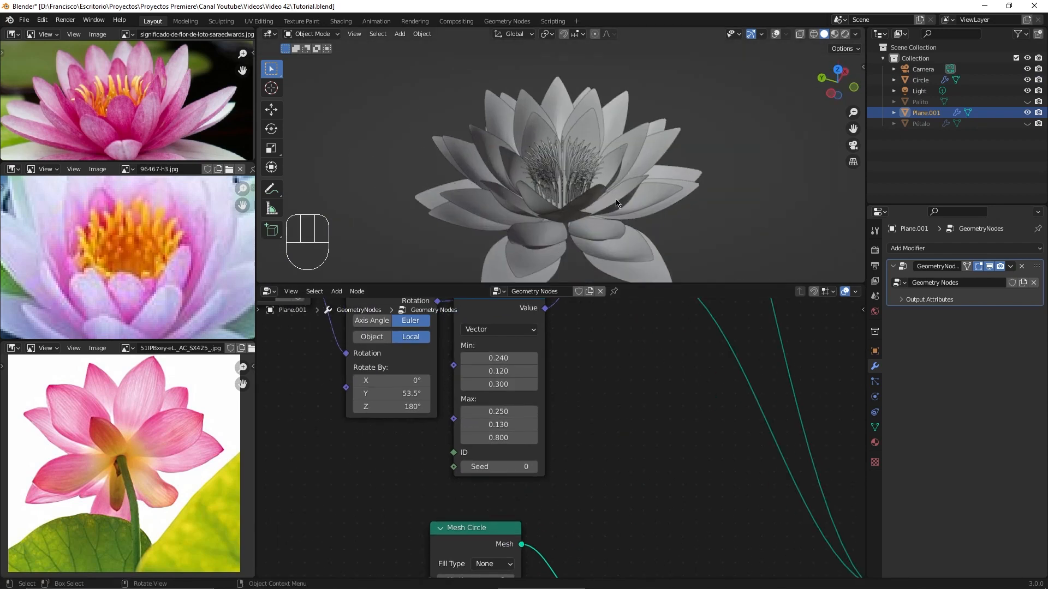
{"action": "middle_click_drag", "start_coordinate": [614, 215], "coordinate": [569, 165]}
{"action": "scroll", "coordinate": [663, 171], "scroll_direction": "up", "scroll_amount": 2}
{"action": "scroll", "coordinate": [590, 153], "scroll_direction": "down", "scroll_amount": 1}
{"action": "scroll", "coordinate": [569, 165], "scroll_direction": "up", "scroll_amount": 1}
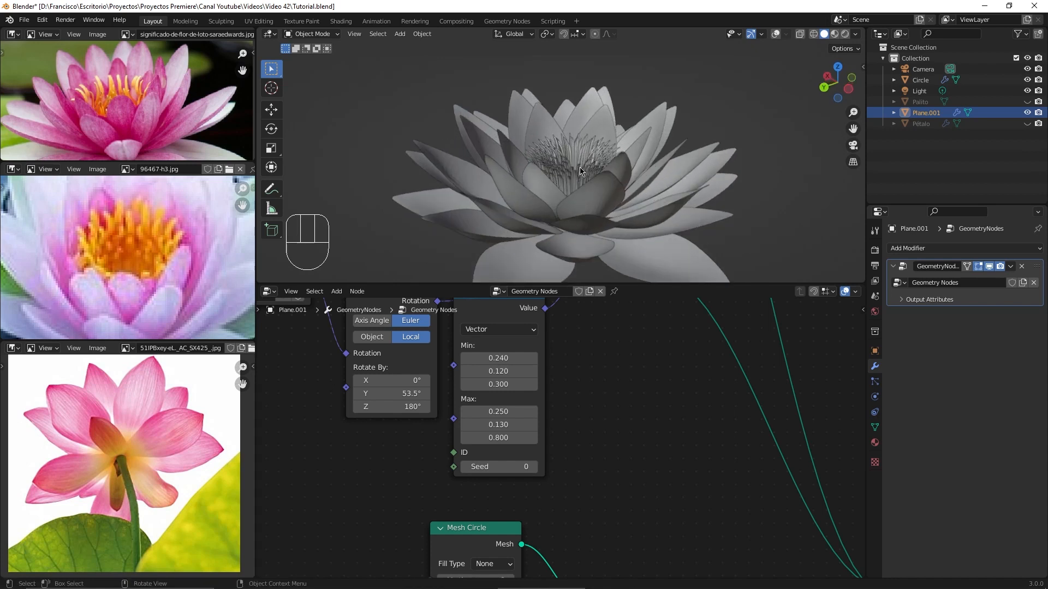
- Switch to File Explorer, go to the Video 42 folder and open a file from it
{"action": "left_click", "coordinate": [268, 582]}
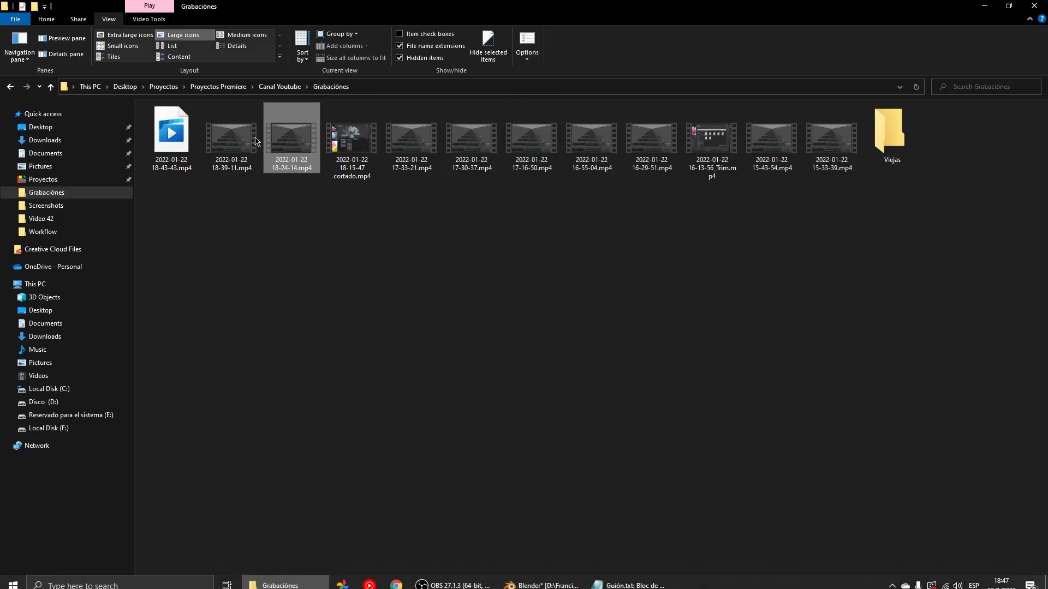
{"action": "left_click", "coordinate": [62, 224]}
{"action": "double_click", "coordinate": [544, 135]}
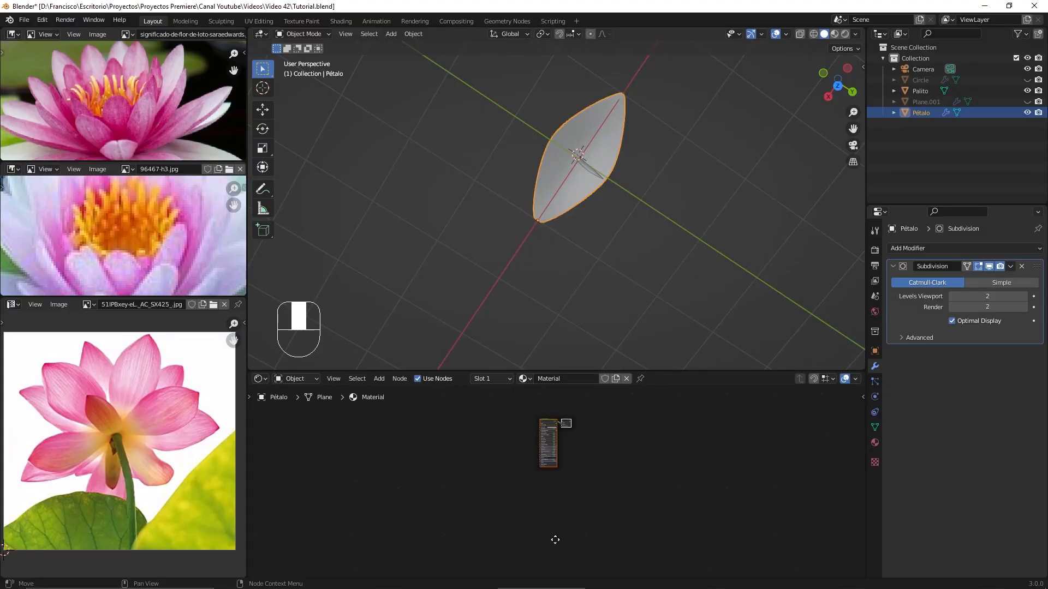
- Add an Image Texture with Mapping and Texture Coordinate nodes to the petal's material, and apply Smart UV Project to its mesh
{"action": "key", "text": "ctrl+t"}
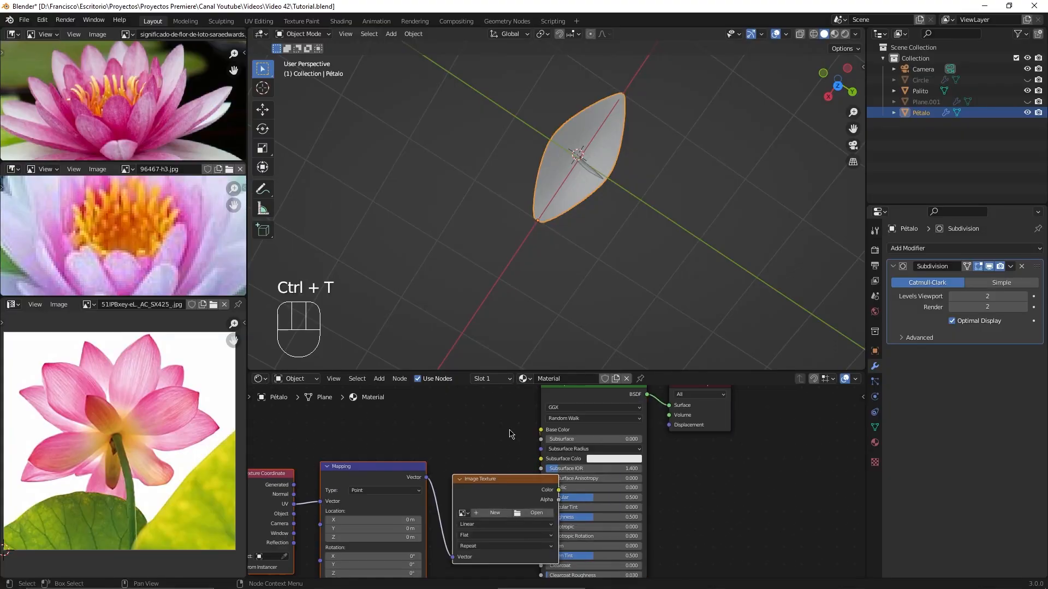
{"action": "key", "text": "u"}
{"action": "left_click", "coordinate": [540, 259]}
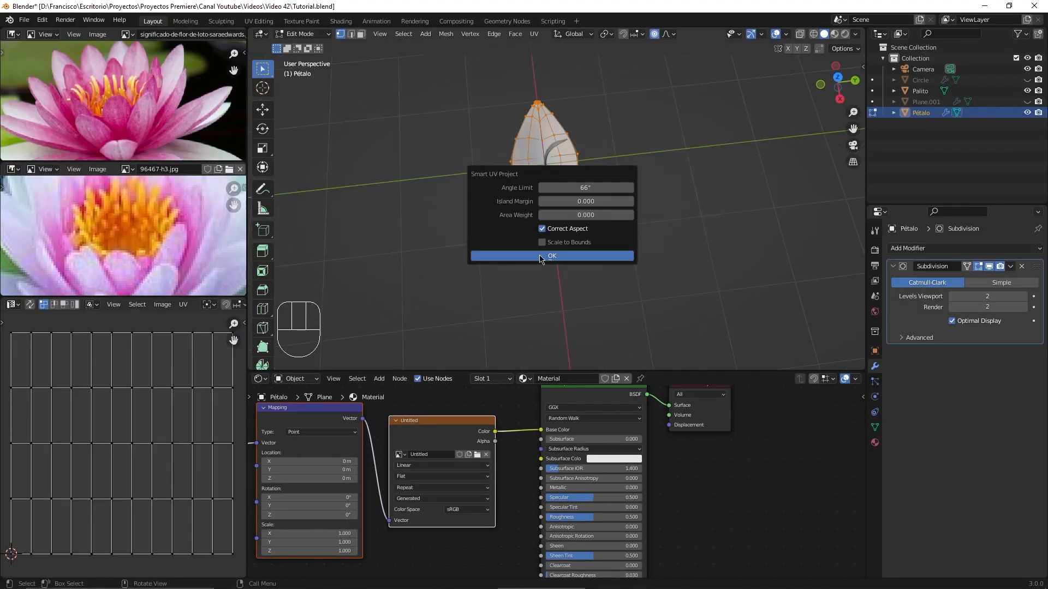
{"action": "left_click", "coordinate": [540, 260]}
- Unwrap the petal's mesh again and scale its UV island along the X axis
{"action": "key", "text": "u"}
{"action": "left_click", "coordinate": [464, 248]}
{"action": "left_click", "coordinate": [472, 270]}
{"action": "key", "text": "s"}
{"action": "key", "text": "x"}
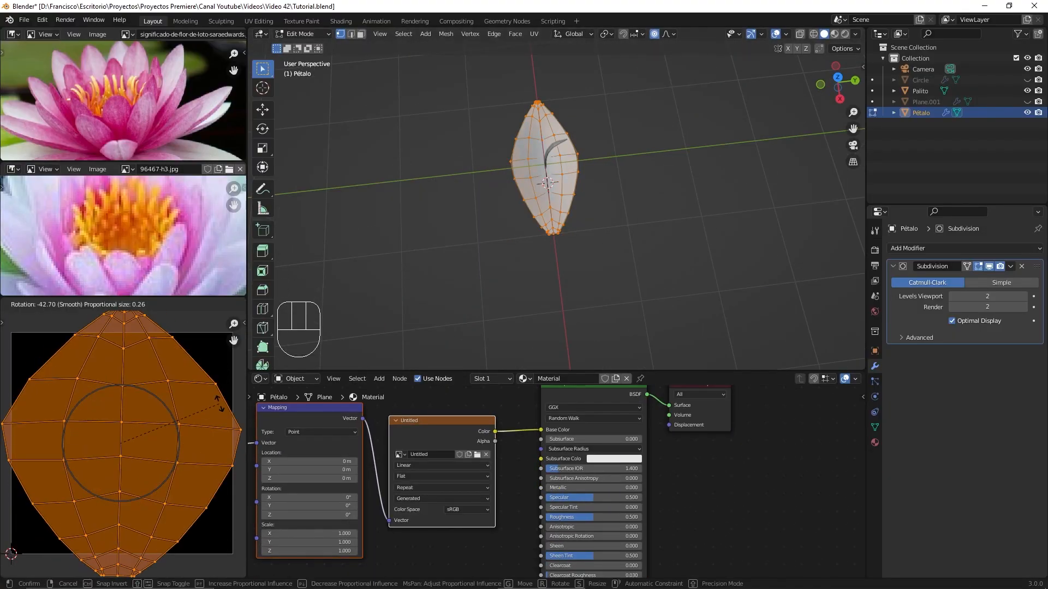
- Select the UVs of the Palito stamen and rotate and reposition its narrow UV islands
{"action": "key", "text": "a"}
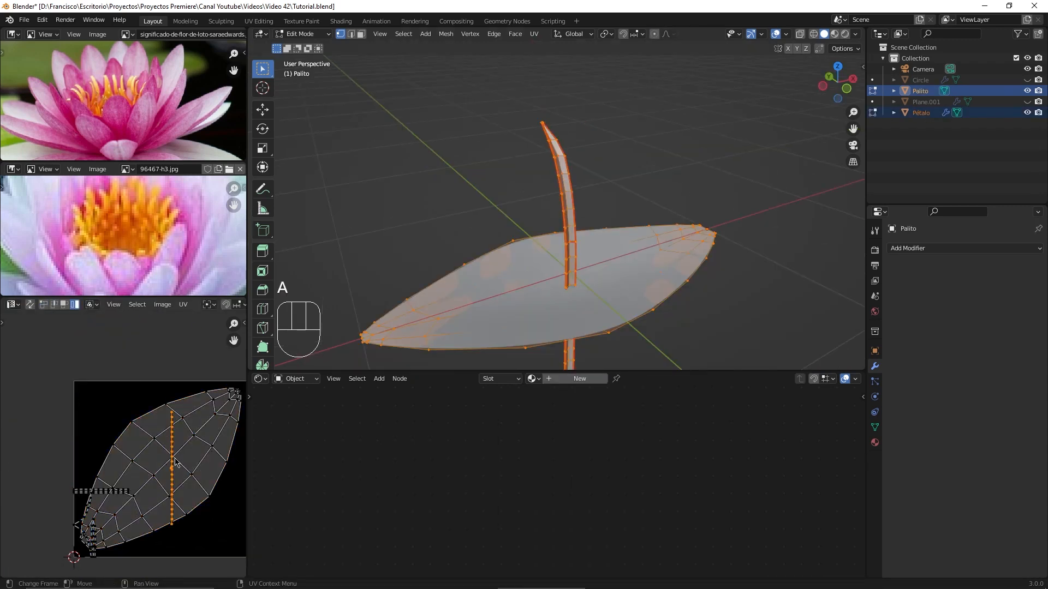
{"action": "left_click", "coordinate": [169, 430]}
{"action": "key", "text": "r"}
{"action": "left_click", "coordinate": [203, 415]}
{"action": "key", "text": "g"}
{"action": "middle_click_drag", "start_coordinate": [97, 532], "coordinate": [86, 433], "text": "shift"}
{"action": "scroll", "coordinate": [87, 437], "scroll_direction": "up", "scroll_amount": 7}
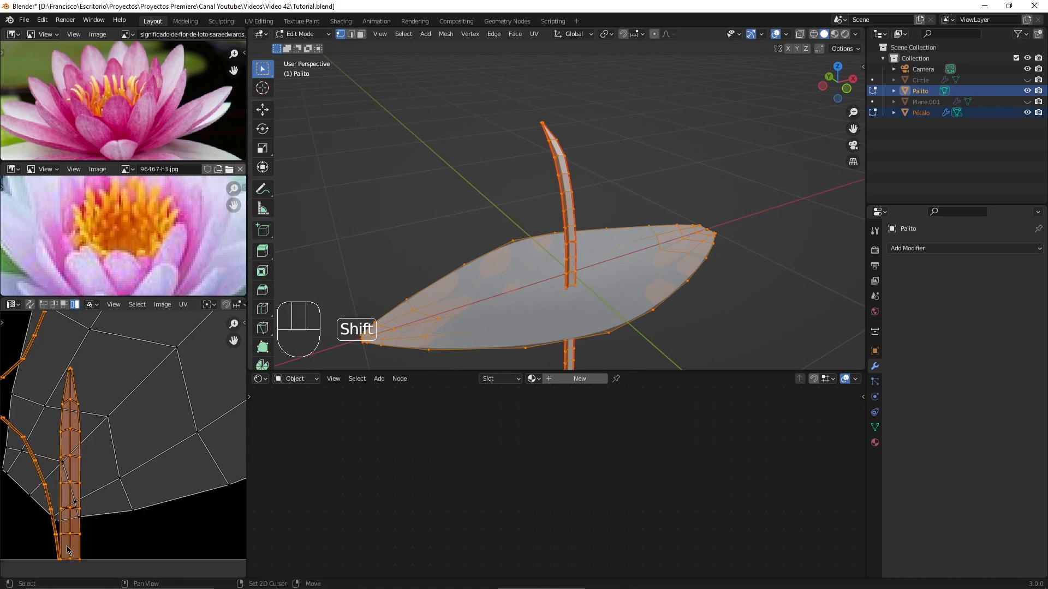
- Rip the vertex joining the stamen's curved UV strips, and move and rotate the separated piece
{"action": "middle_click_drag", "start_coordinate": [55, 382], "coordinate": [180, 463]}
{"action": "scroll", "coordinate": [54, 428], "scroll_direction": "up", "scroll_amount": 5}
{"action": "key", "text": "1"}
{"action": "left_click", "coordinate": [60, 501]}
{"action": "key", "text": "v"}
{"action": "left_click", "coordinate": [57, 497]}
{"action": "scroll", "coordinate": [57, 497], "scroll_direction": "down", "scroll_amount": 10}
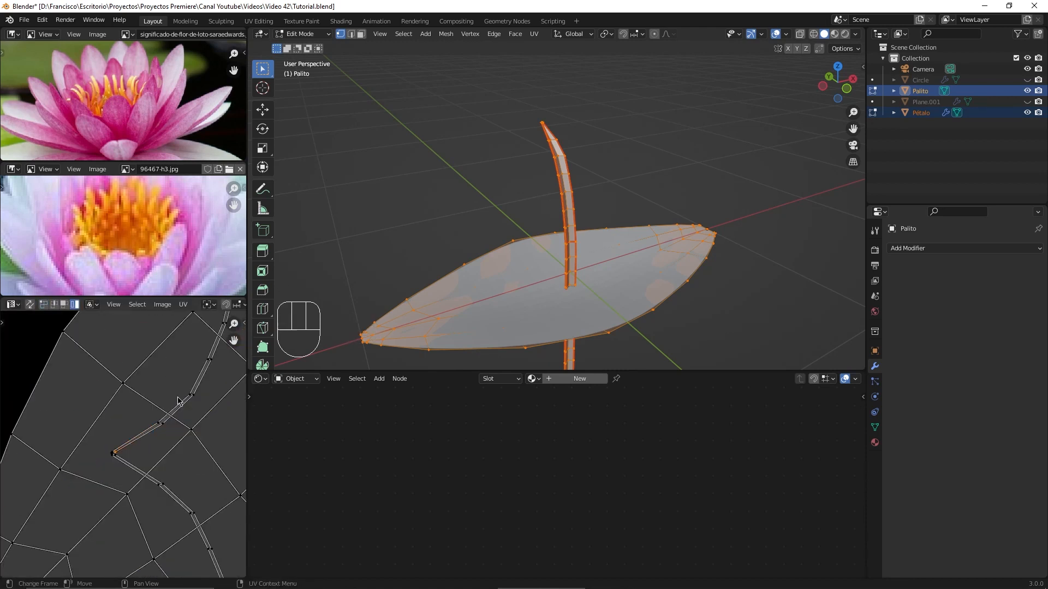
{"action": "key", "text": "g"}
{"action": "key", "text": "r"}
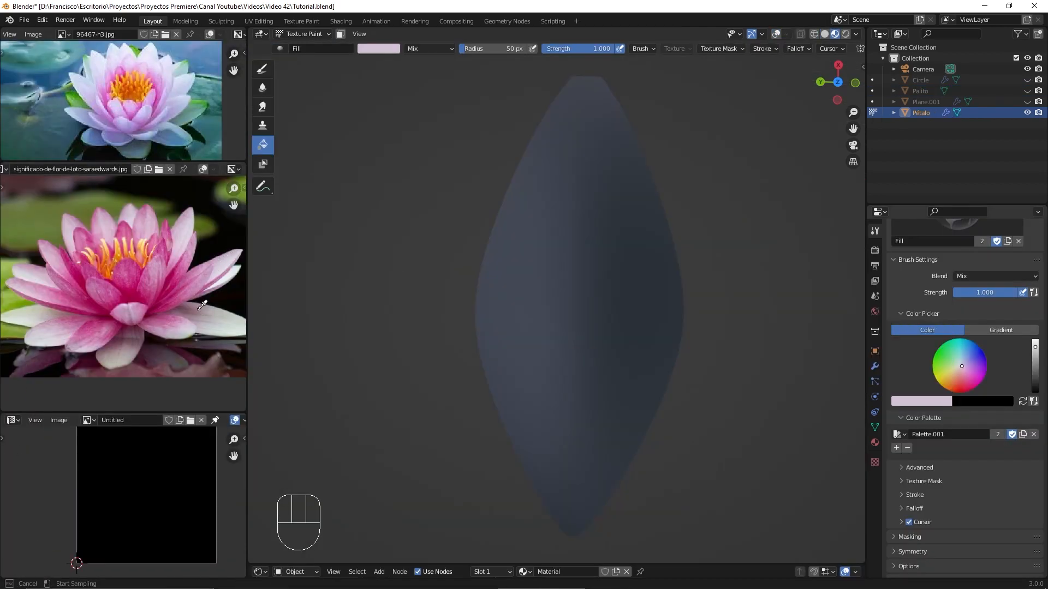
- Fill the petal's texture with the pale pink colour in Texture Paint mode
{"action": "left_click", "coordinate": [606, 262]}
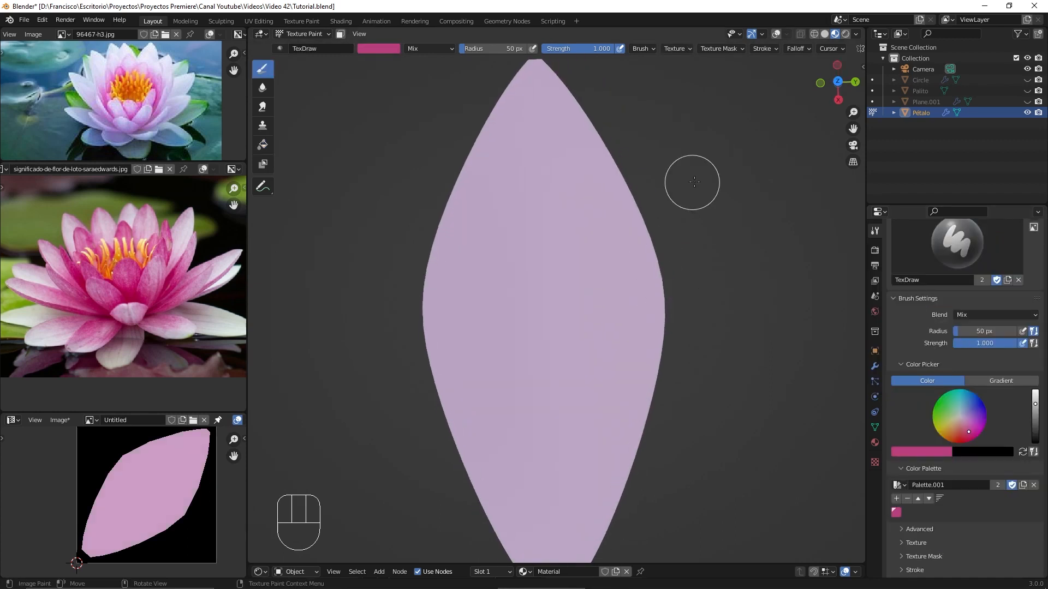
- Paint darker pink along the petal's tip and side edges with a 50 px brush, and soften the strokes
{"action": "mouse_move", "coordinate": [532, 75]}
{"action": "left_mouse_down"}
{"action": "mouse_move", "coordinate": [442, 222]}
{"action": "mouse_move", "coordinate": [453, 220]}
{"action": "left_mouse_up"}
{"action": "left_click_drag", "start_coordinate": [647, 420], "coordinate": [632, 240]}
{"action": "left_click_drag", "start_coordinate": [501, 111], "coordinate": [550, 88]}
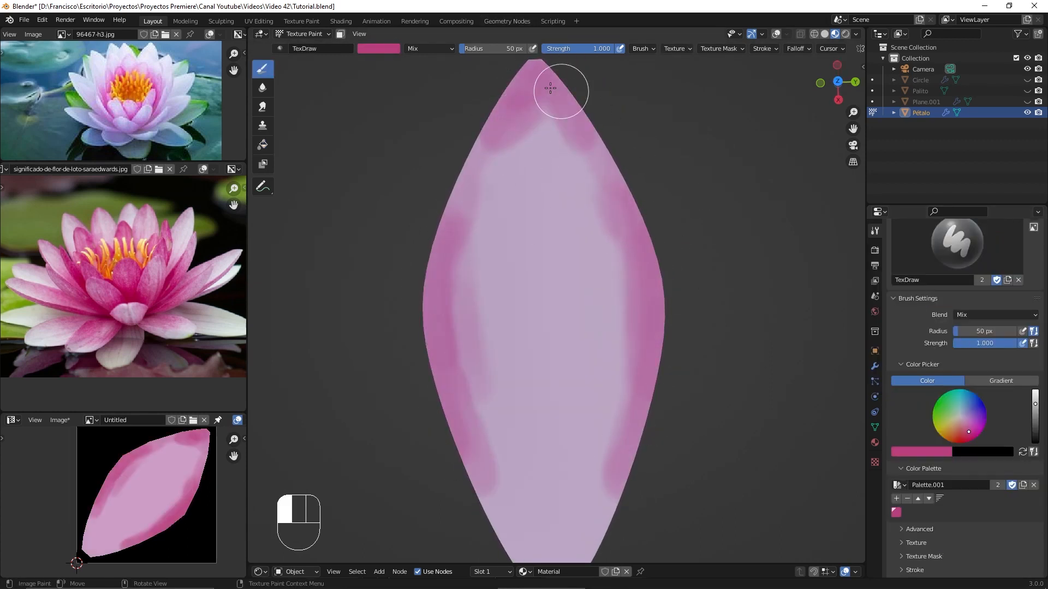
{"action": "left_click", "coordinate": [262, 88]}
{"action": "left_click_drag", "start_coordinate": [493, 423], "coordinate": [464, 426]}
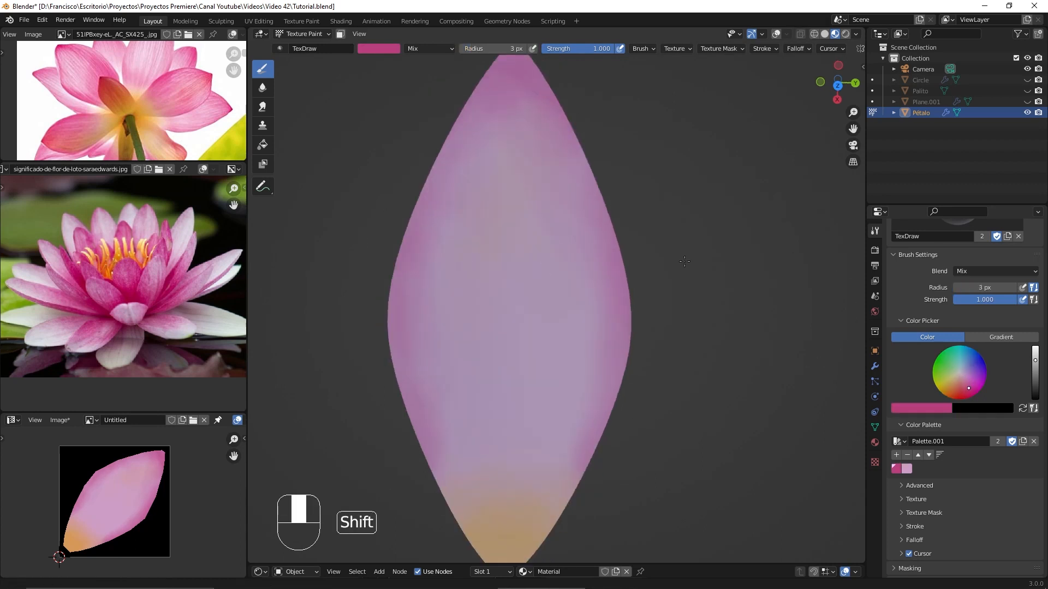
{"action": "key", "text": "ctrl+space"}
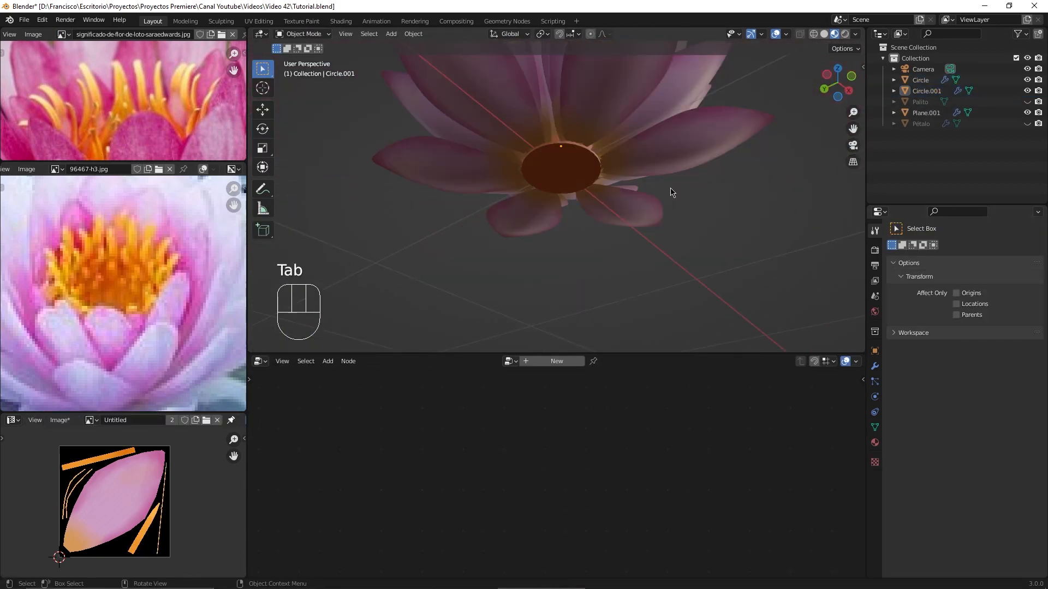
- Replace the World shader's Background node with an Environment Texture connected to the World Output surface
{"action": "middle_click_drag", "start_coordinate": [671, 191], "coordinate": [725, 164]}
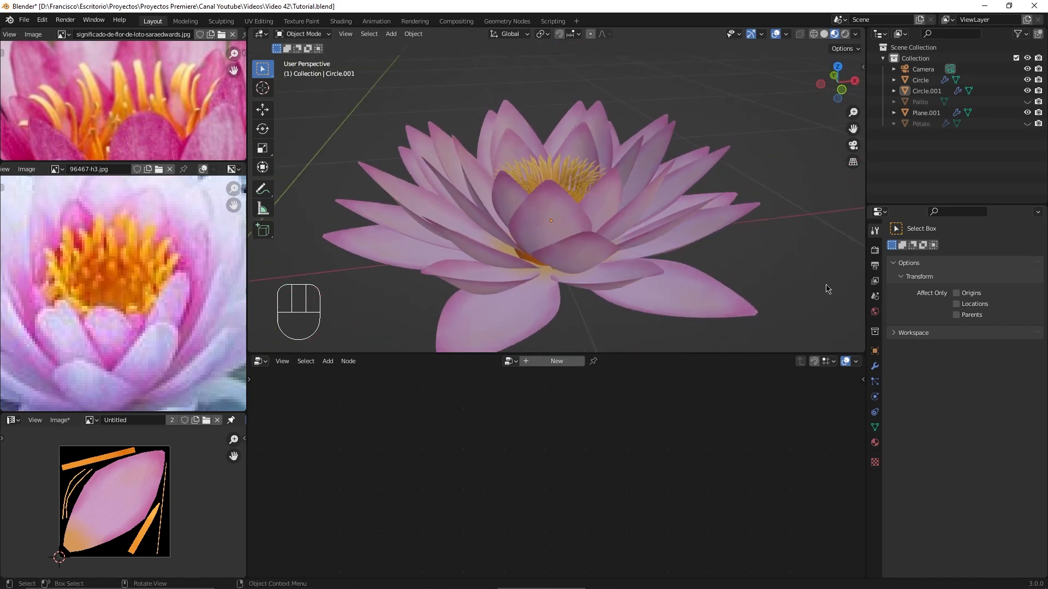
{"action": "left_click", "coordinate": [874, 312]}
{"action": "left_click", "coordinate": [260, 361]}
{"action": "left_click", "coordinate": [294, 465]}
{"action": "left_click", "coordinate": [569, 431]}
{"action": "key", "text": "Delete"}
{"action": "key", "text": "shift+a"}
{"action": "left_click", "coordinate": [569, 430]}
{"action": "type", "text": "env"}
{"action": "key", "text": "Return"}
{"action": "left_click", "coordinate": [515, 431]}
{"action": "left_click_drag", "start_coordinate": [619, 445], "coordinate": [666, 446]}
- Load an image from the Downloads folder into the Environment Texture node
{"action": "left_click", "coordinate": [596, 457]}
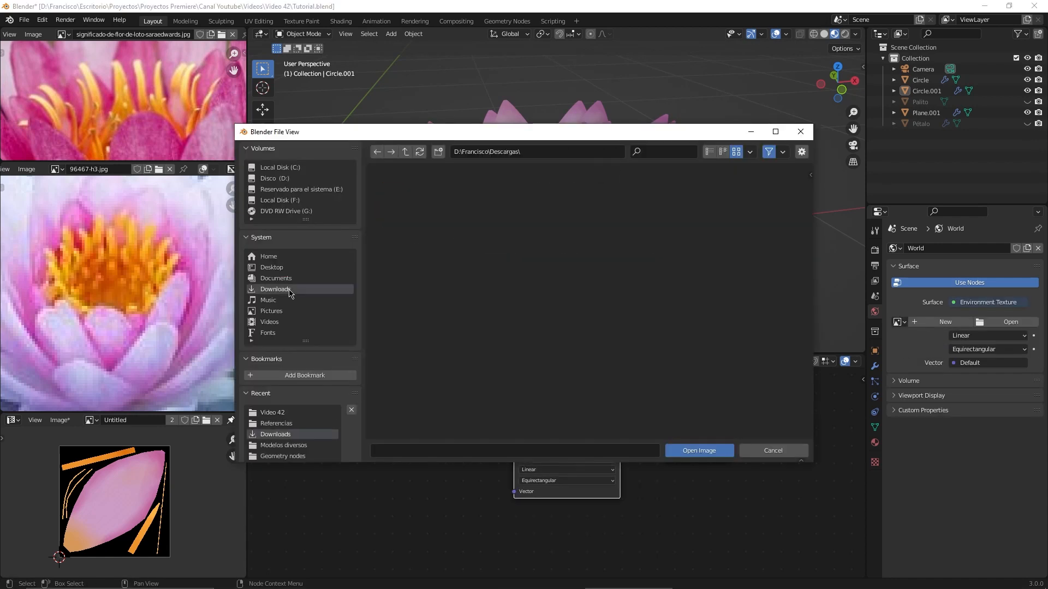
{"action": "left_click", "coordinate": [274, 290]}
{"action": "double_click", "coordinate": [659, 254]}
- Add a plane beneath the lotus and apply an Ocean modifier to it
{"action": "scroll", "coordinate": [594, 234], "scroll_direction": "down", "scroll_amount": 5}
{"action": "key", "text": "shift+a"}
{"action": "left_click", "coordinate": [875, 366]}
{"action": "left_click", "coordinate": [963, 248]}
{"action": "left_click", "coordinate": [919, 432]}
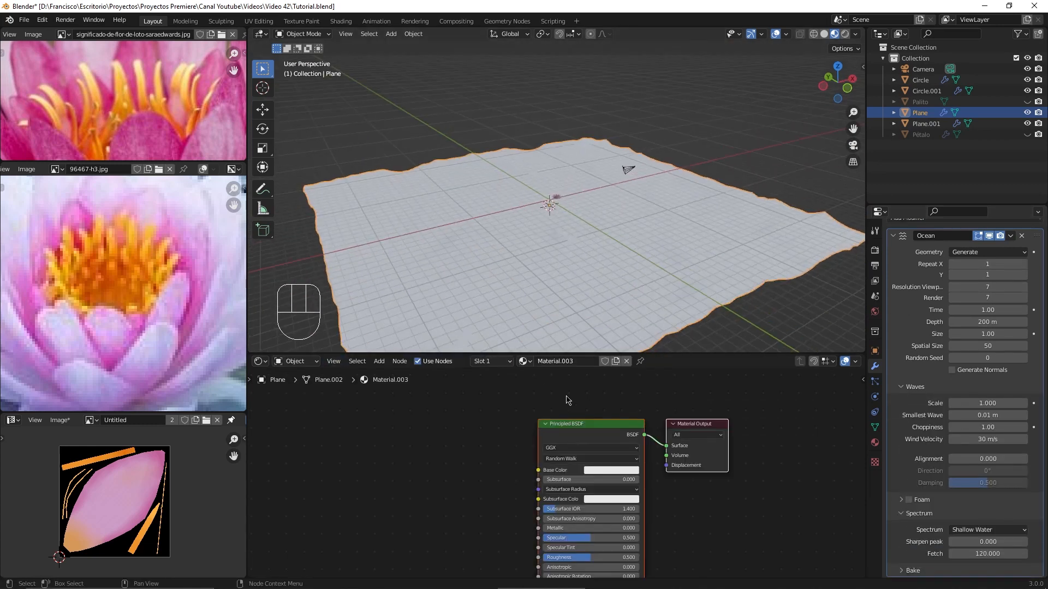
- Replace the water material's Principled BSDF with a Glass BSDF connected to the output surface, with an IOR of 1.33
{"action": "key", "text": "Delete"}
{"action": "key", "text": "shift+a"}
{"action": "left_click", "coordinate": [571, 430]}
{"action": "type", "text": "glass"}
{"action": "key", "text": "Return"}
{"action": "left_click_drag", "start_coordinate": [620, 447], "coordinate": [666, 446]}
{"action": "left_click", "coordinate": [568, 490]}
{"action": "type", "text": "1.33"}
{"action": "key", "text": "Return"}
- Set the ocean's wave scale to 0.2 and reposition the water plane
{"action": "scroll", "coordinate": [669, 232], "scroll_direction": "up", "scroll_amount": 3}
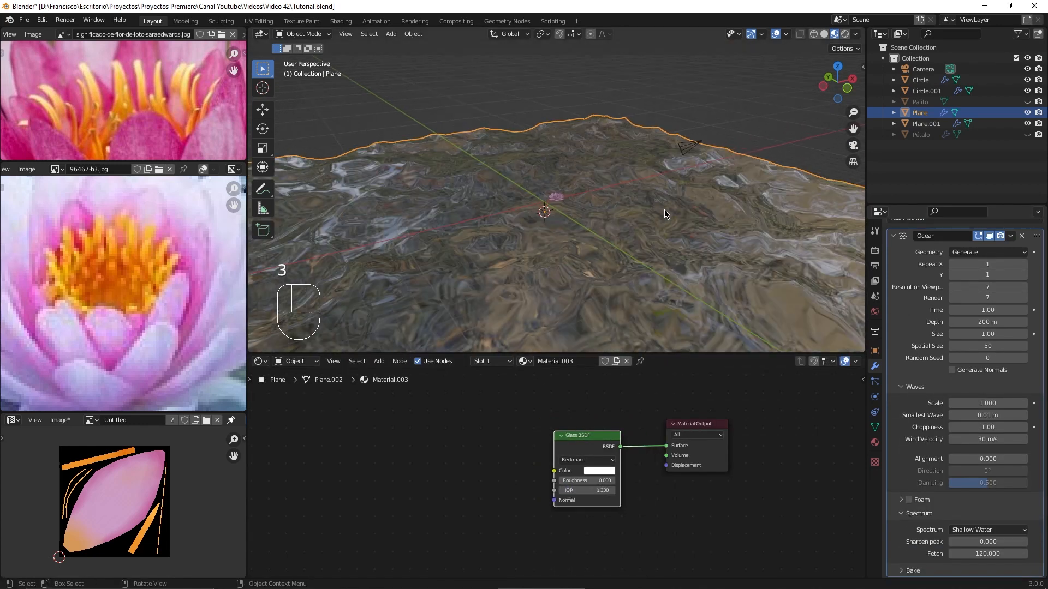
{"action": "middle_click_drag", "start_coordinate": [668, 232], "coordinate": [677, 191]}
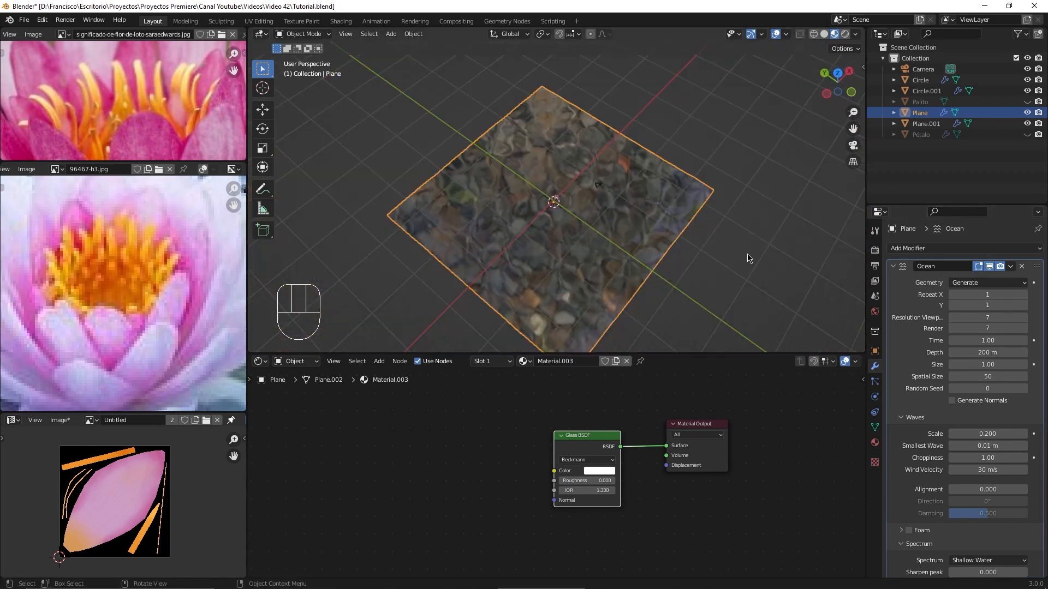
{"action": "key", "text": "g"}
{"action": "left_click", "coordinate": [684, 248]}
- Align the camera to the current view and move it along its local X axis to frame the lotus on the water
{"action": "key", "text": "ctrl+alt+KP_0"}
{"action": "left_click", "coordinate": [710, 249]}
{"action": "key", "text": "g"}
{"action": "key", "text": "x"}
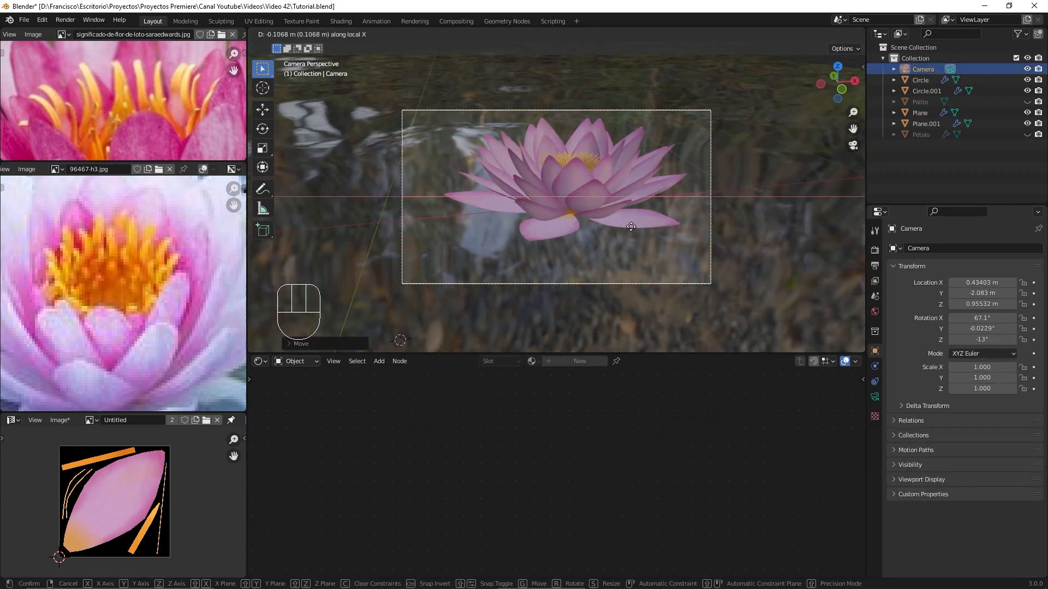
{"action": "left_click", "coordinate": [741, 260]}
{"action": "key", "text": "g"}
{"action": "key", "text": "z"}
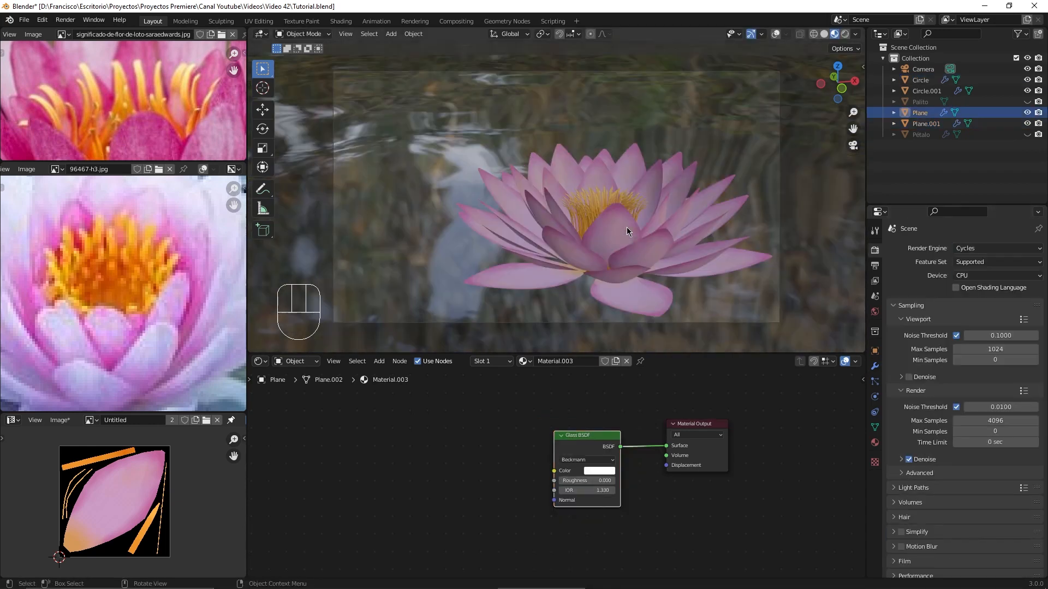
- Add a cube, scale and fit it beneath the water surface around the ocean plane, and give it a new material
{"action": "key", "text": "KP_0"}
{"action": "key", "text": "g"}
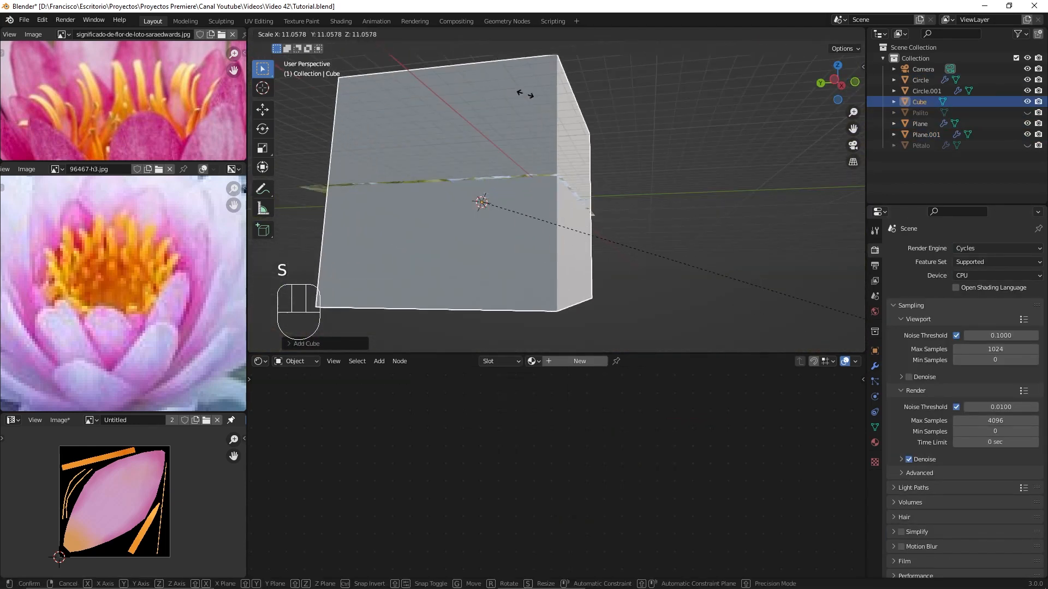
{"action": "key", "text": "g"}
{"action": "middle_click", "coordinate": [502, 144]}
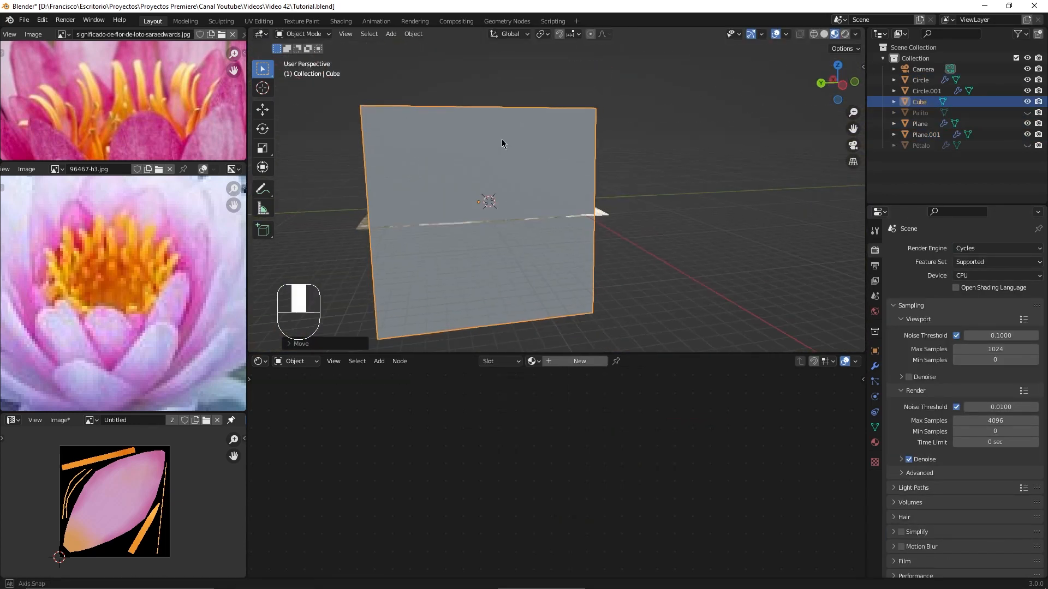
{"action": "key", "text": "g"}
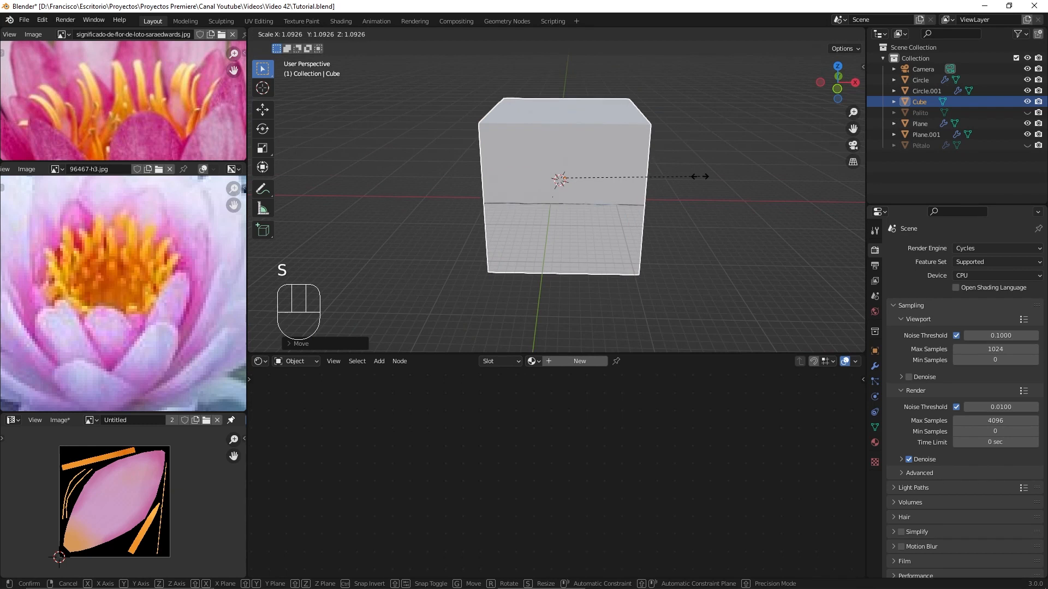
{"action": "left_click", "coordinate": [700, 176]}
{"action": "key", "text": "Tab"}
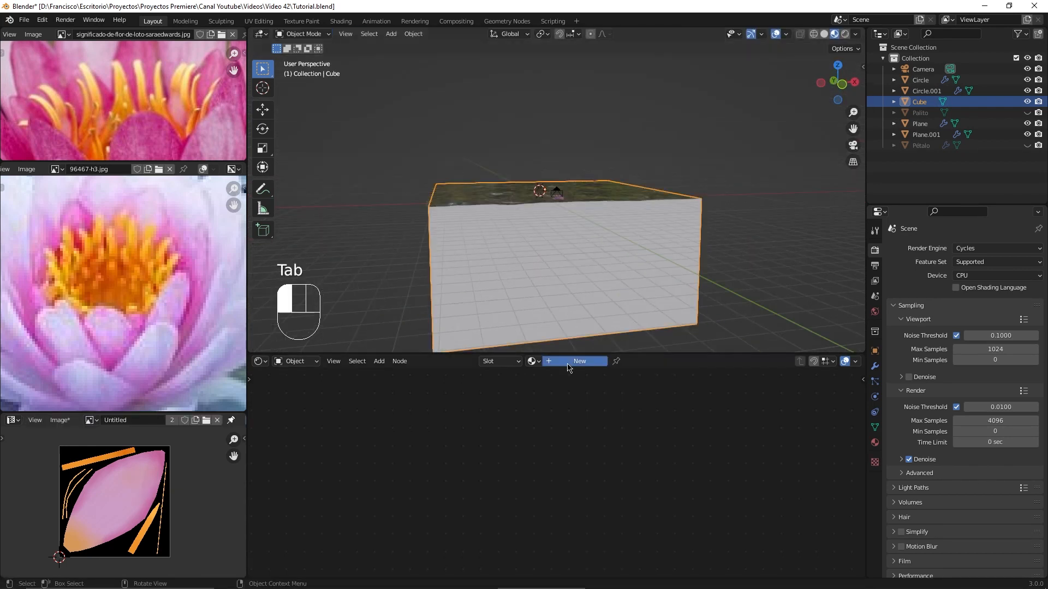
{"action": "left_click", "coordinate": [567, 362]}
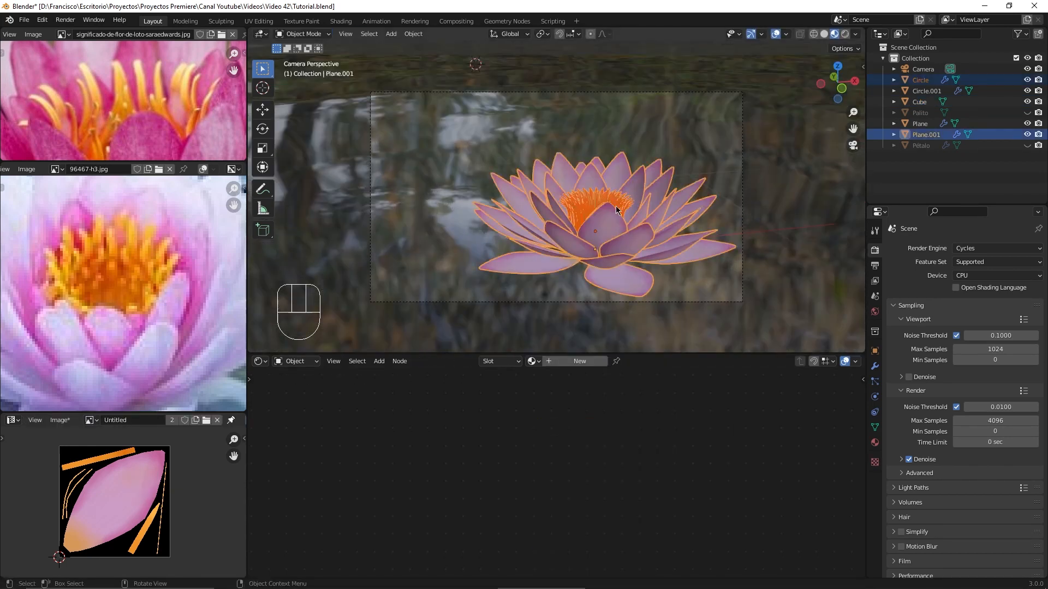
- Duplicate the lotus's petals and stamens behind the original flower, and adjust the camera to frame both flowers
{"action": "key", "text": "shift+d"}
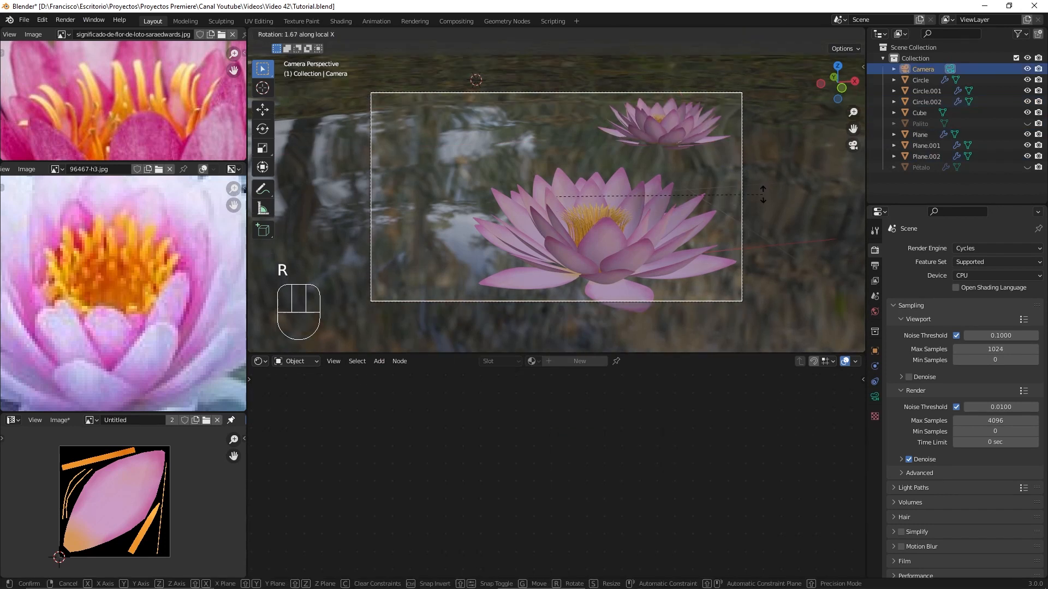
{"action": "key", "text": "g"}
{"action": "left_click", "coordinate": [757, 209]}
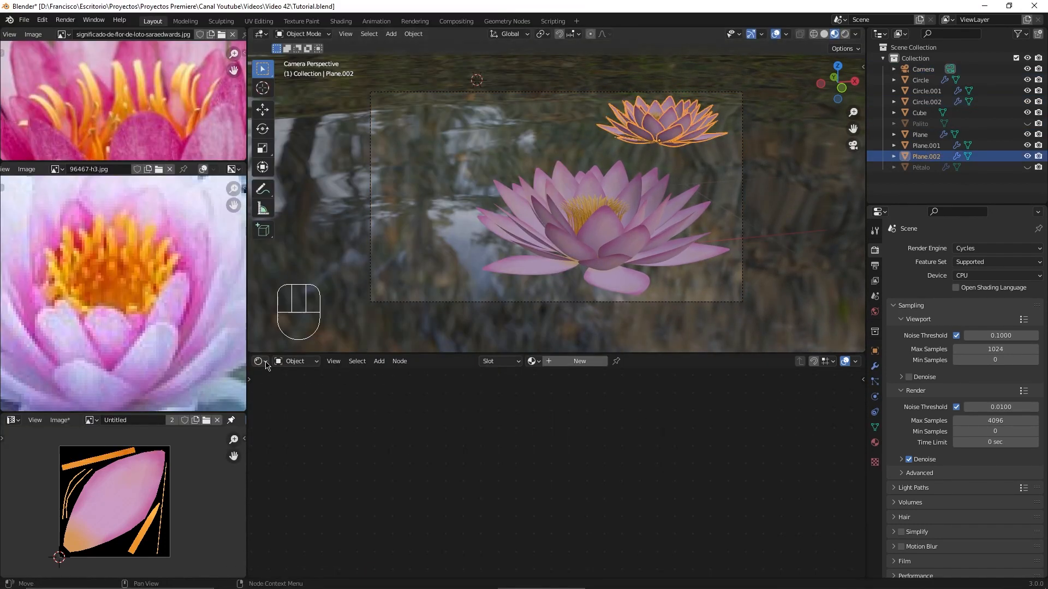
- Insert a Set Material node between Join Geometry and Group Output in the duplicated lotus's geometry nodes
{"action": "left_click", "coordinate": [265, 362]}
{"action": "left_click", "coordinate": [295, 447]}
{"action": "middle_click_drag", "start_coordinate": [579, 491], "coordinate": [578, 584]}
{"action": "scroll", "coordinate": [596, 421], "scroll_direction": "up", "scroll_amount": 6}
{"action": "key", "text": "shift+a"}
{"action": "left_click", "coordinate": [558, 319]}
{"action": "type", "text": "set matr"}
{"action": "left_click", "coordinate": [591, 341]}
{"action": "left_click", "coordinate": [607, 410]}
{"action": "left_click", "coordinate": [628, 451]}
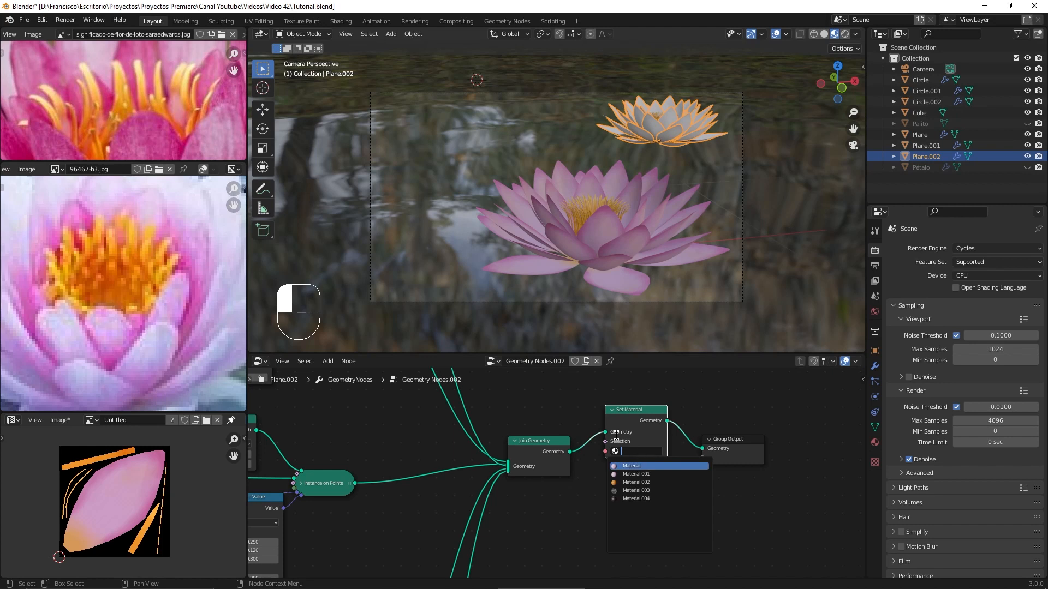
- Give the duplicated lotus a separate copy of the petal material and recolour it with a Hue Saturation Value node, hue 0.9
{"action": "left_click", "coordinate": [874, 442]}
{"action": "left_click", "coordinate": [627, 451]}
{"action": "left_click", "coordinate": [921, 166]}
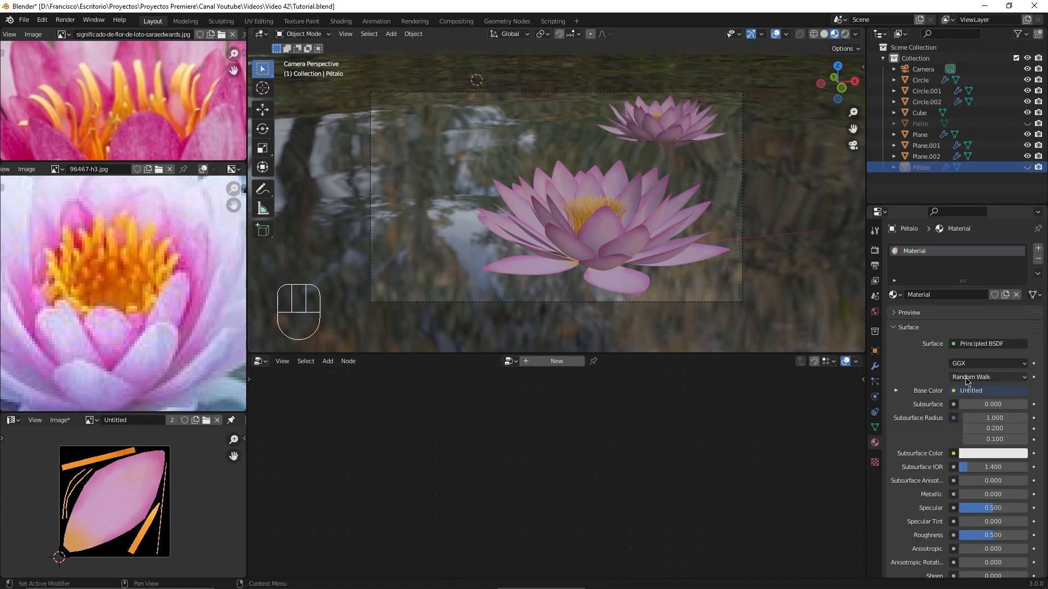
{"action": "left_click", "coordinate": [626, 230]}
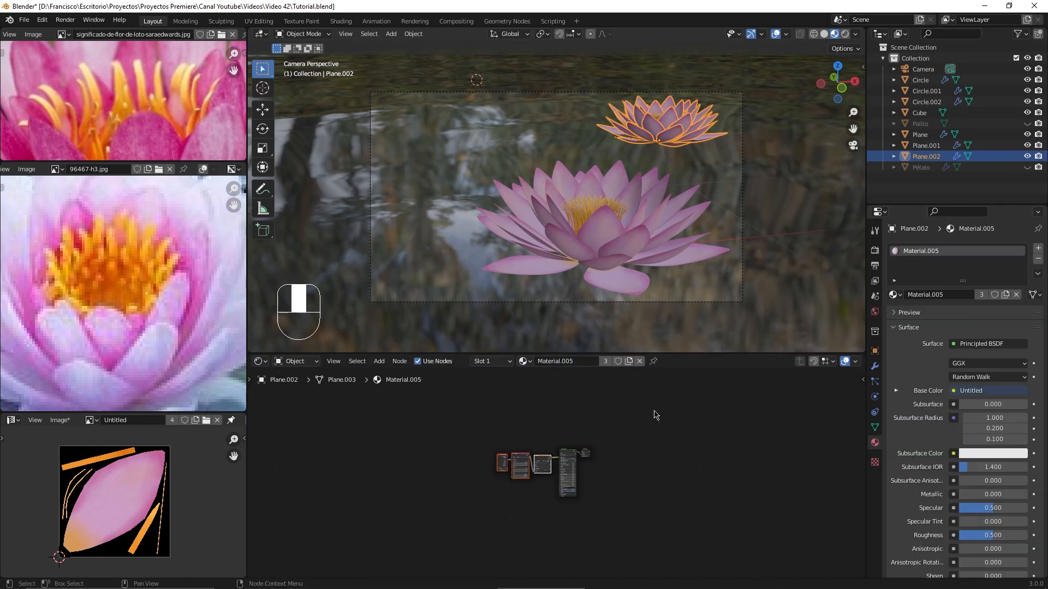
{"action": "left_click_drag", "start_coordinate": [483, 419], "coordinate": [408, 413]}
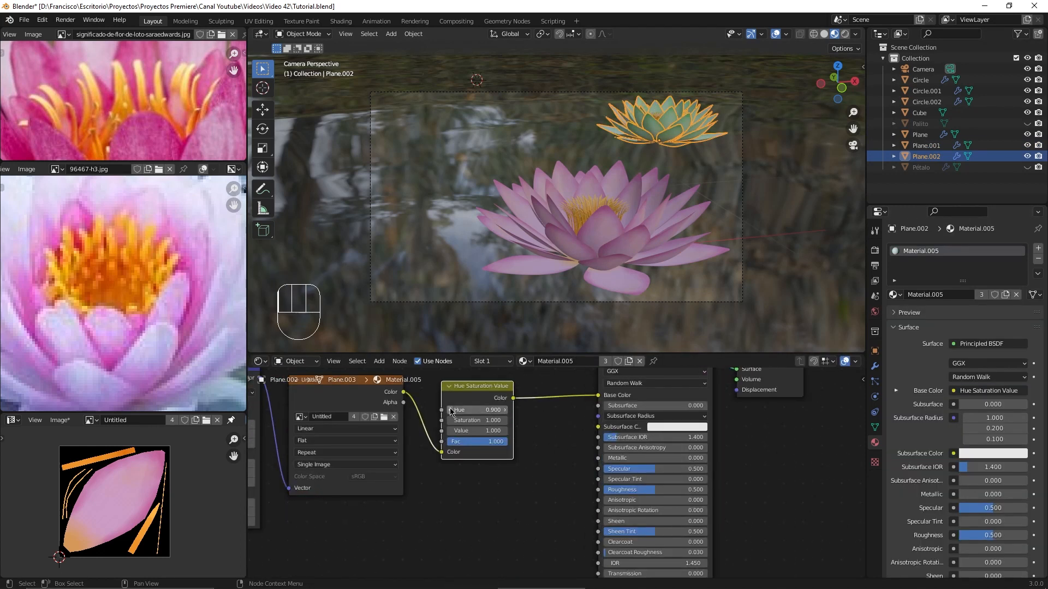